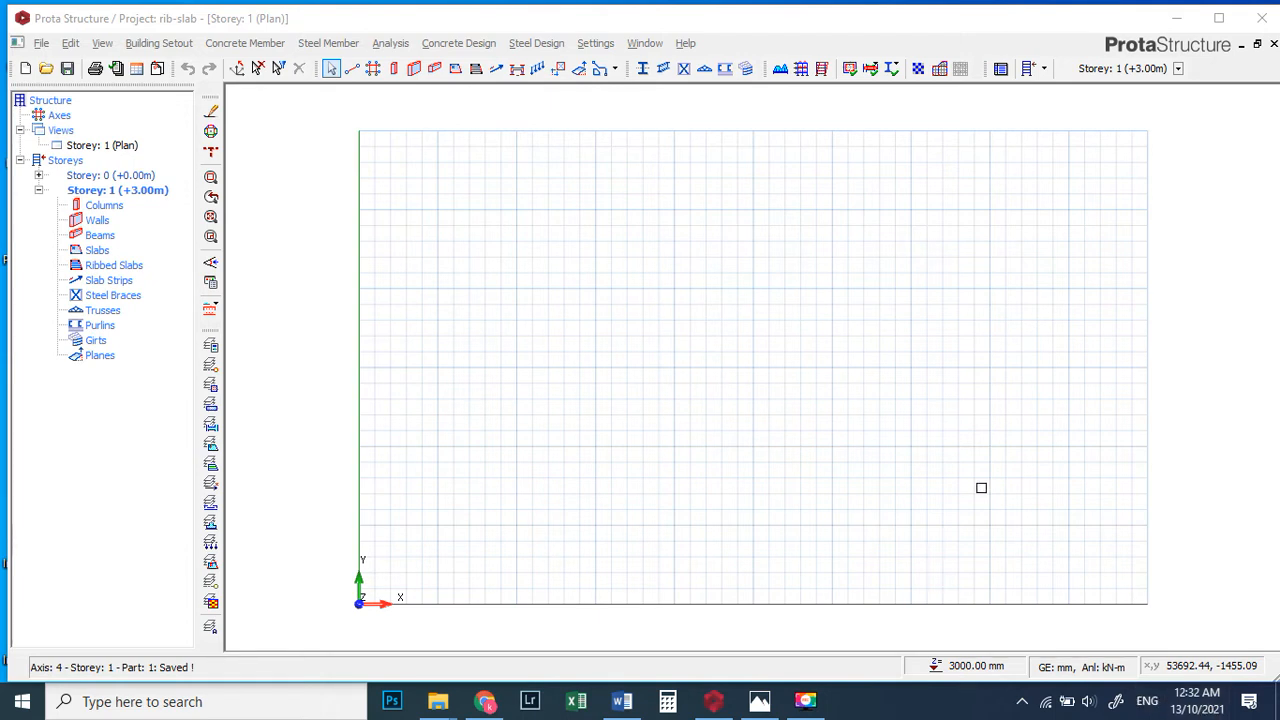
- Generate an orthogonal axis grid from about x 10683, y 20584, with Dir-1 spacings 5000*3 and Dir-2 spacings 6000*3
left_click(744, 316)
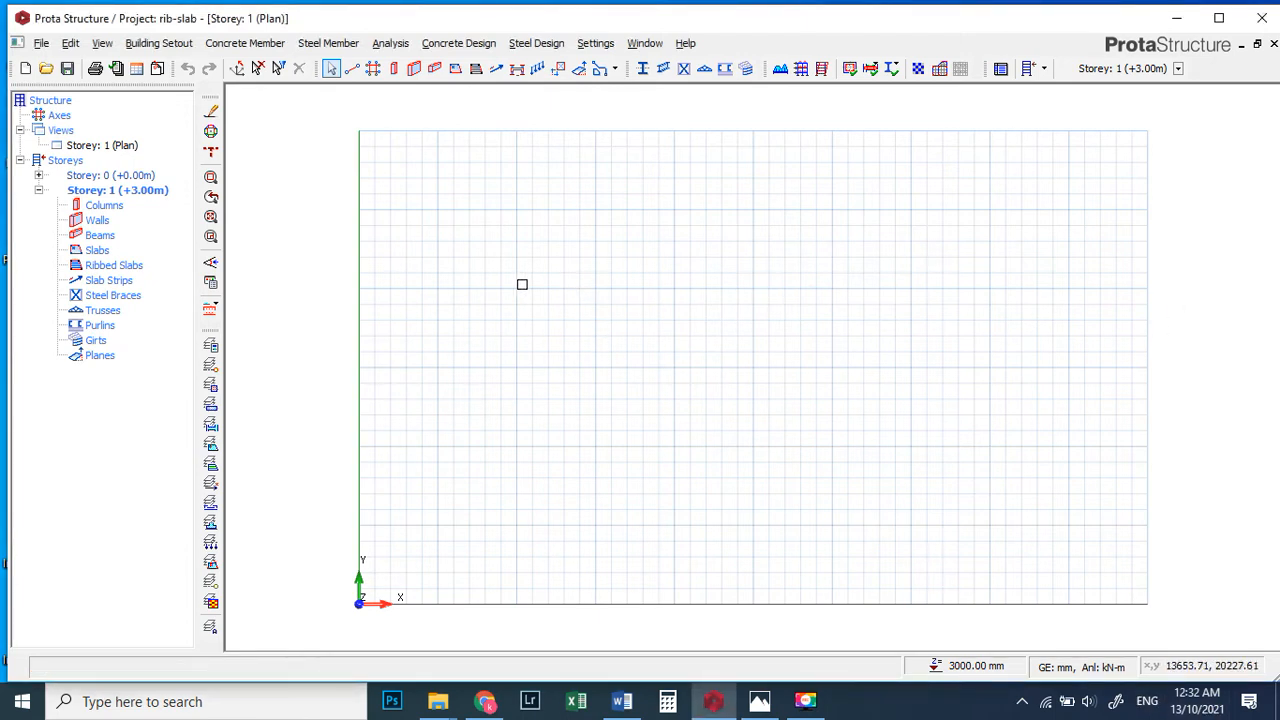
left_click(371, 70)
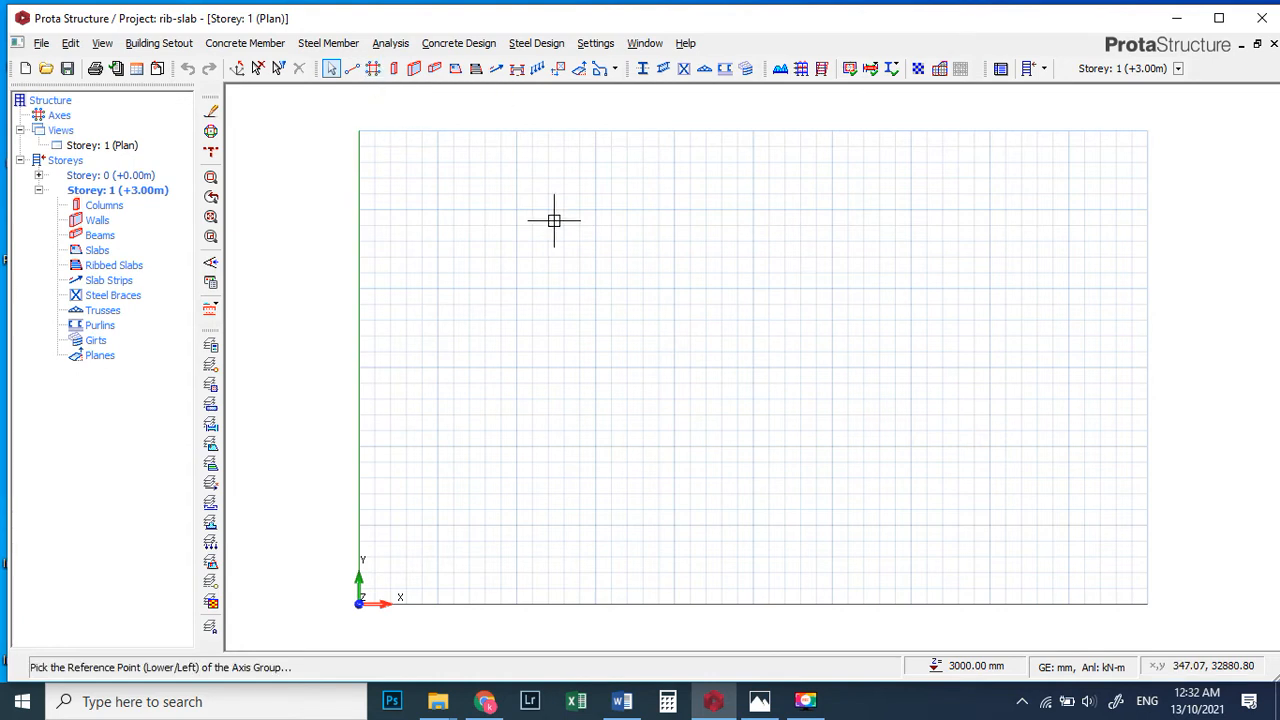
left_click(526, 282)
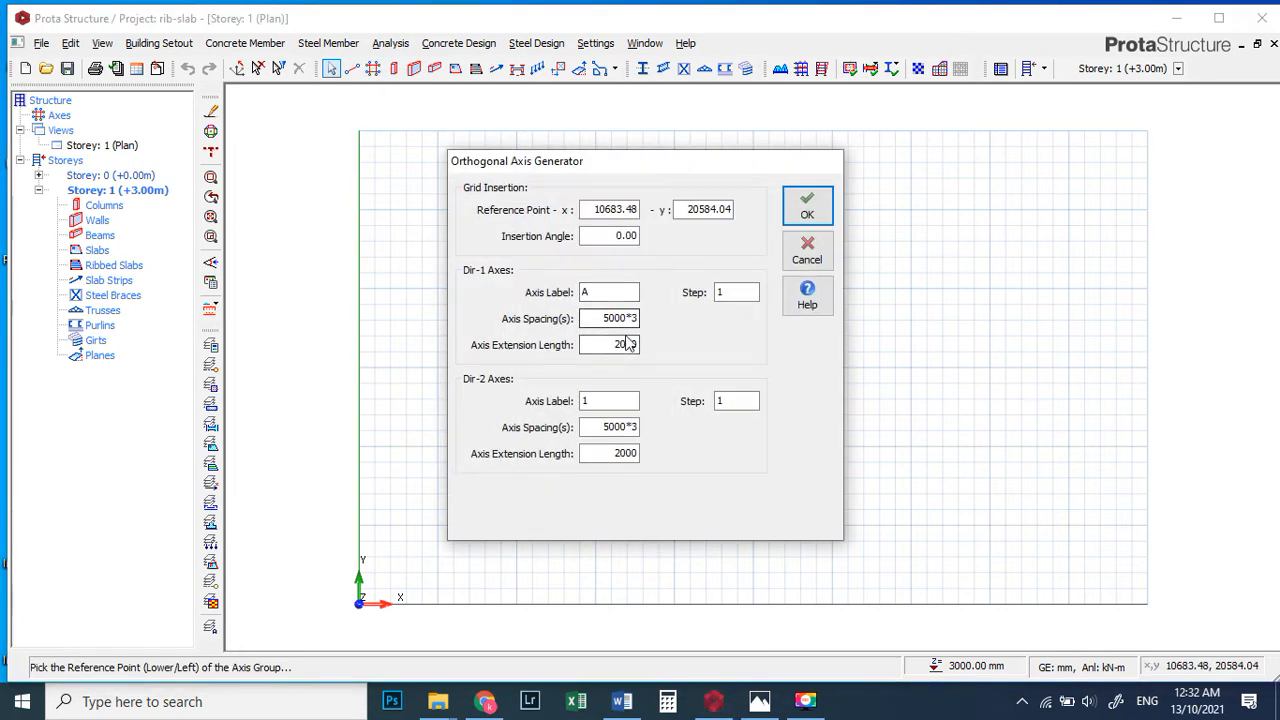
left_click(613, 427)
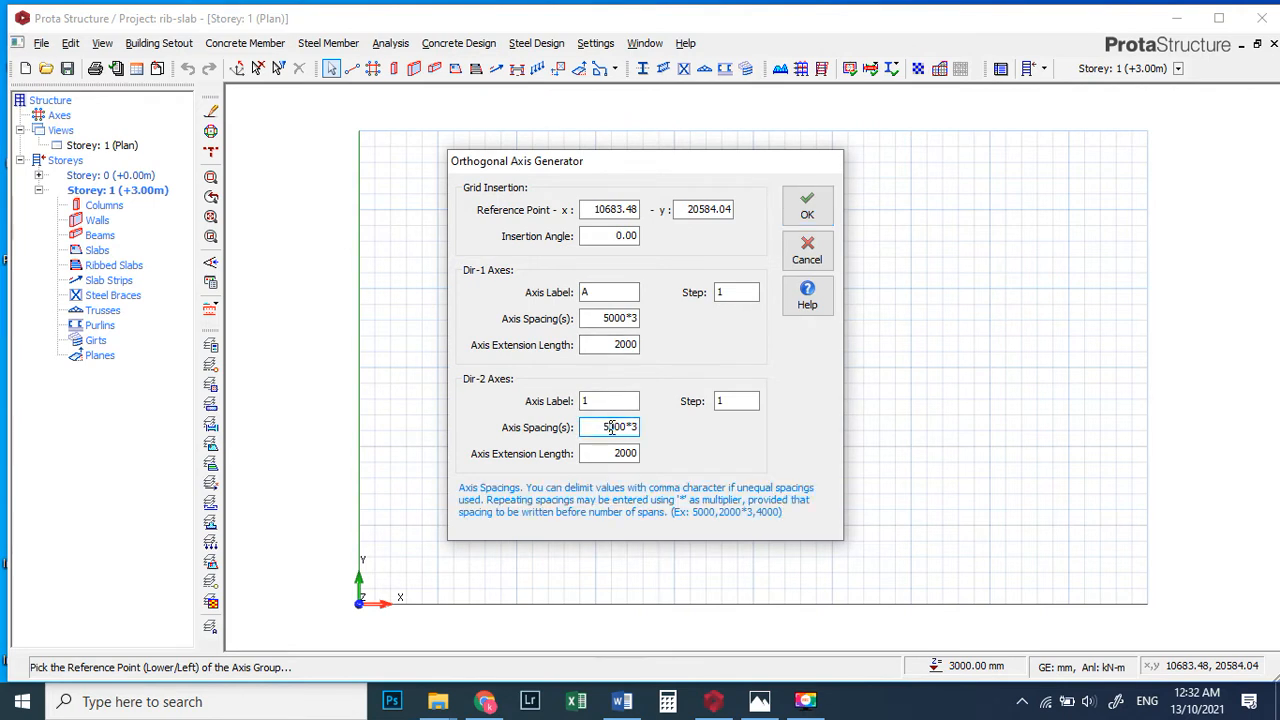
key("BackSpace")
type("6")
left_click(807, 208)
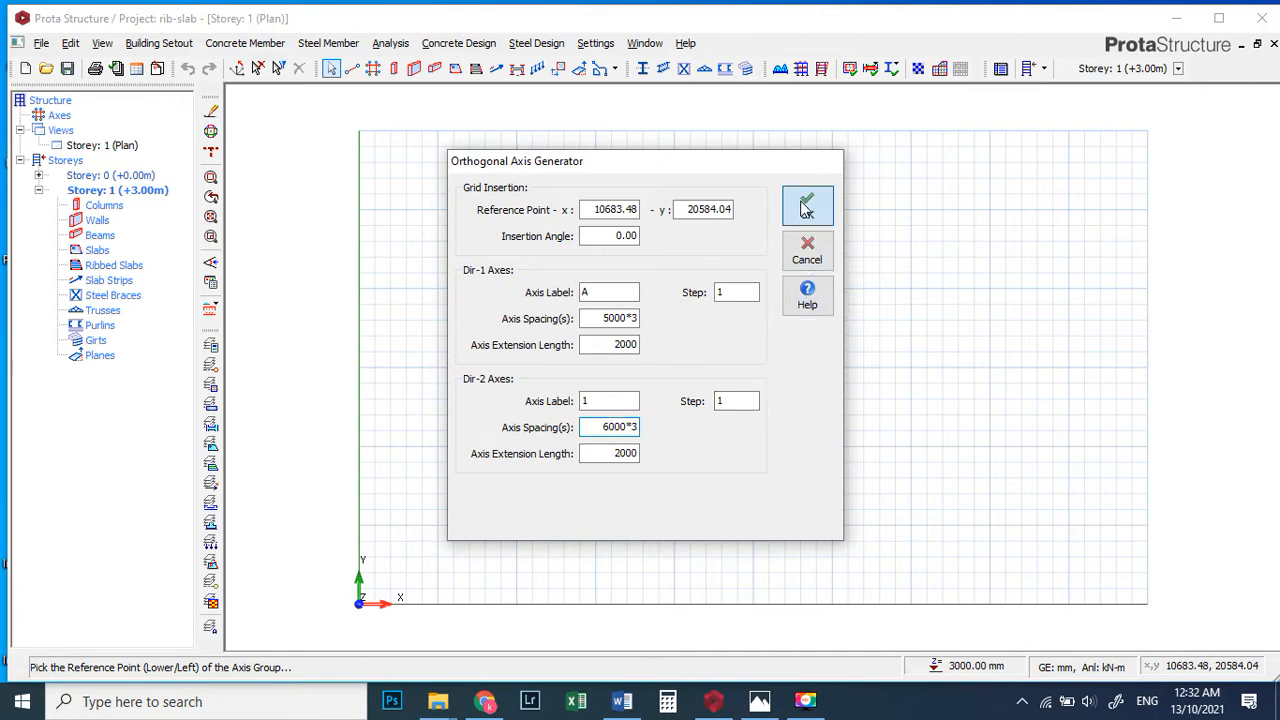
- Measure the distance from axis 1 to axis 2 near their upper end bubbles
scroll(651, 417, "down", 1)
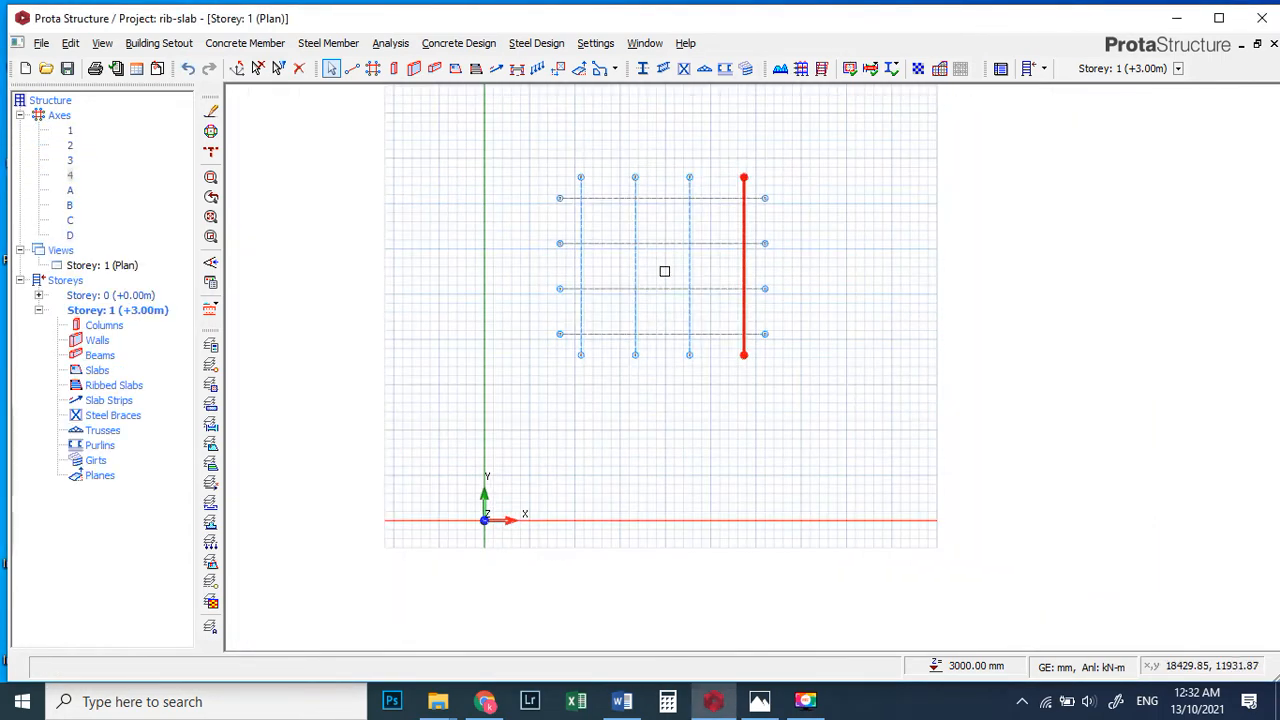
scroll(697, 200, "up", 3)
scroll(666, 286, "down", 1)
scroll(536, 238, "up", 2)
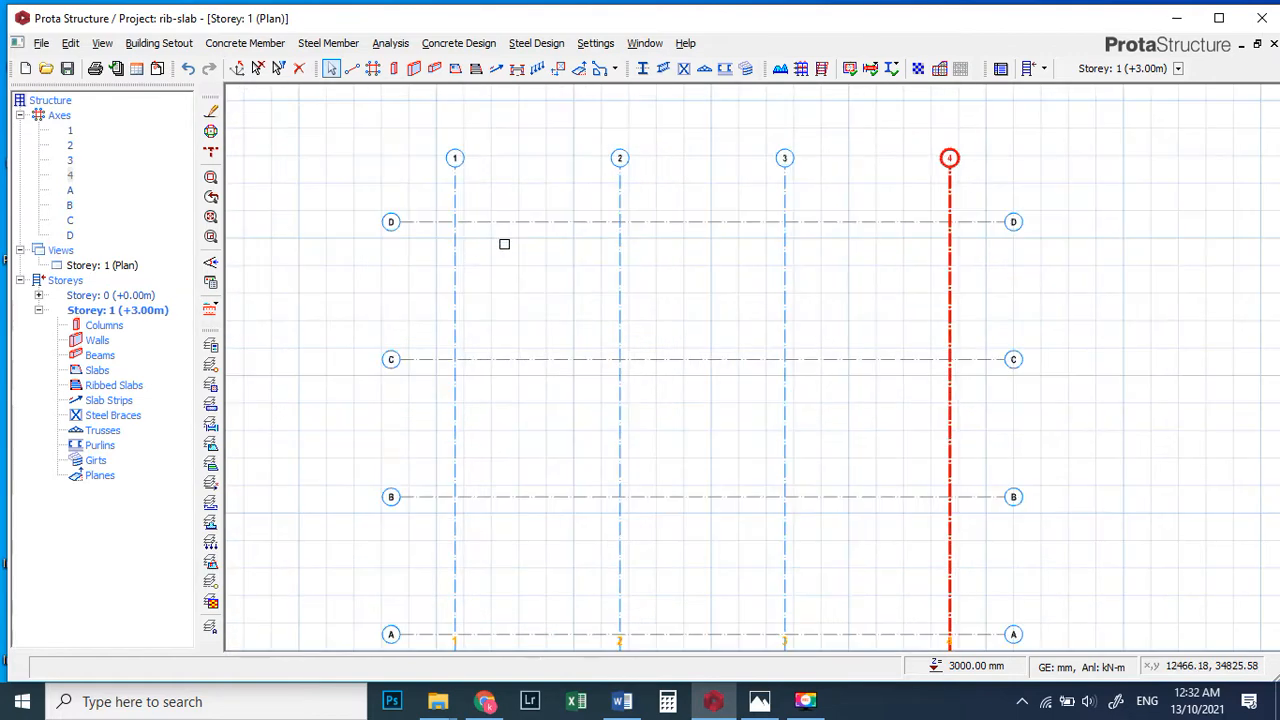
scroll(506, 234, "down", 2)
scroll(489, 248, "up", 1)
left_click(477, 204)
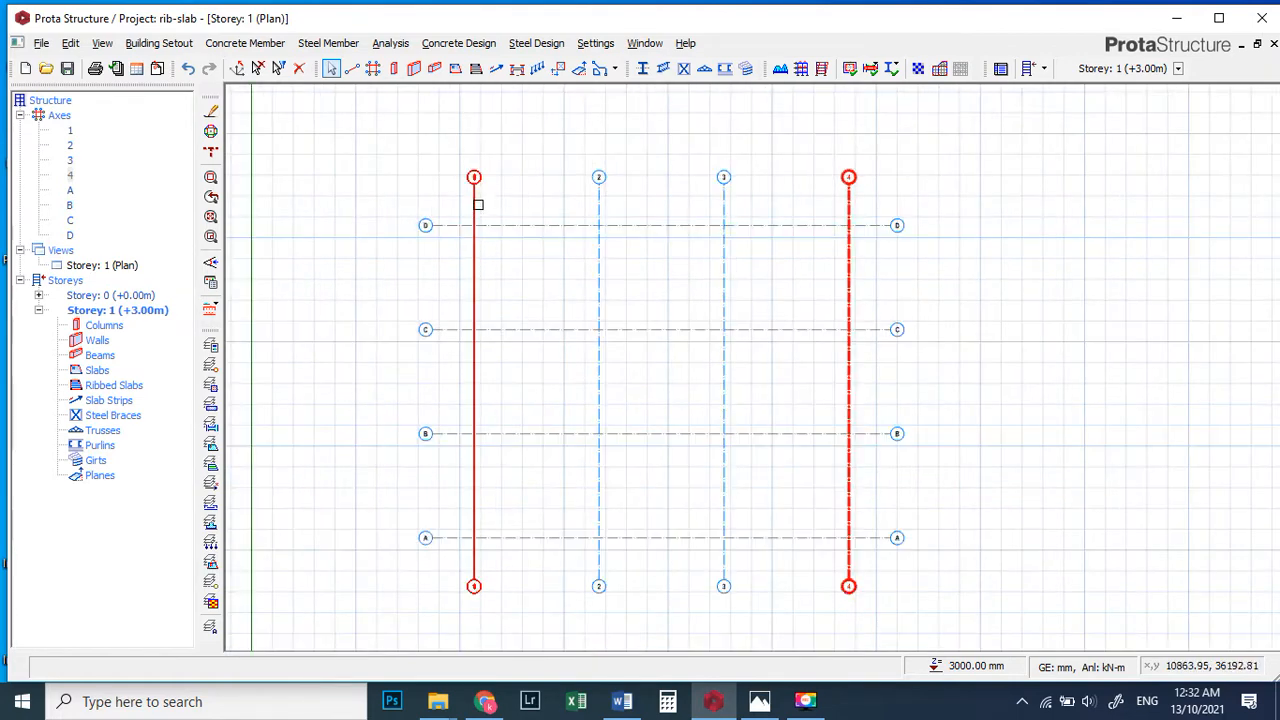
right_click(486, 206)
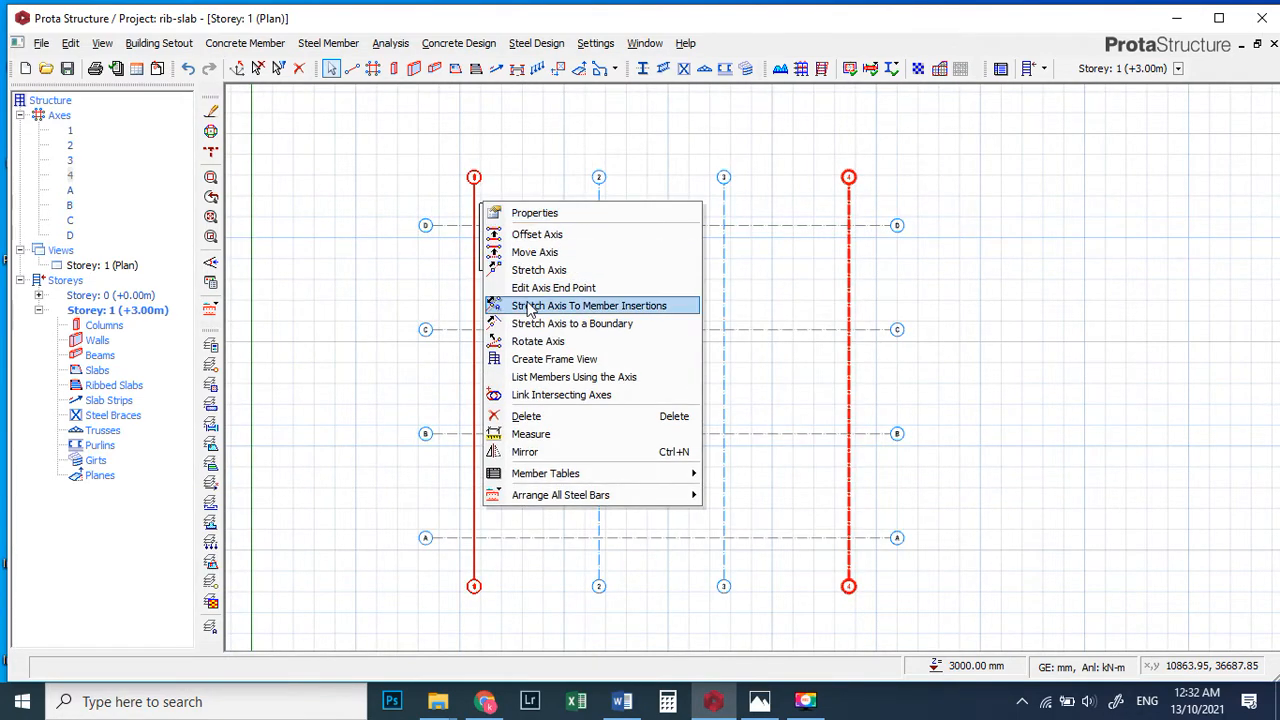
left_click(520, 434)
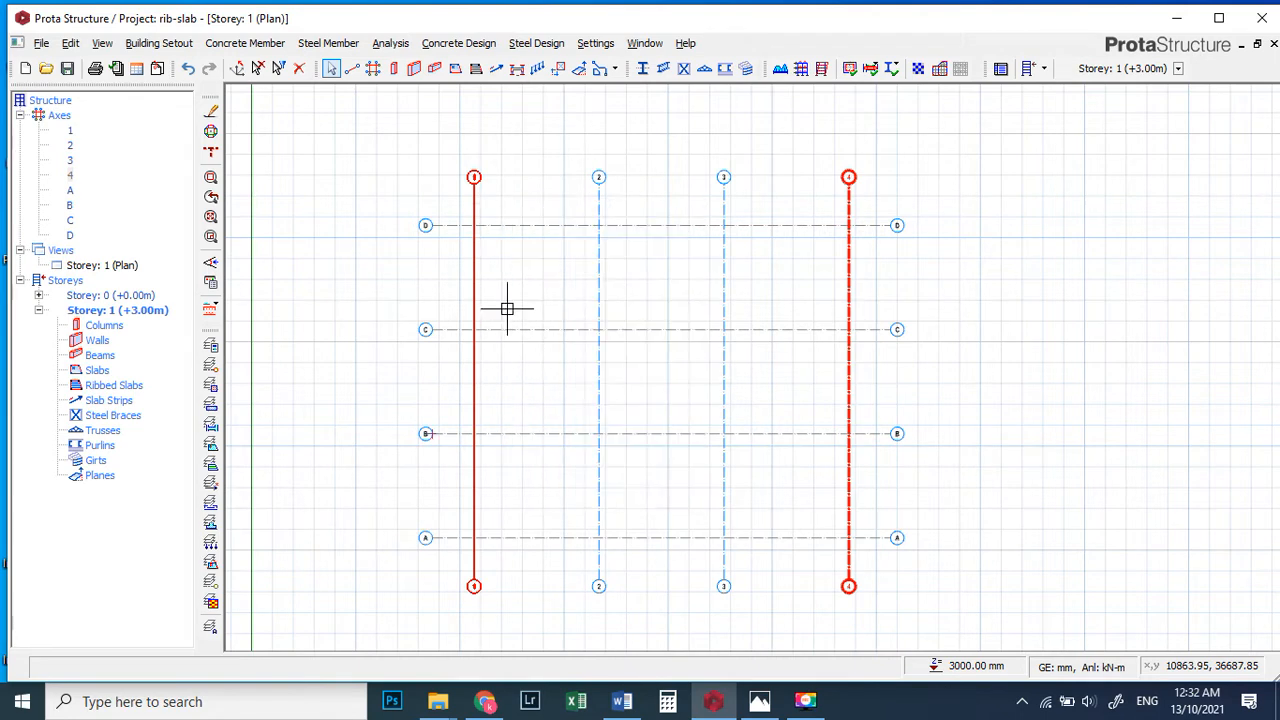
left_click(474, 179)
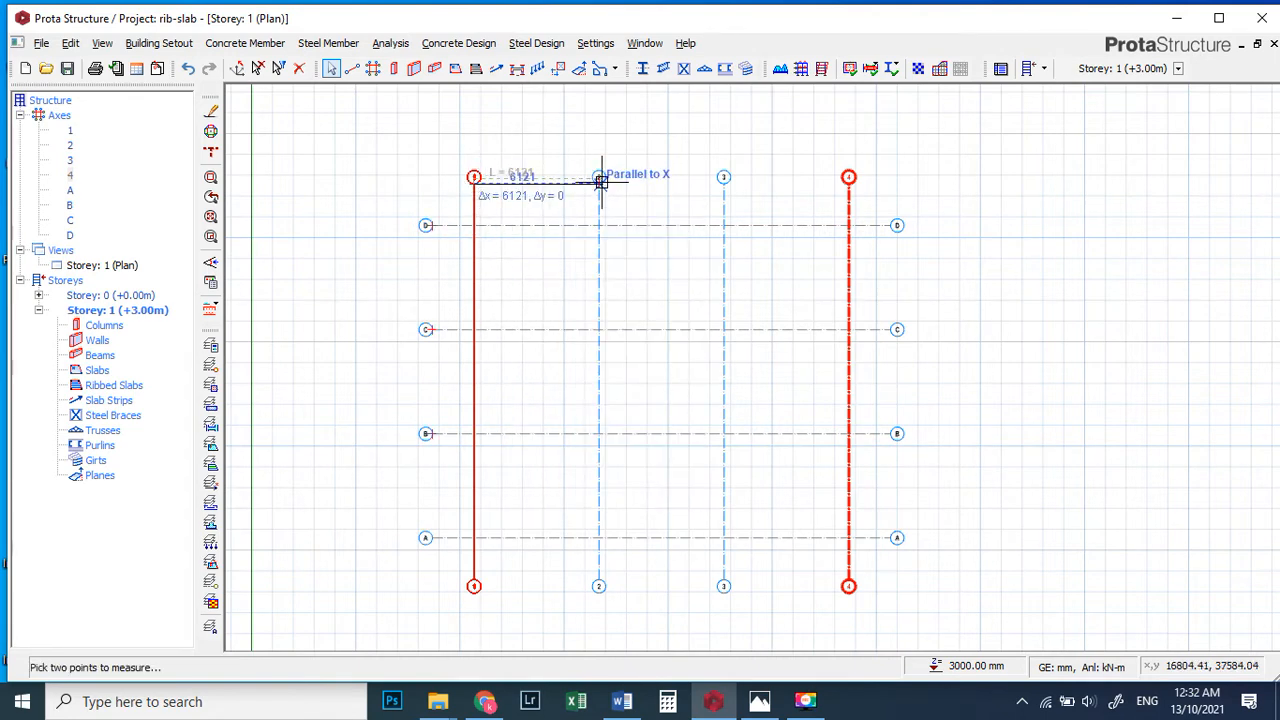
scroll(598, 190, "up", 2)
scroll(601, 165, "up", 1)
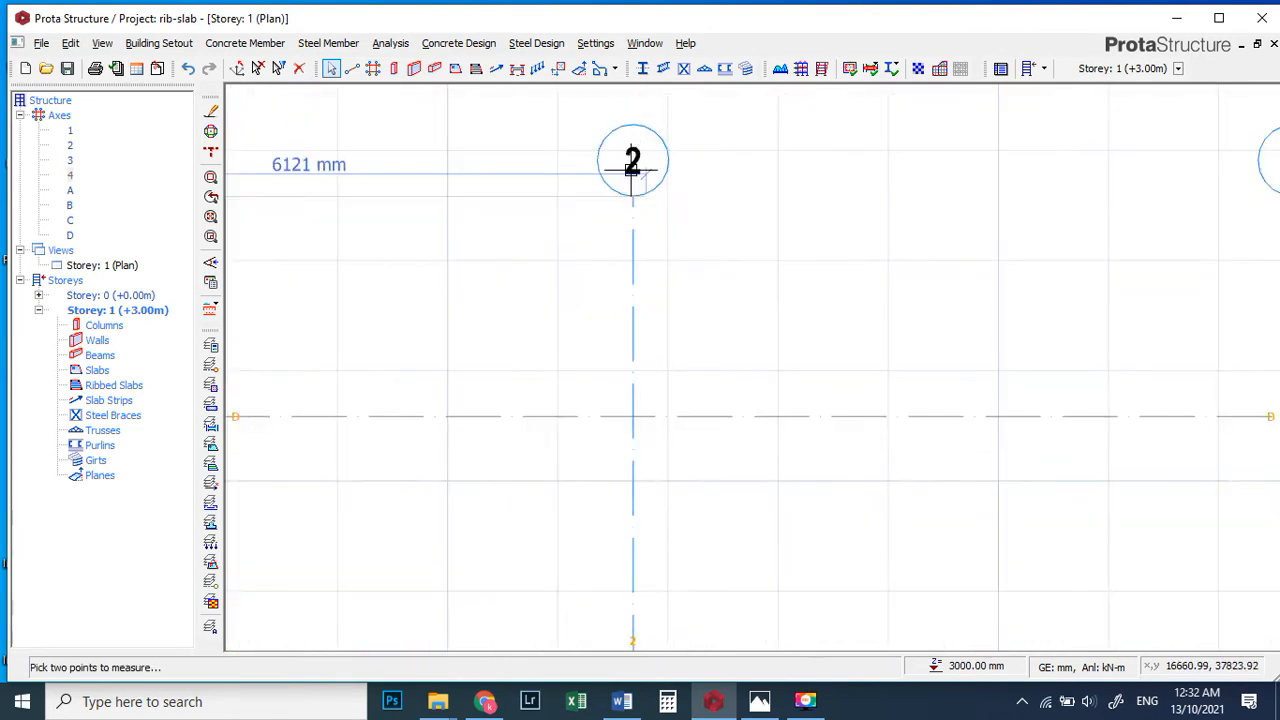
scroll(540, 164, "down", 1)
right_click(525, 164)
key("Escape")
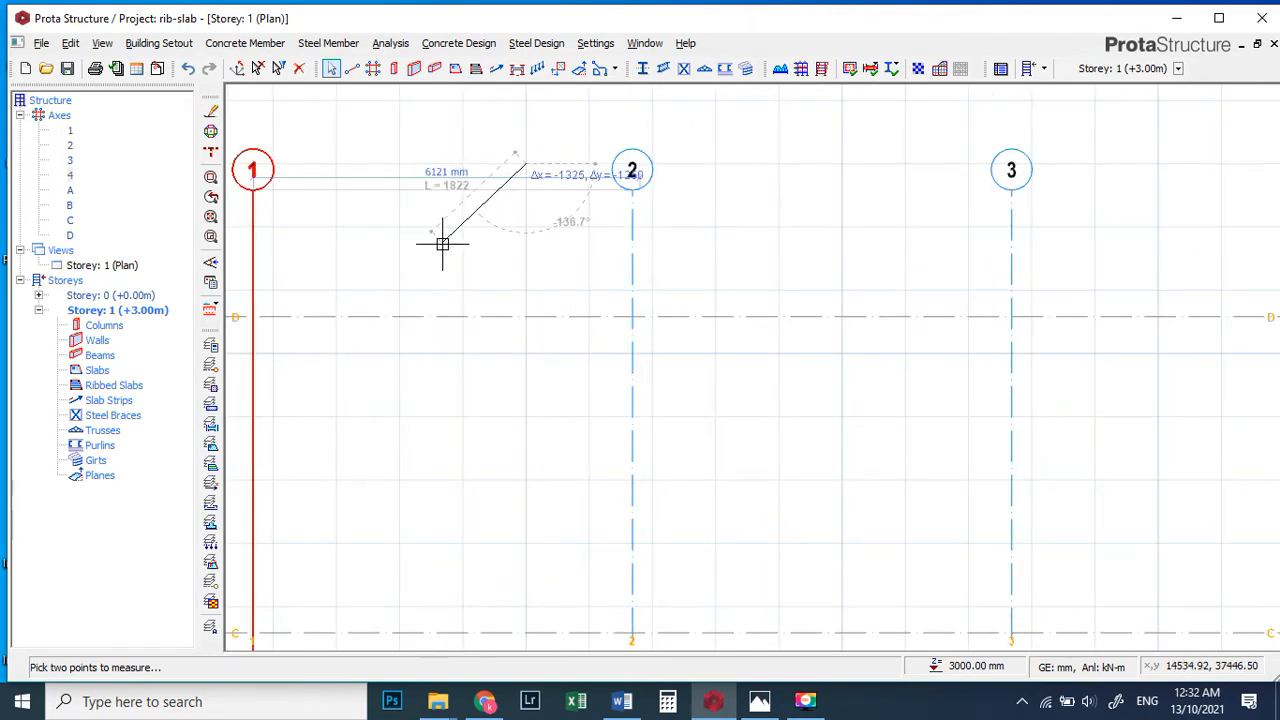
key("Escape")
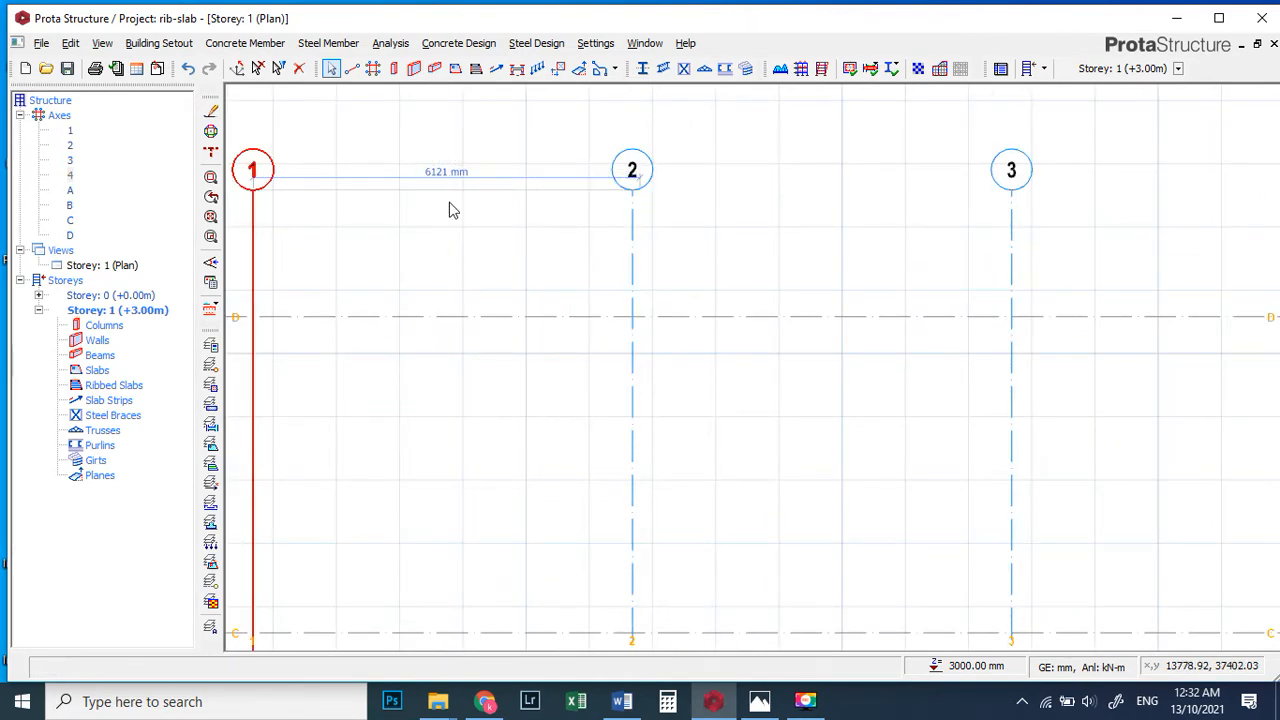
- Measure the spacing between axes 1 and 2 again, snapping exactly to both axis end points
scroll(450, 210, "down", 4)
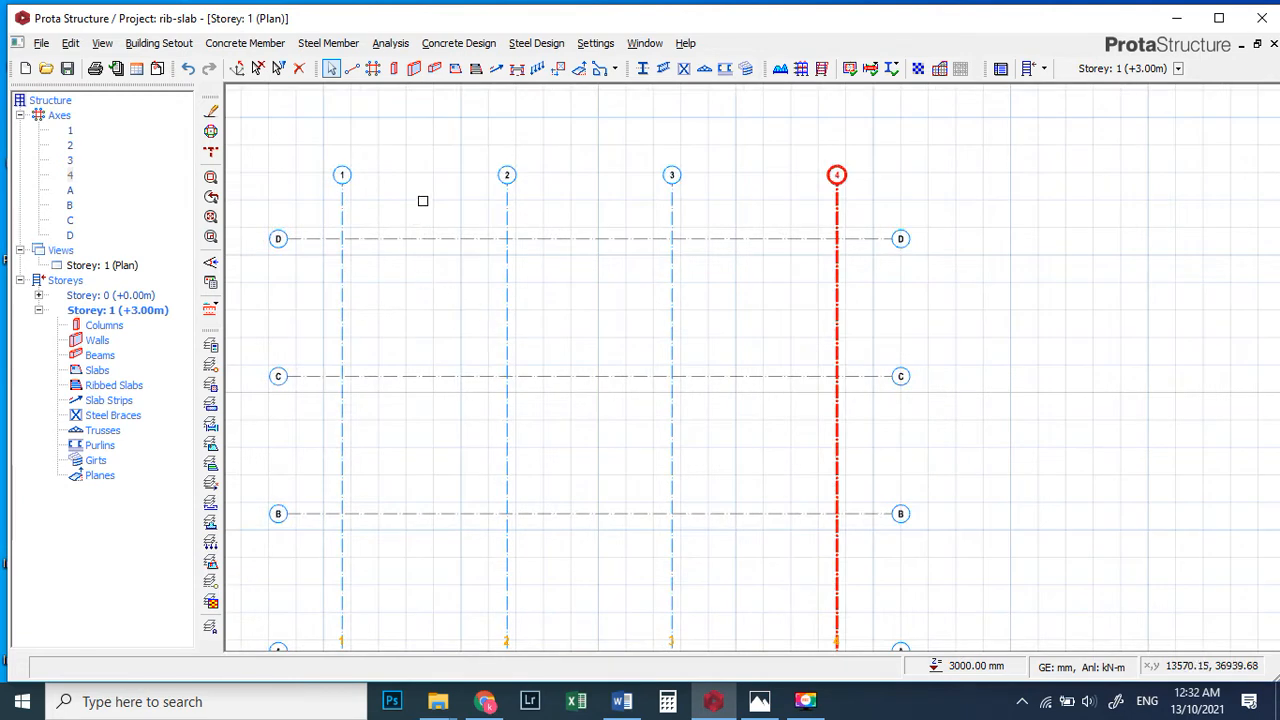
right_click(427, 199)
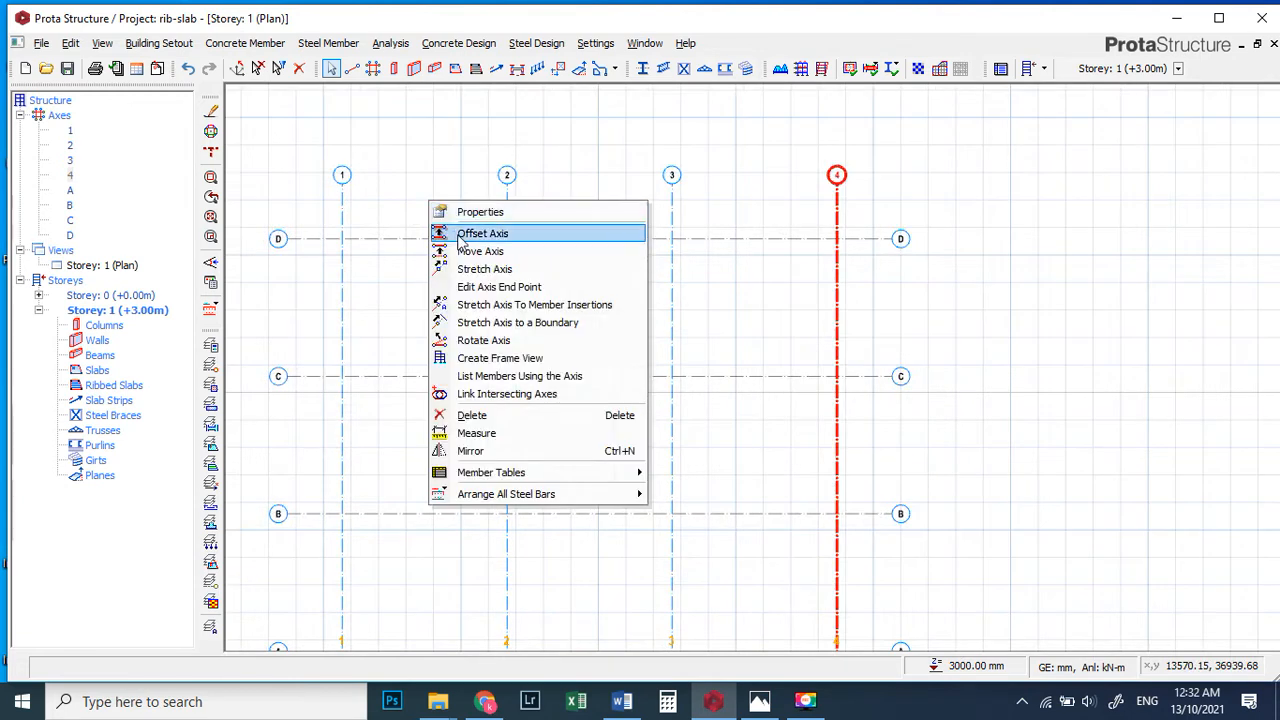
left_click(478, 434)
left_click(343, 188)
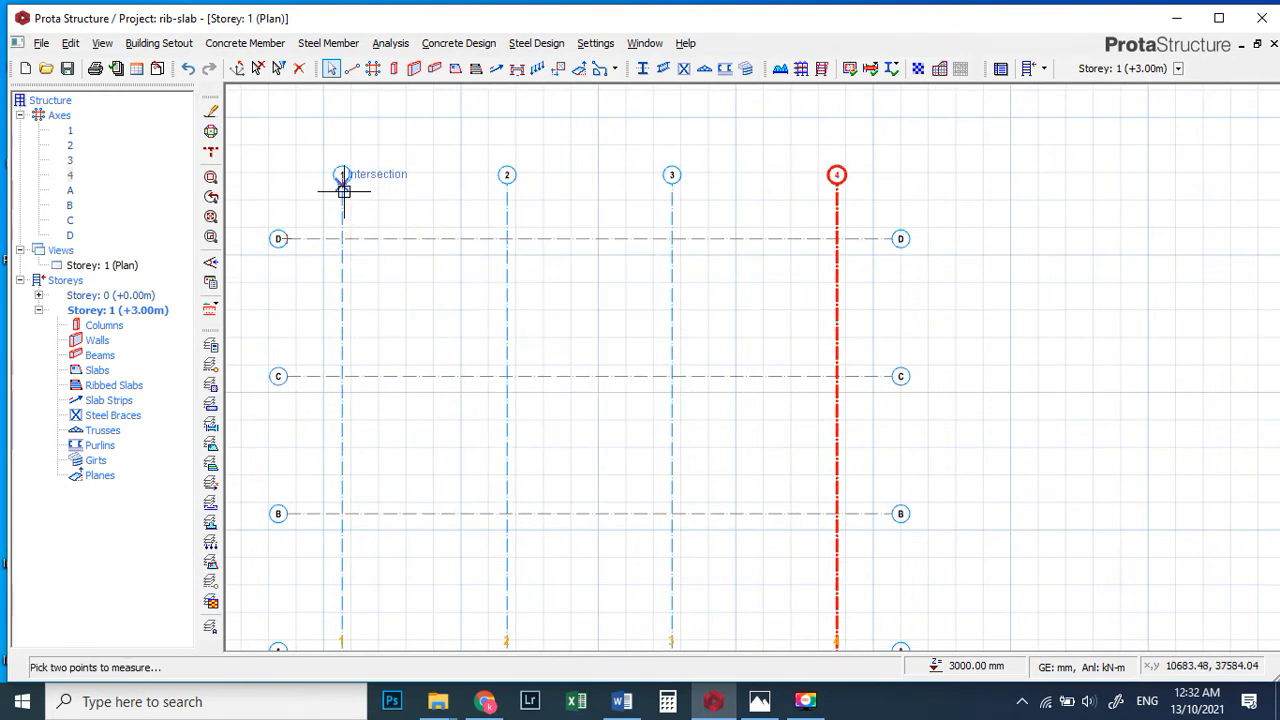
left_click(502, 186)
scroll(505, 190, "up", 5)
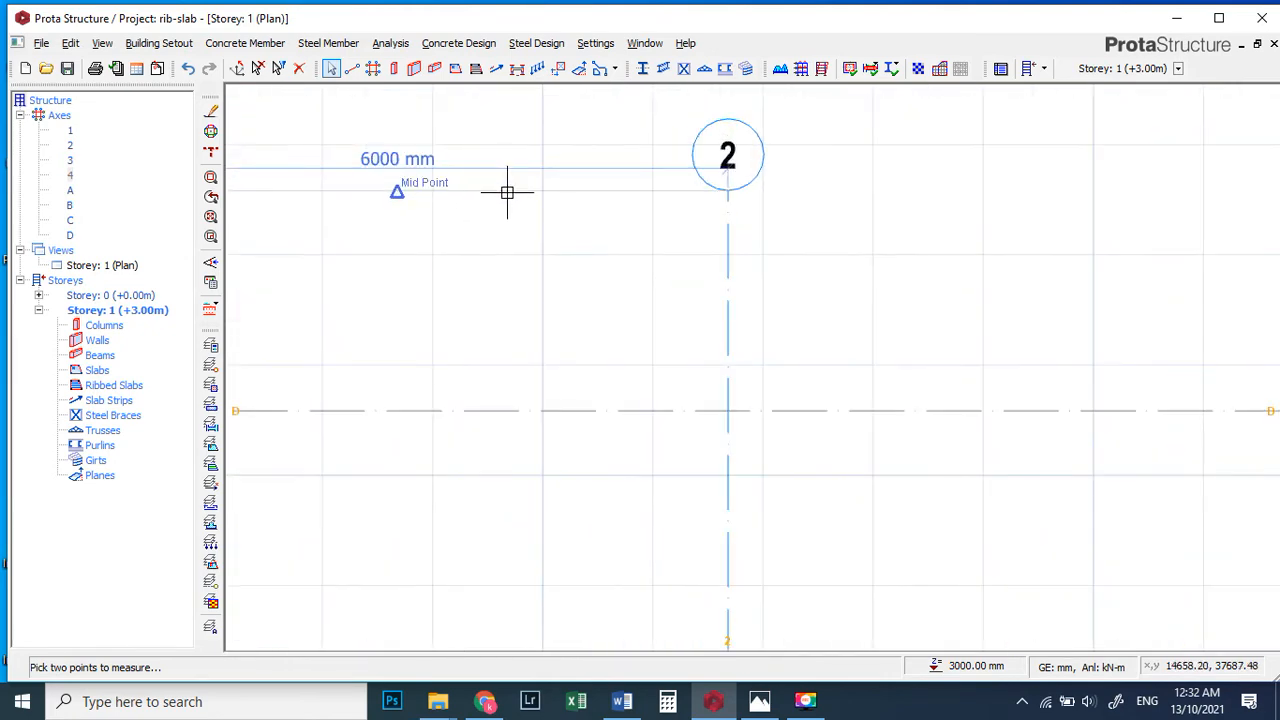
scroll(569, 166, "down", 5)
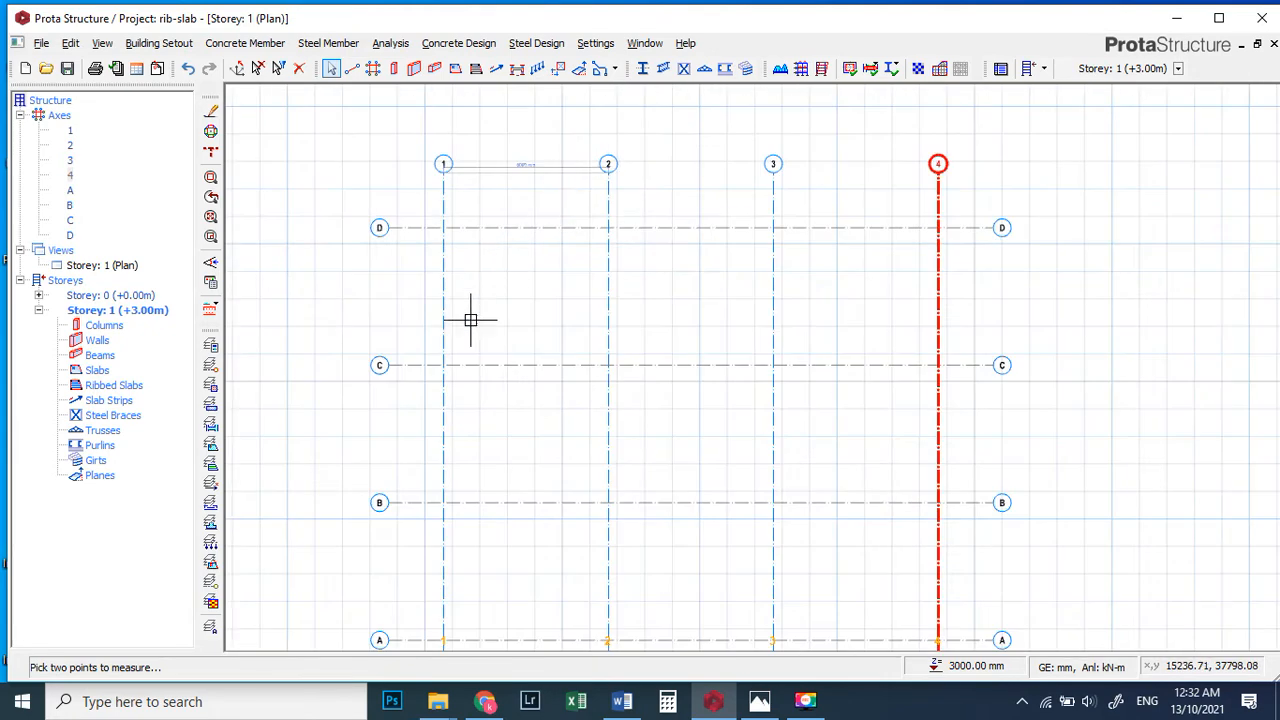
- Measure the spacing between axes C and D at their end points beside axis 1
left_click(393, 364)
scroll(385, 222, "up", 4)
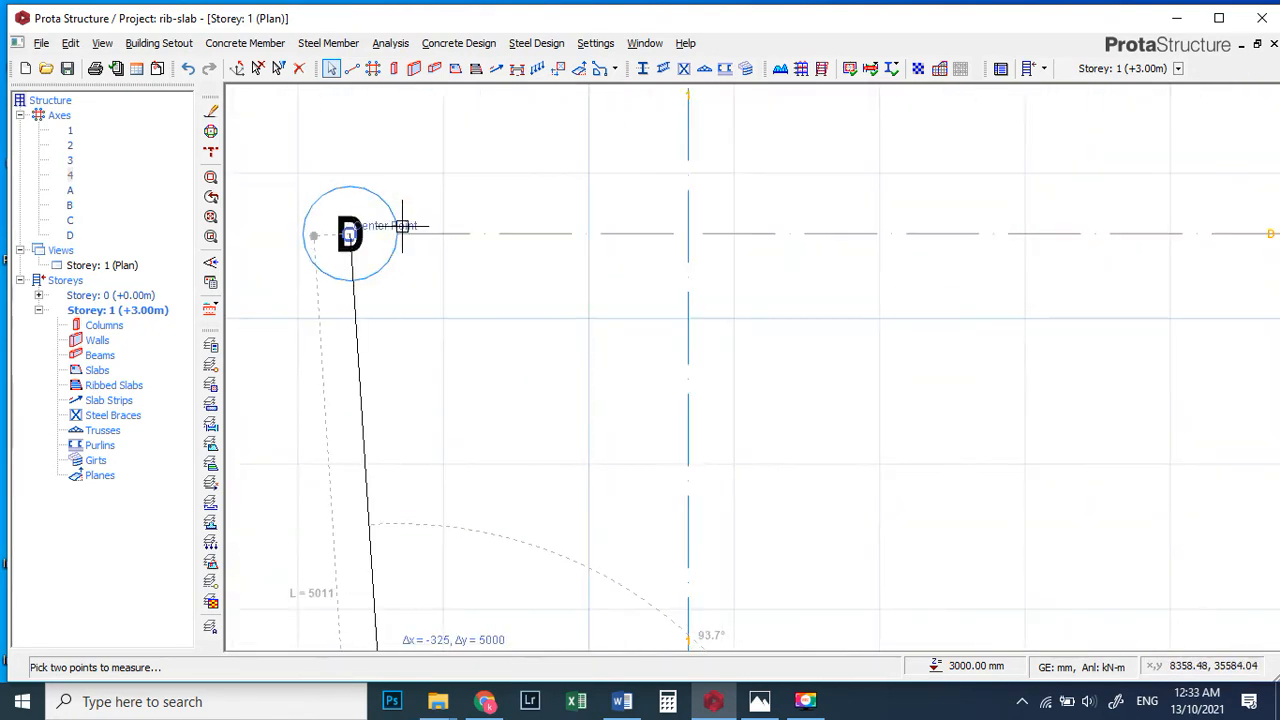
left_click(400, 235)
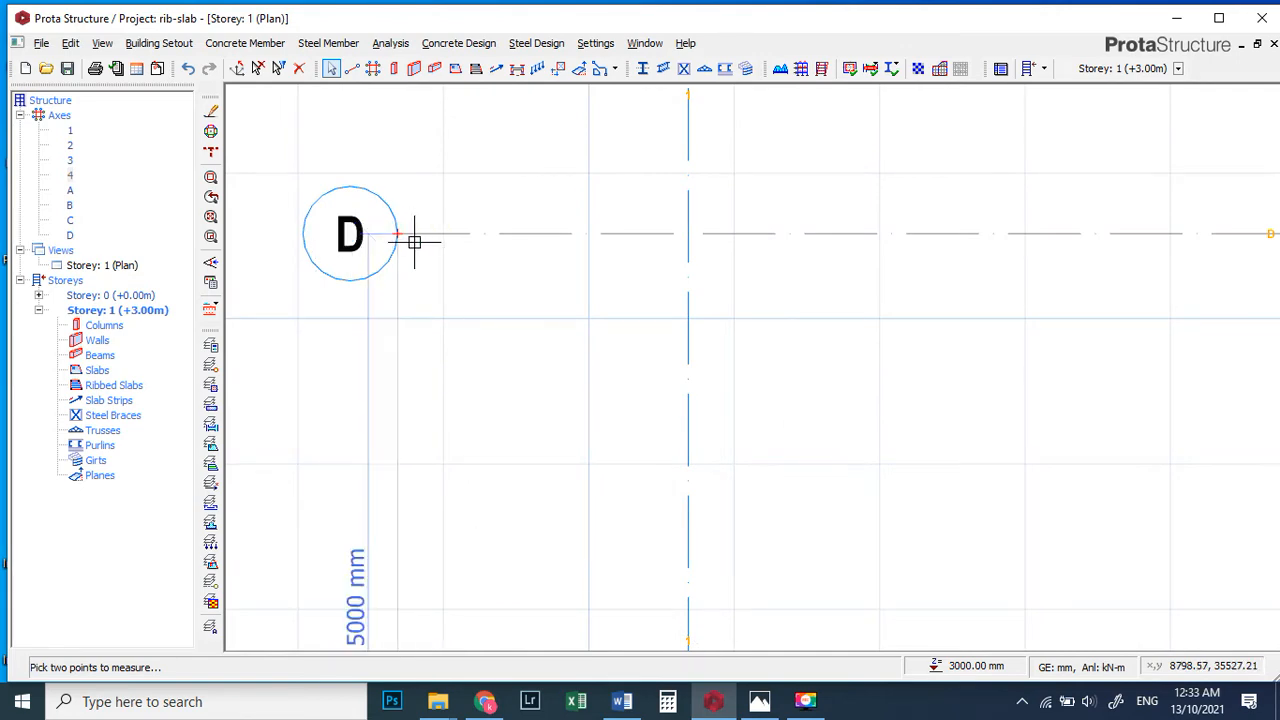
scroll(414, 248, "down", 3)
scroll(465, 285, "down", 2)
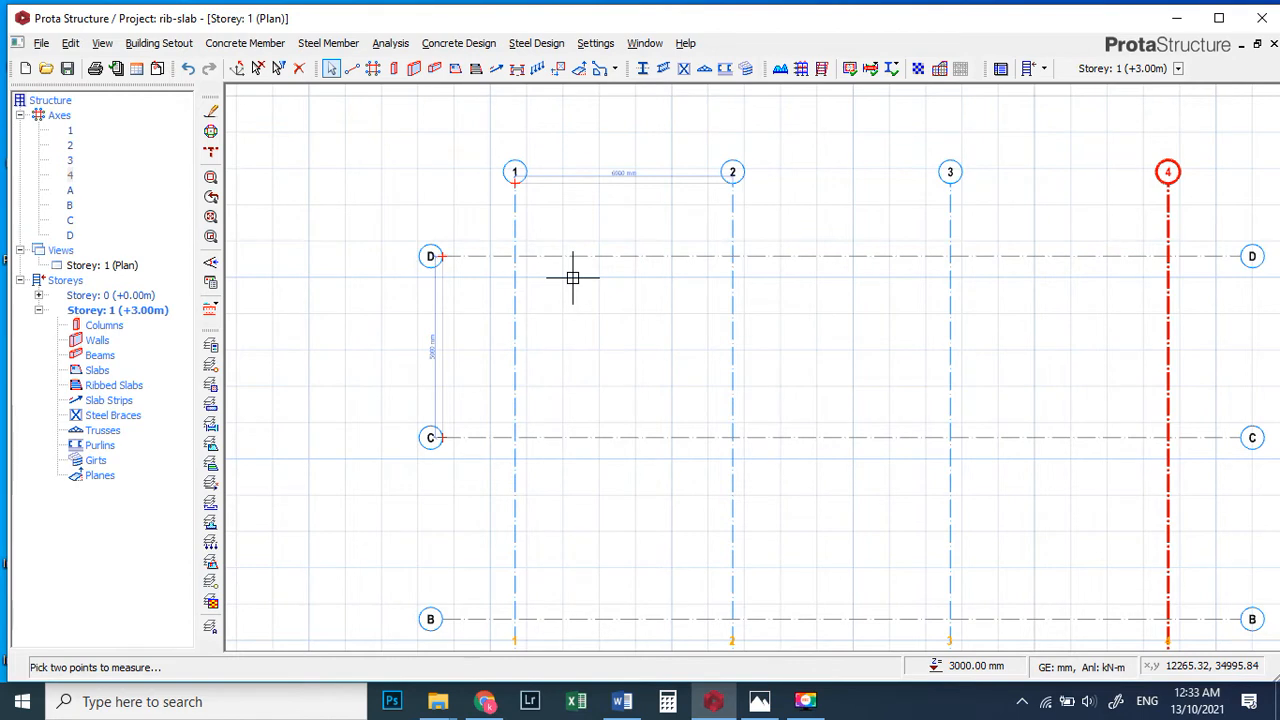
- Set the column section to b1 230 mm and b2 230 mm and place a column at the intersection of axes D and 1
left_click(393, 68)
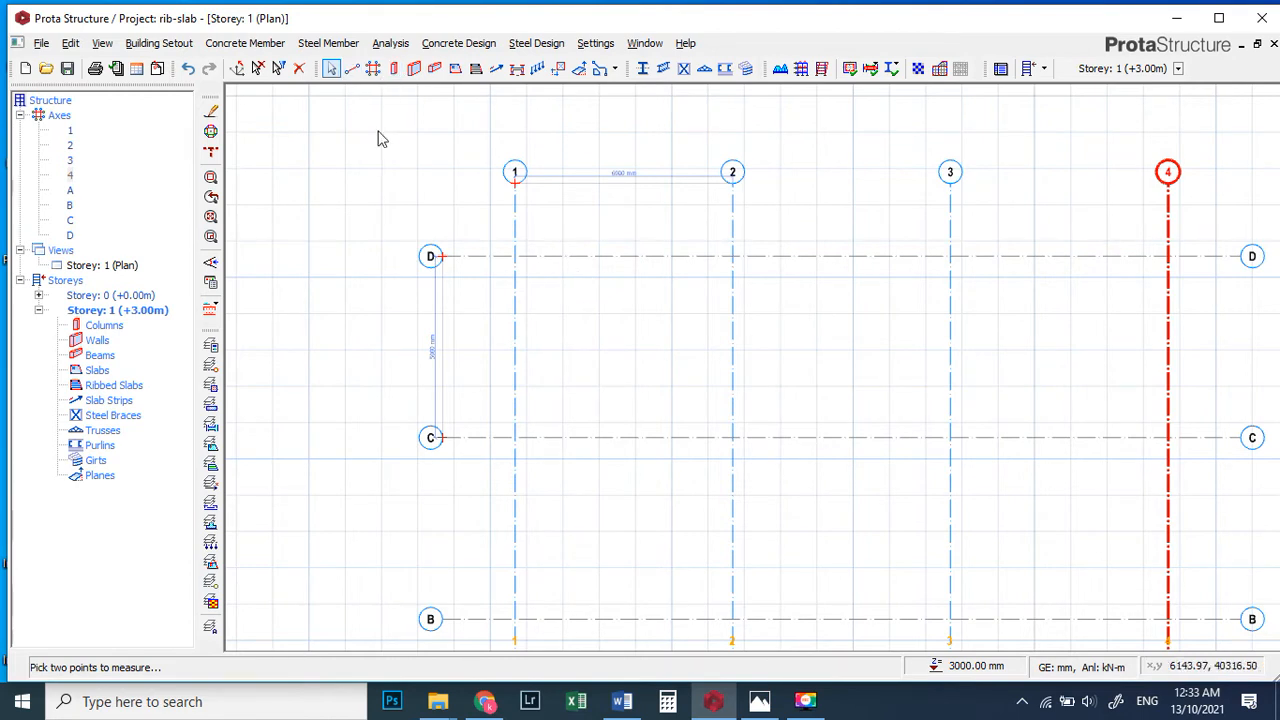
left_click(115, 135)
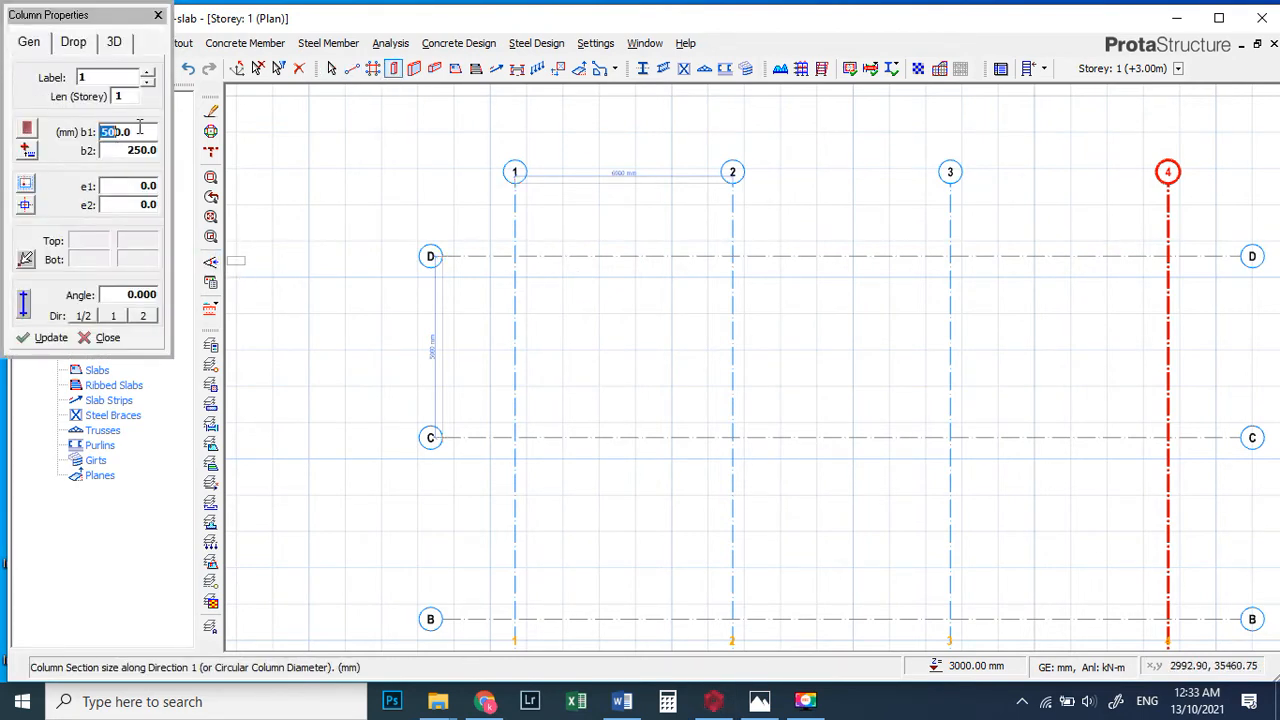
left_click_drag(143, 126, 27, 130)
type("230")
left_click(127, 150)
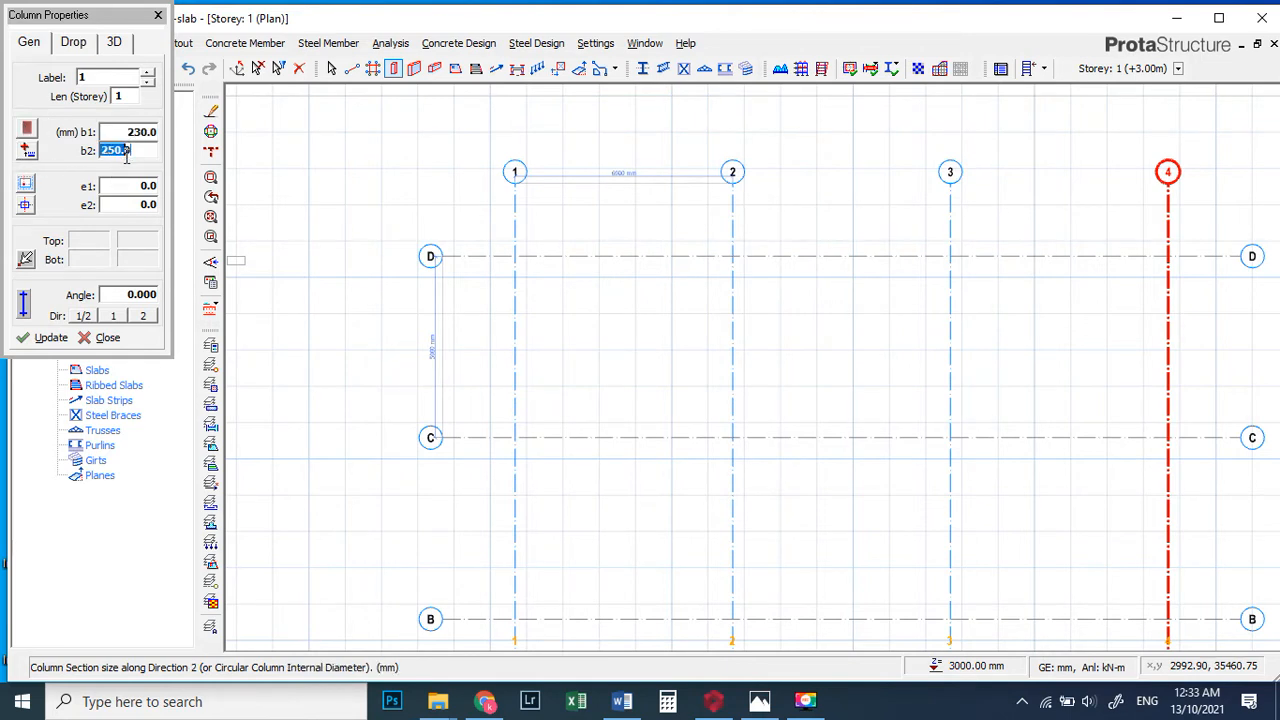
left_click_drag(127, 150, 55, 150)
type("230")
left_click(514, 256)
scroll(517, 206, "down", 2)
scroll(697, 252, "up", 4)
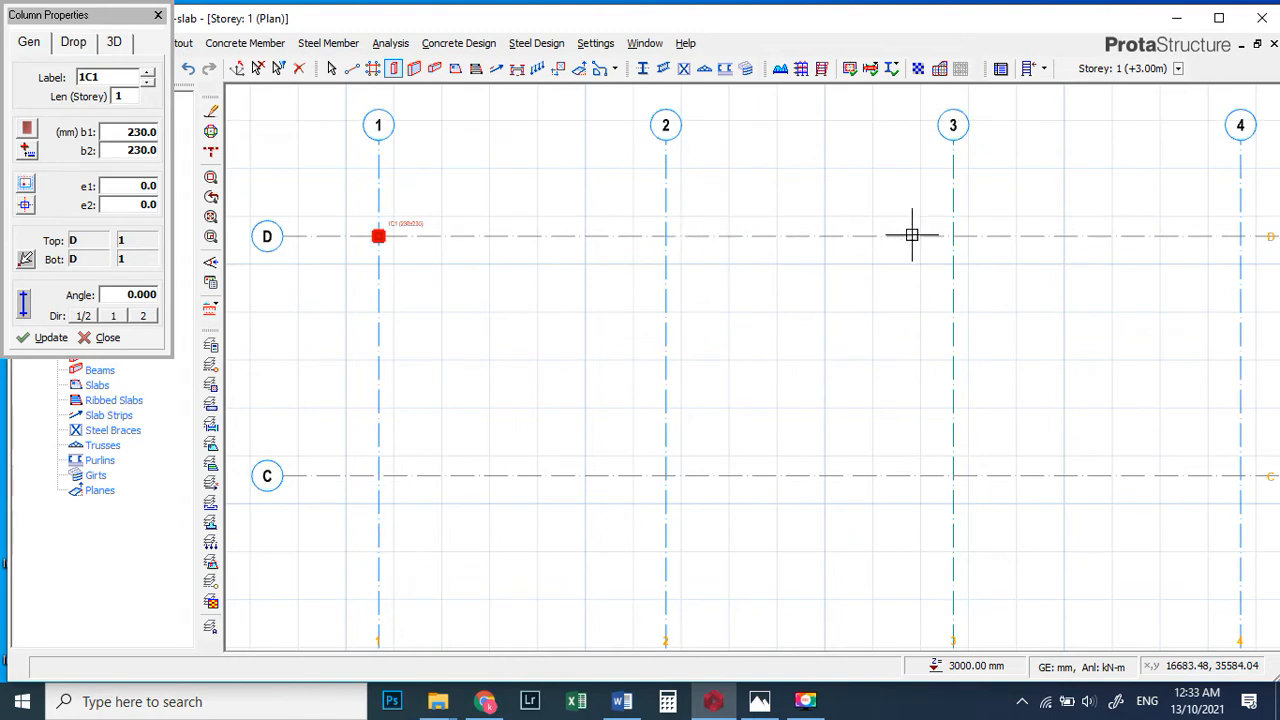
- Place 230 x 230 mm columns on axis D at its intersections with axes 2, 3 and 4
left_click(666, 235)
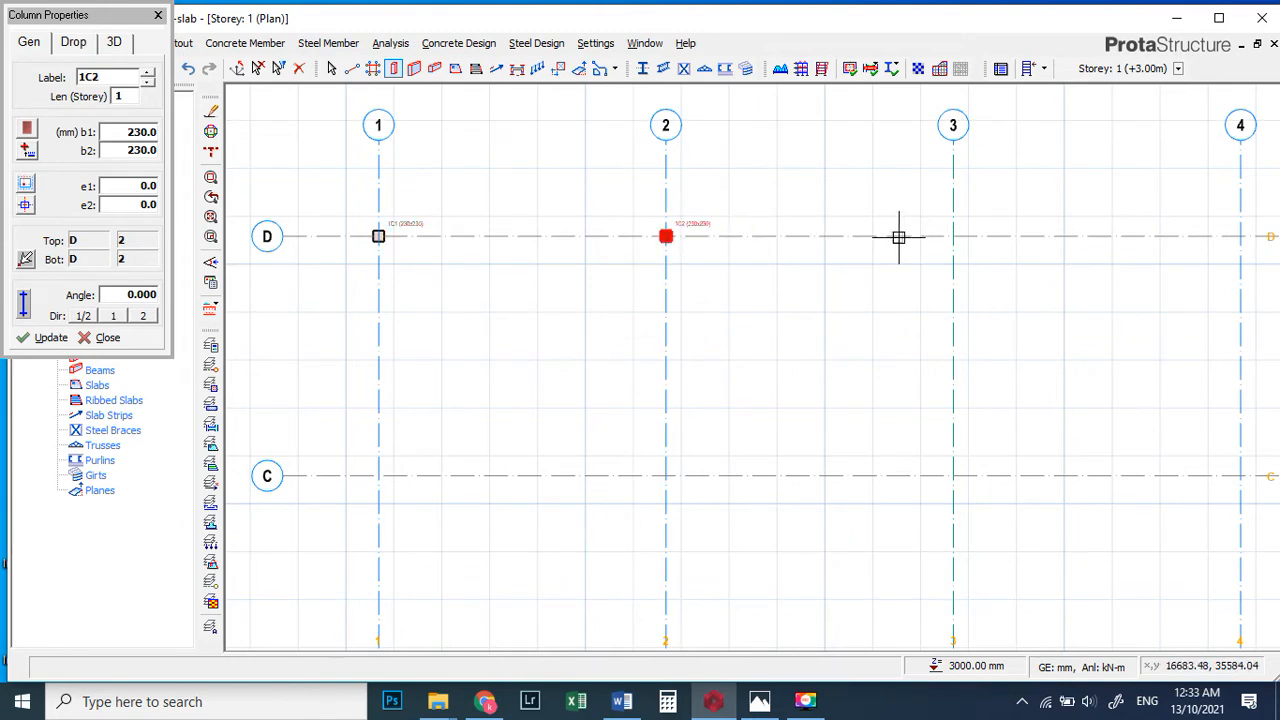
left_click(953, 236)
scroll(960, 232, "down", 2)
scroll(950, 231, "up", 2)
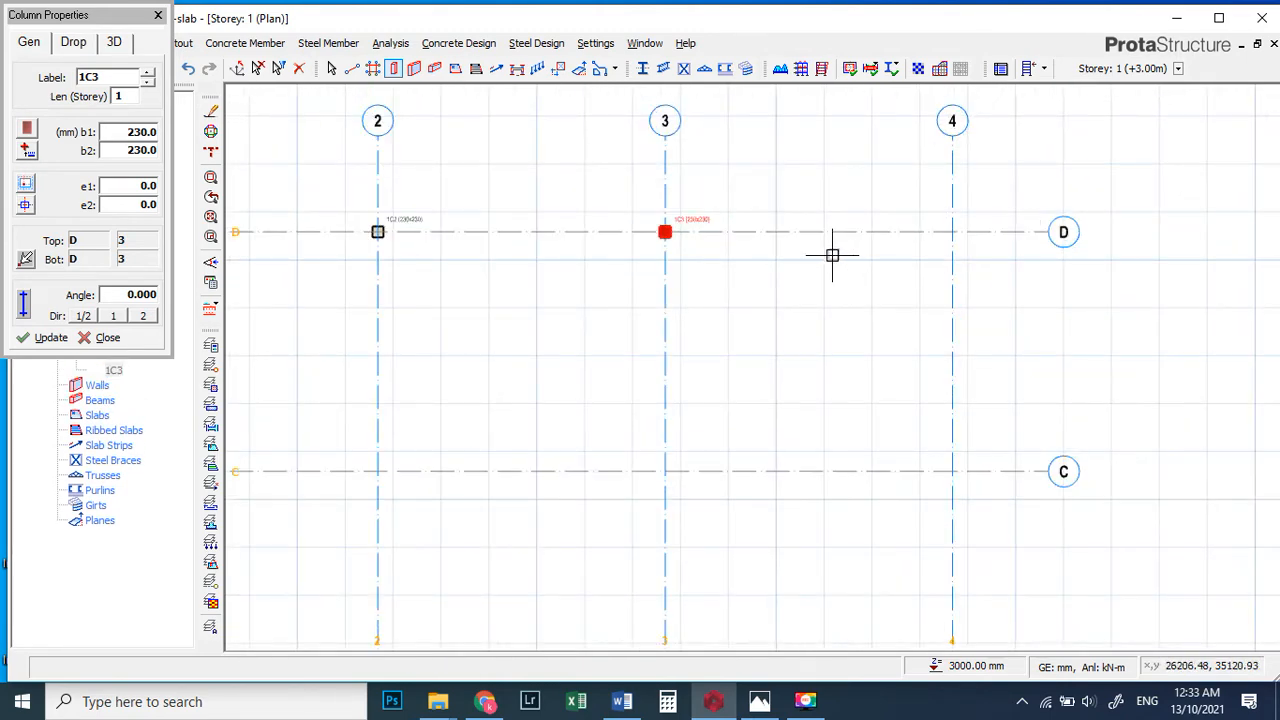
scroll(862, 252, "down", 2)
scroll(889, 251, "up", 1)
left_click(784, 255)
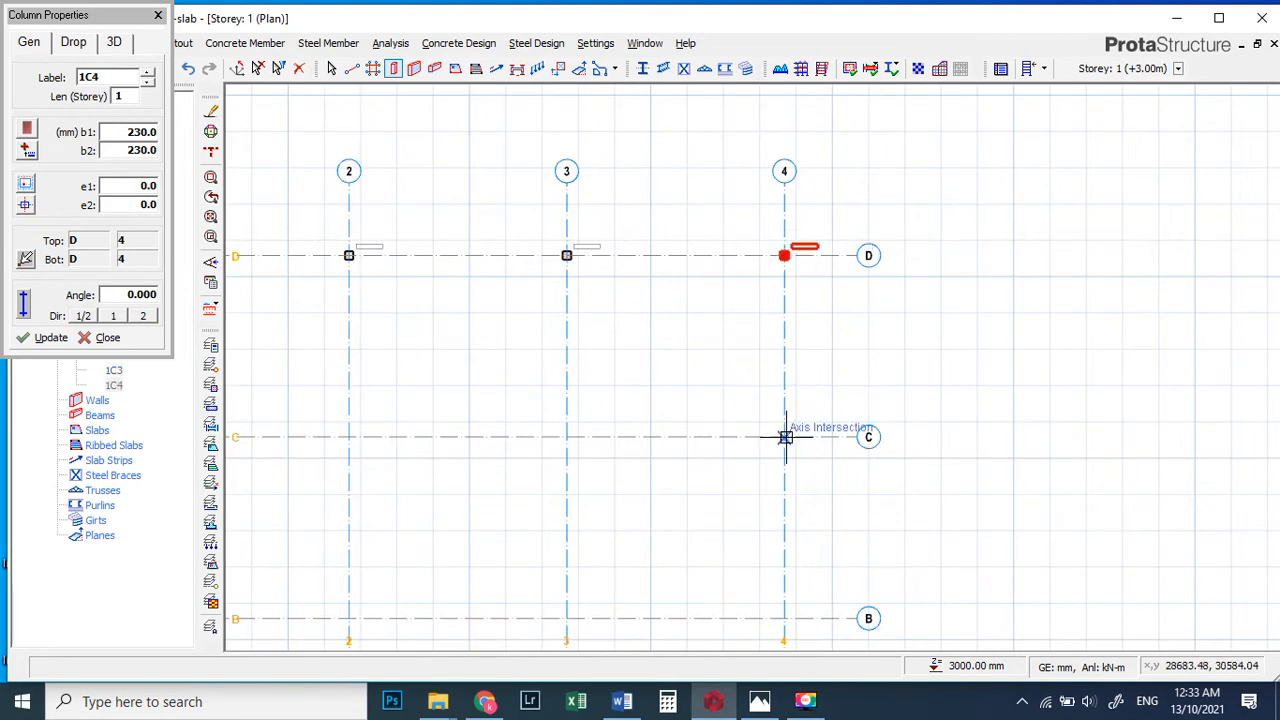
- Place 230 x 230 mm columns on axis C at its intersections with axes 3, 4, 2 and 1
left_click(566, 437)
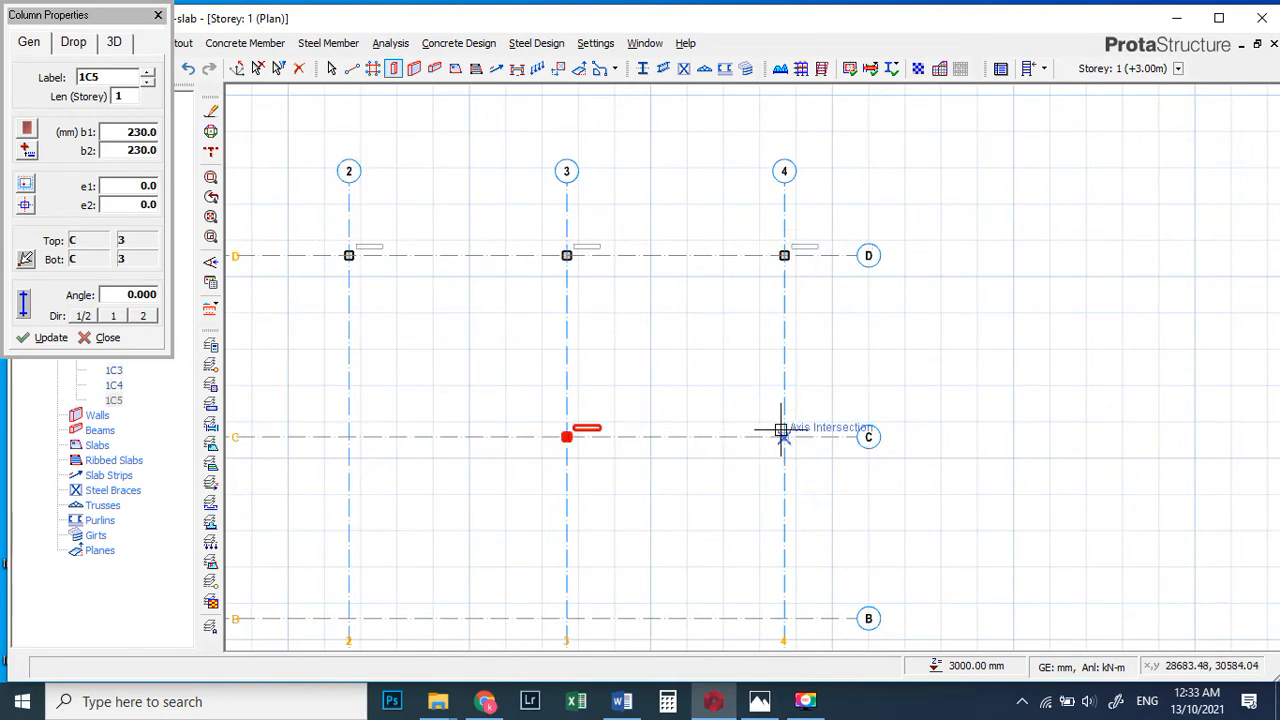
left_click(784, 437)
scroll(714, 360, "down", 3)
scroll(640, 362, "up", 2)
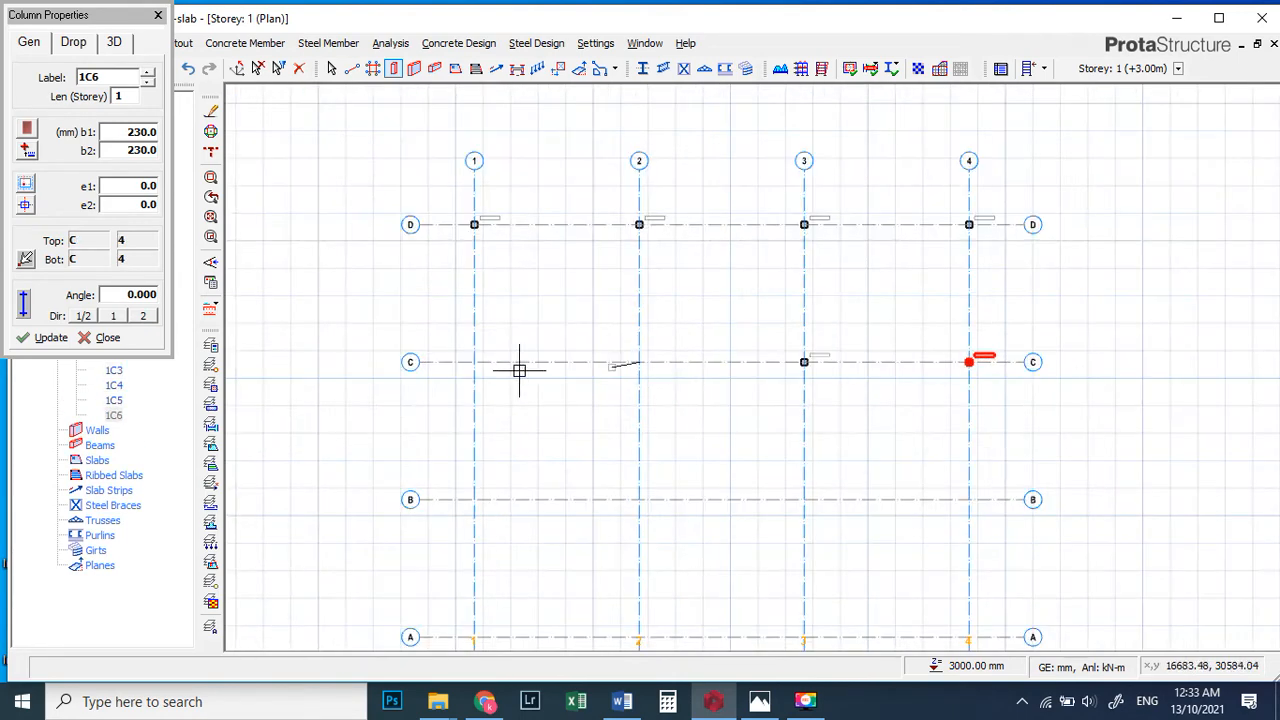
left_click(636, 362)
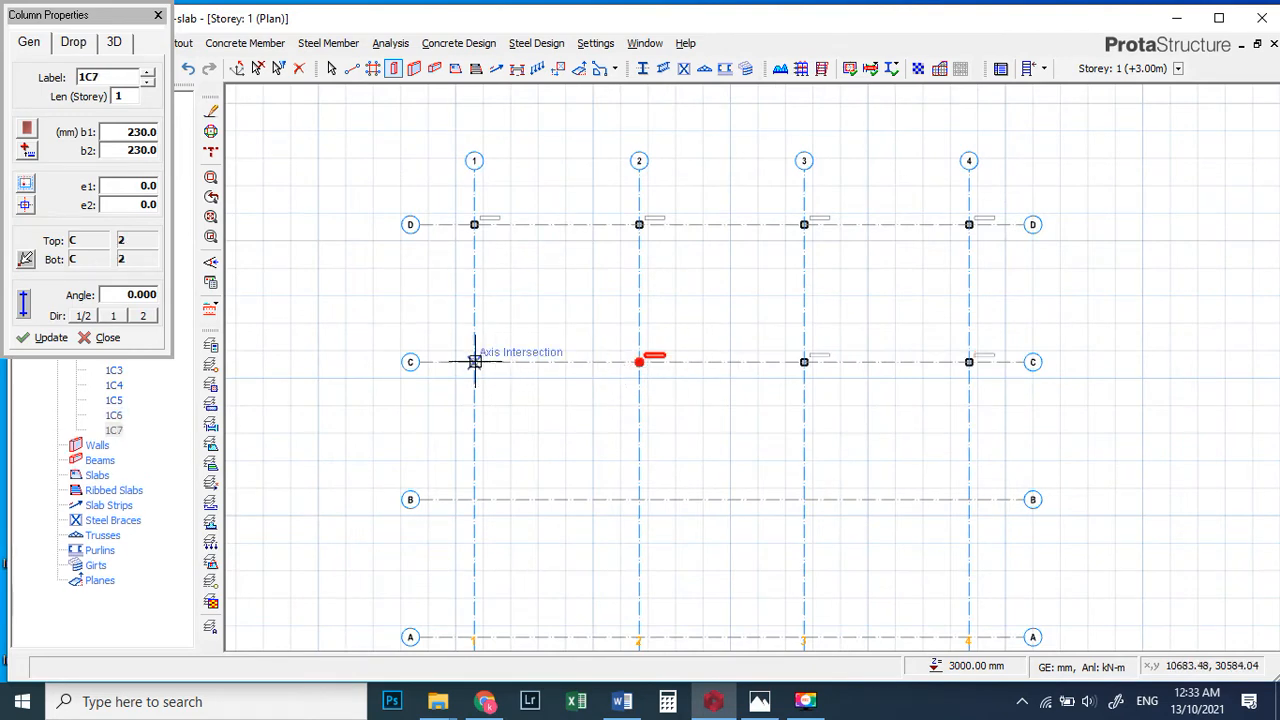
left_click(481, 362)
- Place 230 x 230 mm columns at all intersections of axes A and B with axes 1 to 4 at once, and finish column insertion
scroll(514, 297, "down", 2)
left_click_drag(460, 351, 790, 497)
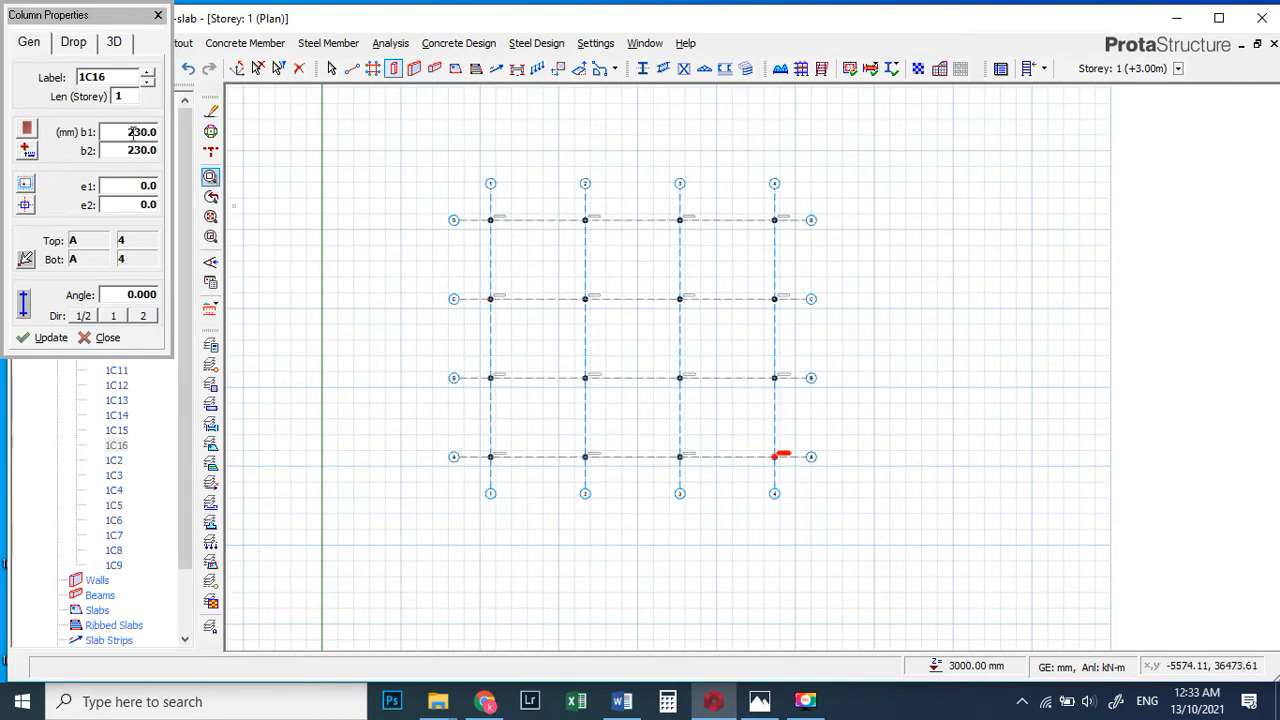
left_click(157, 15)
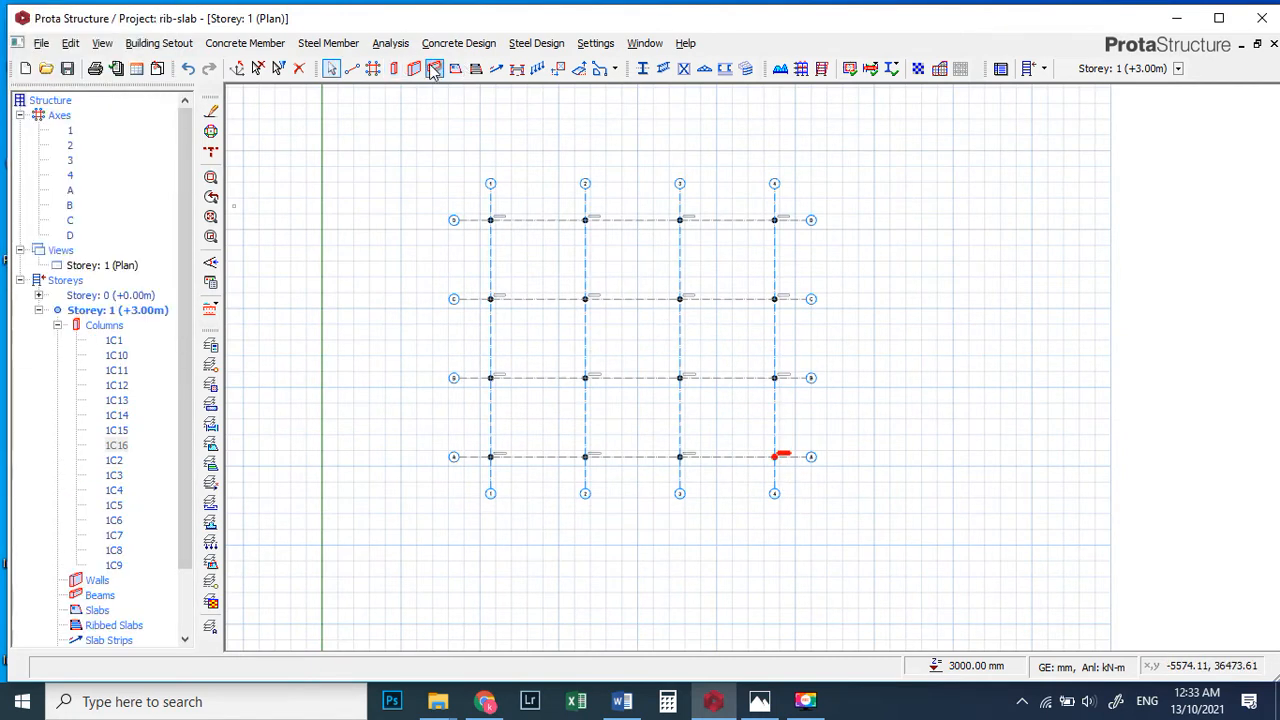
- Set the beam section to b 230 mm and h-Bot 600 mm and insert beams along axis D from axis 1 to 4
left_click(434, 68)
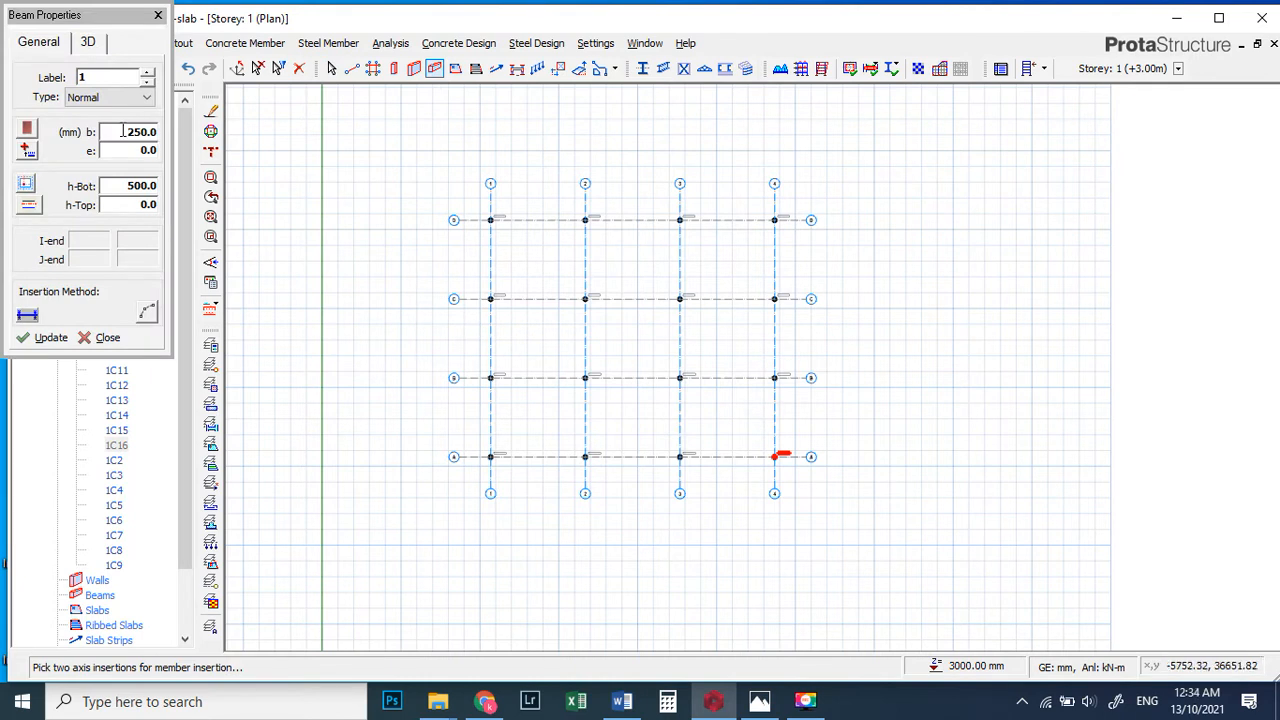
double_click(122, 131)
type("230")
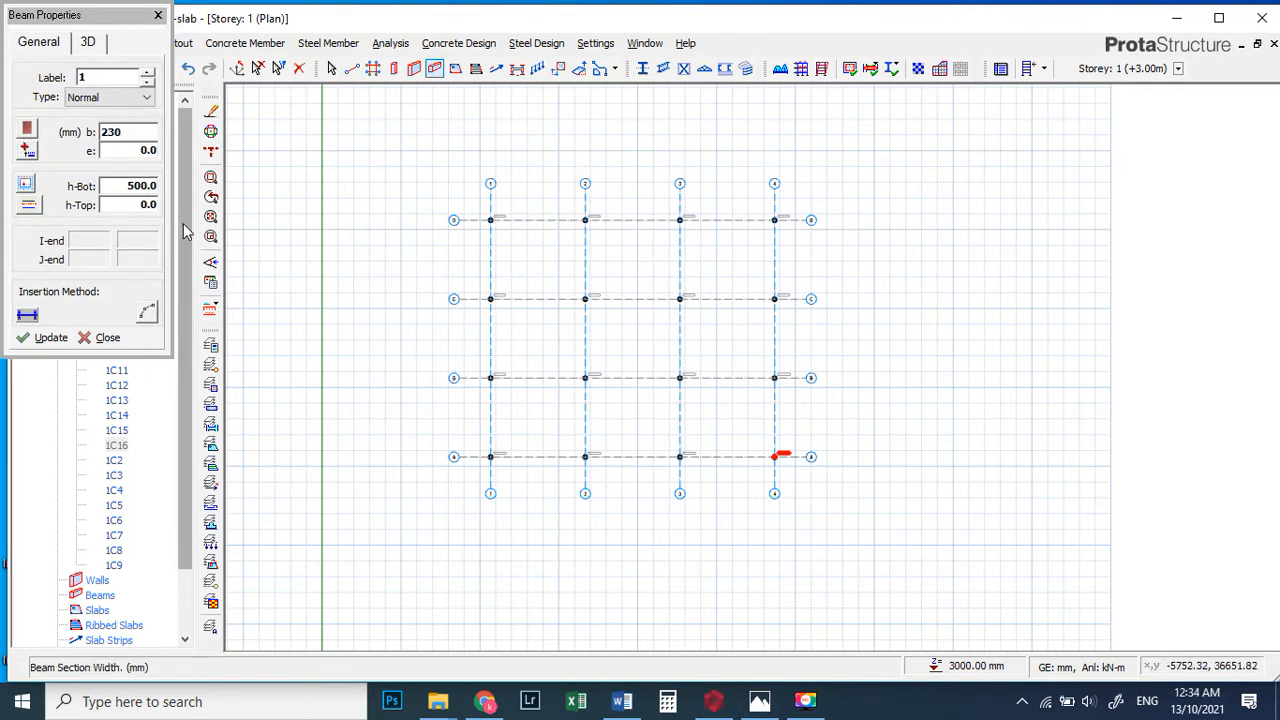
left_click(117, 186)
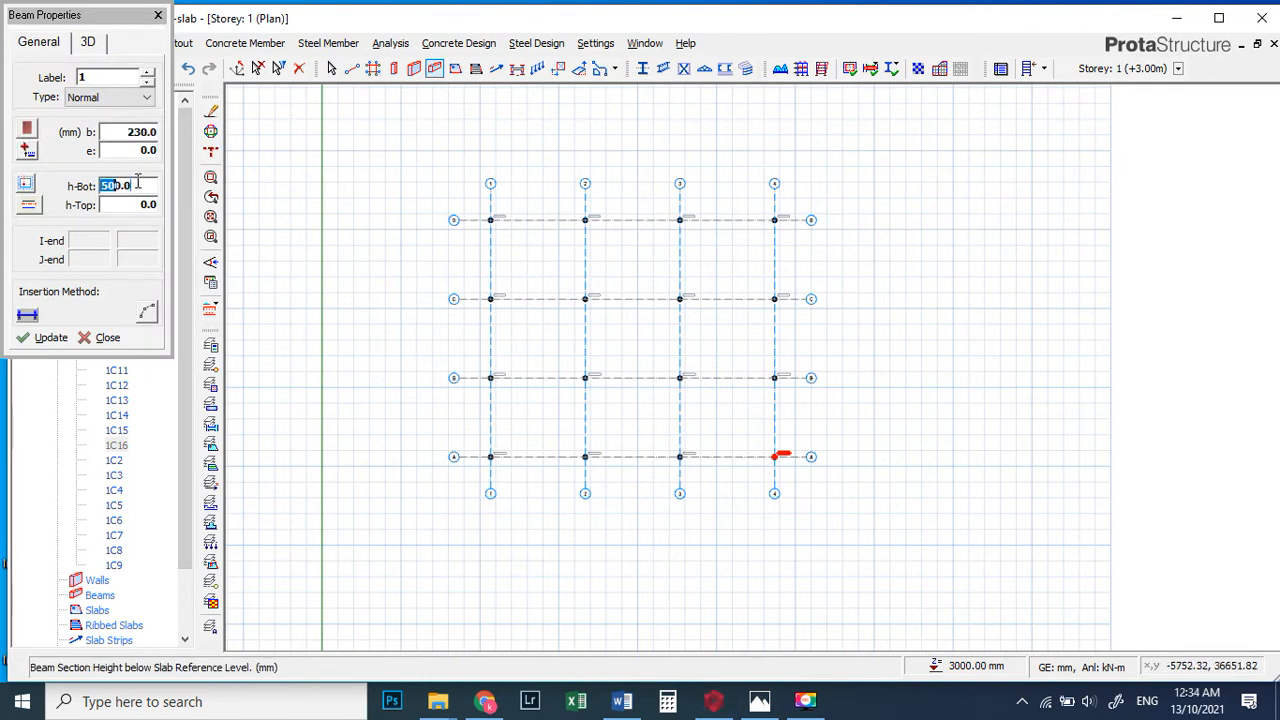
type("600")
left_click(487, 219)
left_click(774, 219)
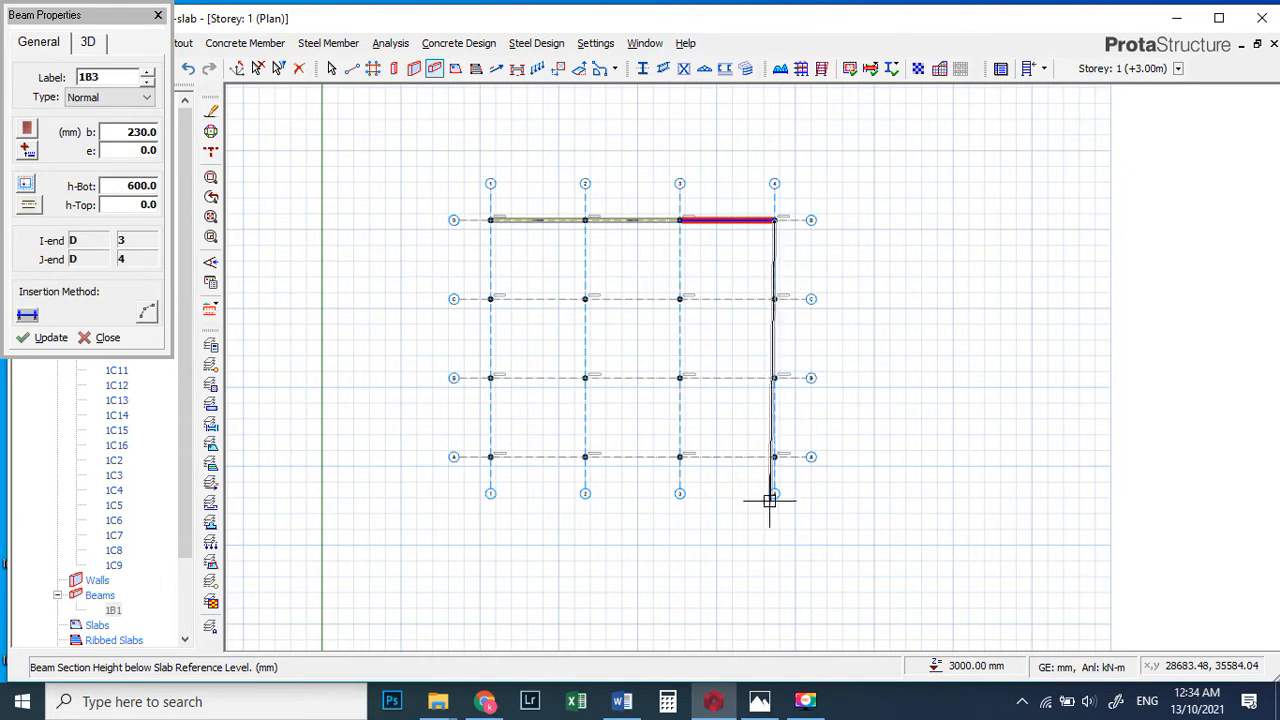
- Complete the perimeter with 230 x 600 mm beams along axis 4 from D to A, axis A from 4 to 1, and axis 1 from A to D
left_click(774, 457)
left_click(490, 457)
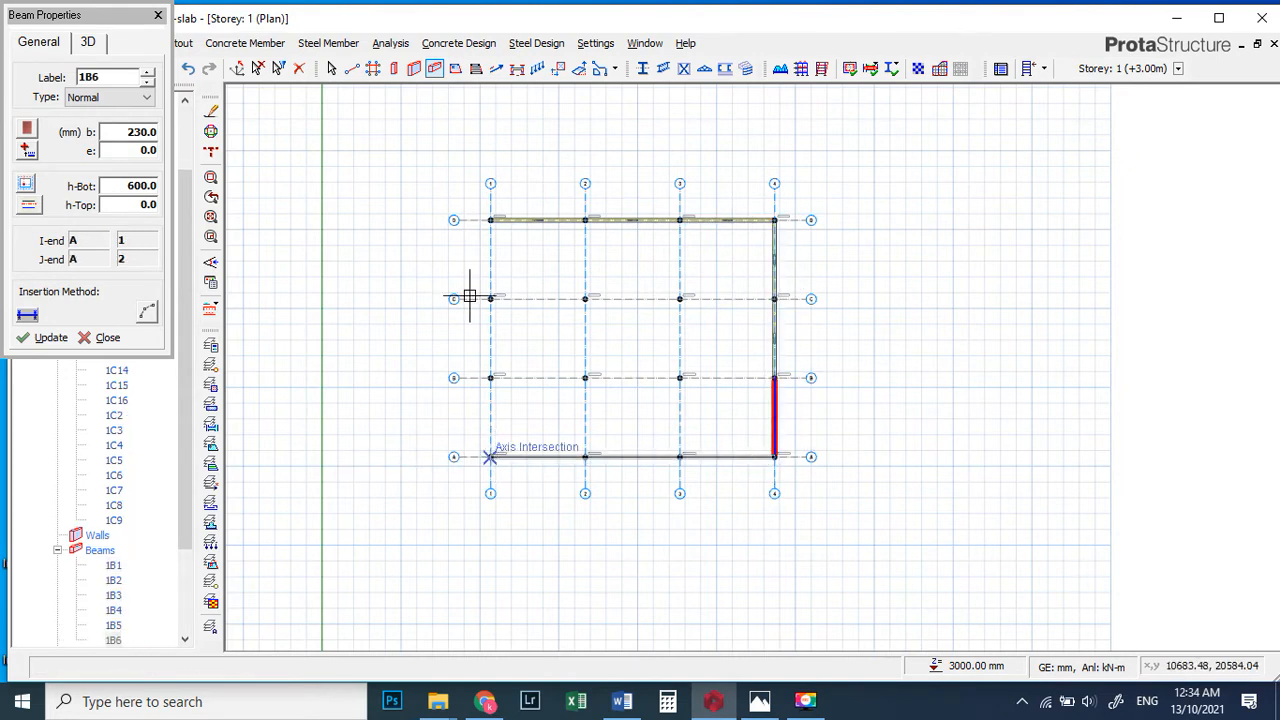
left_click(489, 219)
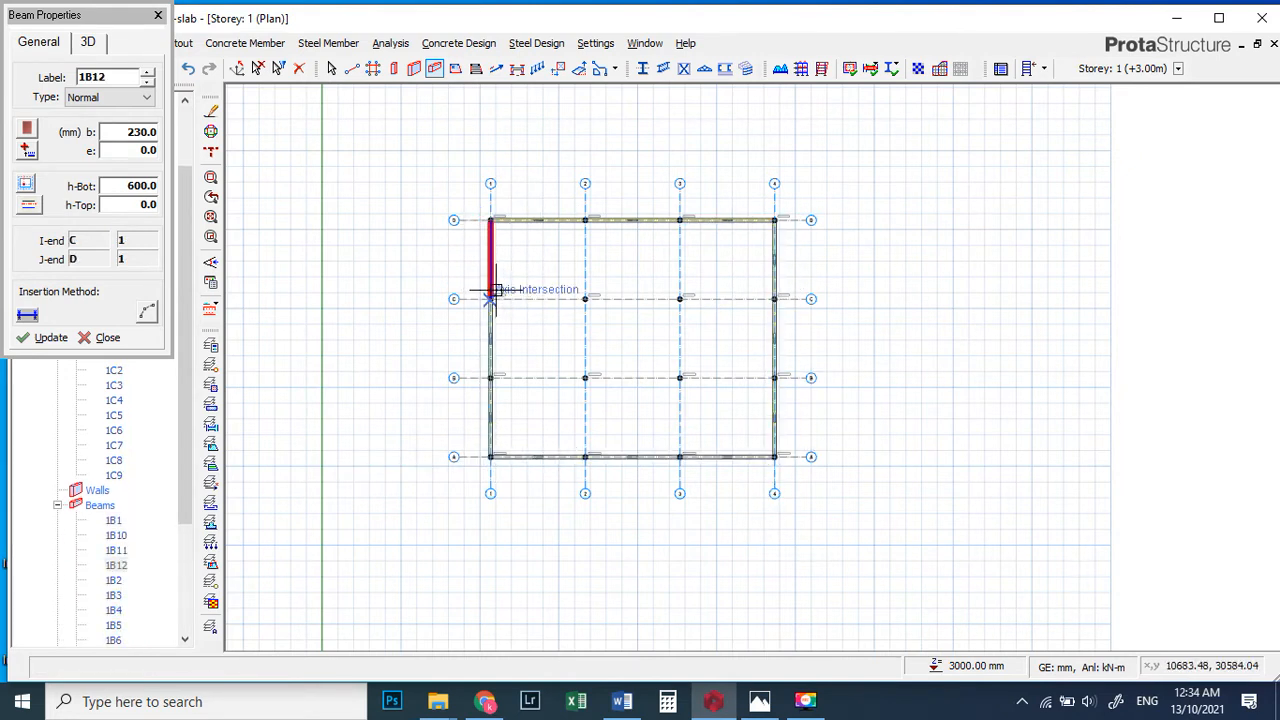
- Insert 230 x 600 mm beams along interior axes C and B from axis 1 to axis 4
left_click(491, 297)
left_click(774, 298)
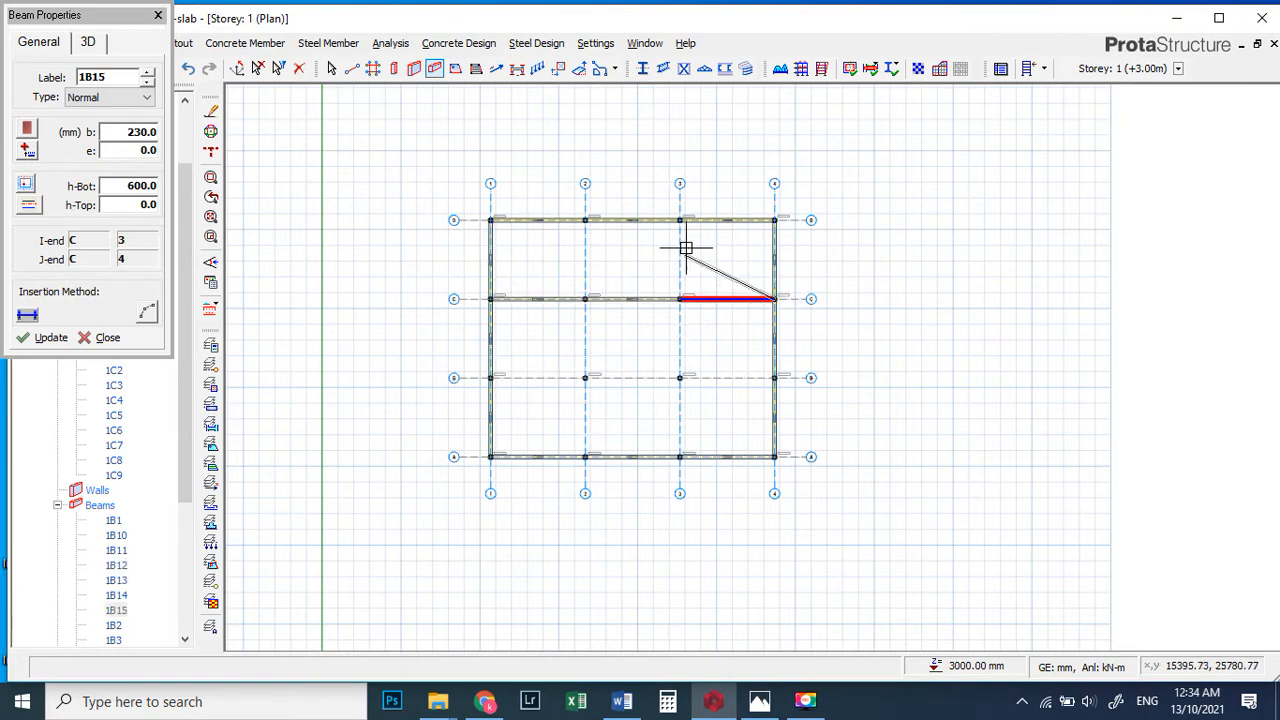
key("Escape")
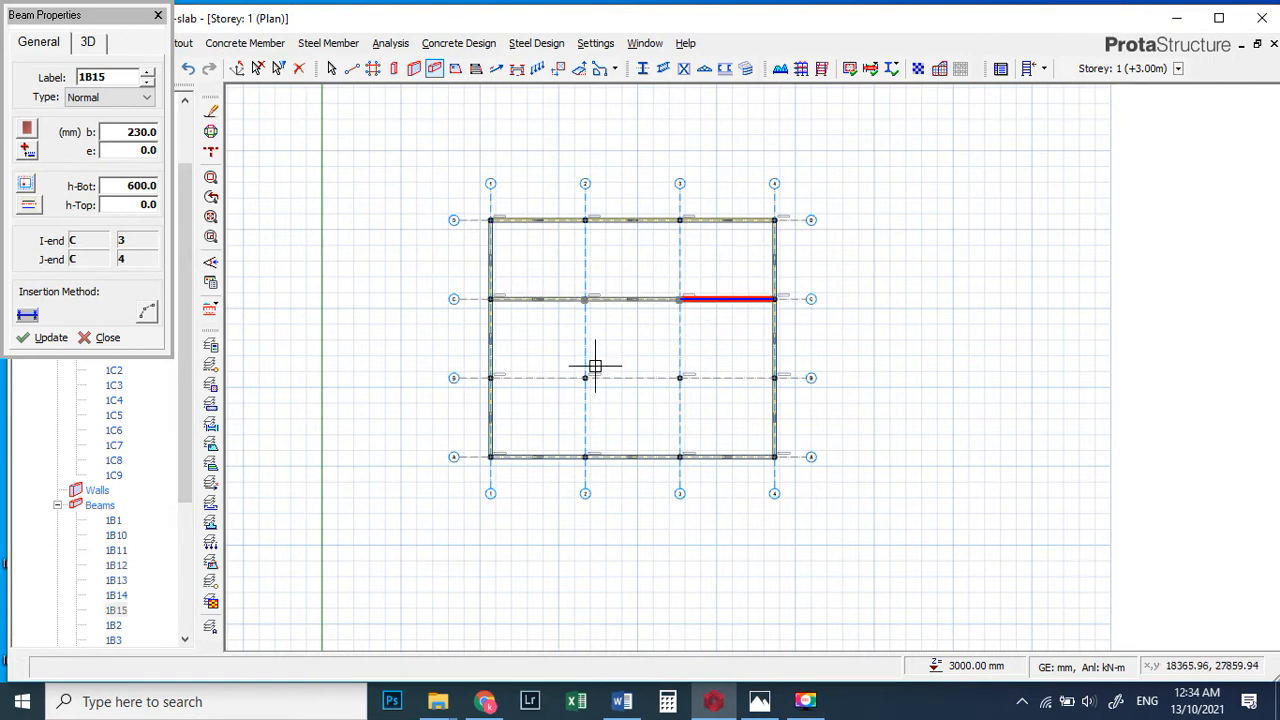
left_click(489, 378)
left_click(775, 377)
key("Escape")
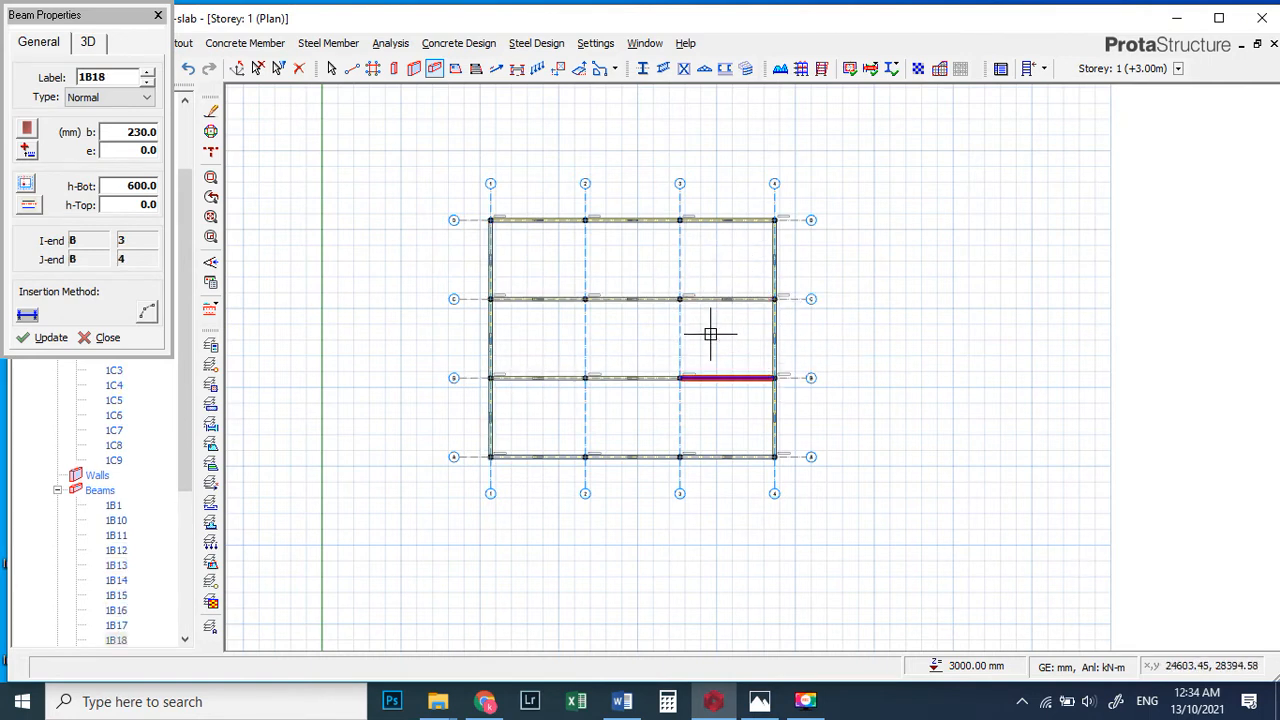
- Insert 230 x 600 mm beams along interior axes 2 and 3 from axis D to axis A, and finish beam insertion
left_click(585, 219)
left_click(585, 457)
key("Escape")
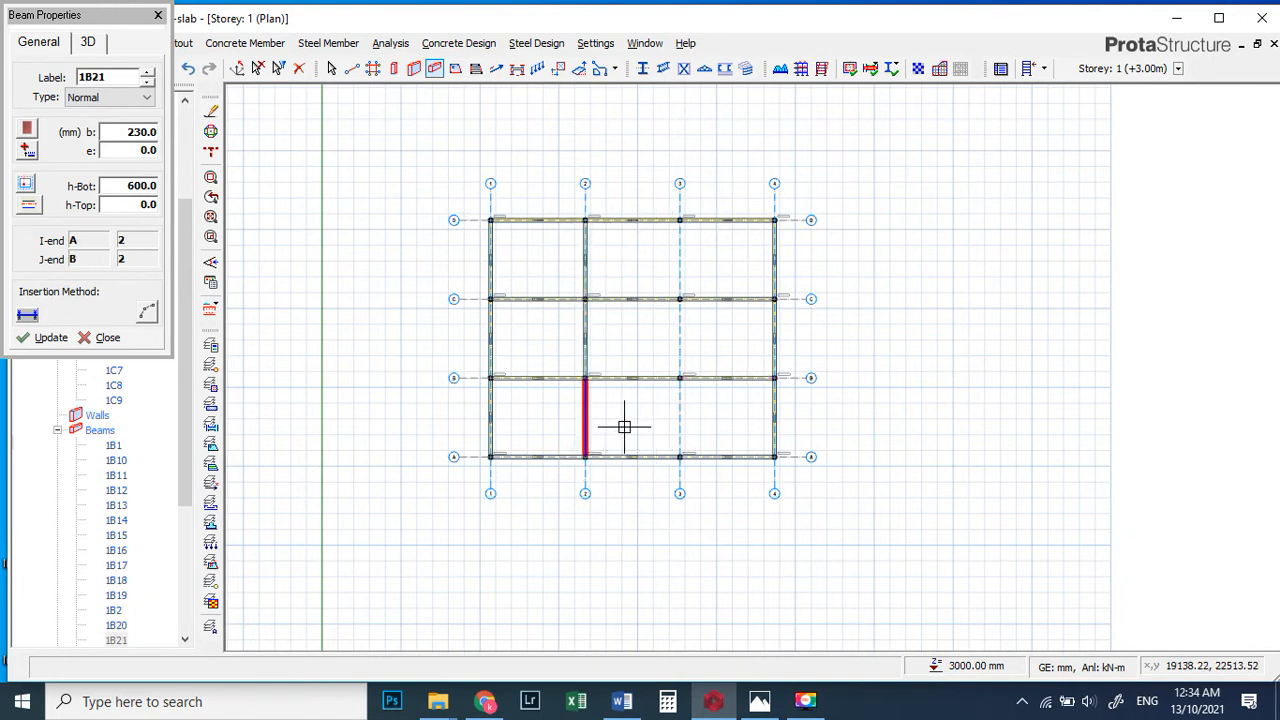
left_click(680, 219)
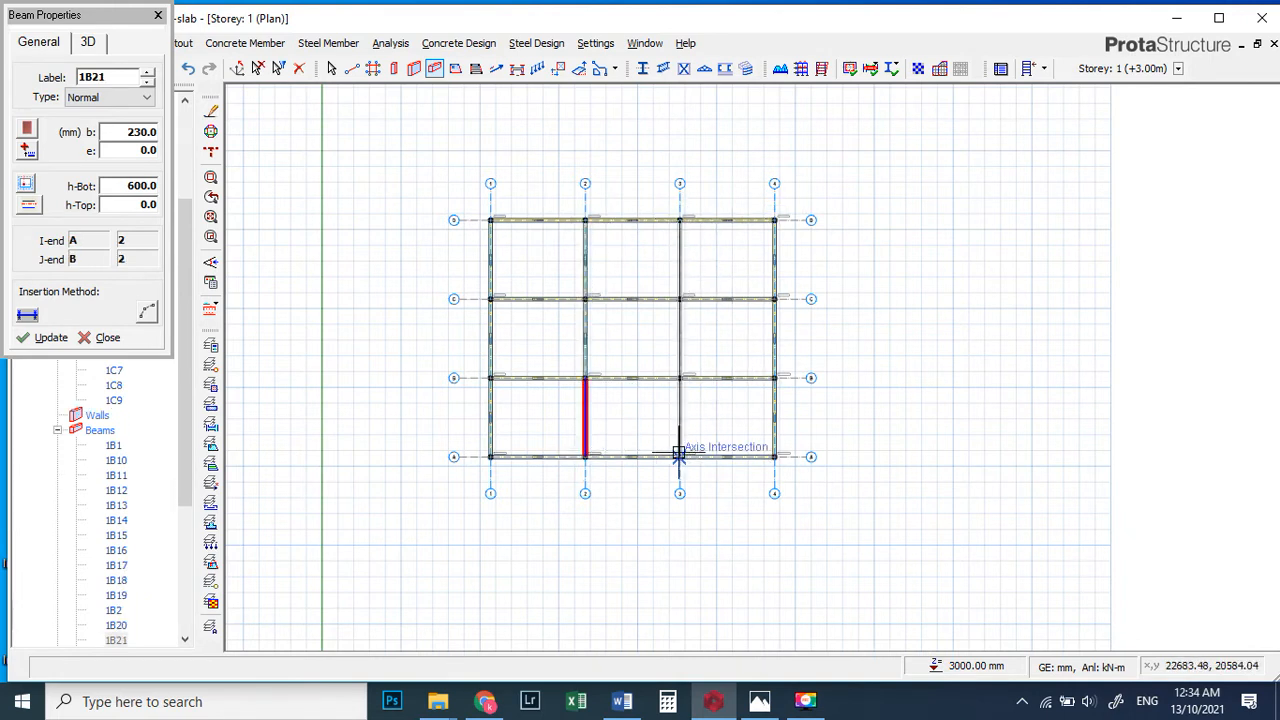
left_click(679, 456)
key("Escape")
scroll(717, 242, "up", 3)
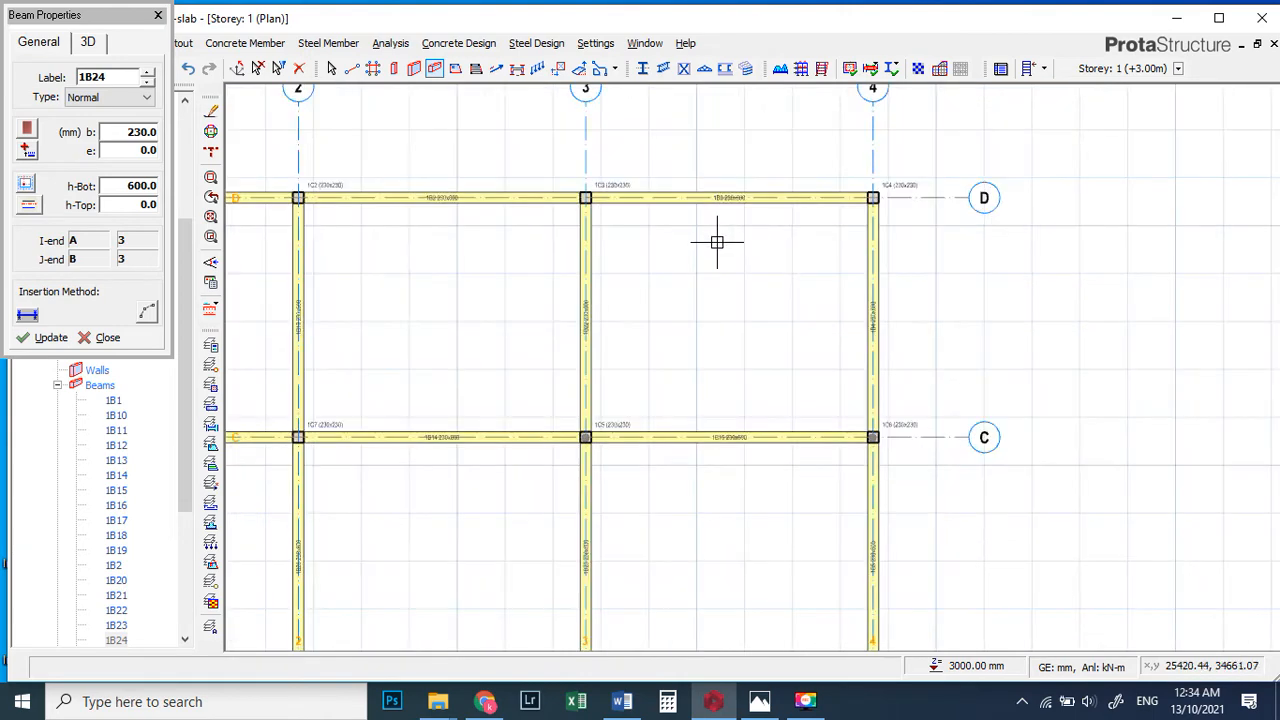
scroll(597, 303, "down", 3)
left_click(158, 15)
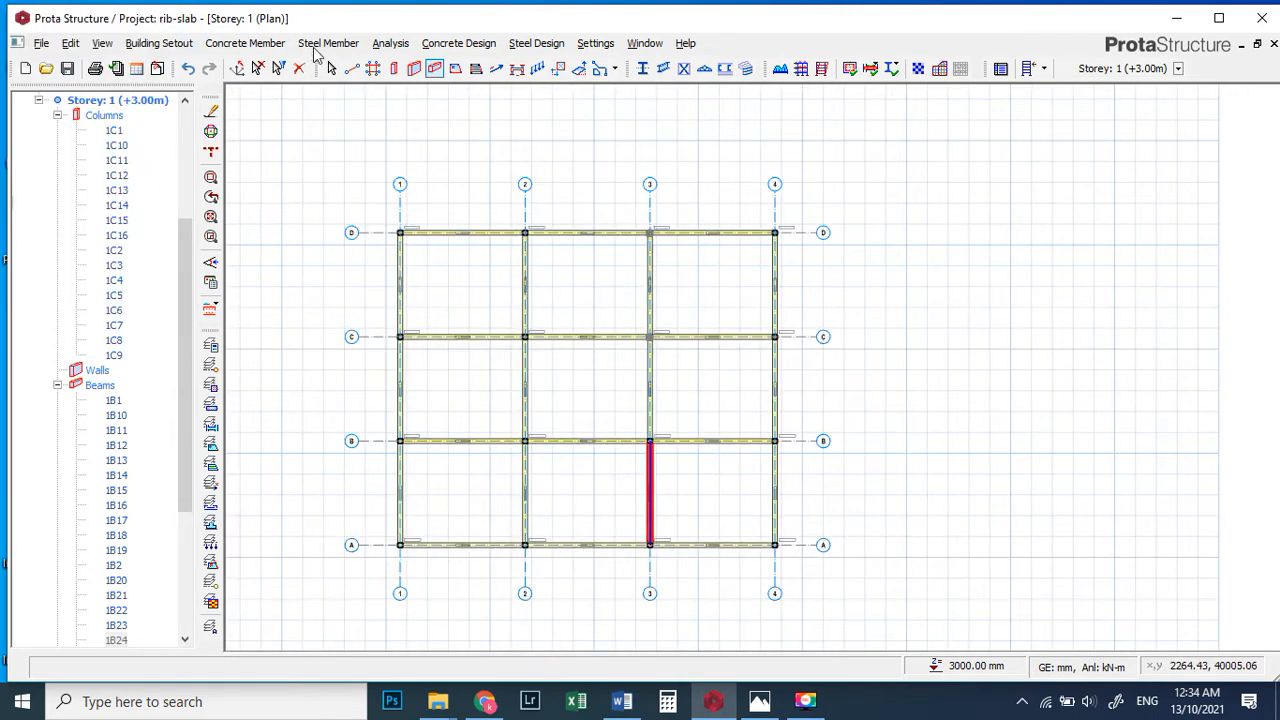
left_click(331, 68)
scroll(489, 220, "down", 1)
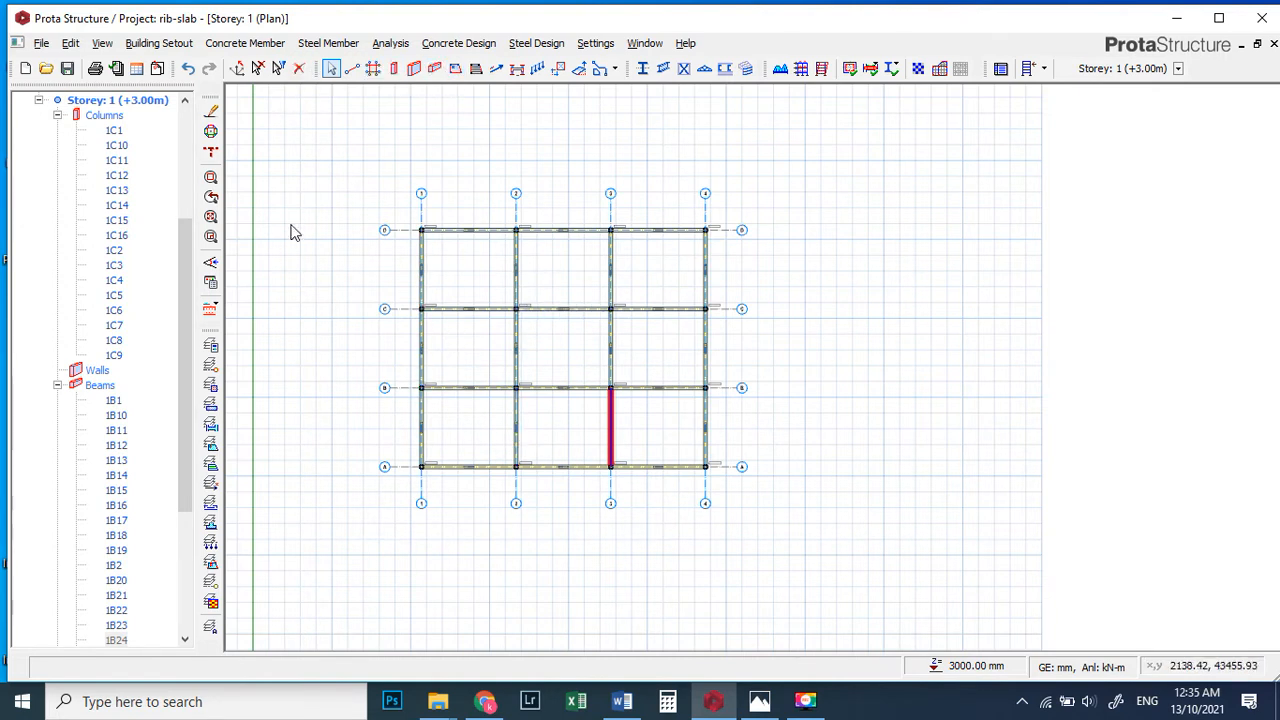
- Set up a slab 150 mm deep with the Room dead load and the 2.500 imposed load for Offices for General Use
left_click(455, 68)
double_click(128, 132)
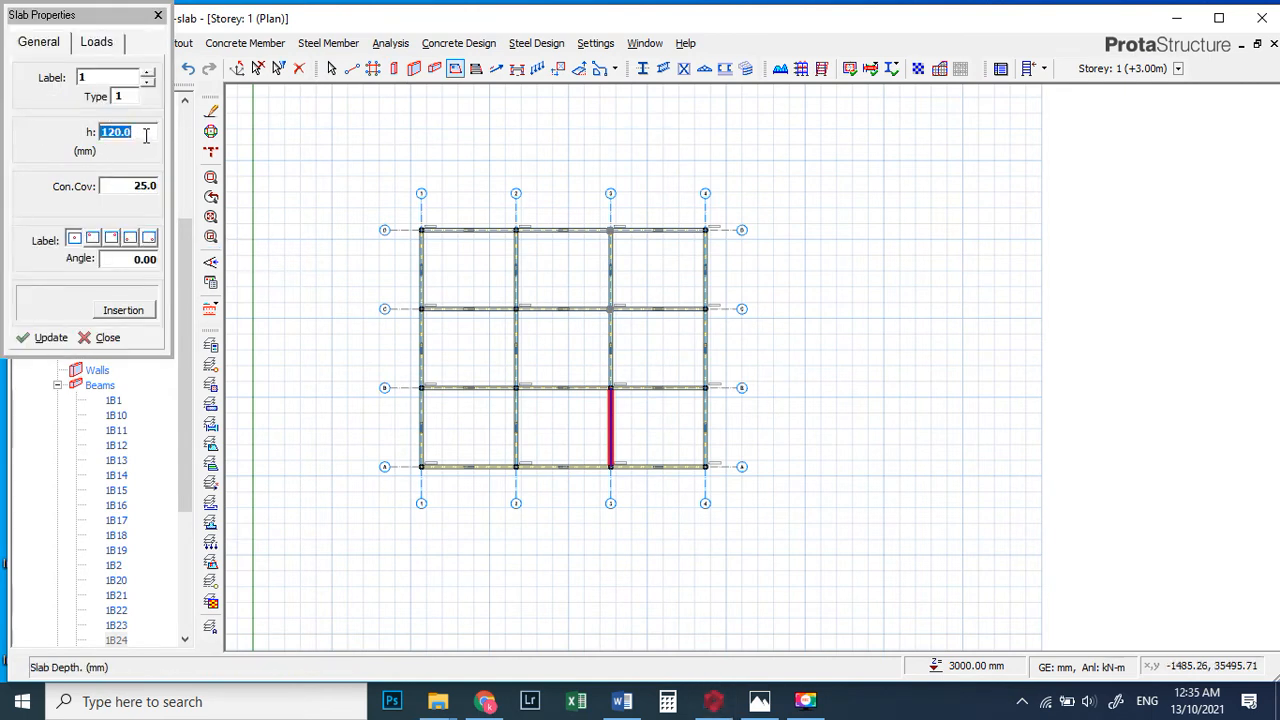
type("150")
left_click(97, 50)
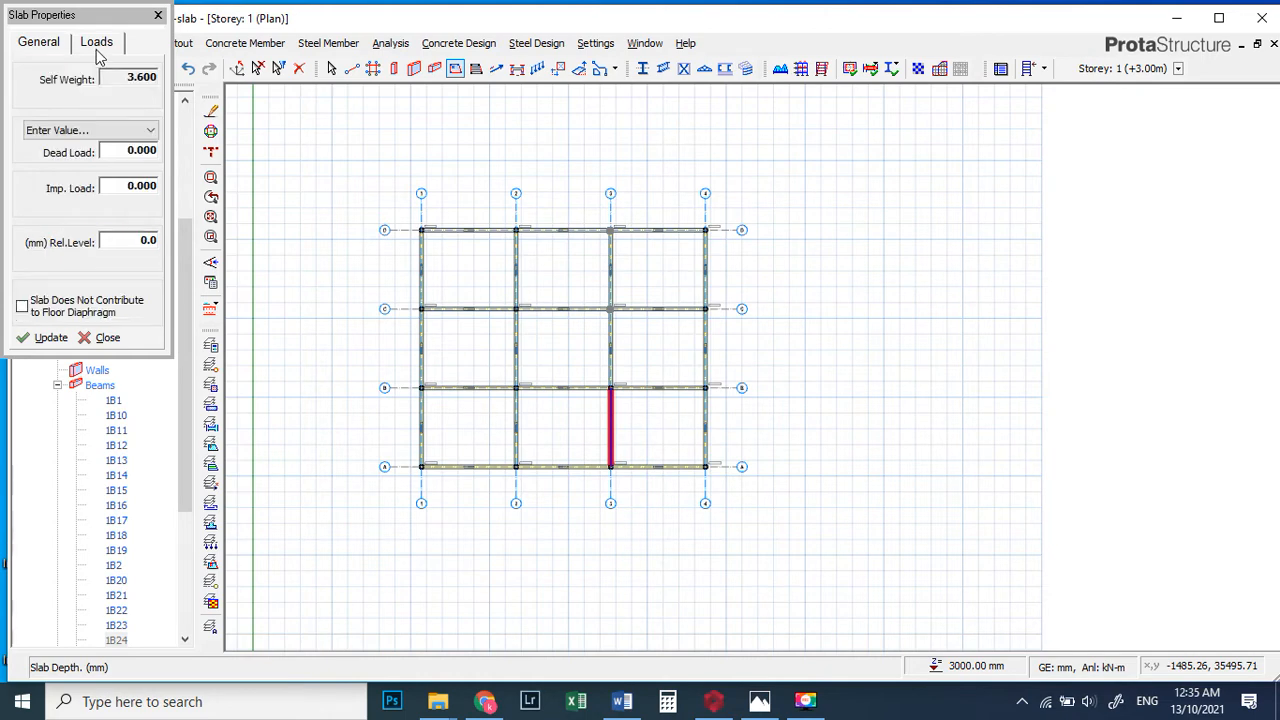
left_click(143, 130)
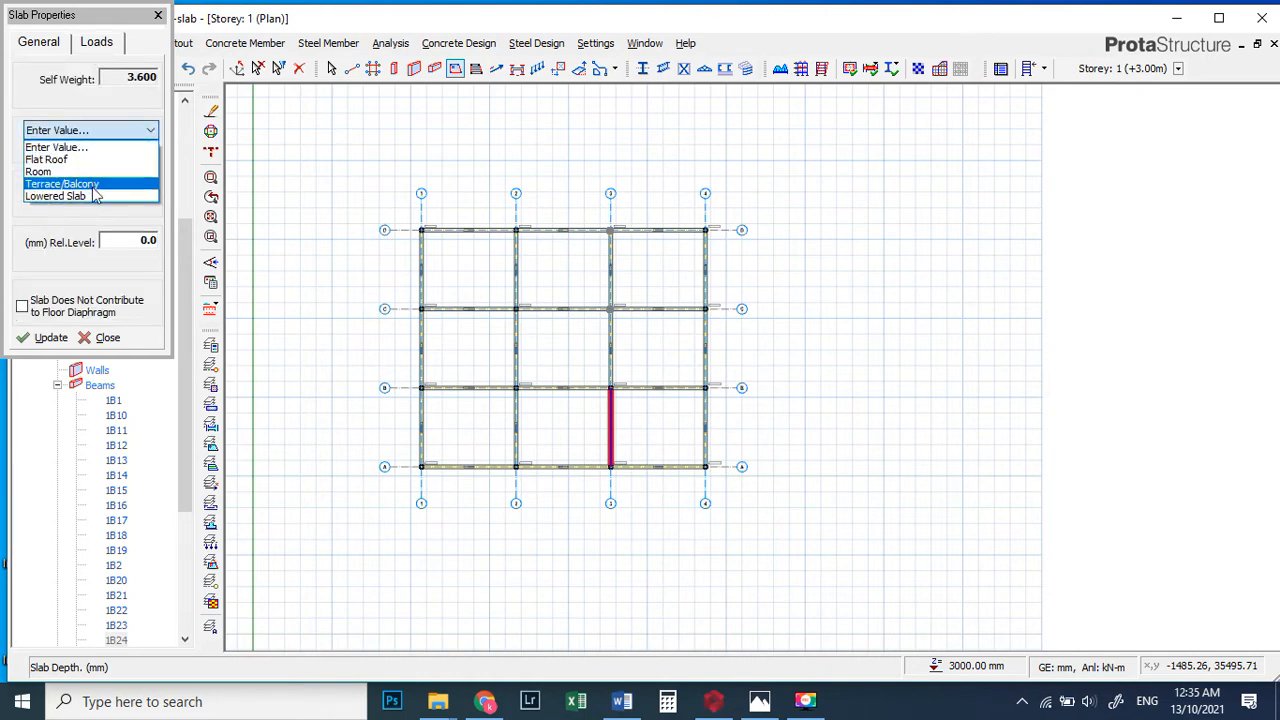
left_click(100, 172)
double_click(127, 188)
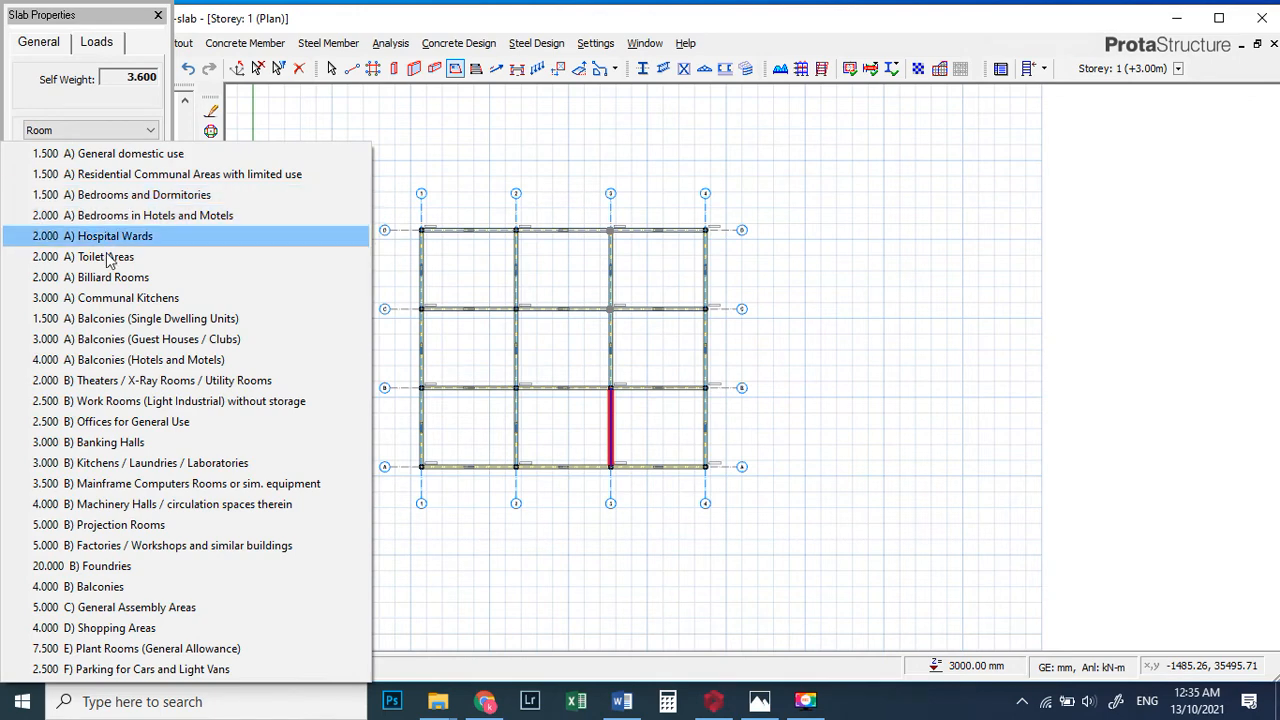
left_click(108, 421)
- Insert slabs in the three bays between axes B and C from axis 1 to 4, and finish slab insertion
left_click(469, 355)
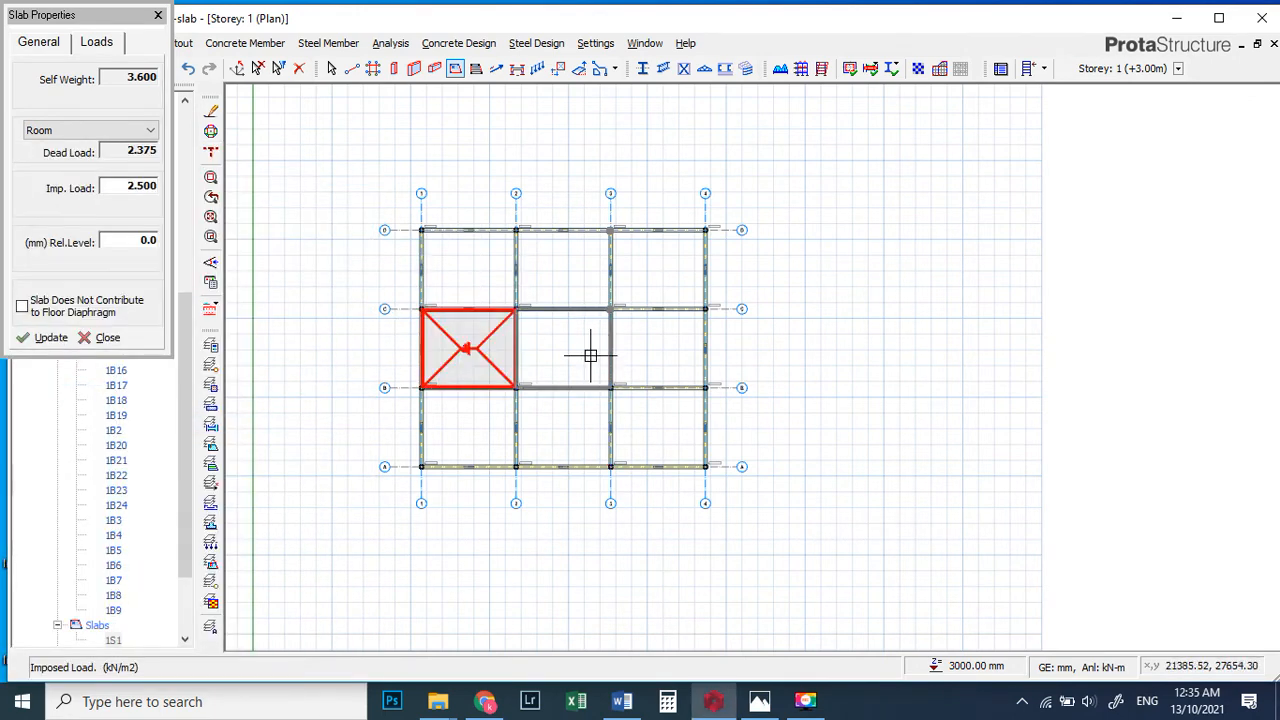
left_click(589, 354)
left_click(651, 346)
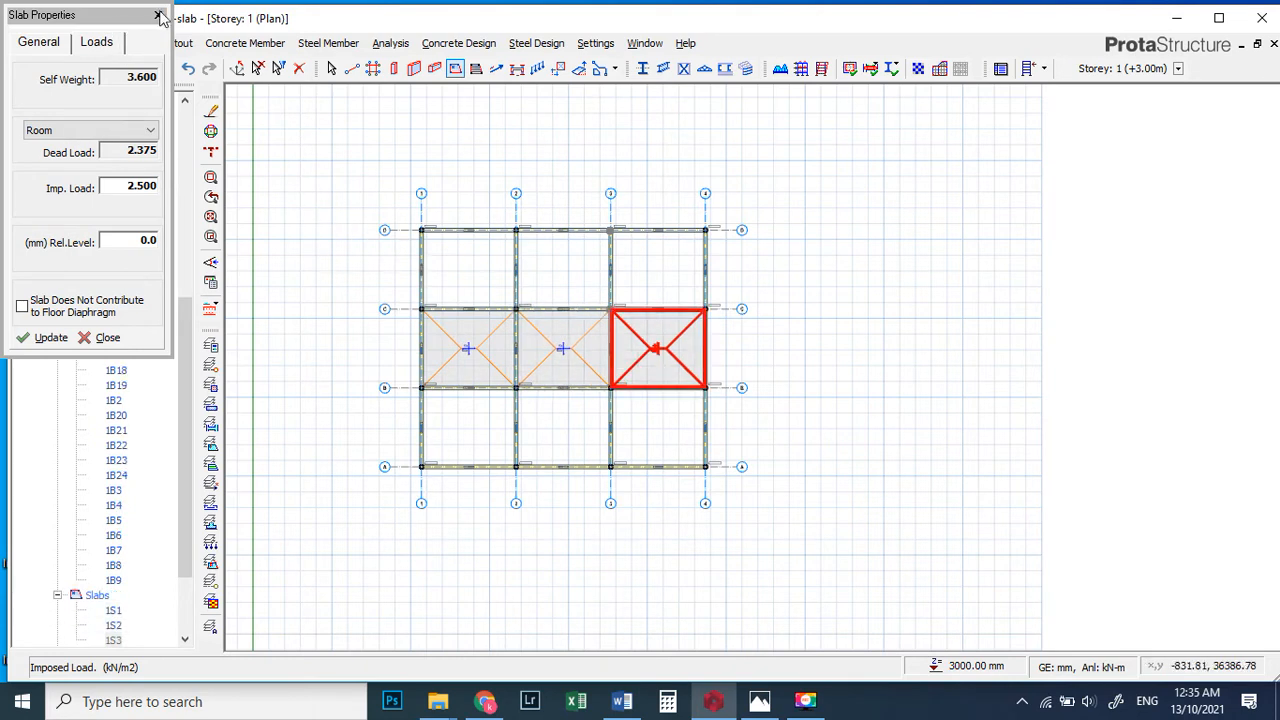
left_click(158, 15)
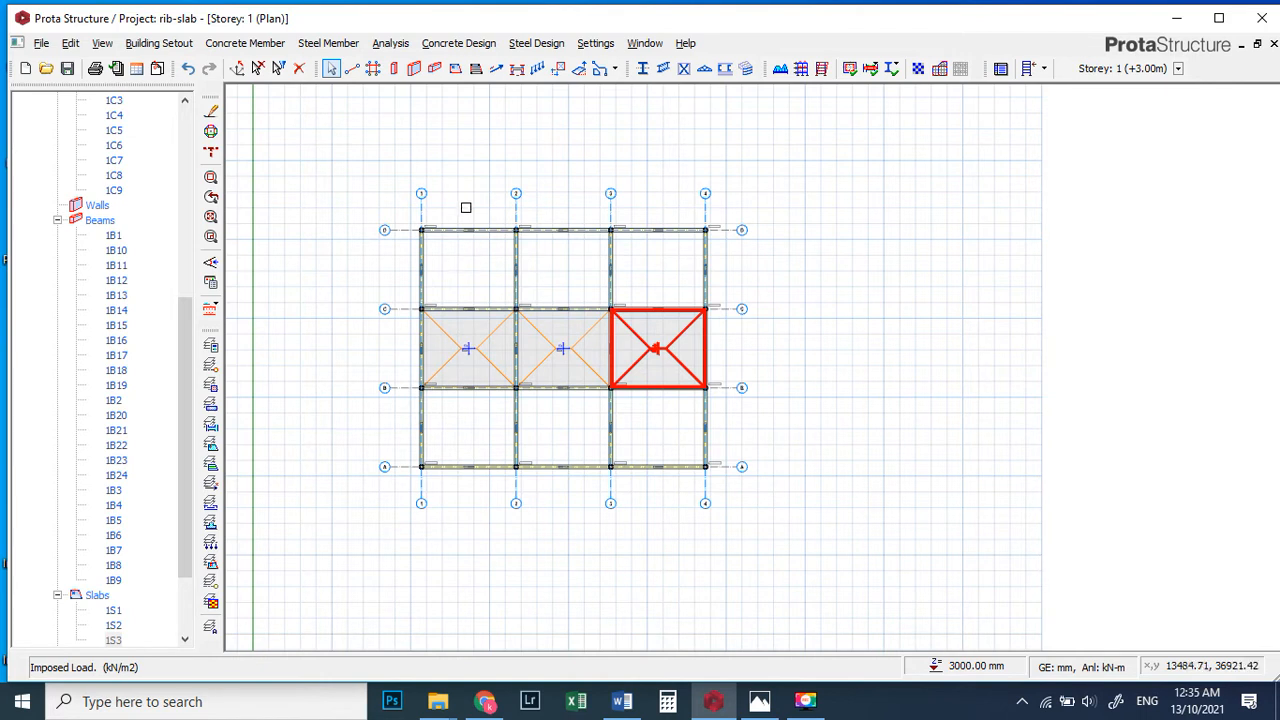
- Start ribbed slab insertion and open the rib section height for editing
left_click(476, 69)
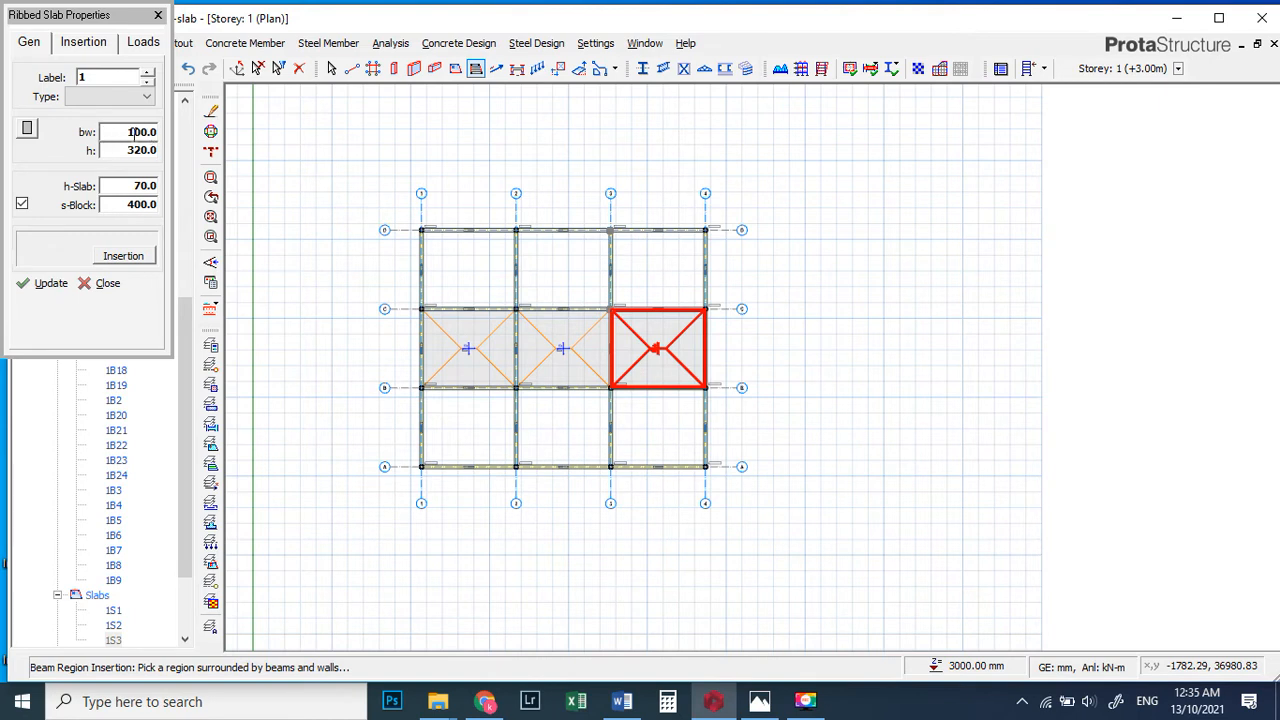
left_click(127, 132)
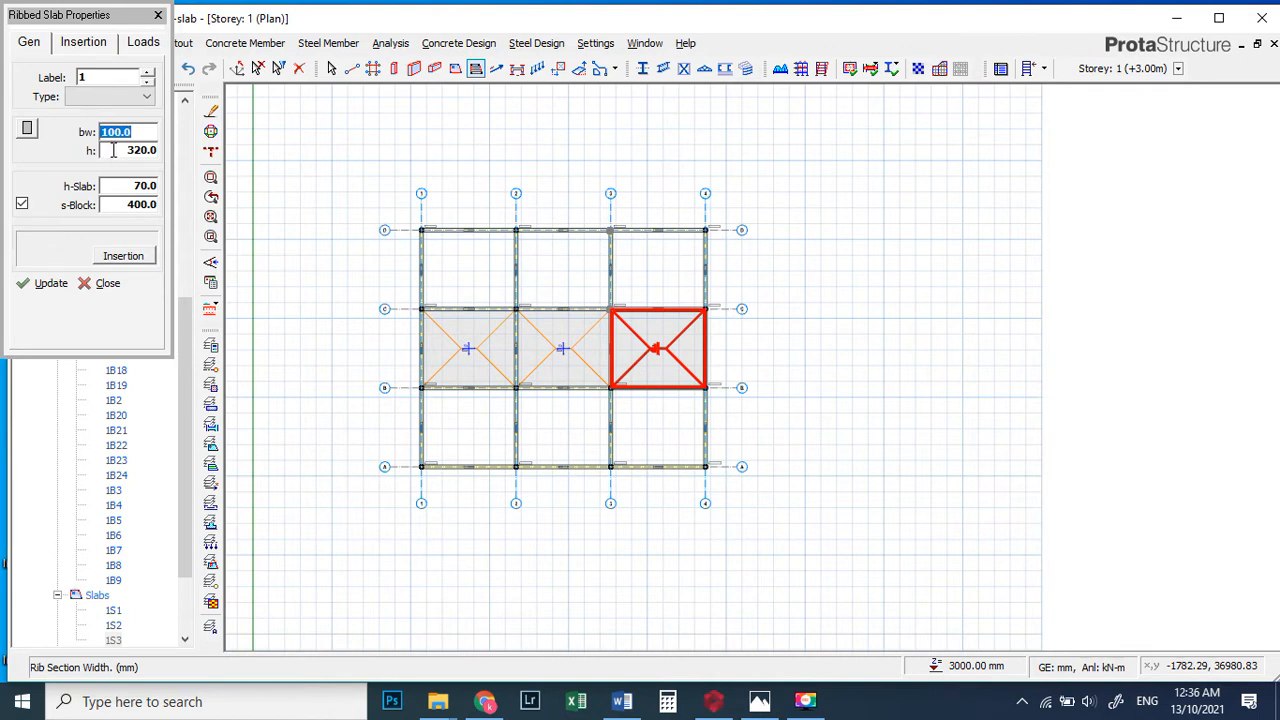
left_click(136, 150)
left_click(151, 150)
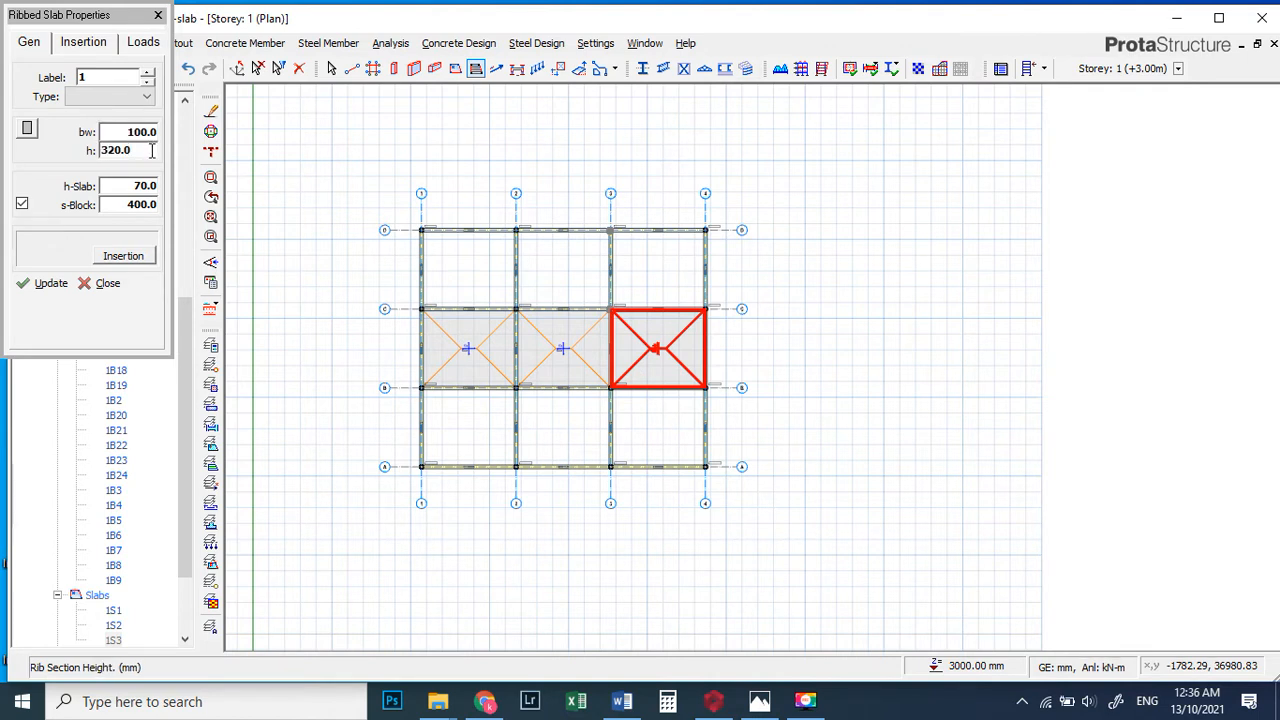
- Set the rib section to h 150 mm and bw 1000 mm
double_click(131, 150)
type("150")
double_click(150, 134)
type("1")
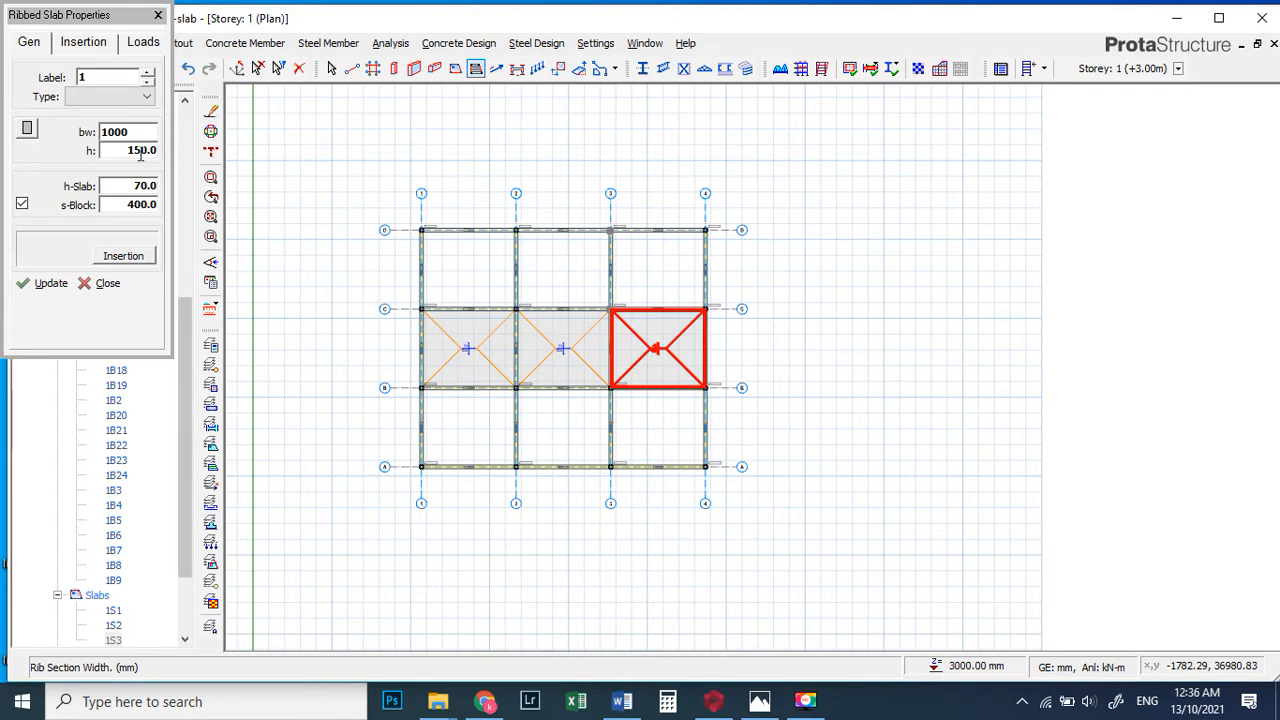
double_click(137, 150)
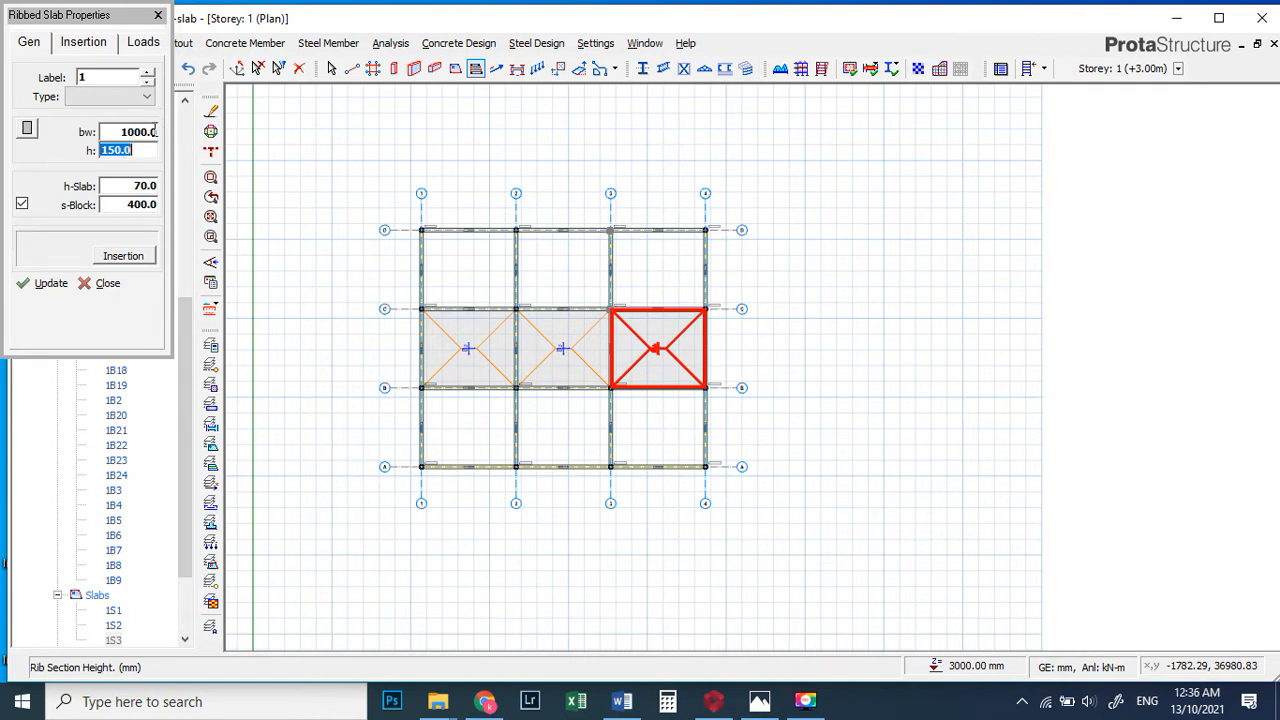
left_click(123, 131)
left_click(156, 151)
- Set the rib section to bw 125 mm and h 250 mm, and return from the Photos sketch to ProtaStructure
left_click(147, 131)
type("125")
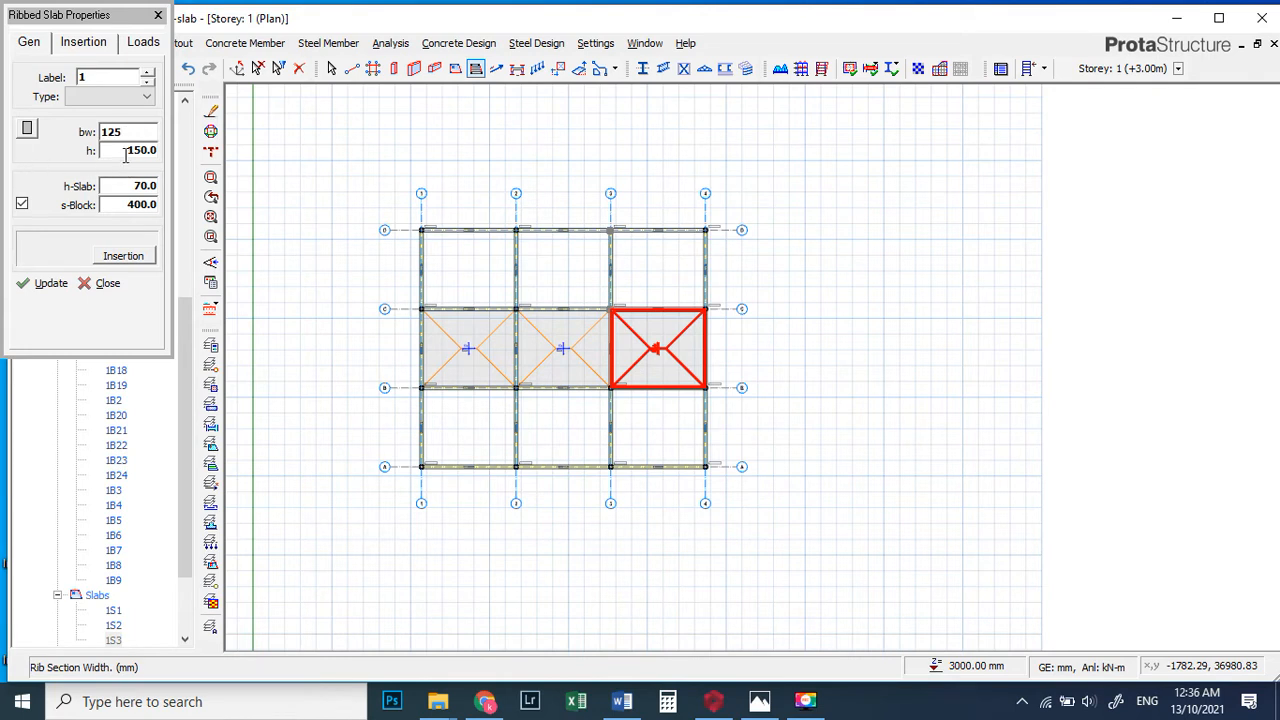
left_click(128, 151)
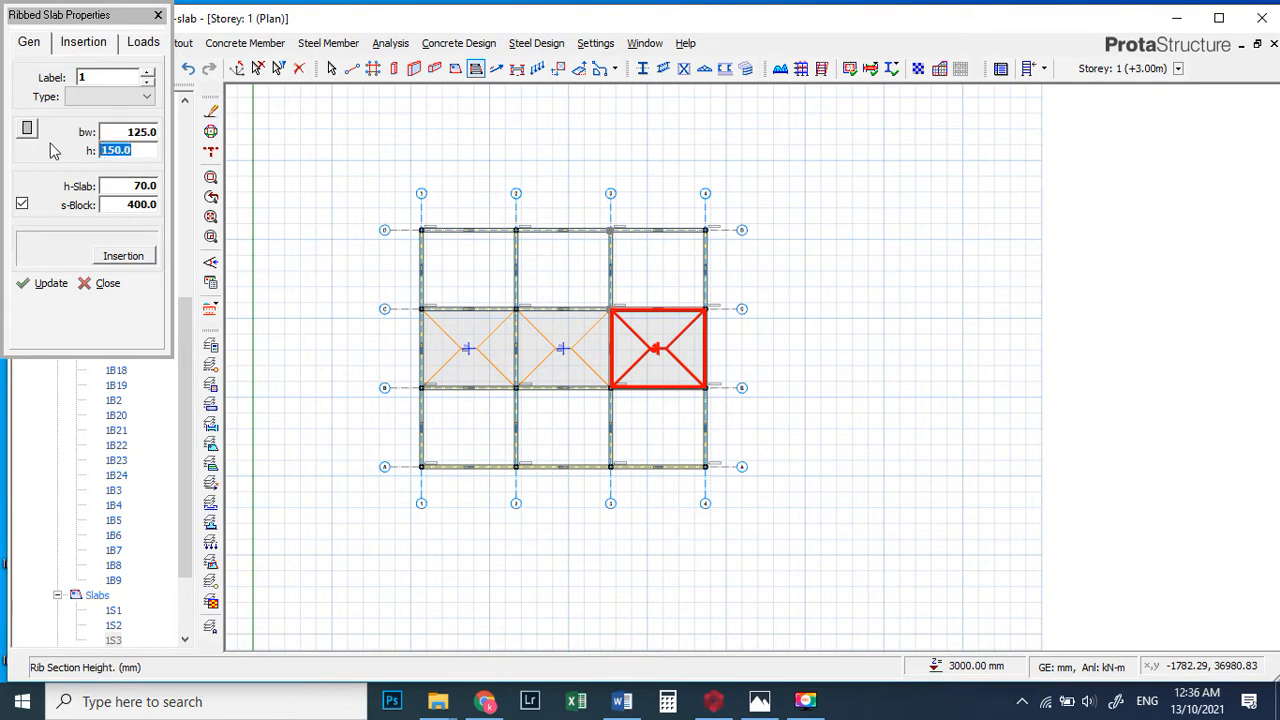
type("25")
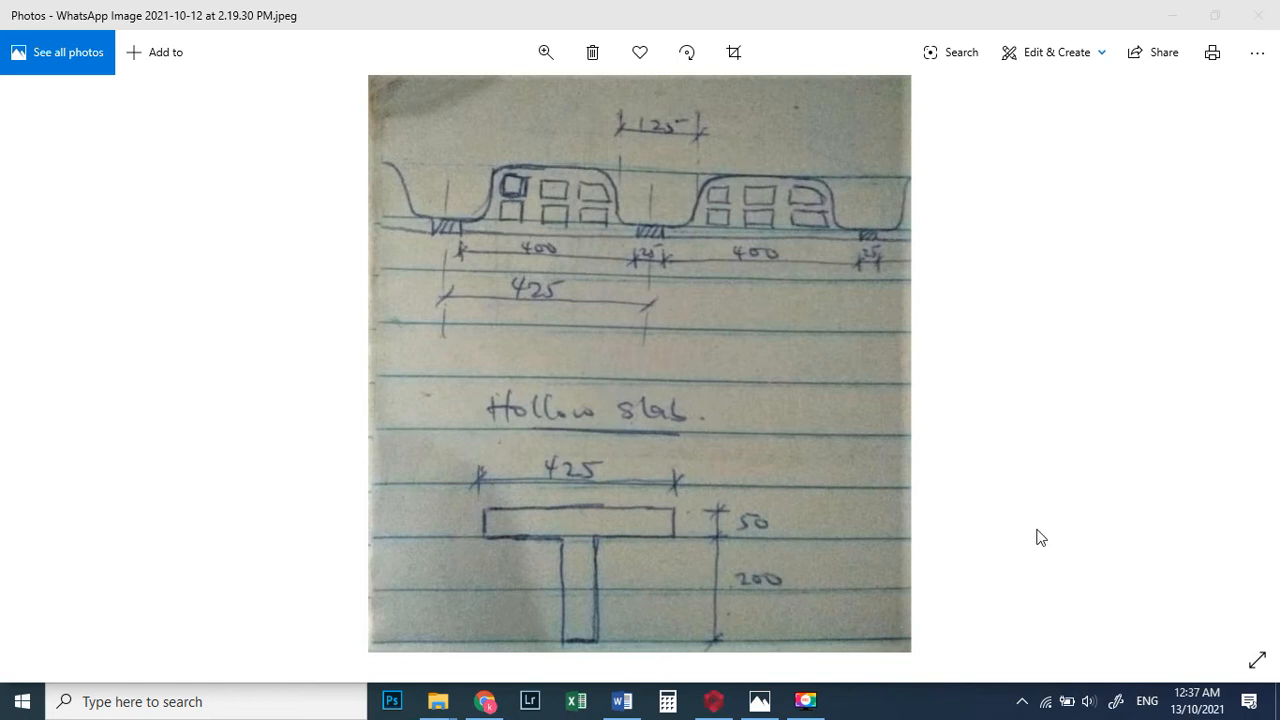
left_click(722, 702)
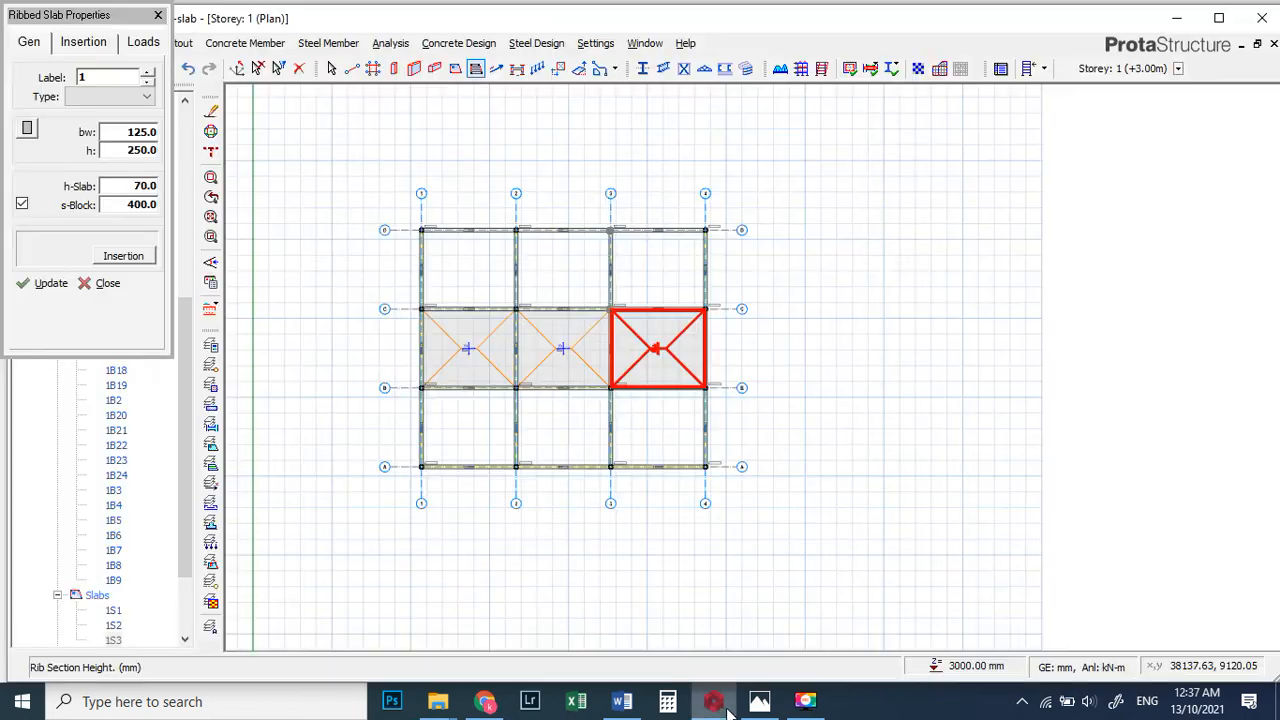
- Check the hollow slab sketch in Photos and set the ribbed slab's topping thickness (h-Slab) to 50 mm in ProtaStructure
double_click(122, 132)
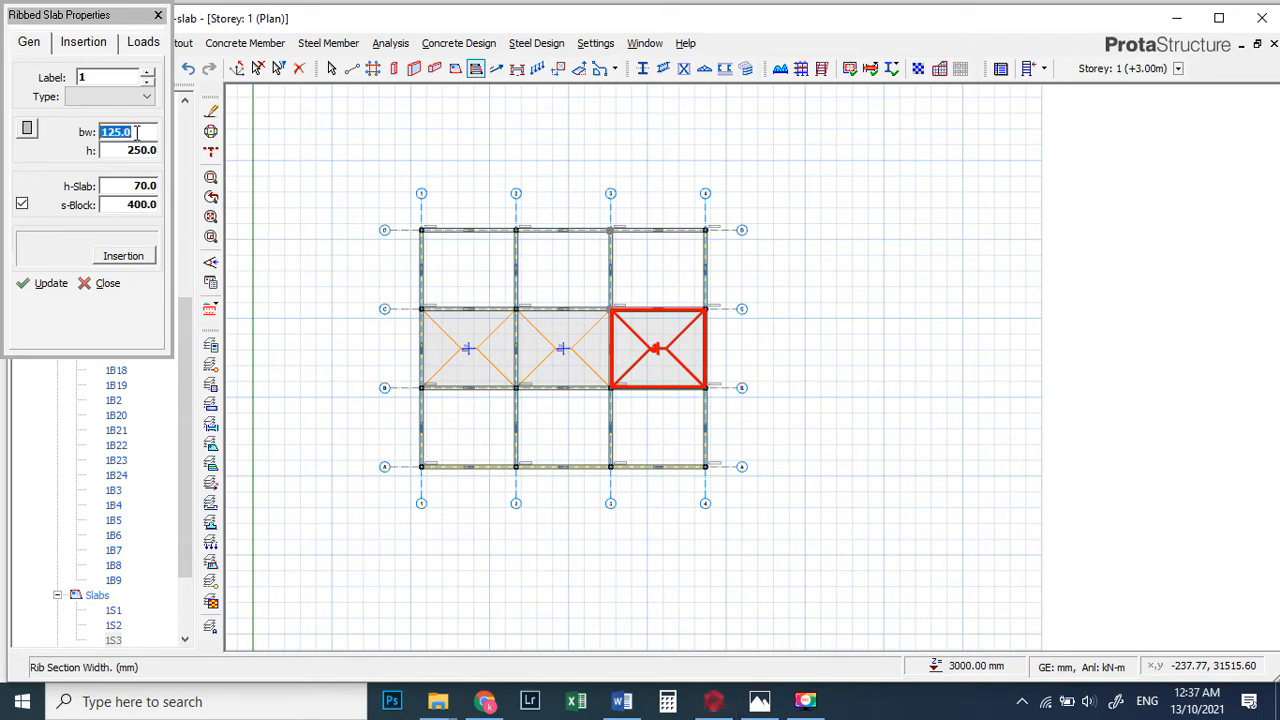
left_click(778, 703)
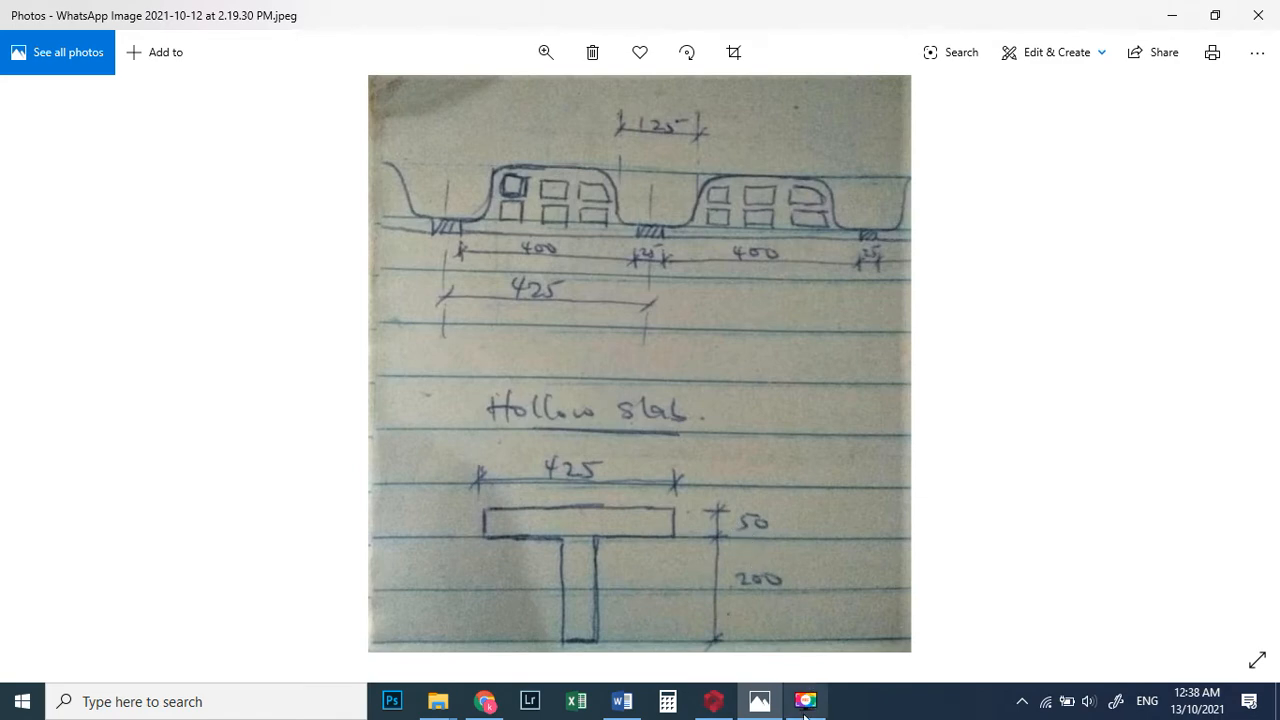
left_click(713, 701)
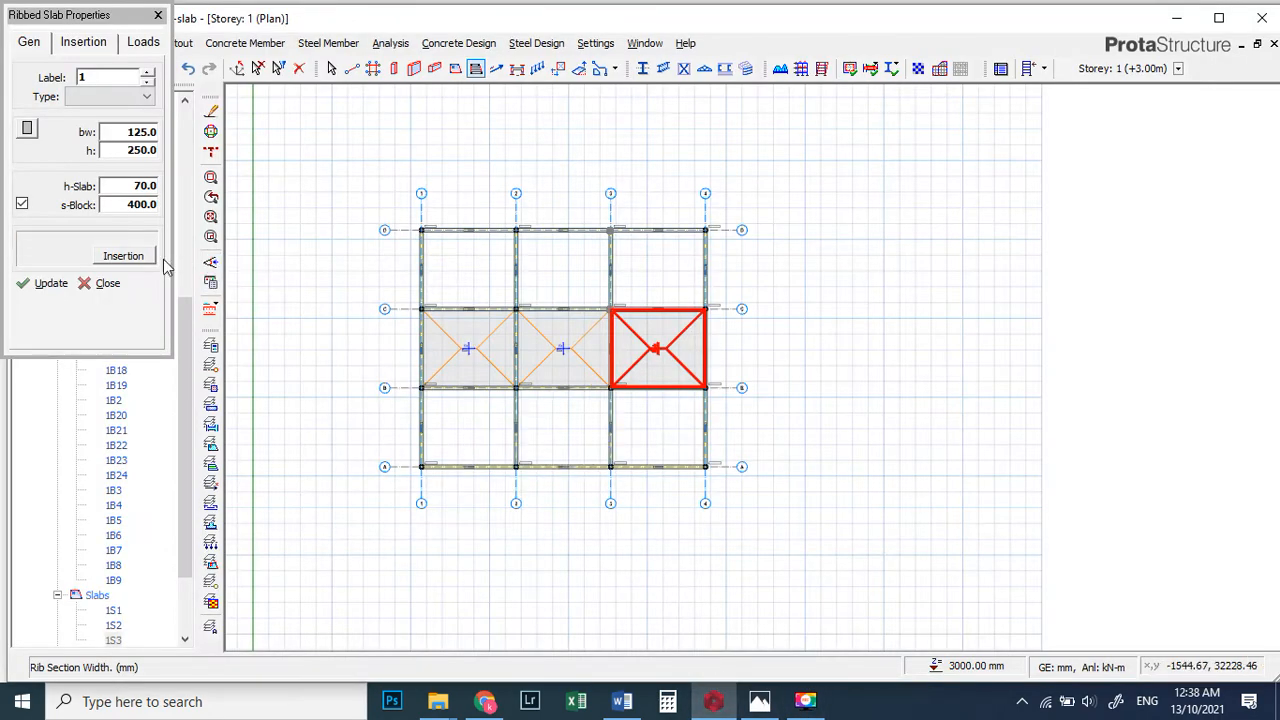
double_click(128, 186)
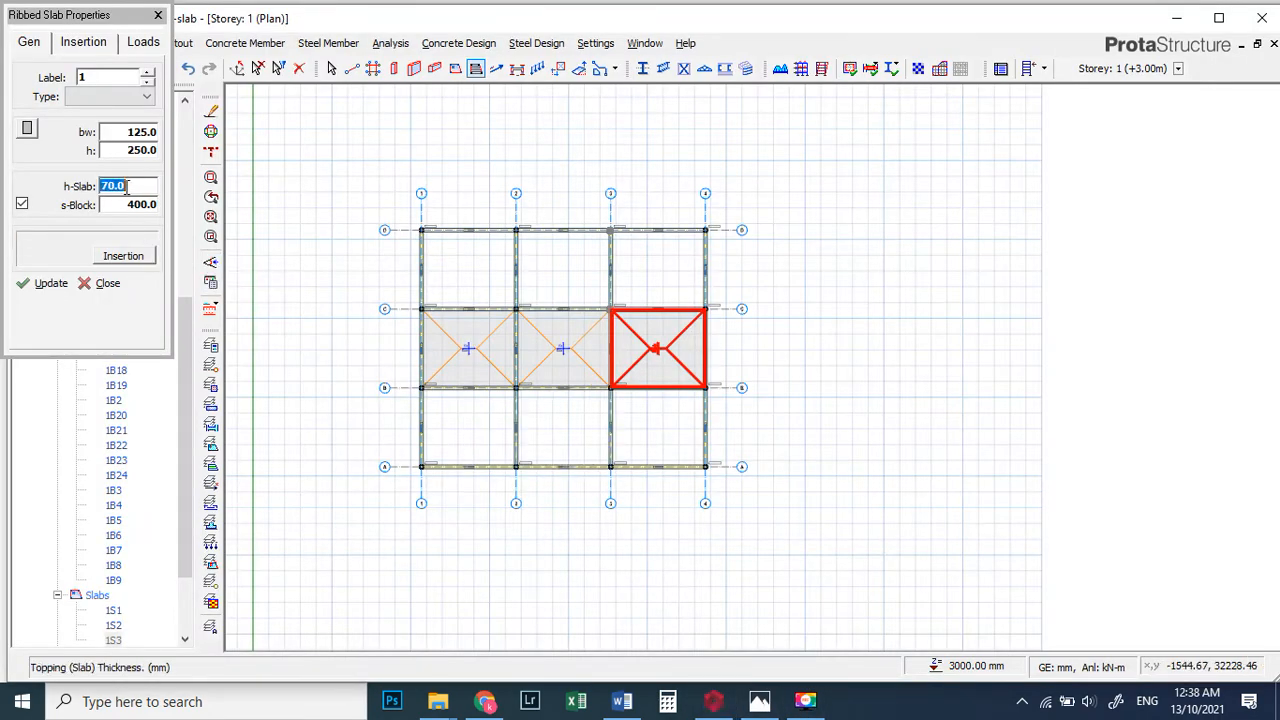
type("50")
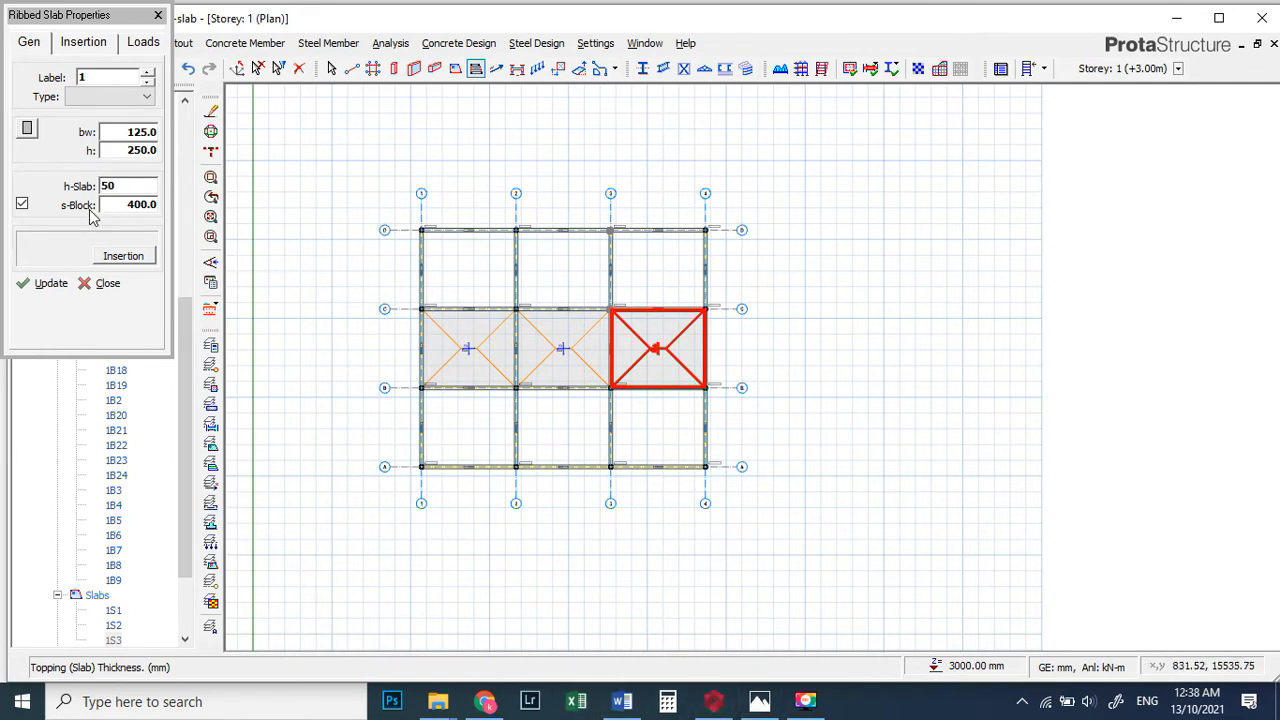
- Check the hollow slab sketch in Photos, return to ProtaStructure and set the ribbed slab's s-Block spacing to 425 mm
left_click(764, 706)
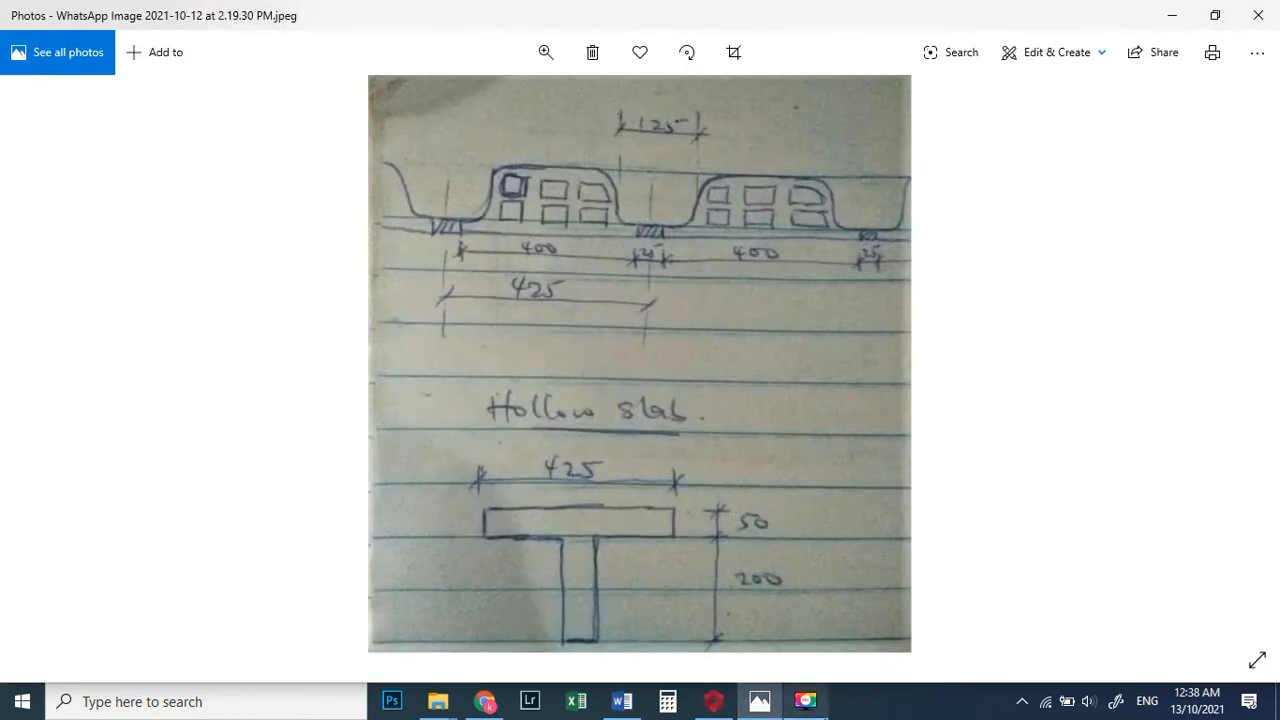
left_click(708, 701)
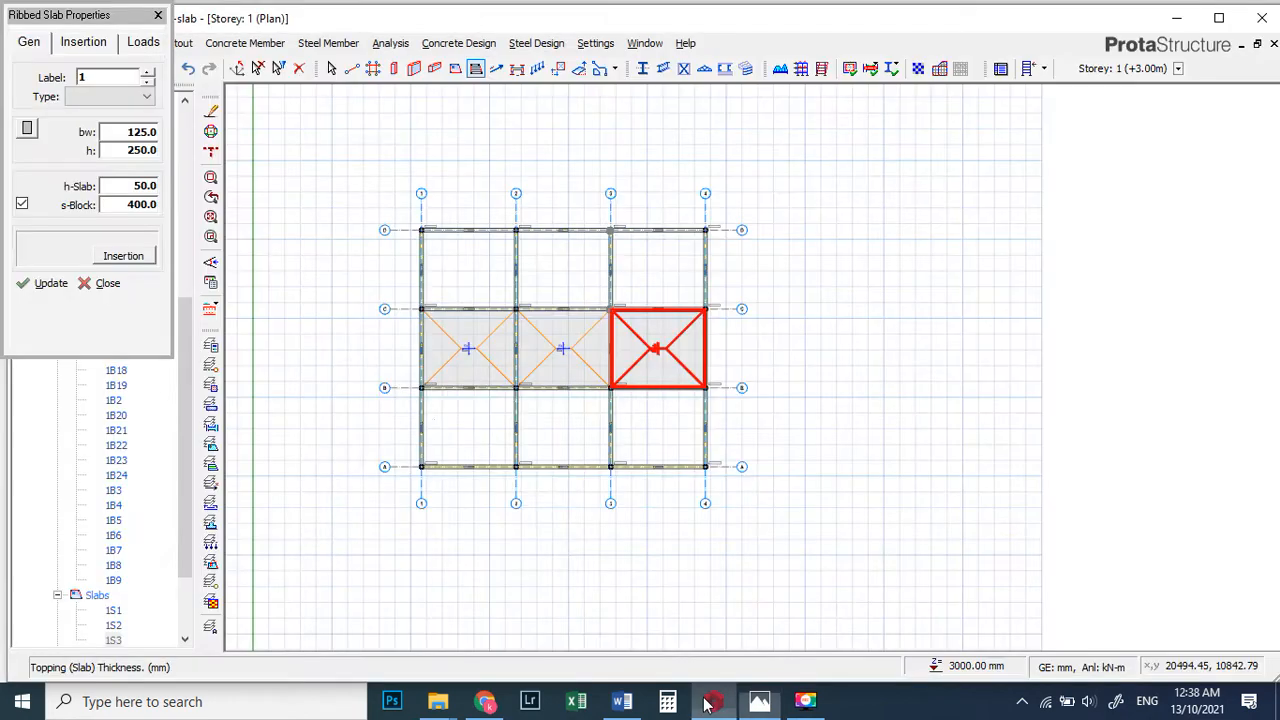
double_click(136, 205)
type("425")
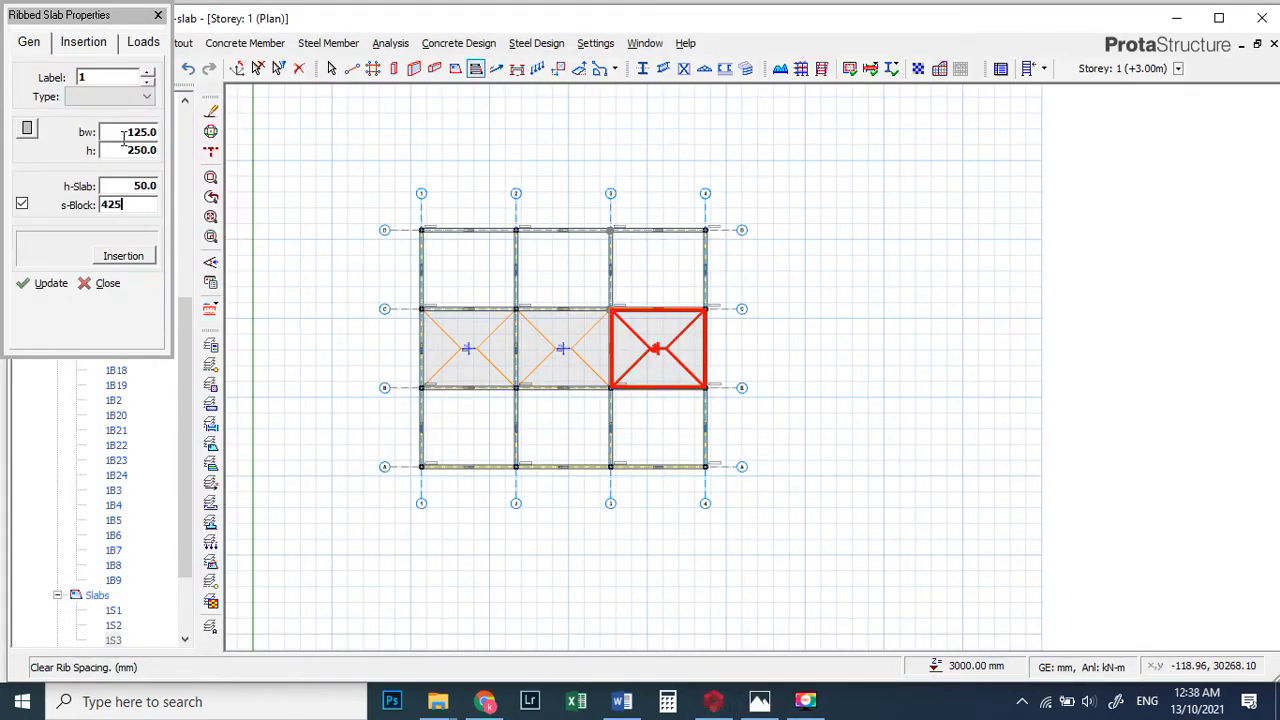
key("Tab")
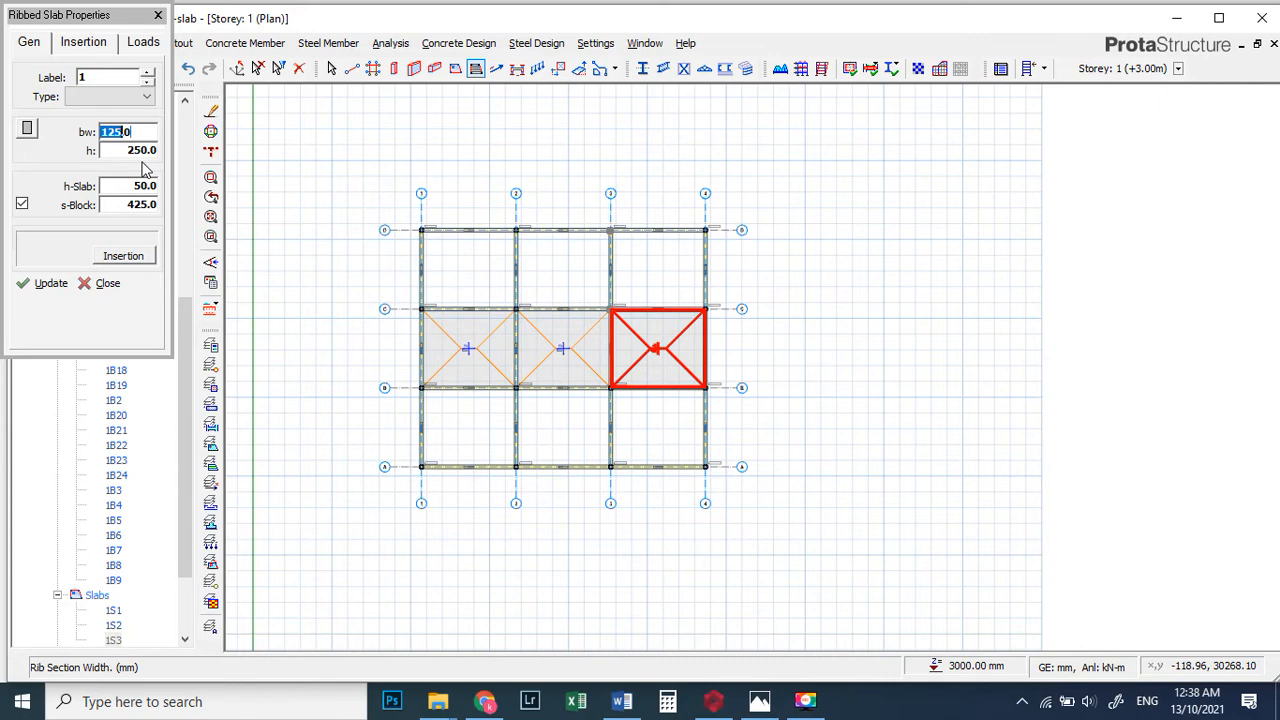
- Examine the rib, block and topping dimensions of the hollow slab sketch in Photos, and return to ProtaStructure
left_click(760, 702)
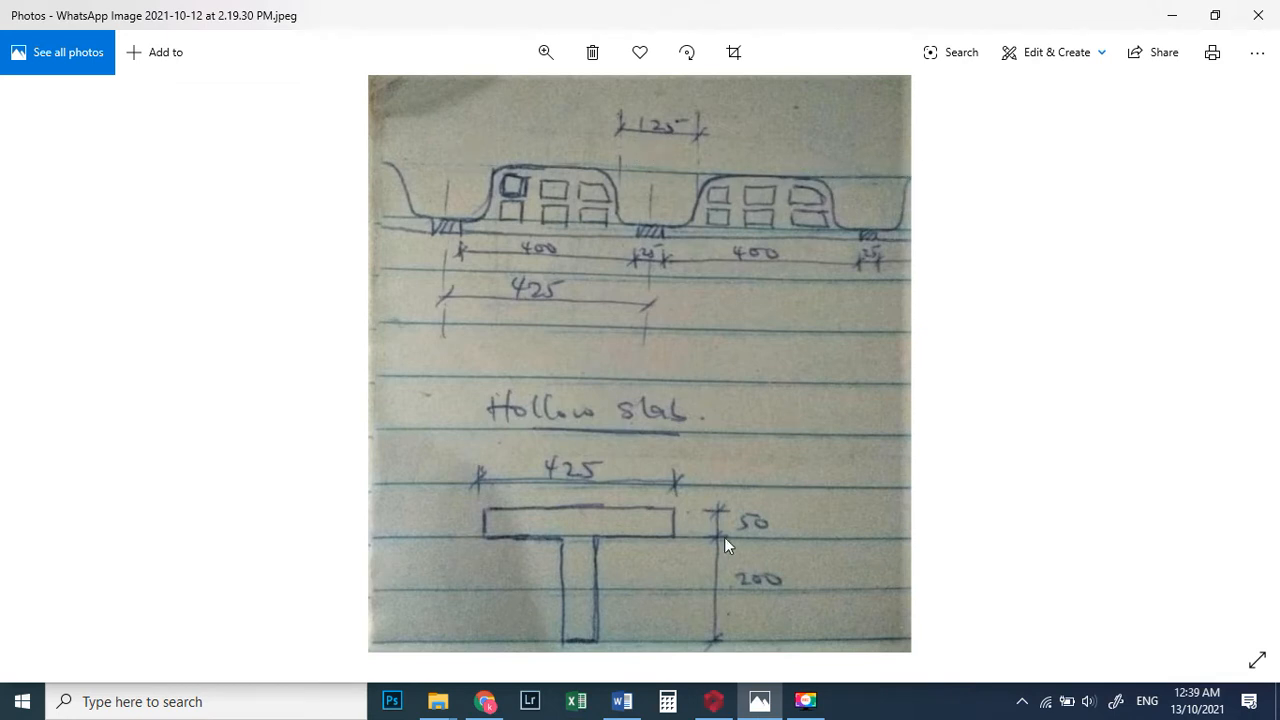
scroll(575, 388, "down", 1)
scroll(595, 400, "up", 1)
left_click(713, 701)
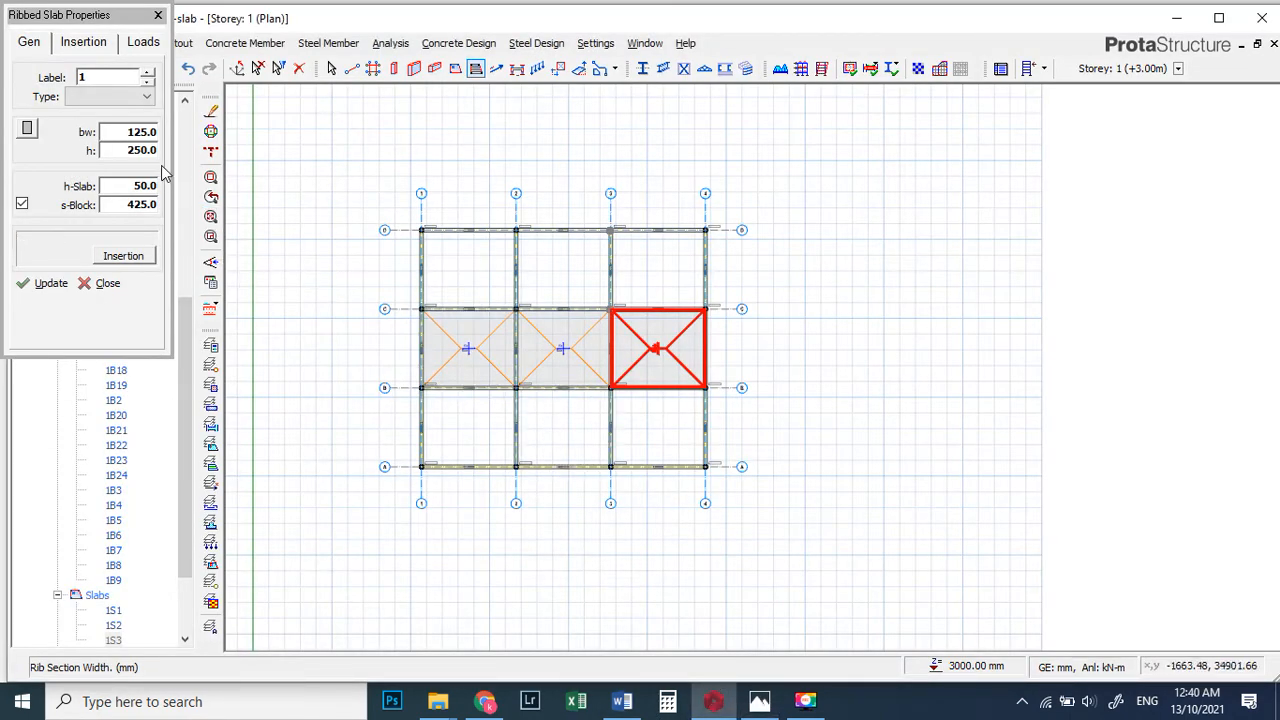
- Review the ribbed slab's insertion and load settings, including the available dead load types
left_click(96, 48)
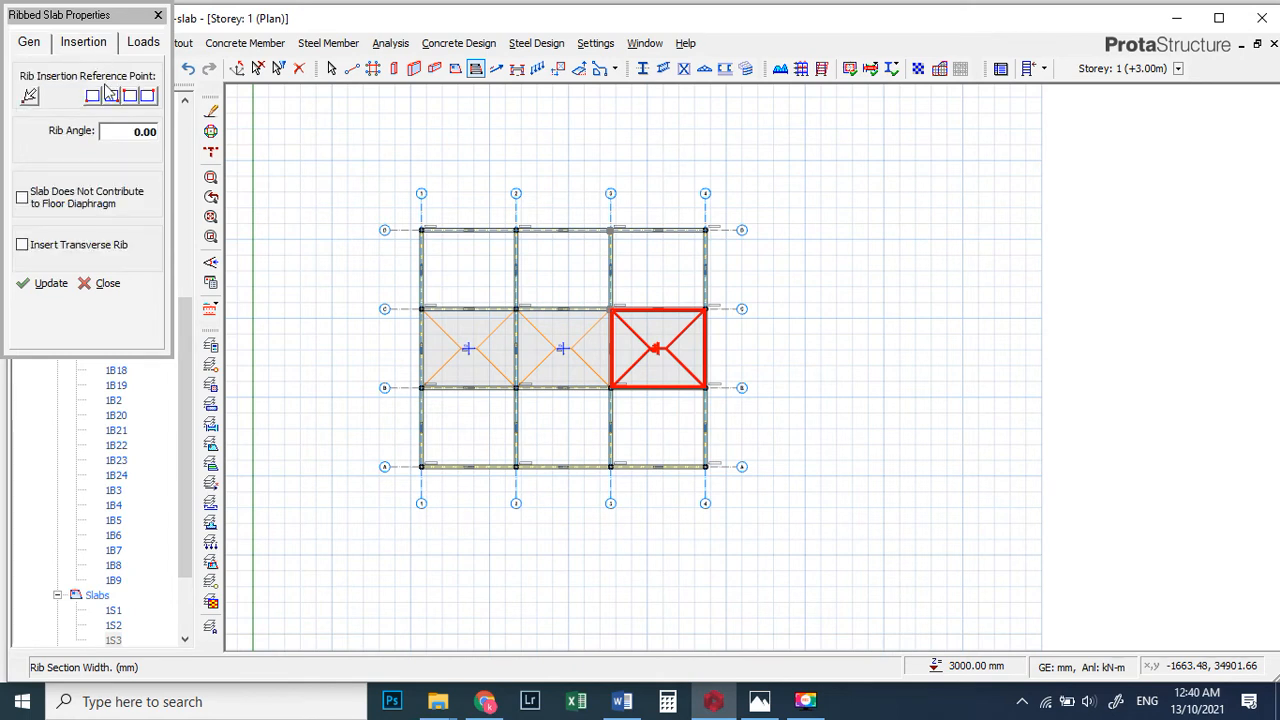
left_click(30, 45)
left_click(136, 48)
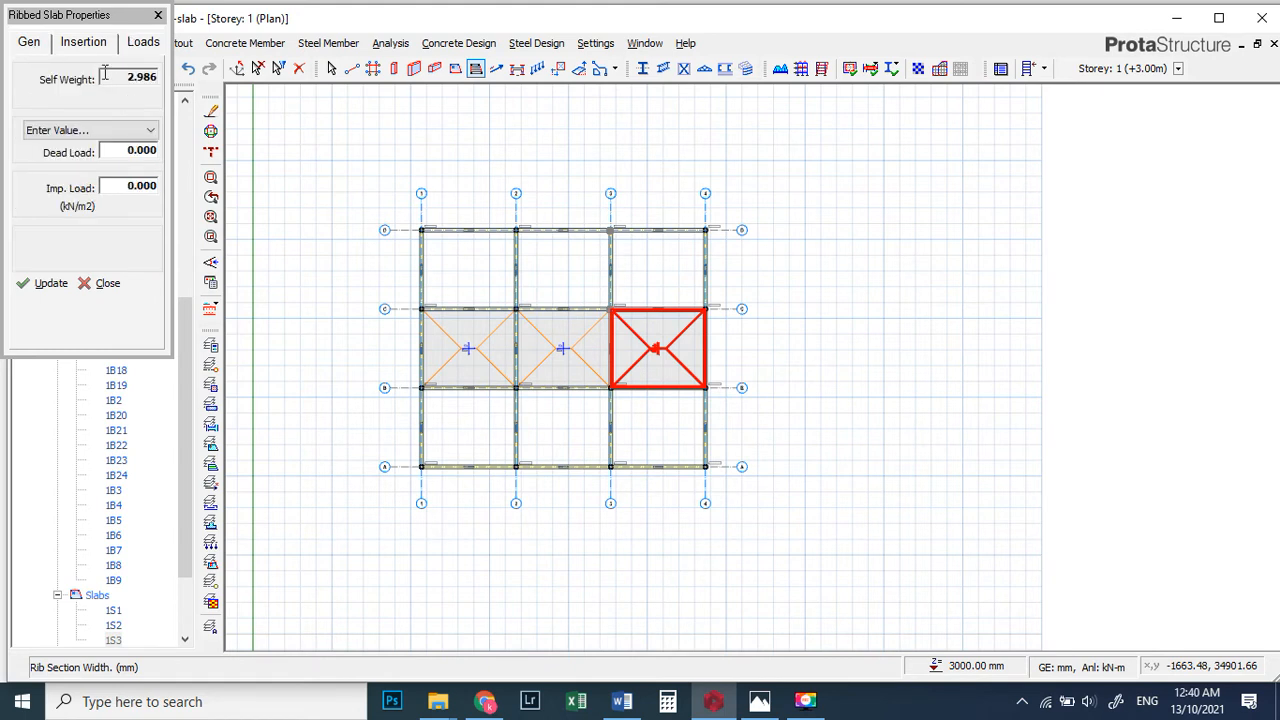
left_click(119, 131)
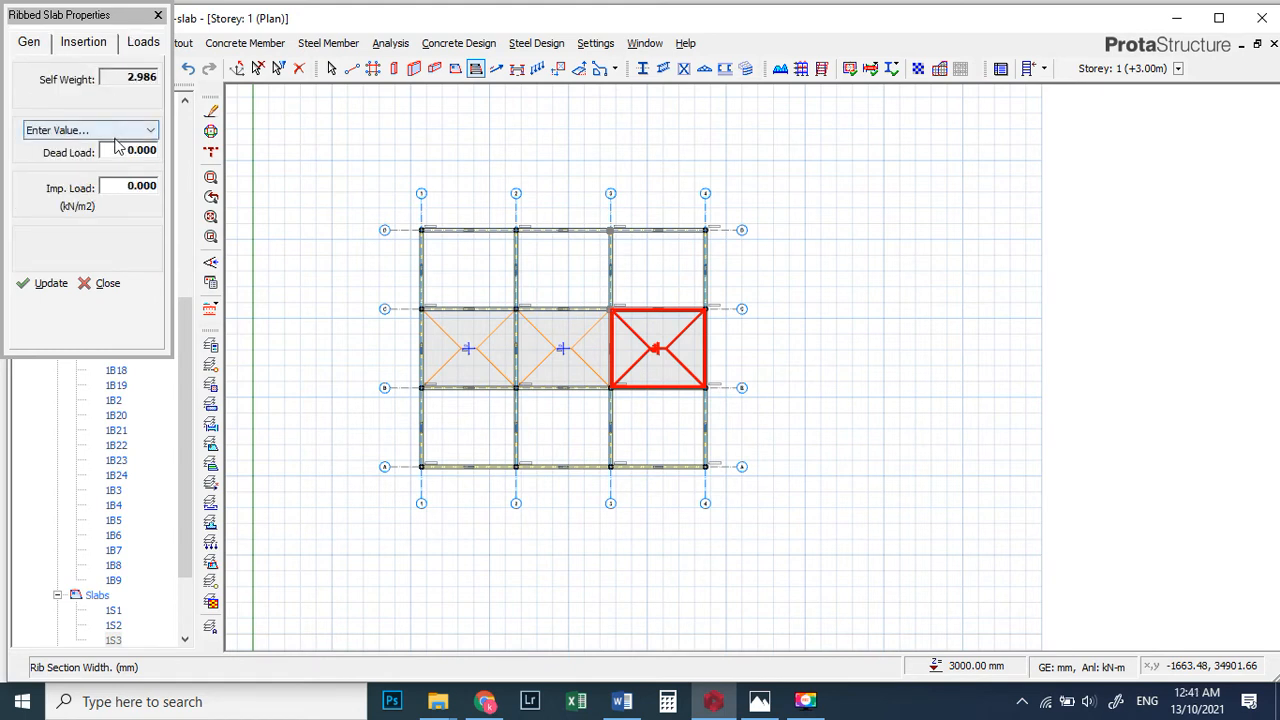
left_click(85, 45)
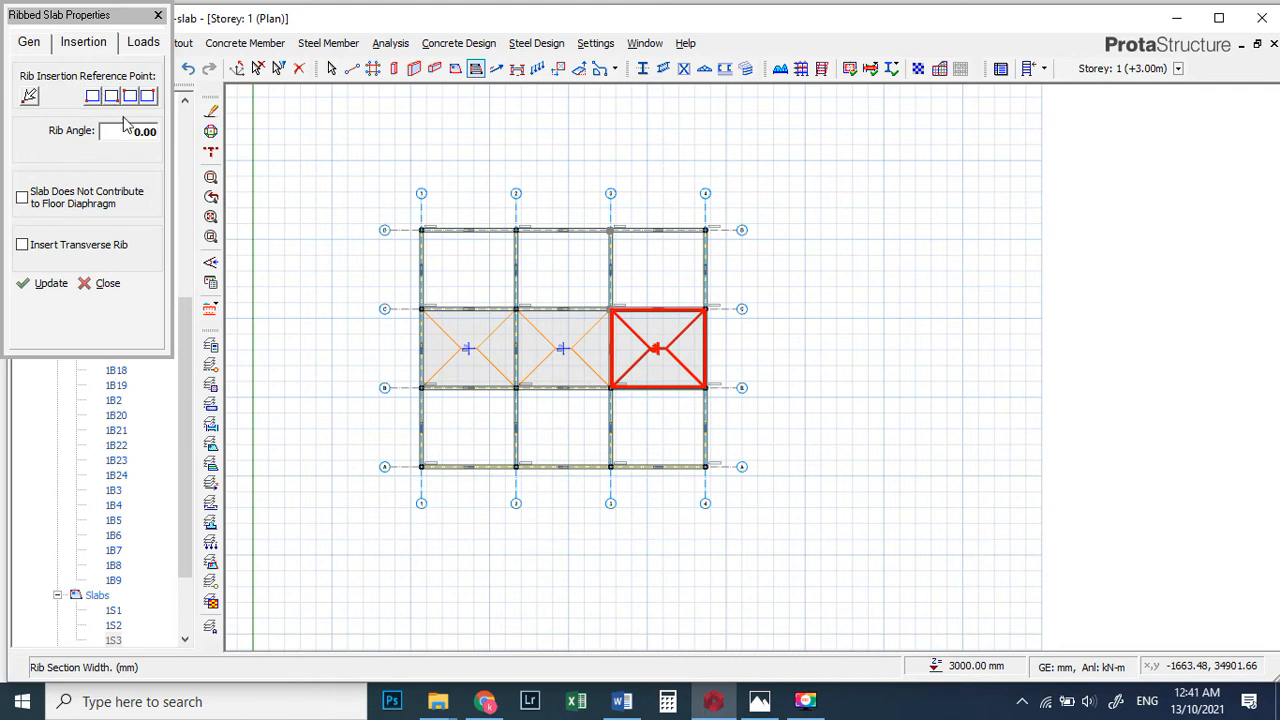
left_click(146, 43)
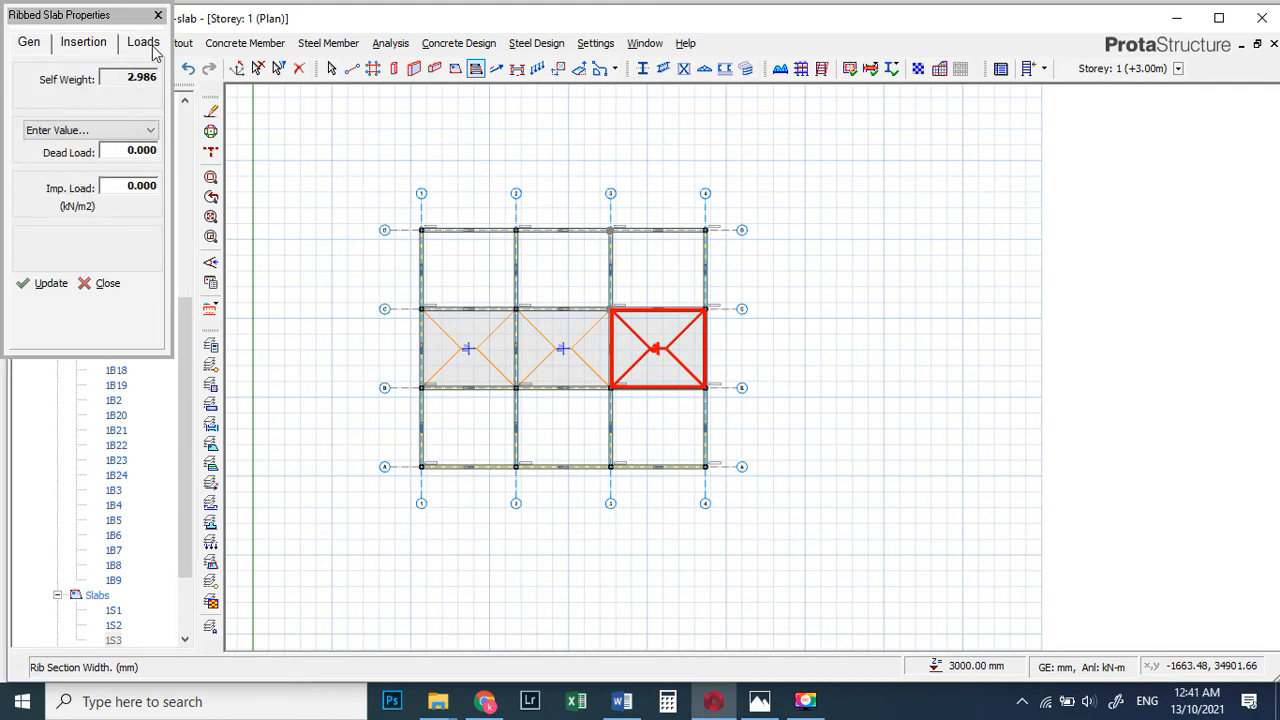
left_click(138, 131)
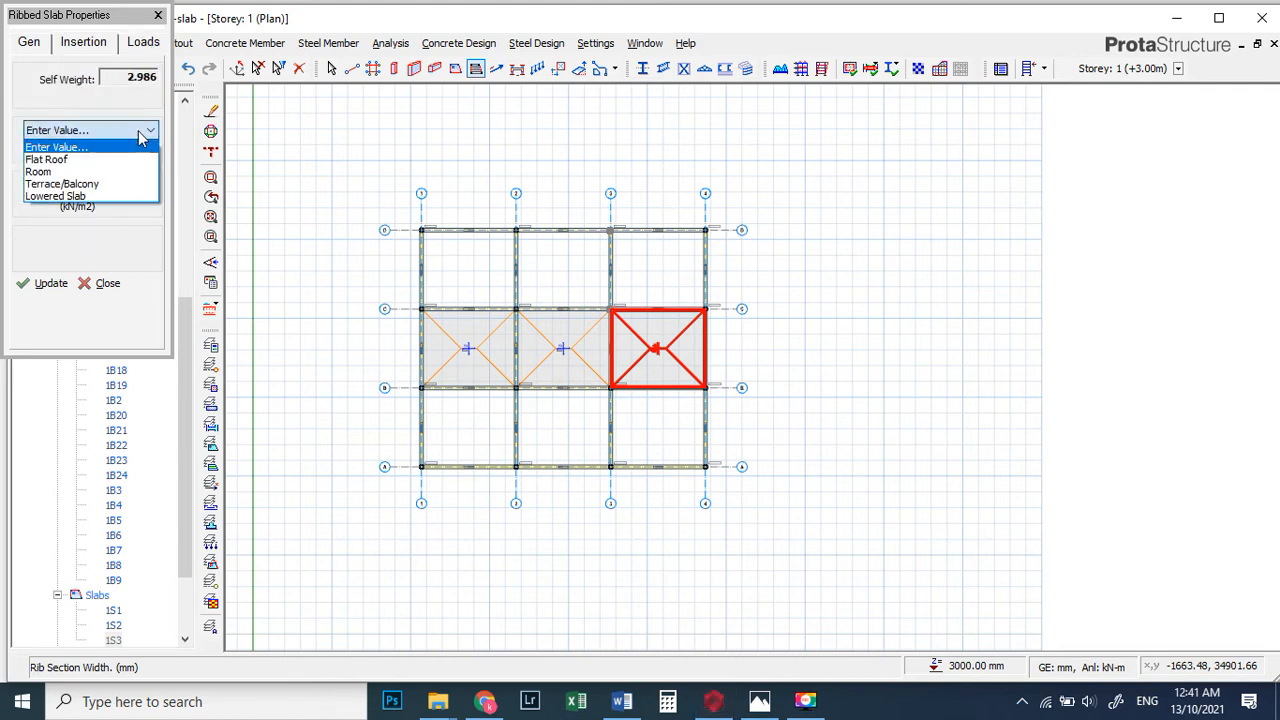
left_click(137, 130)
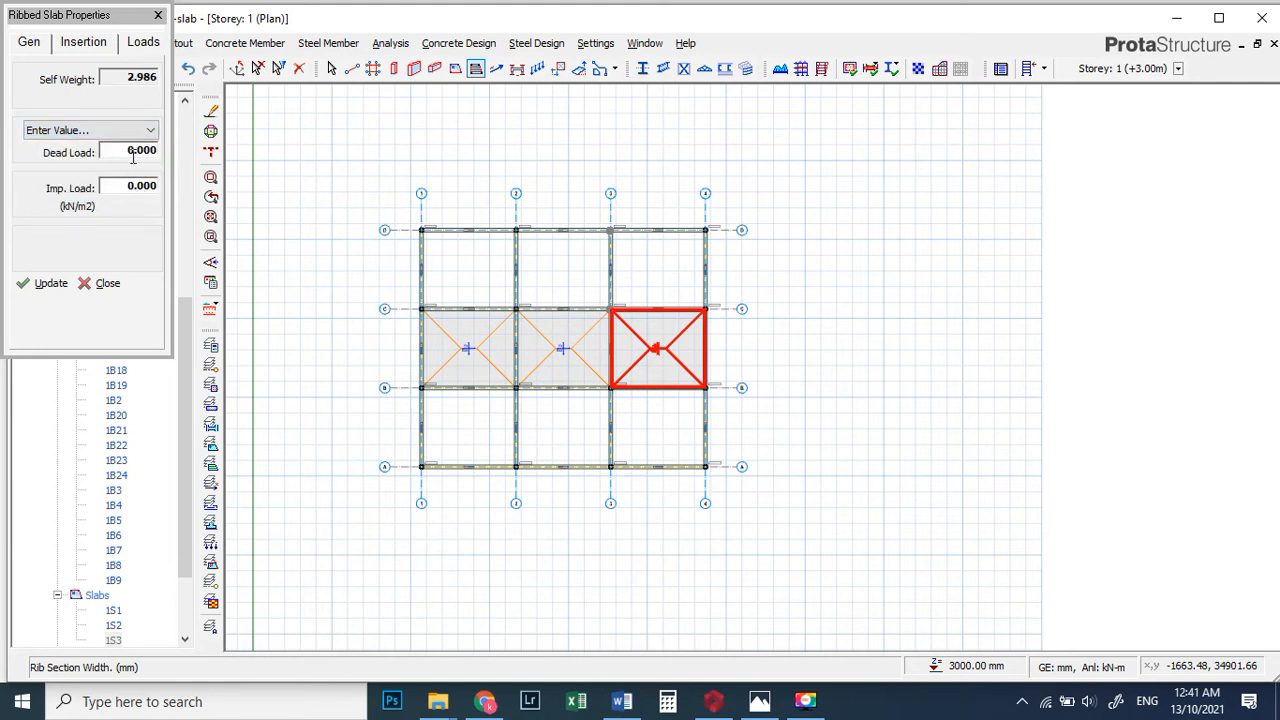
- Read the handwritten rib slab loading calculation on the next image in Photos, and return to ProtaStructure
left_click(759, 700)
key("Right")
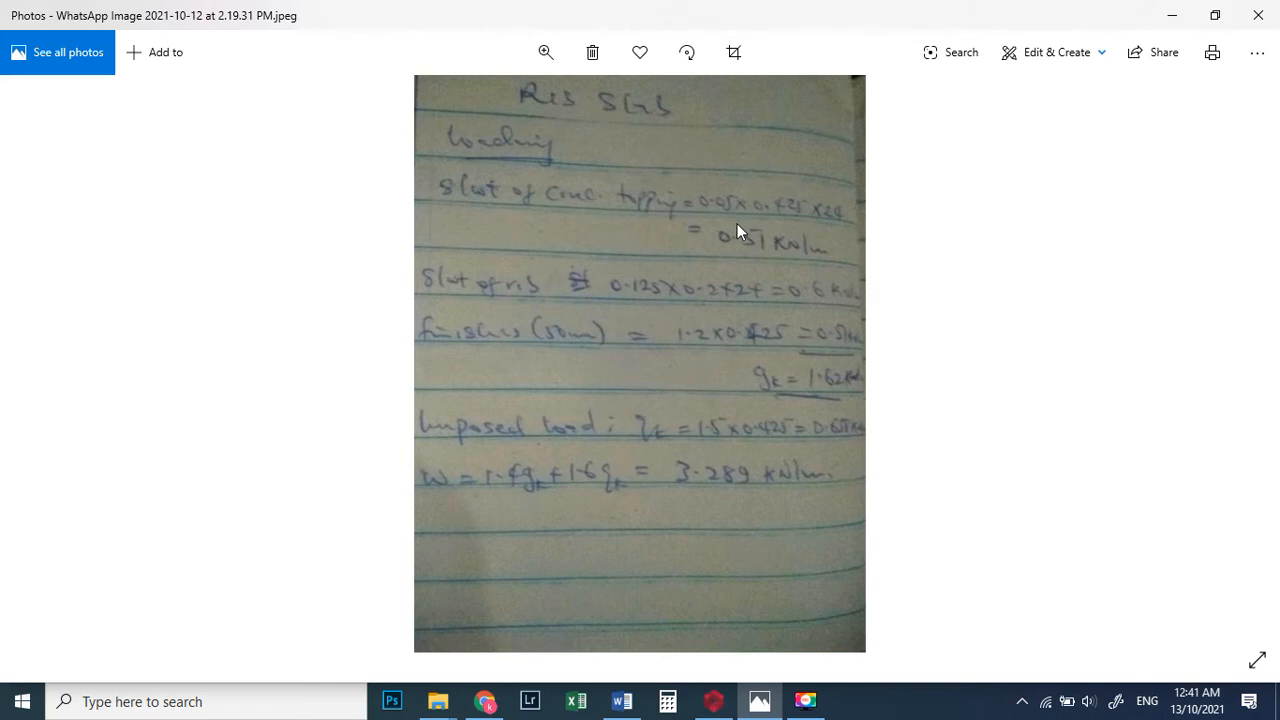
scroll(866, 218, "up", 3, "ctrl")
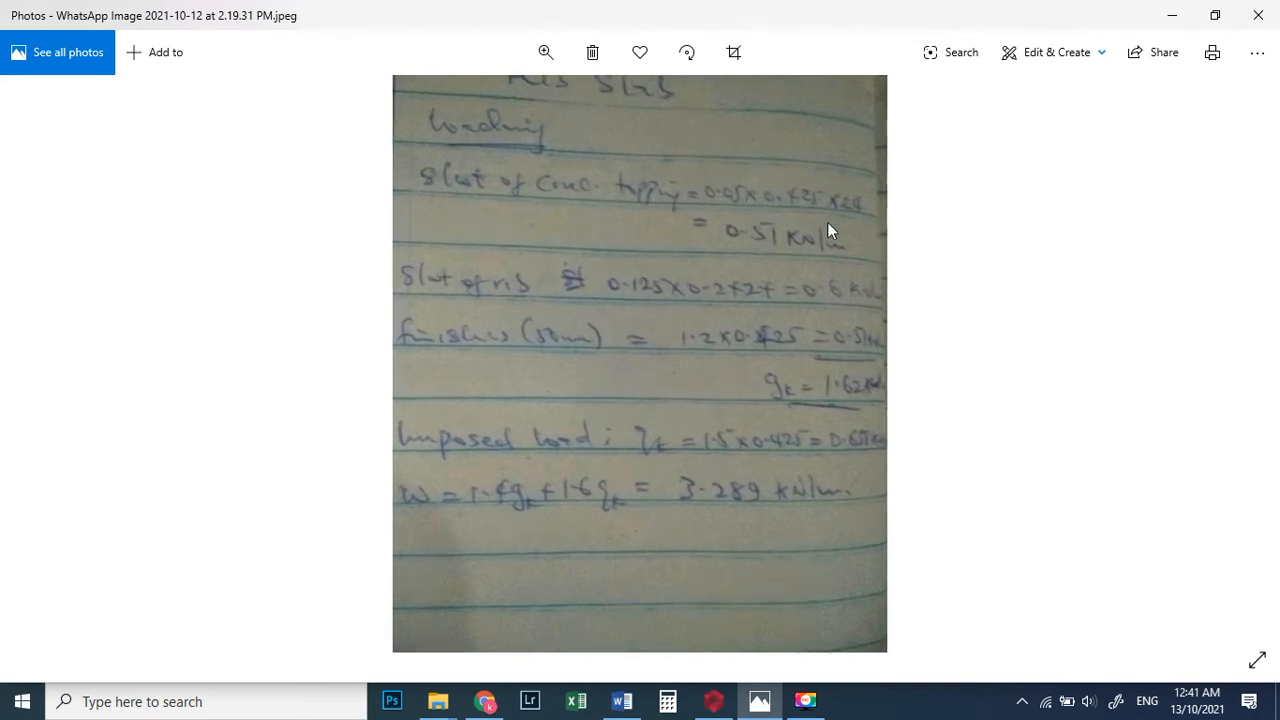
scroll(893, 168, "up", 1, "ctrl")
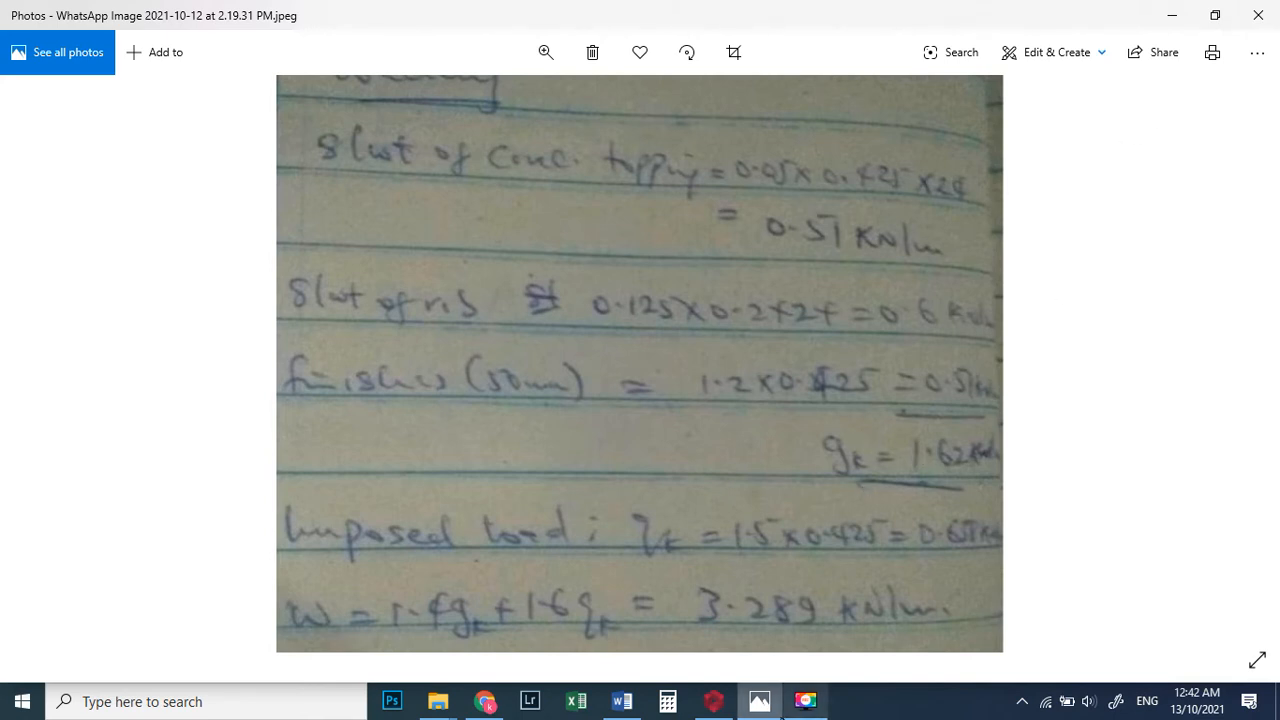
left_click(713, 702)
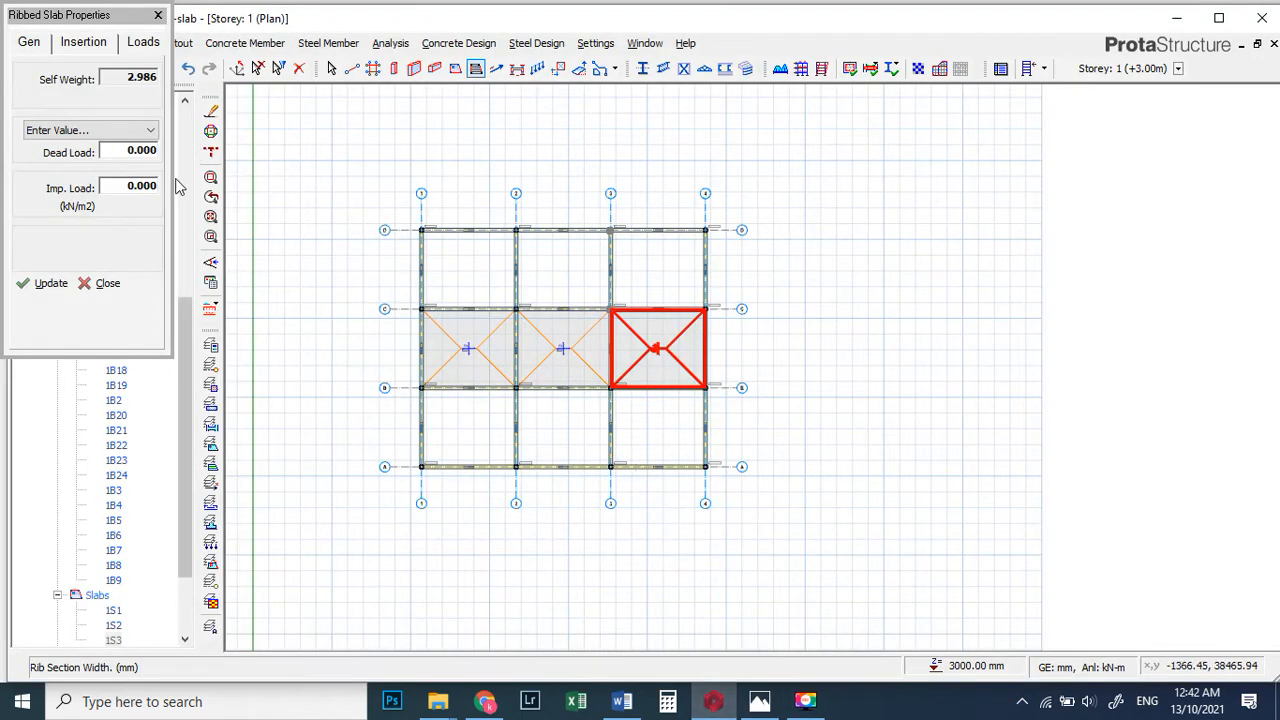
- Assign the Room dead load and the 2.500 kN/m2 imposed load for Offices for General Use to the ribbed slab
left_click(127, 150)
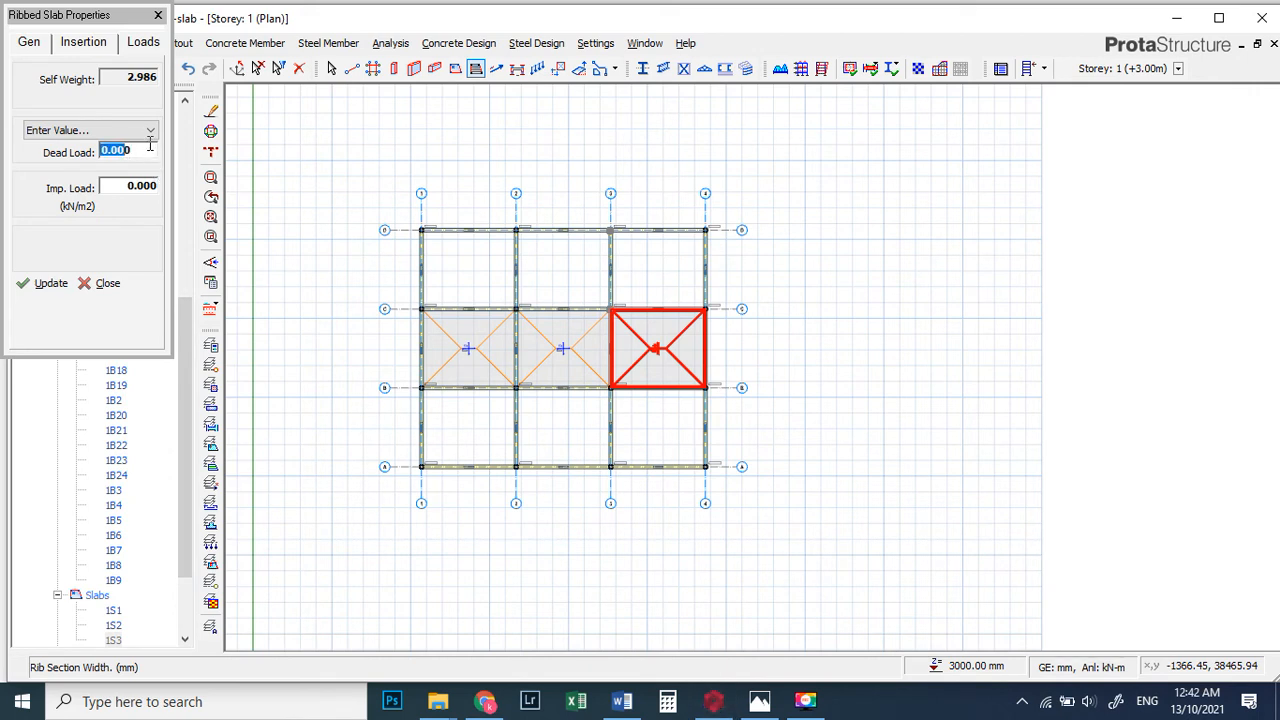
left_click(138, 130)
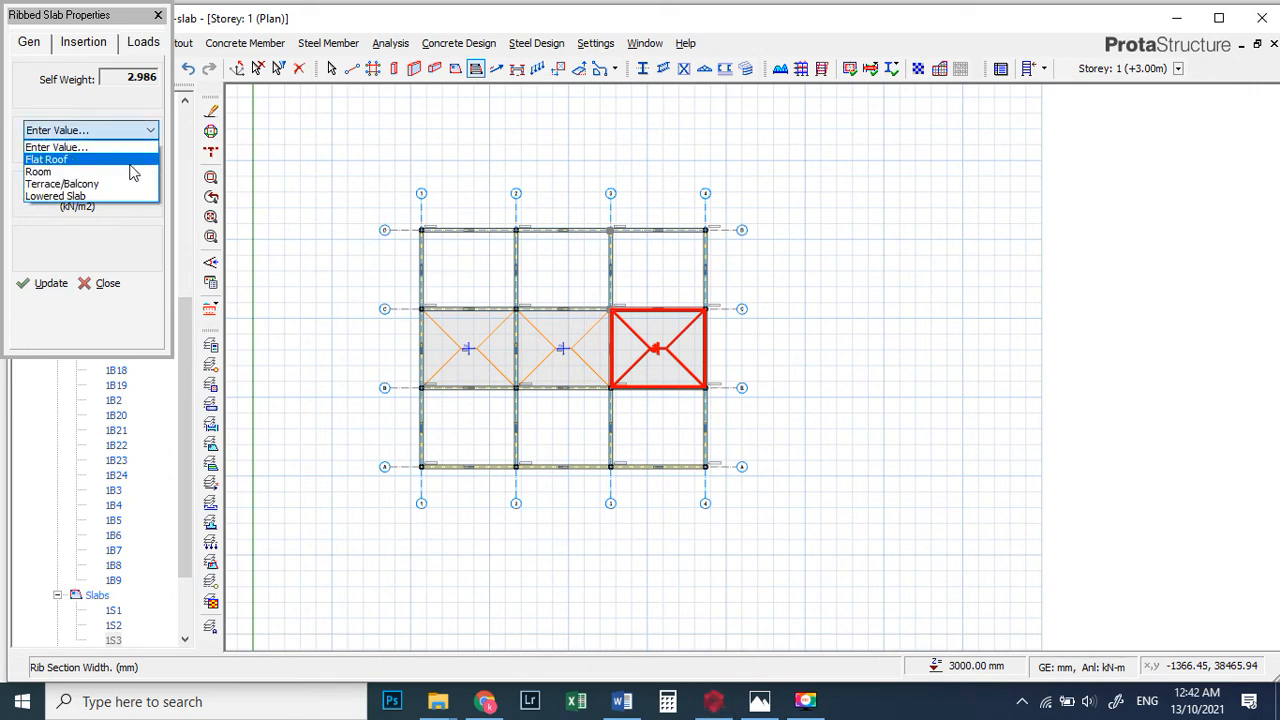
left_click(130, 172)
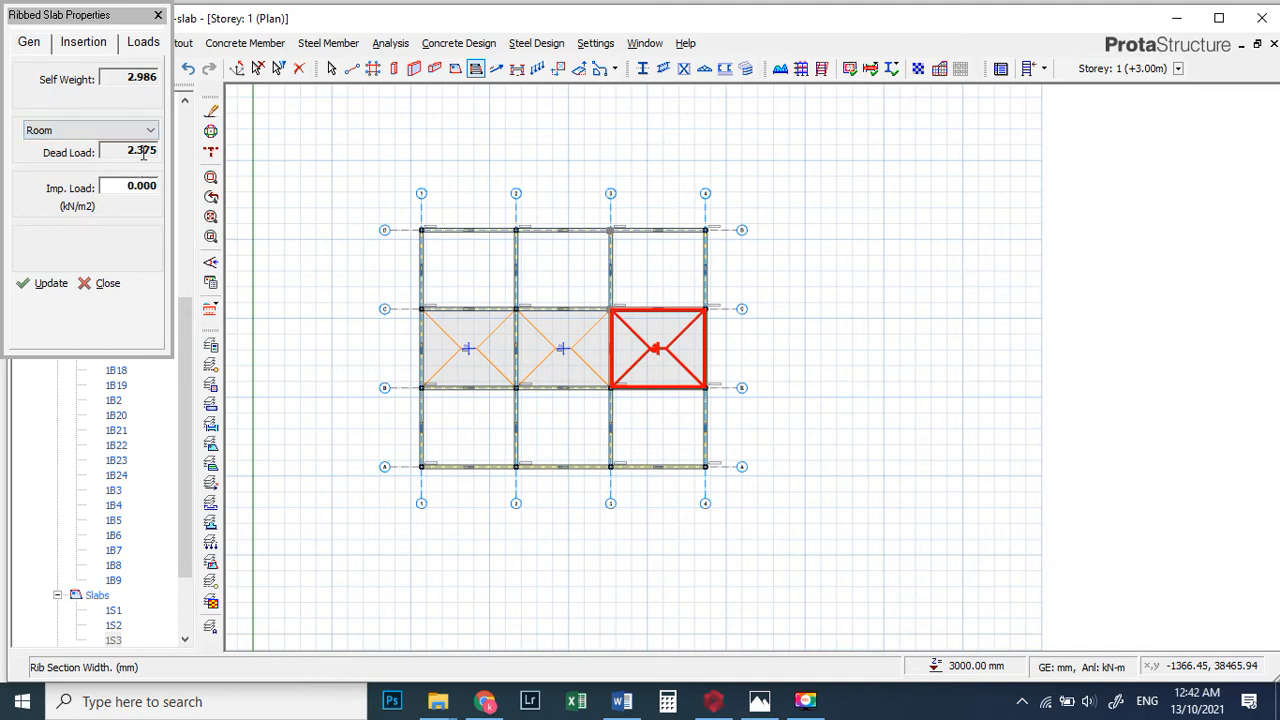
left_click(133, 188)
left_click(127, 193)
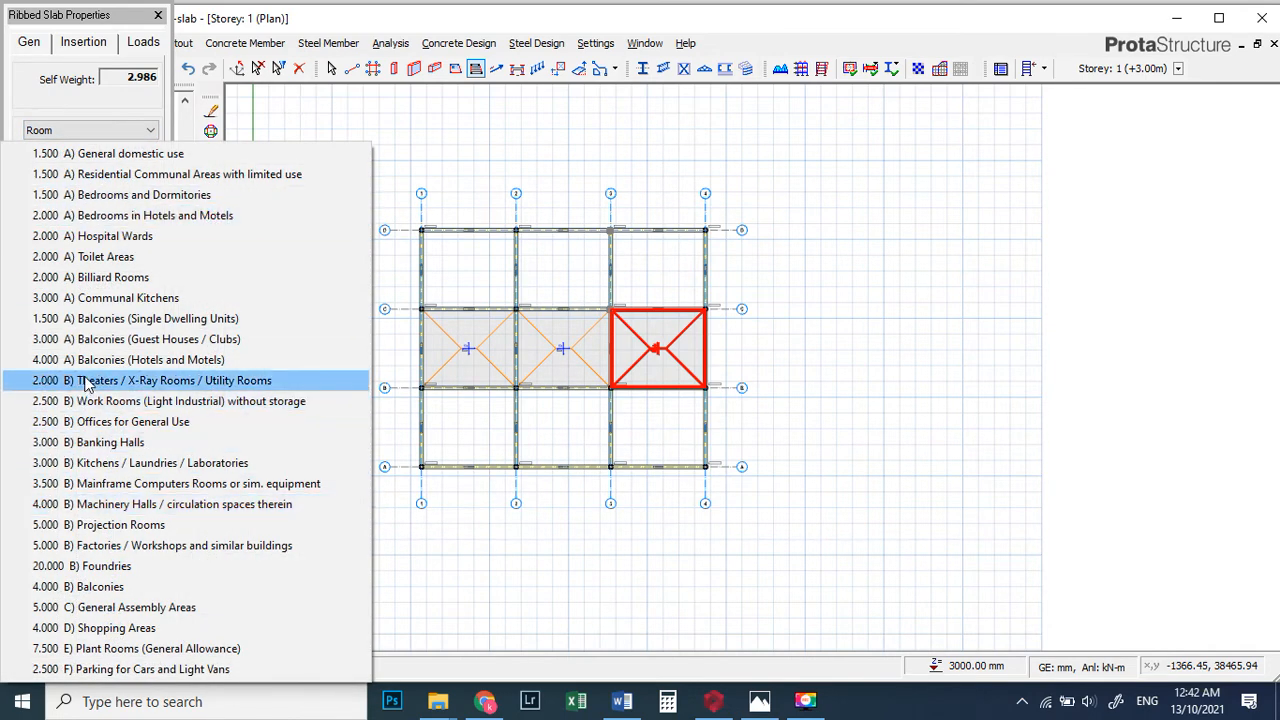
left_click(90, 421)
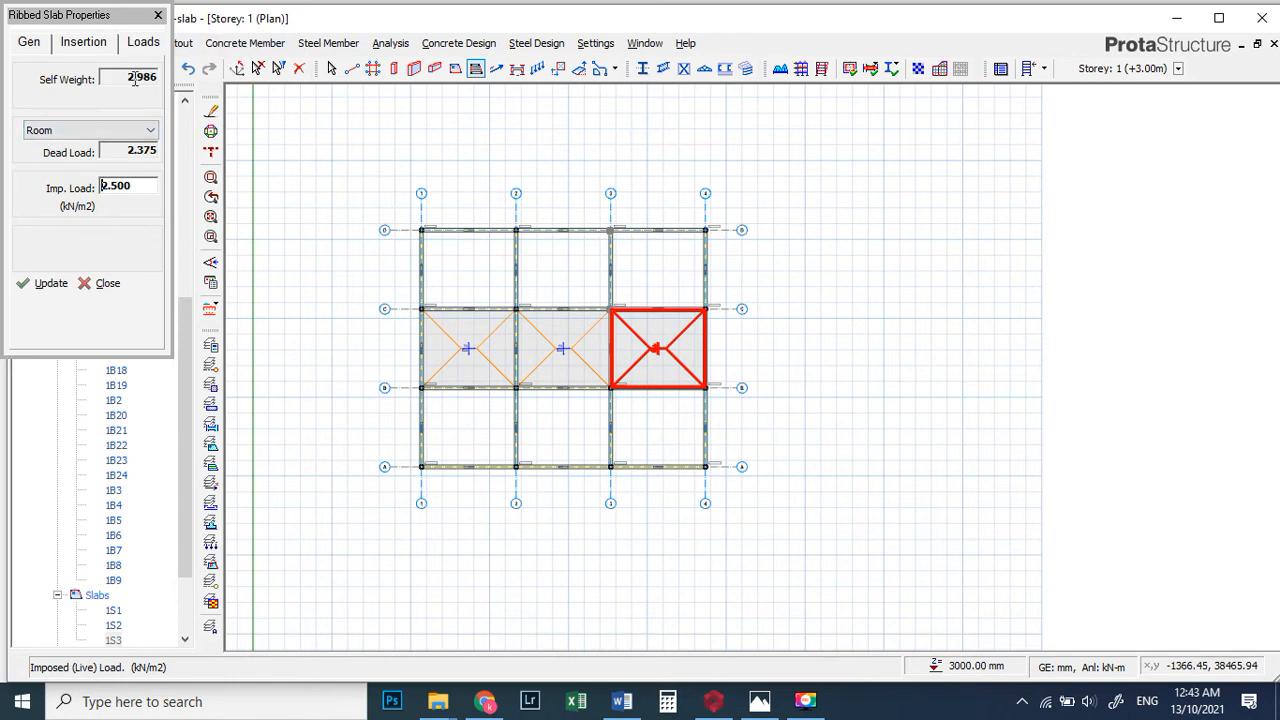
- Insert ribbed slabs in the three bays between axes C and D, from axis 1 to axis 4
left_click(452, 260)
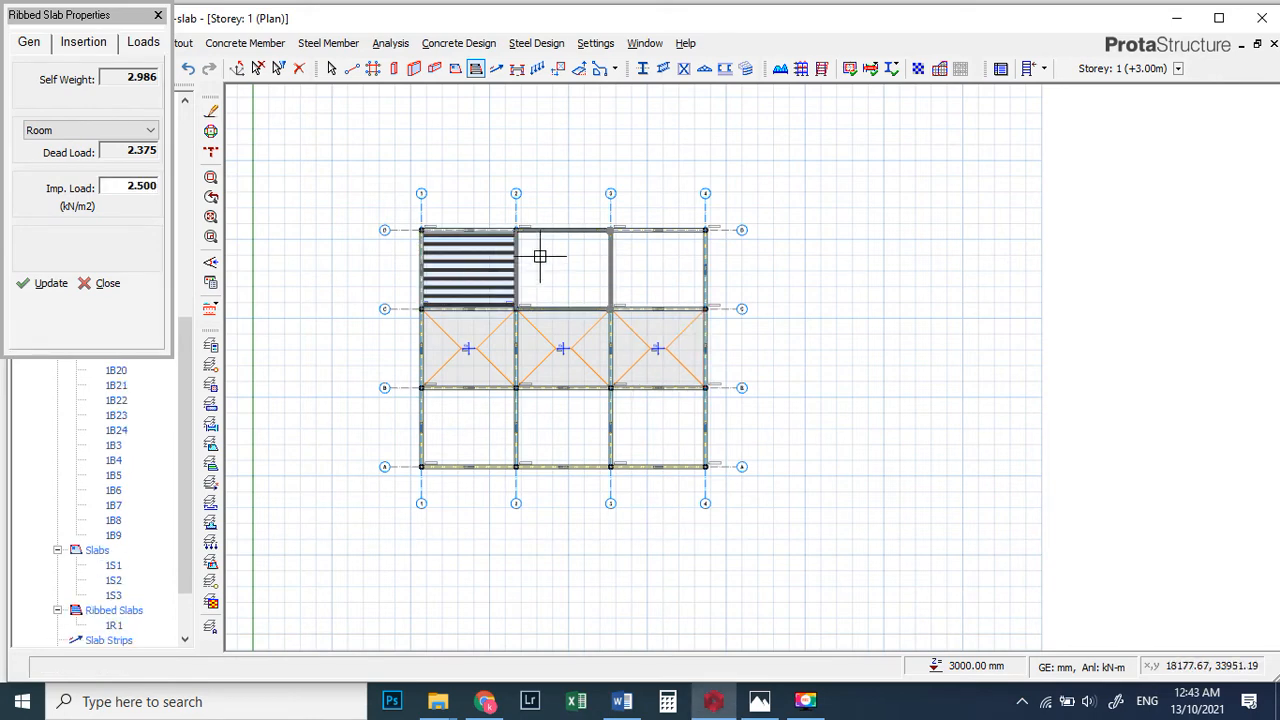
left_click(576, 270)
left_click(653, 272)
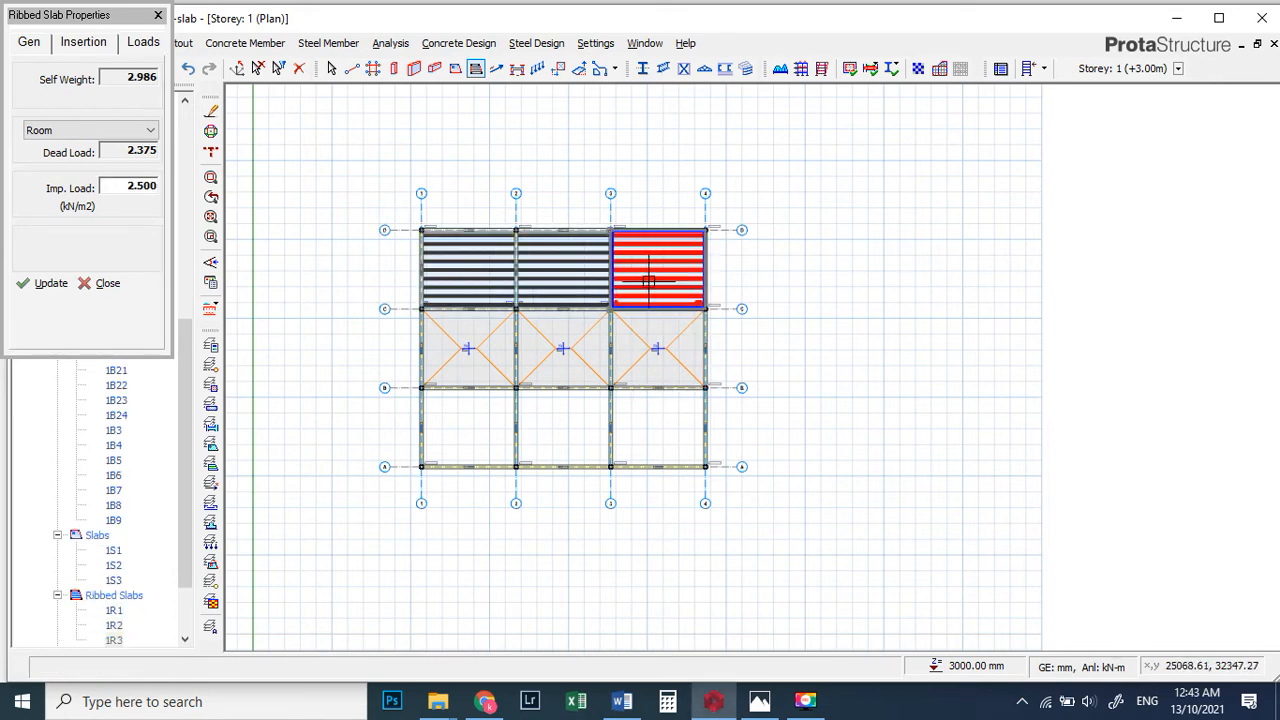
- Examine the rib layout of the ribbed slabs between axes C and D, particularly in the bay between axes 1 and 2
scroll(533, 264, "up", 1)
scroll(478, 270, "up", 3)
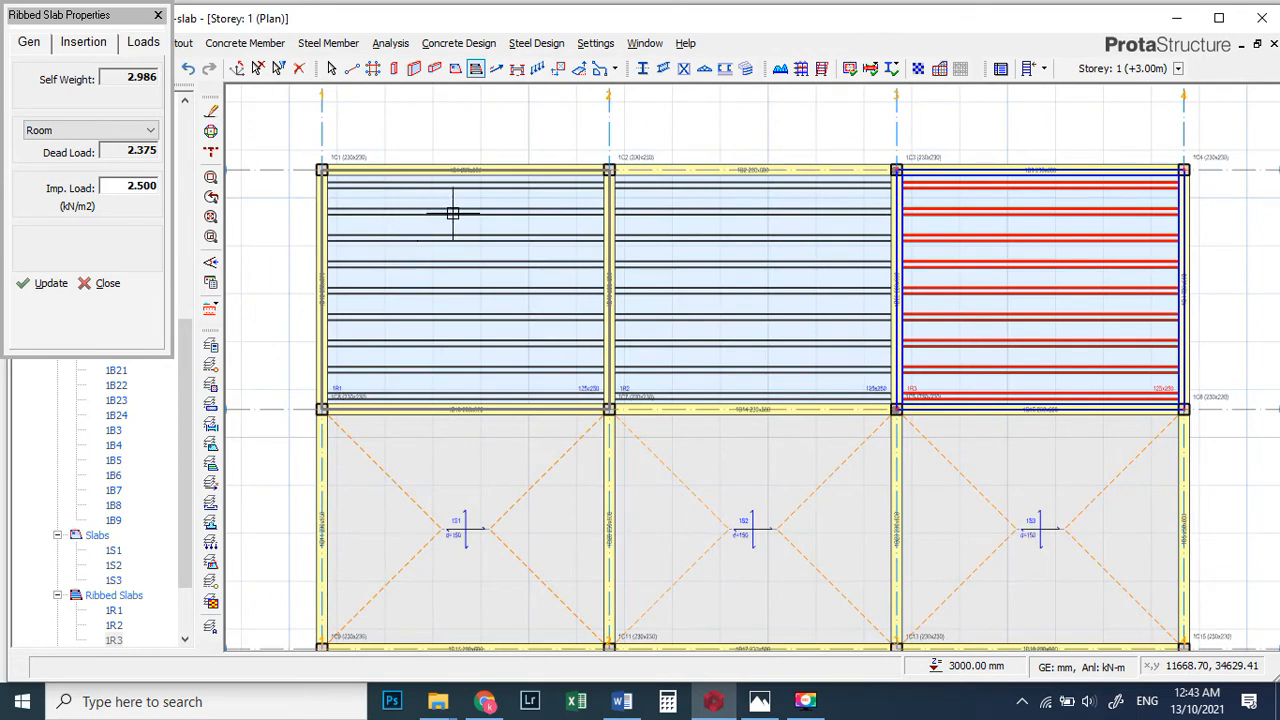
scroll(611, 285, "down", 1)
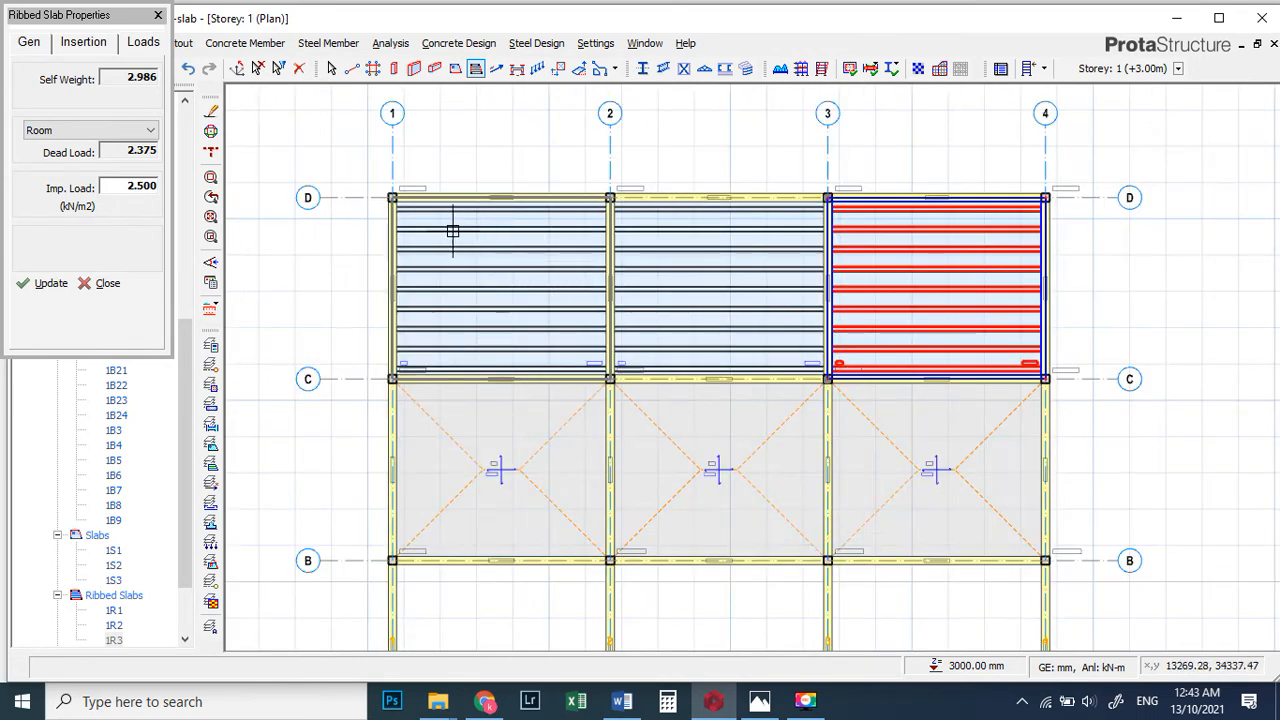
scroll(410, 219, "up", 1)
scroll(408, 218, "up", 1)
scroll(410, 205, "up", 1)
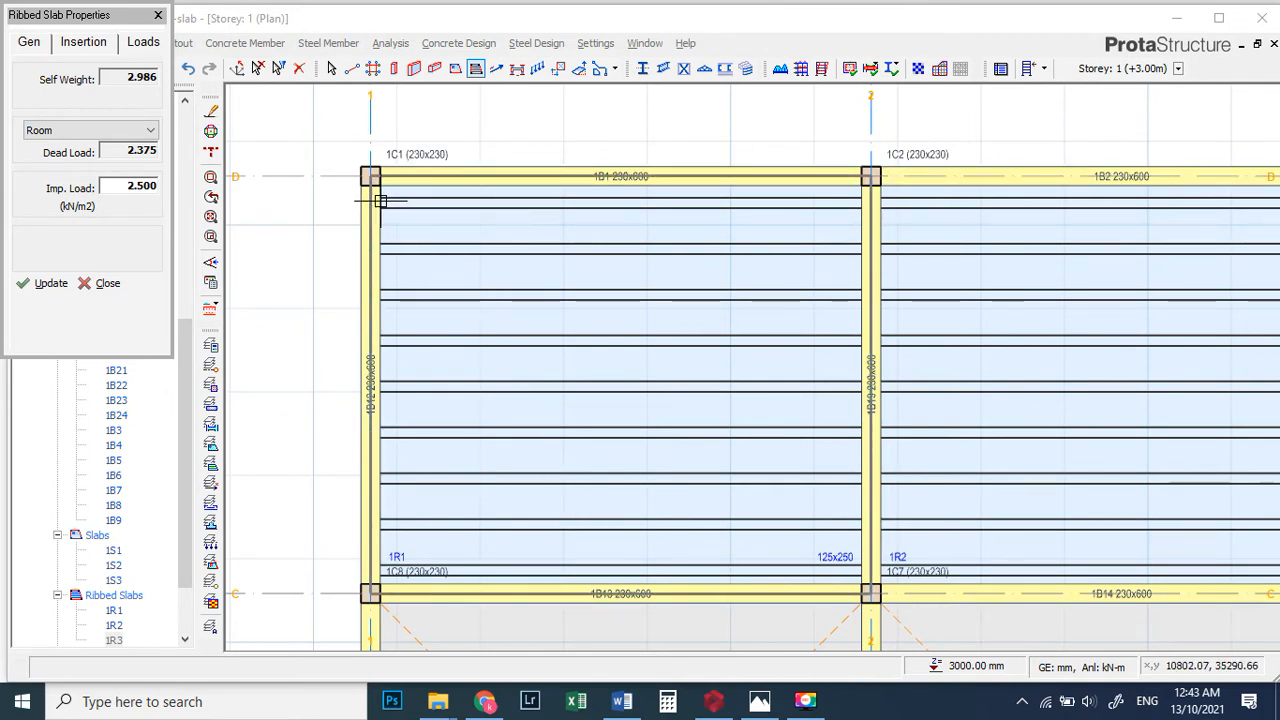
scroll(510, 309, "down", 3)
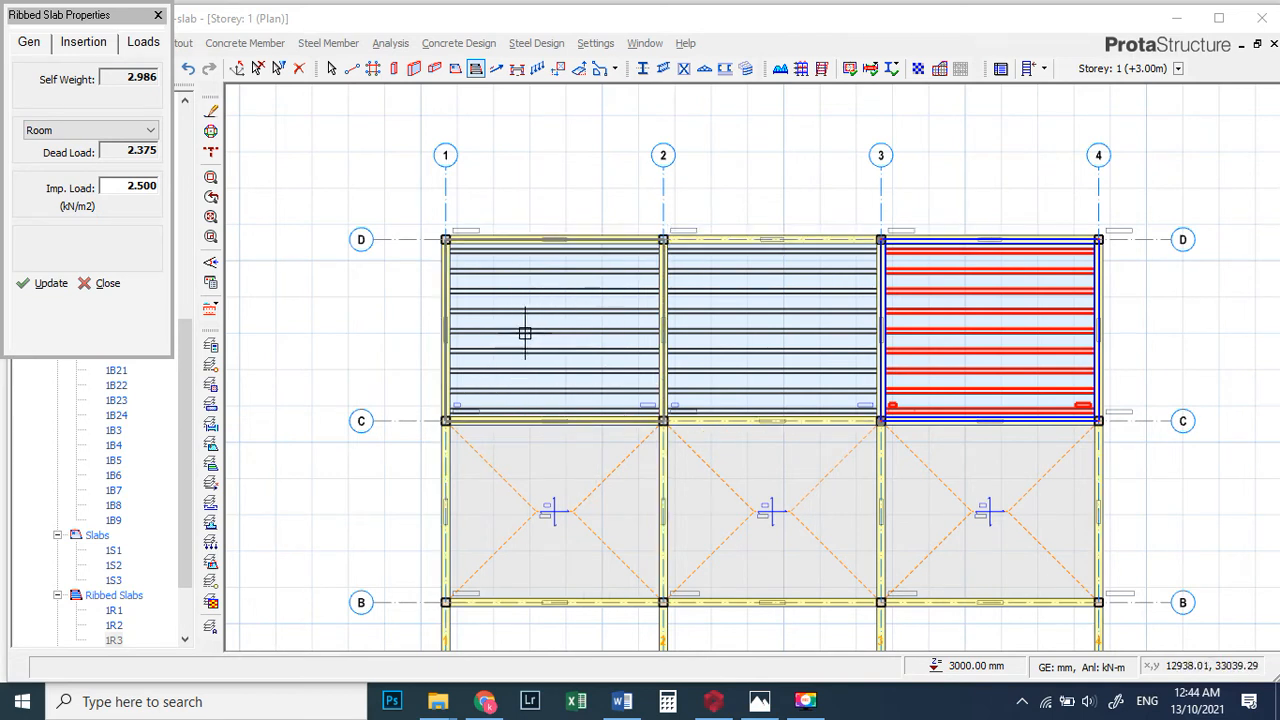
- Set the rib angle to 90 degrees for the ribbed slab between axes 3 and 4
left_click(589, 303)
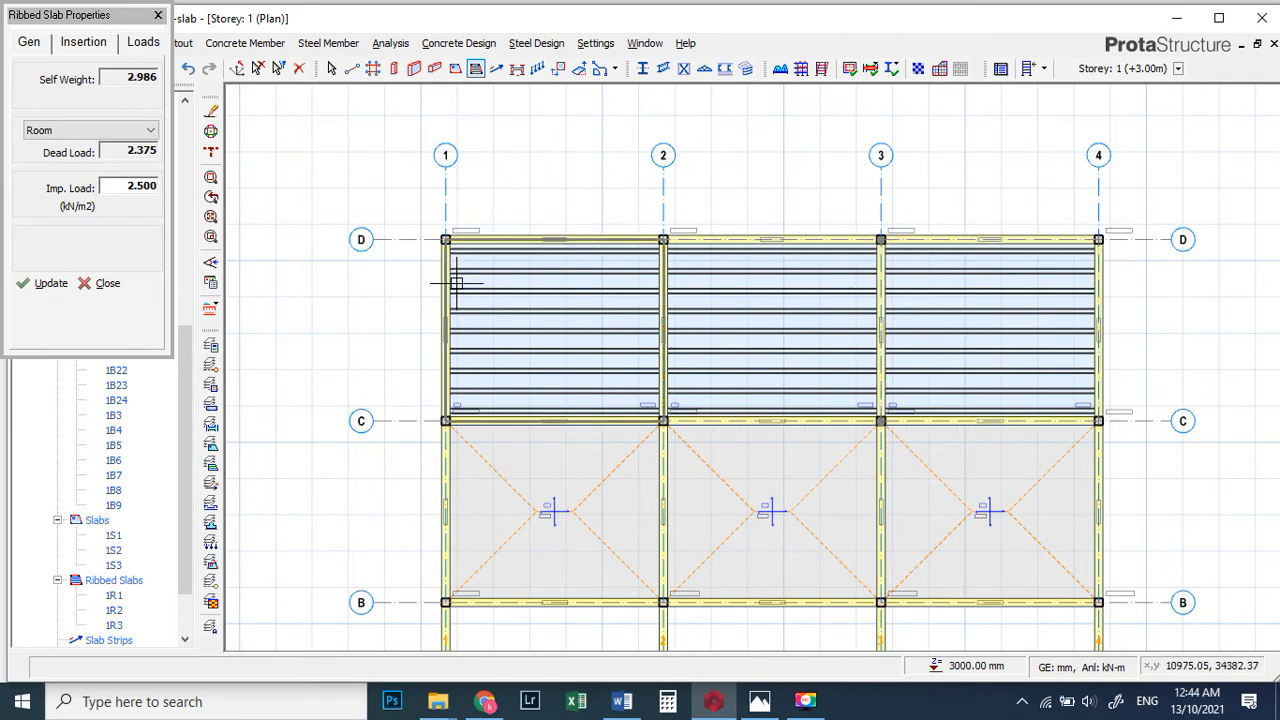
left_click(83, 42)
double_click(125, 132)
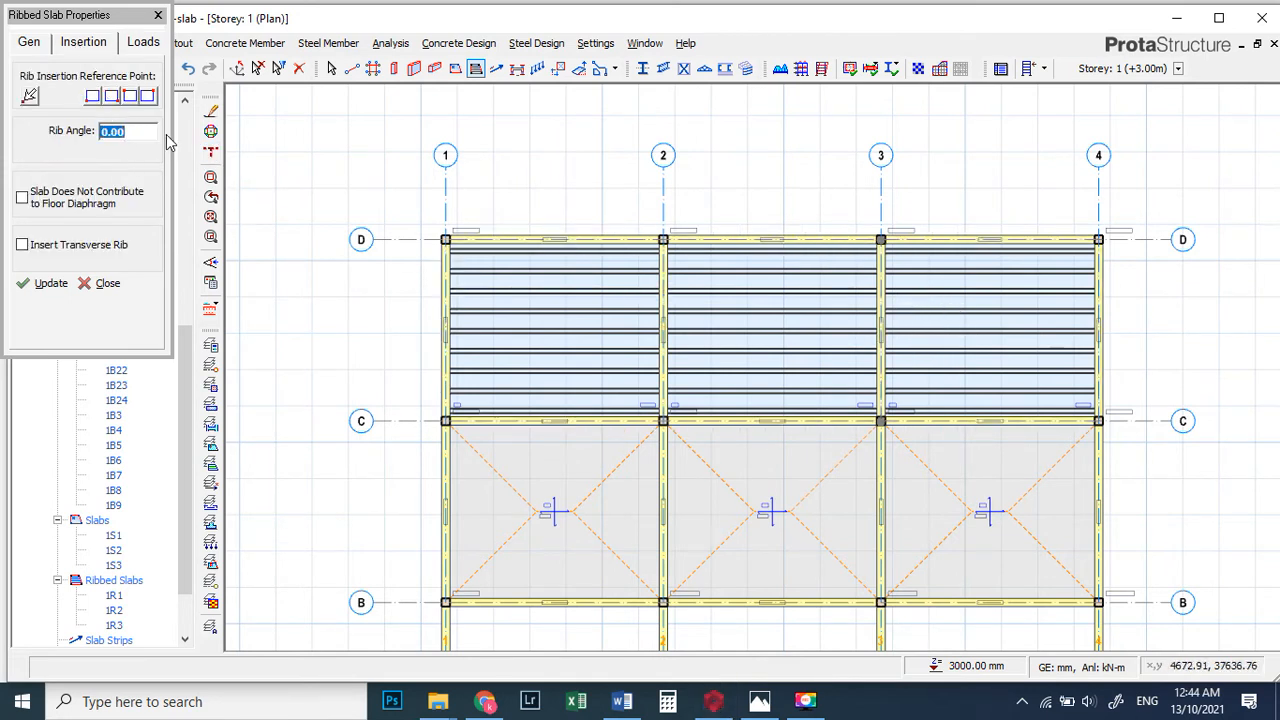
type("90")
left_click(50, 283)
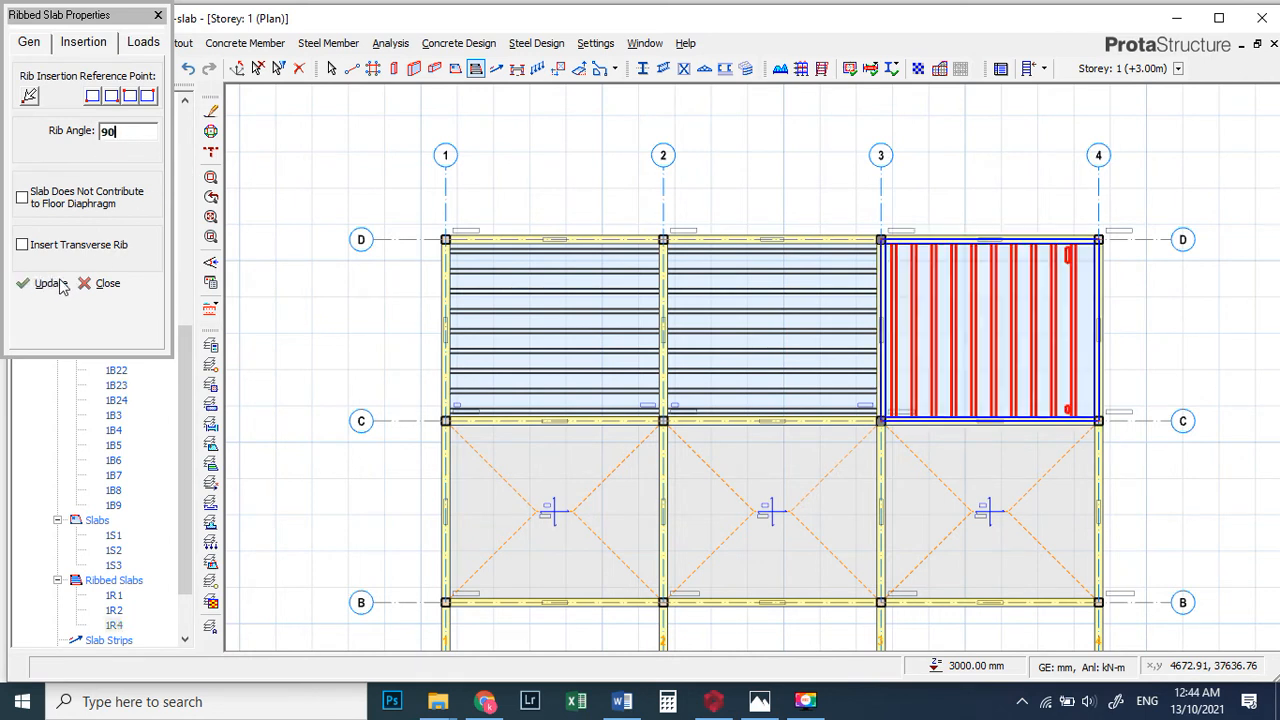
- Apply the 90-degree rib direction to the ribbed slab between axes 3 and 4 and close its properties
left_click(814, 340)
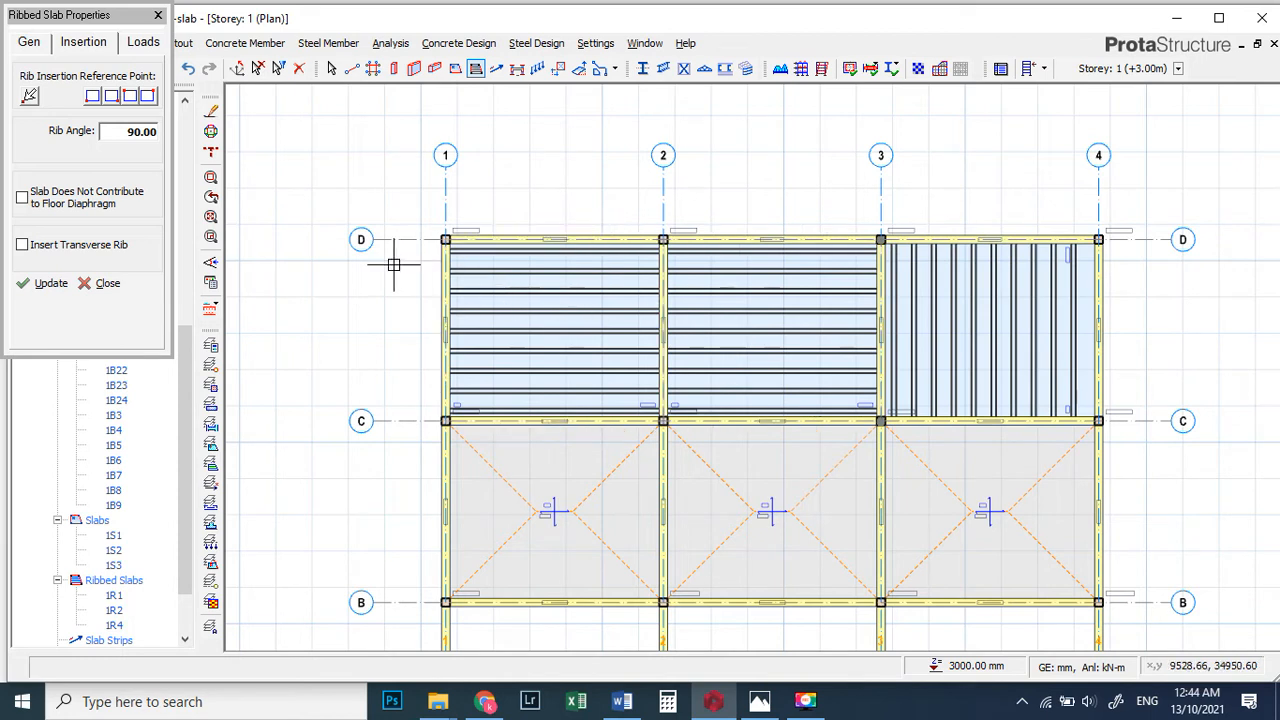
left_click(30, 286)
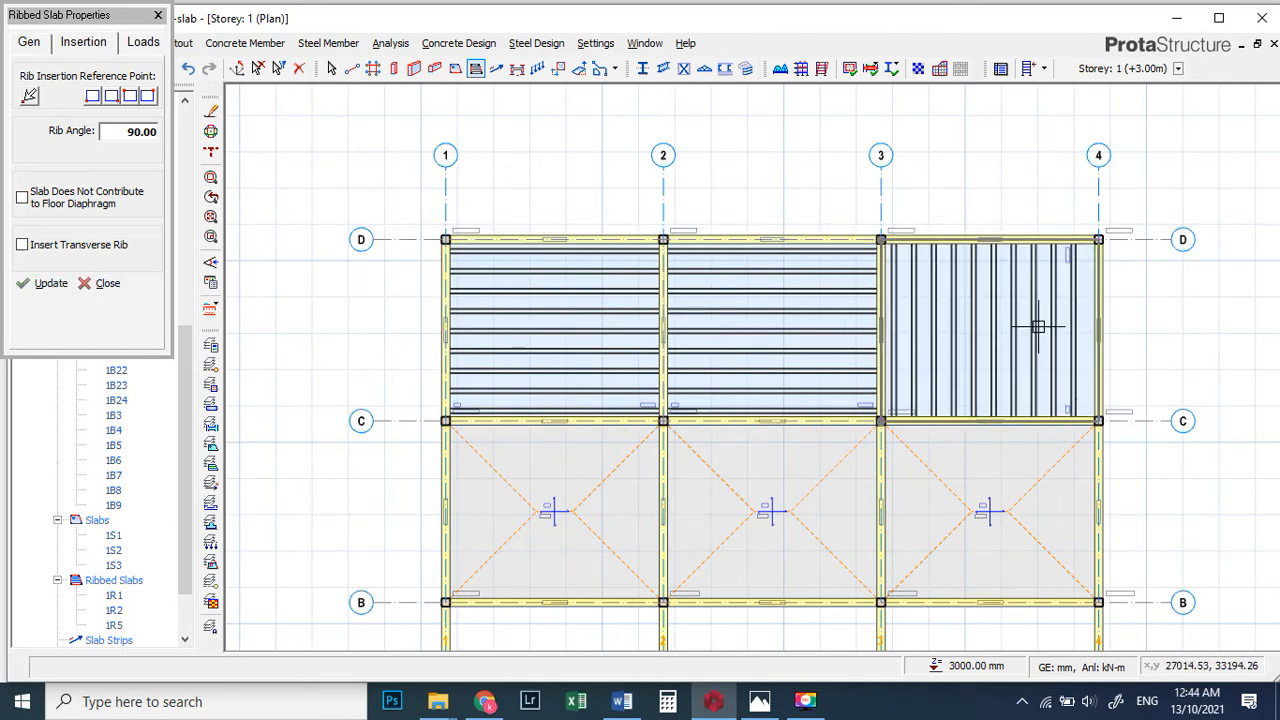
left_click(158, 15)
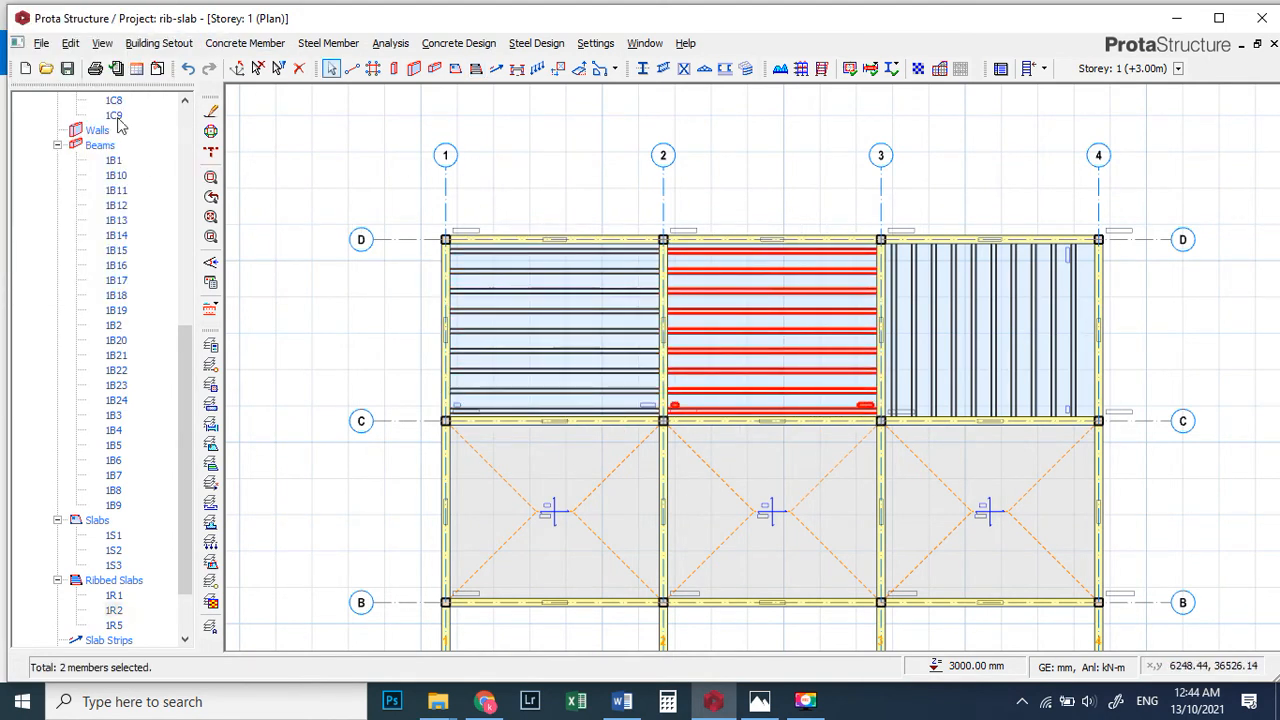
right_click(764, 307)
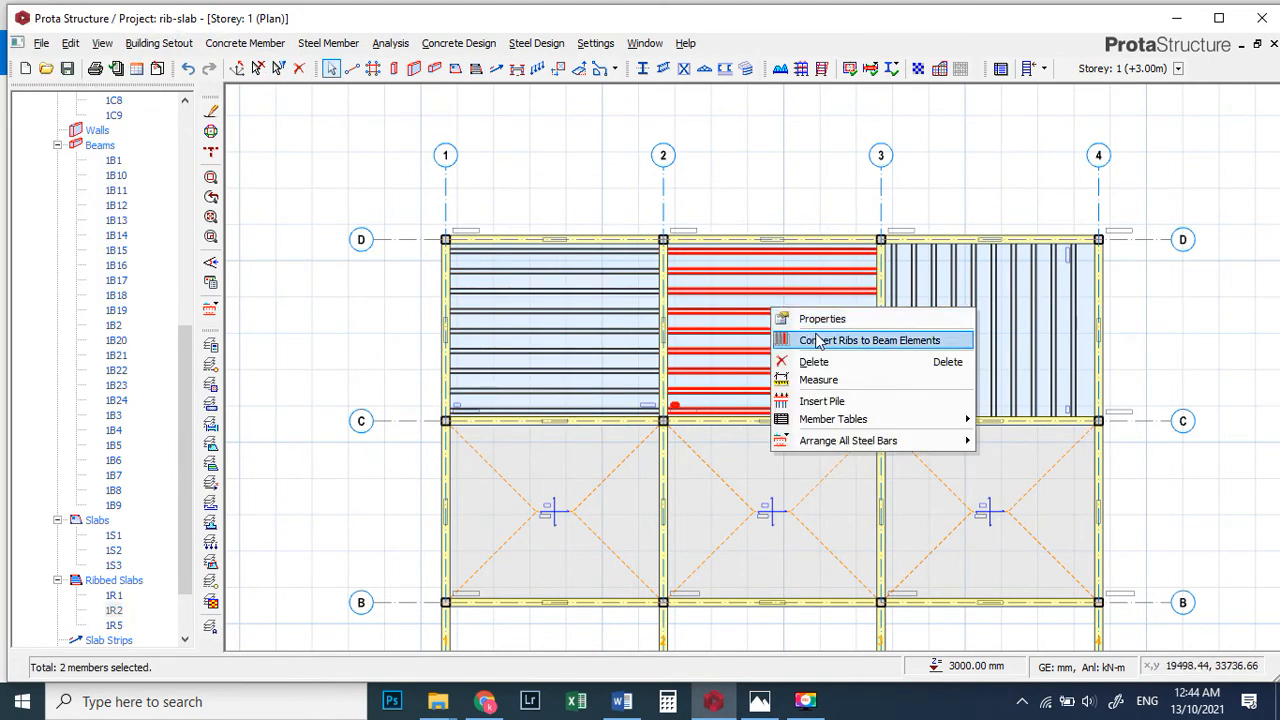
left_click(806, 318)
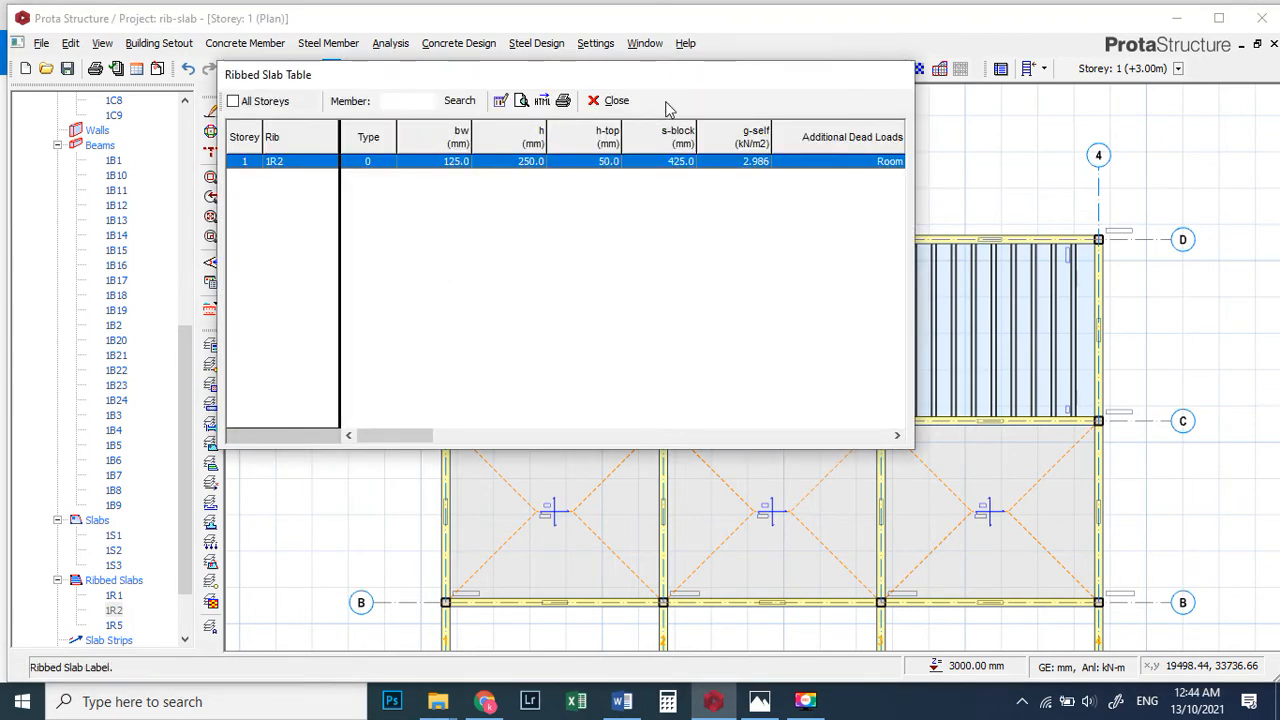
left_click(606, 100)
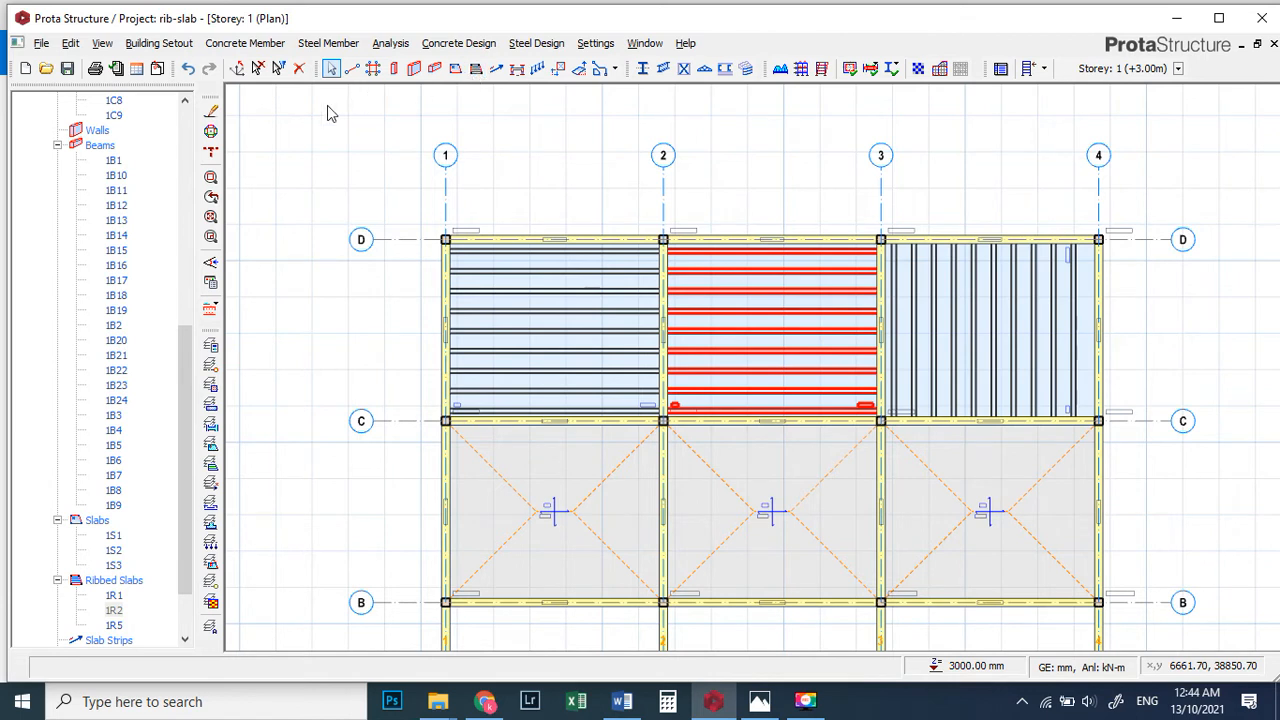
- Set the rib angle to 90 degrees for the ribbed slab between axes 2 and 3
left_click(85, 42)
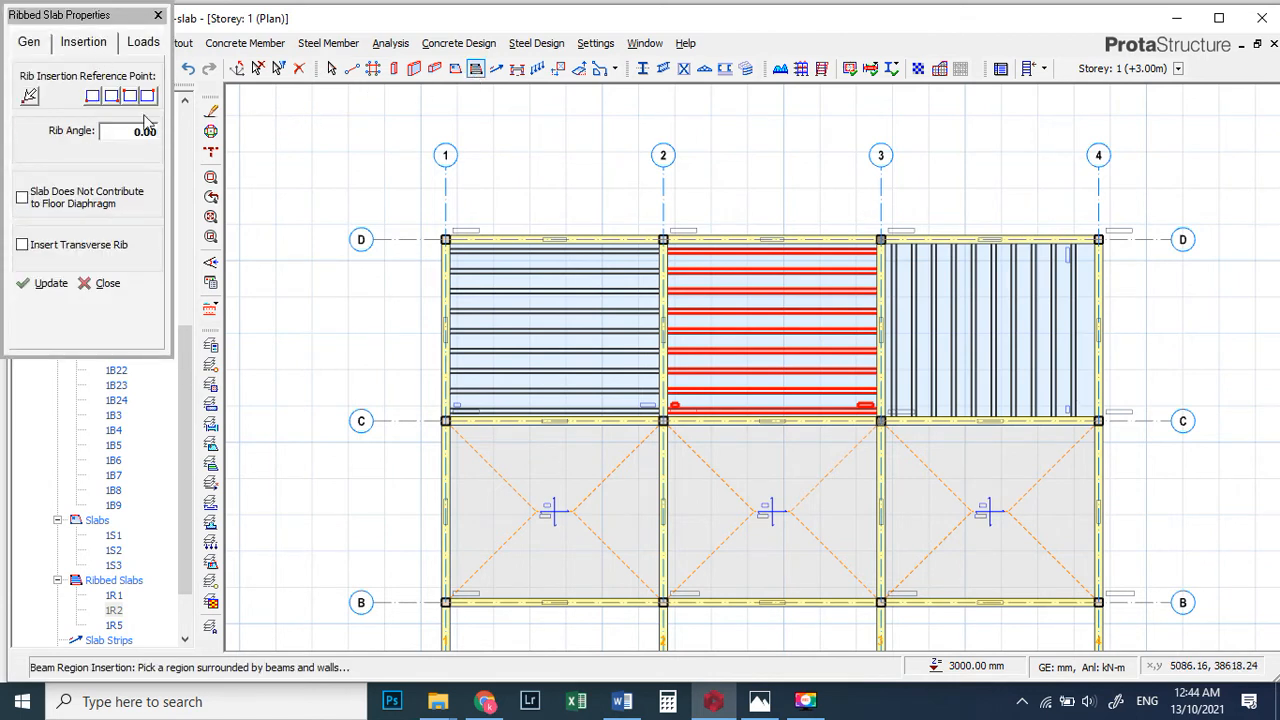
left_click(140, 131)
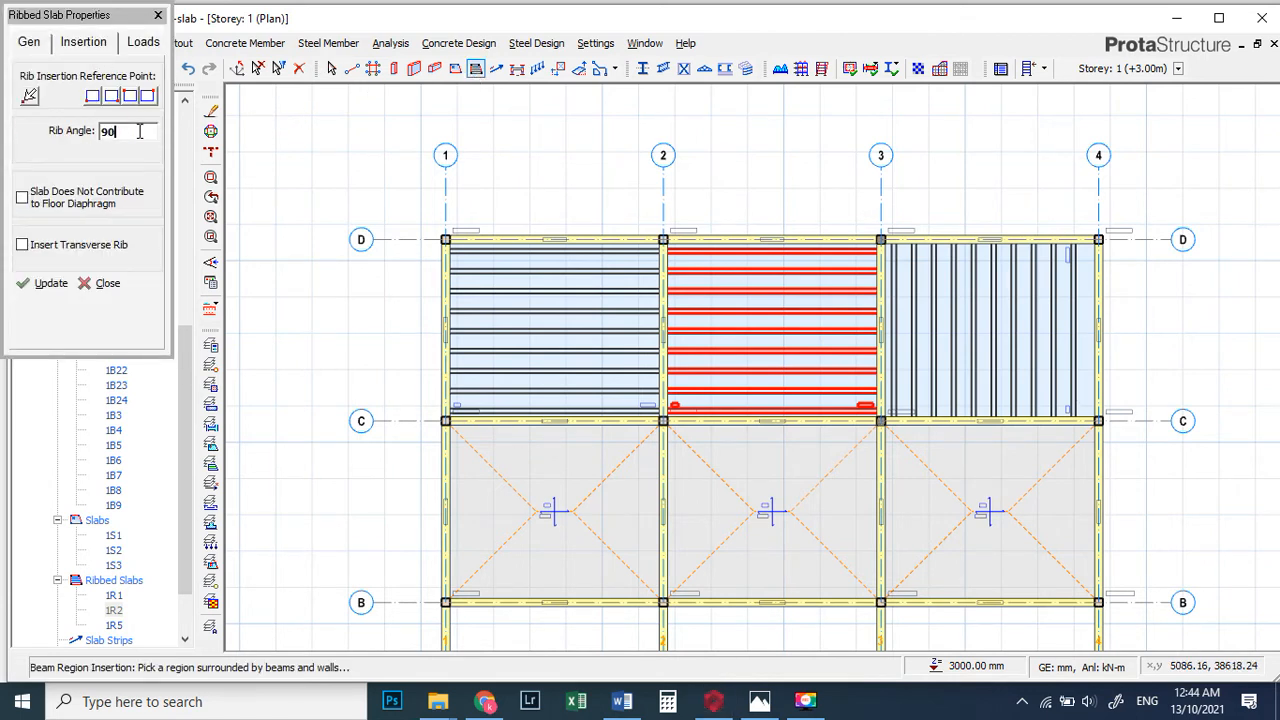
left_click(50, 284)
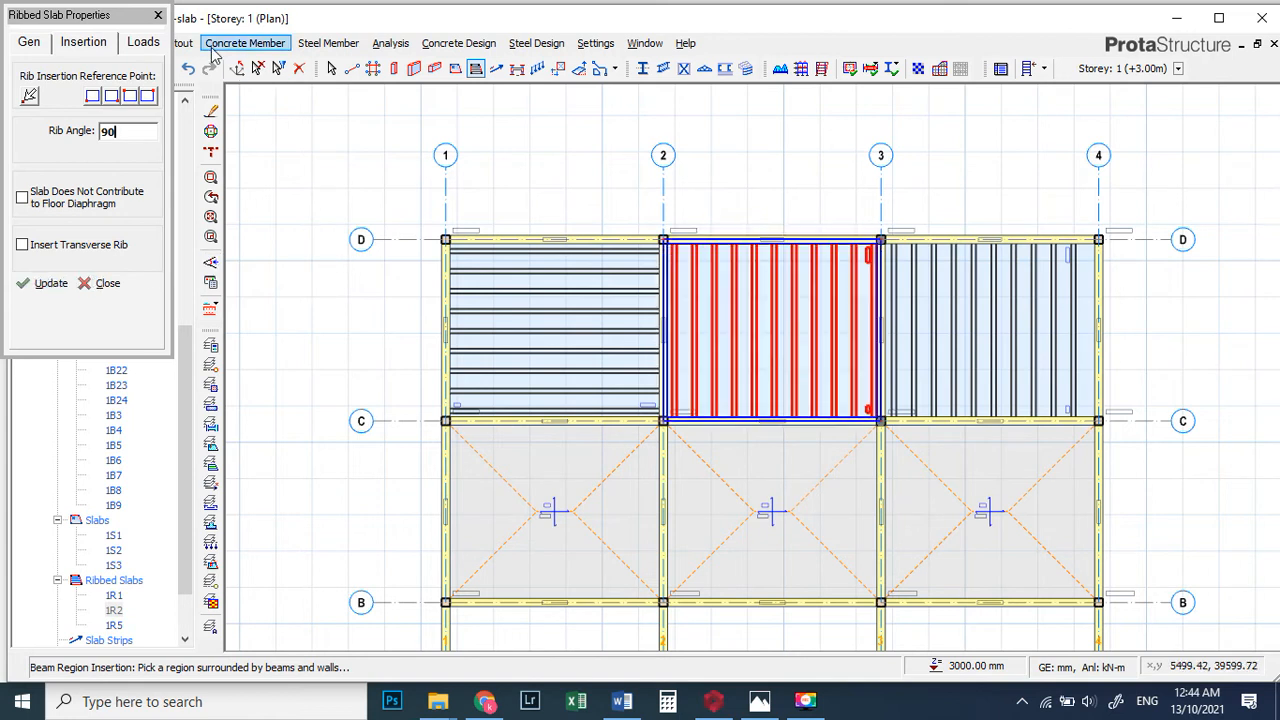
left_click(158, 15)
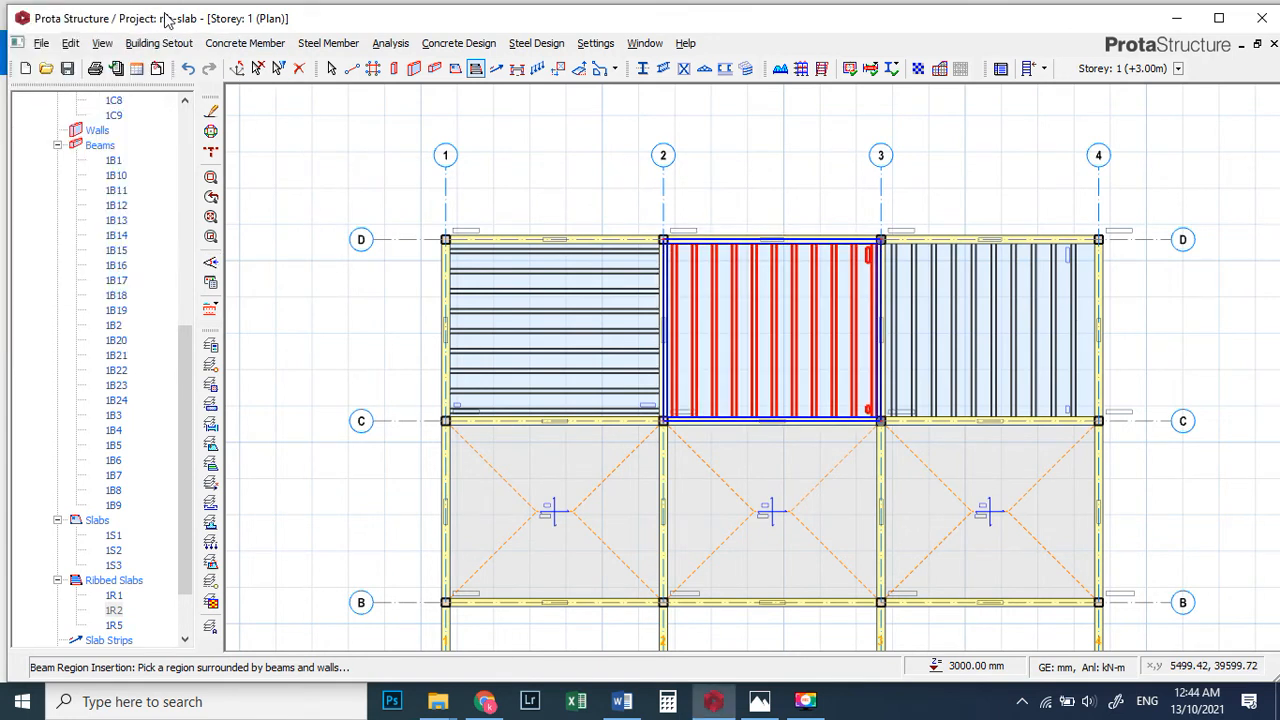
- Set the rib angle to 90 degrees for the ribbed slab between axes 1 and 2 and close its properties
left_click(606, 312)
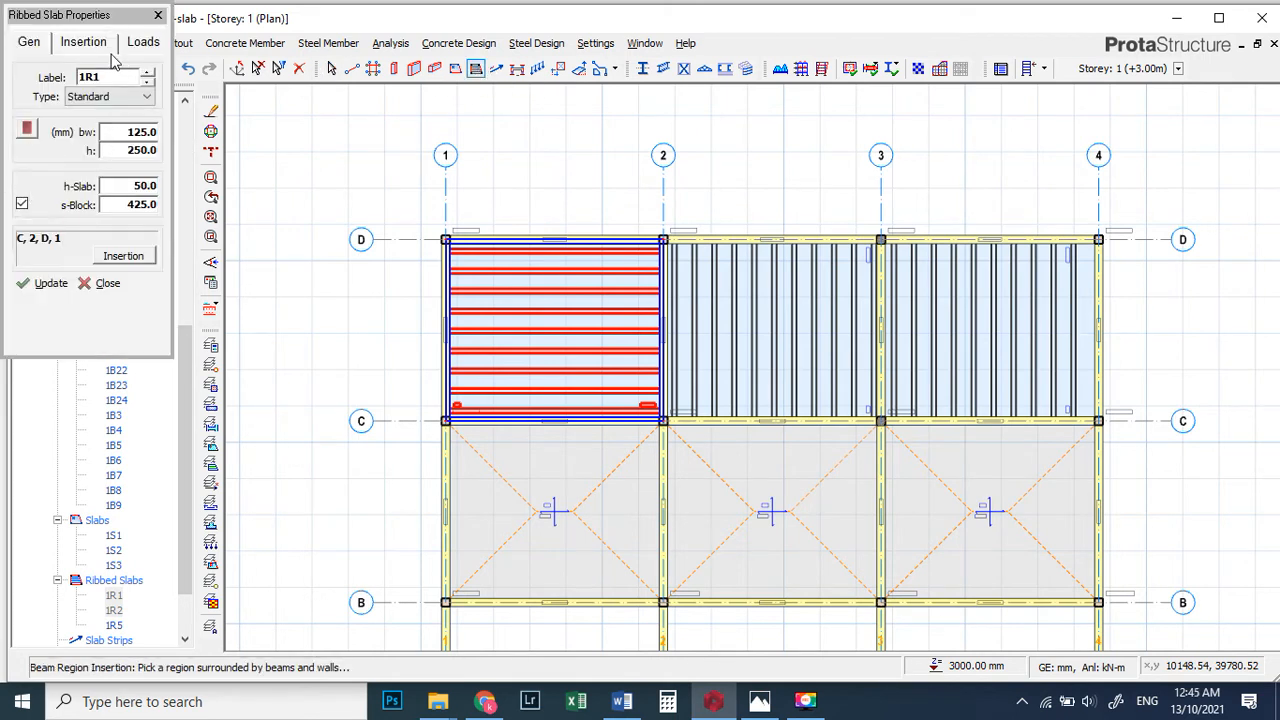
left_click(83, 42)
double_click(143, 138)
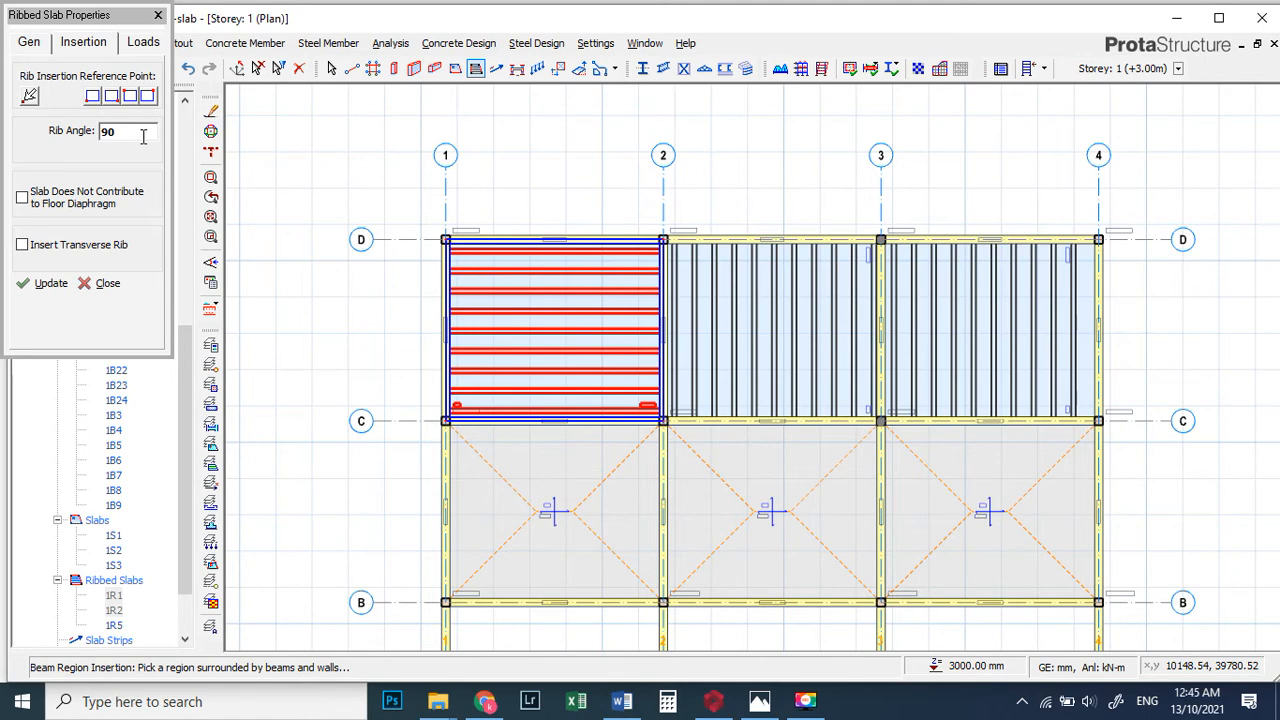
left_click(43, 284)
scroll(488, 262, "down", 2)
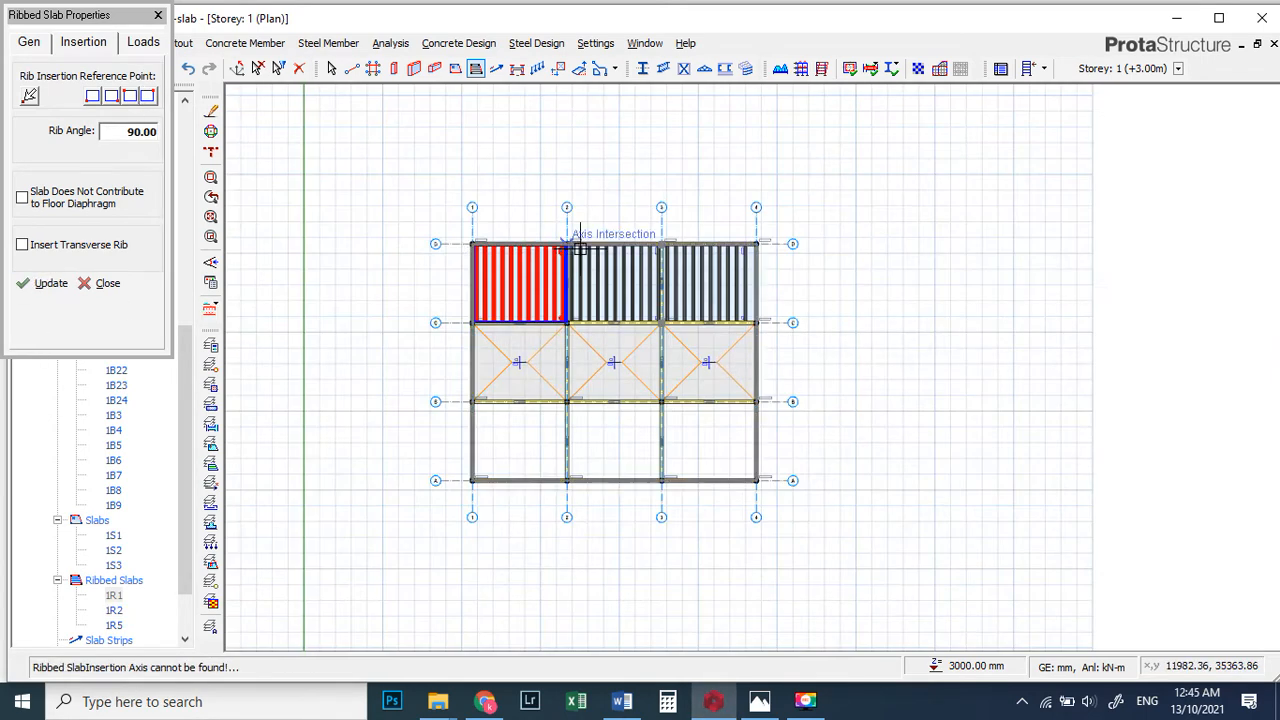
scroll(645, 402, "up", 2)
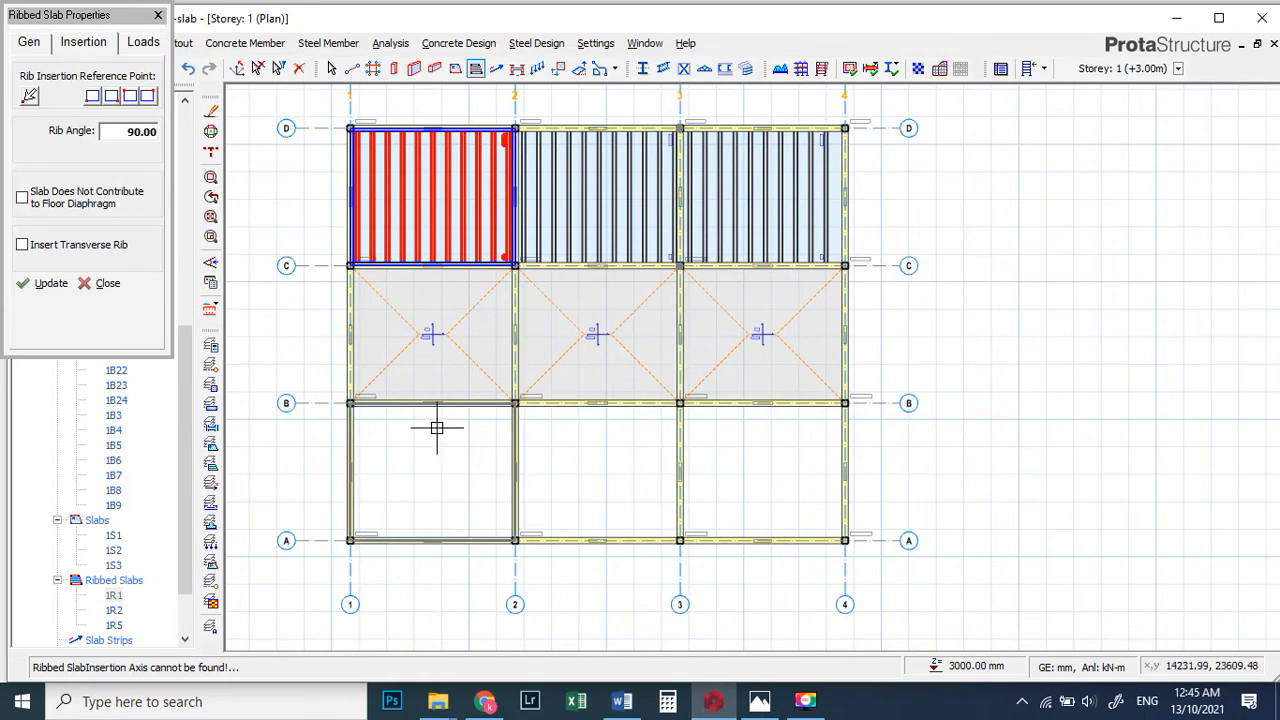
left_click(157, 15)
- Set up a new ribbed slab of type Grillage with an s-Block spacing of 800 mm
left_click(476, 68)
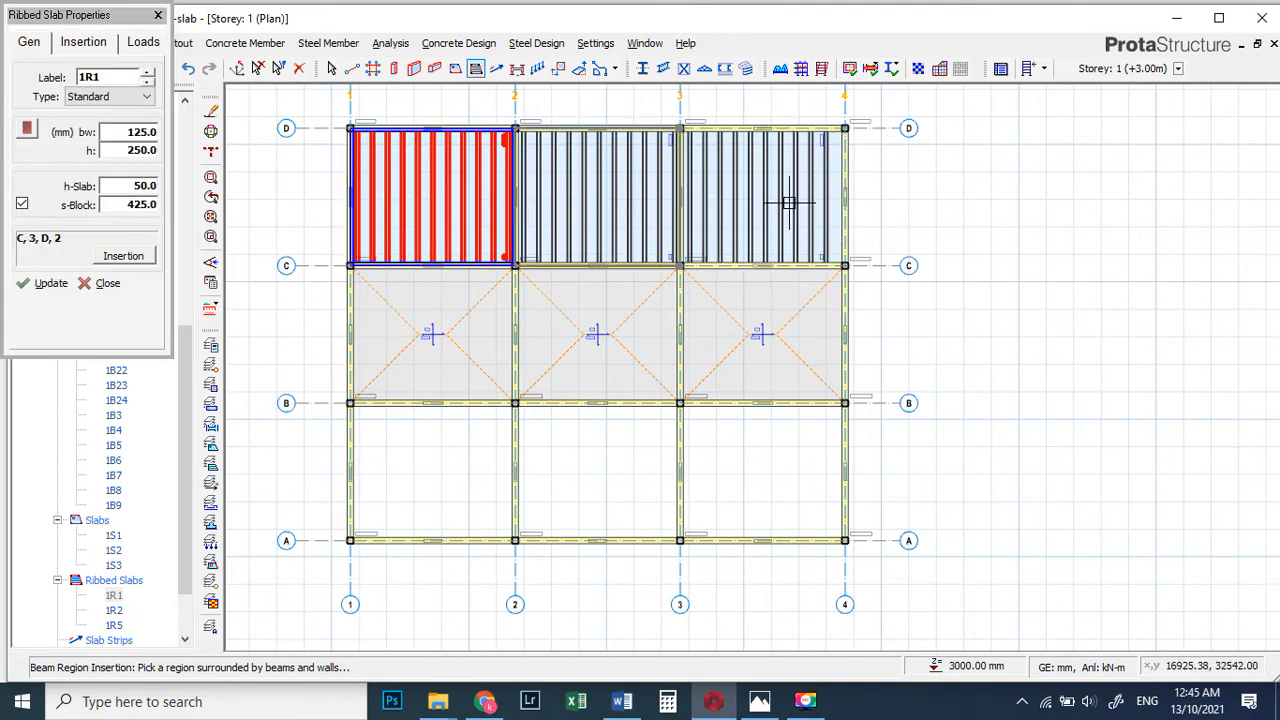
scroll(846, 166, "up", 3)
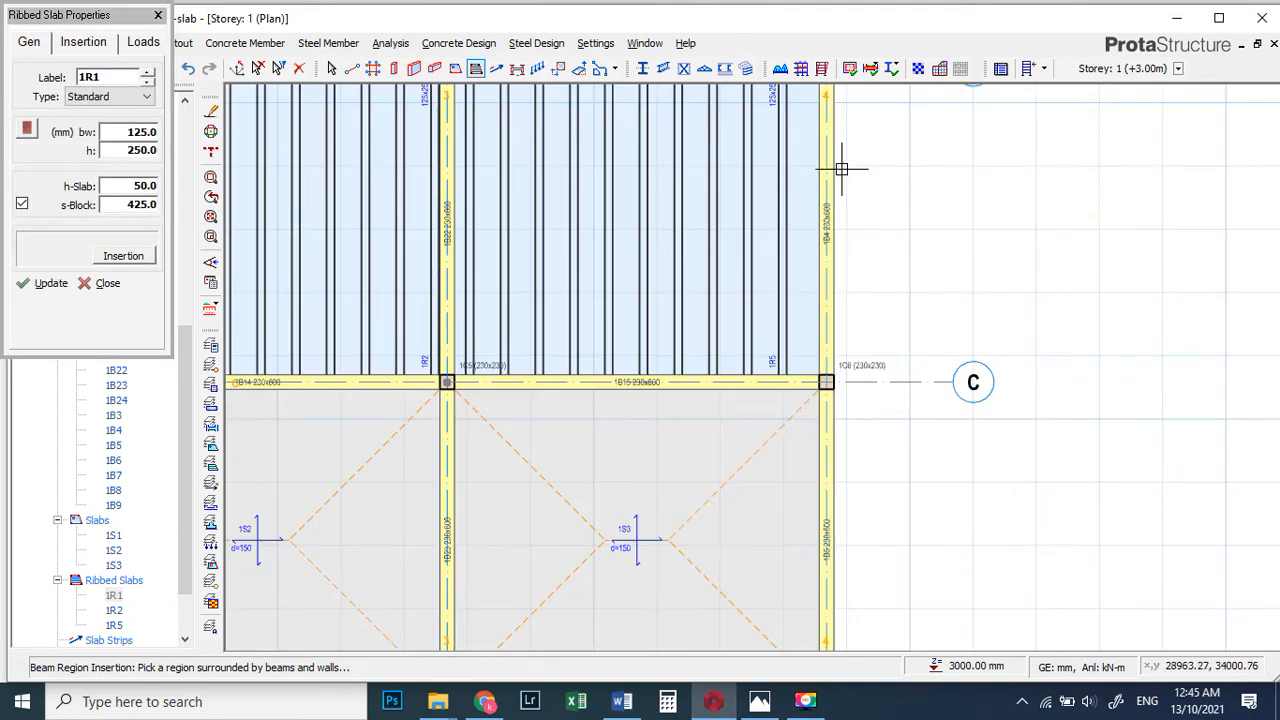
scroll(835, 195, "down", 3)
scroll(822, 229, "up", 3)
scroll(820, 217, "down", 3)
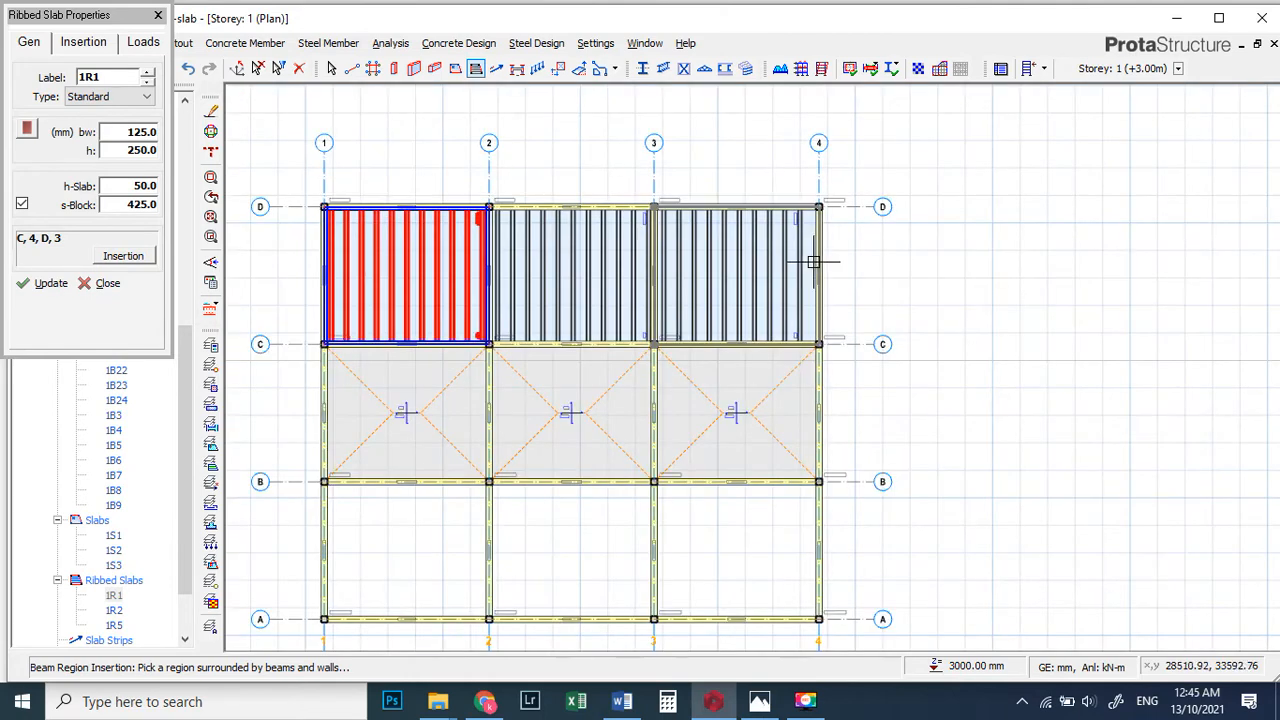
scroll(808, 285, "down", 1)
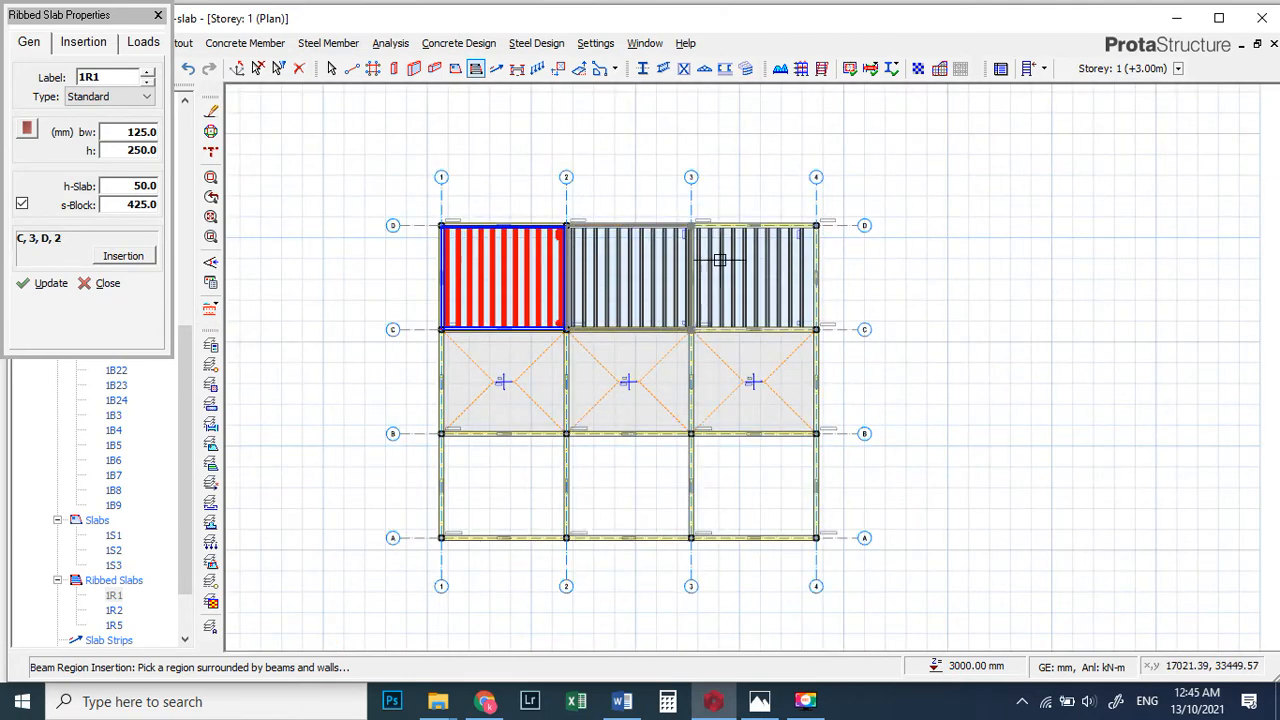
scroll(660, 215, "down", 1)
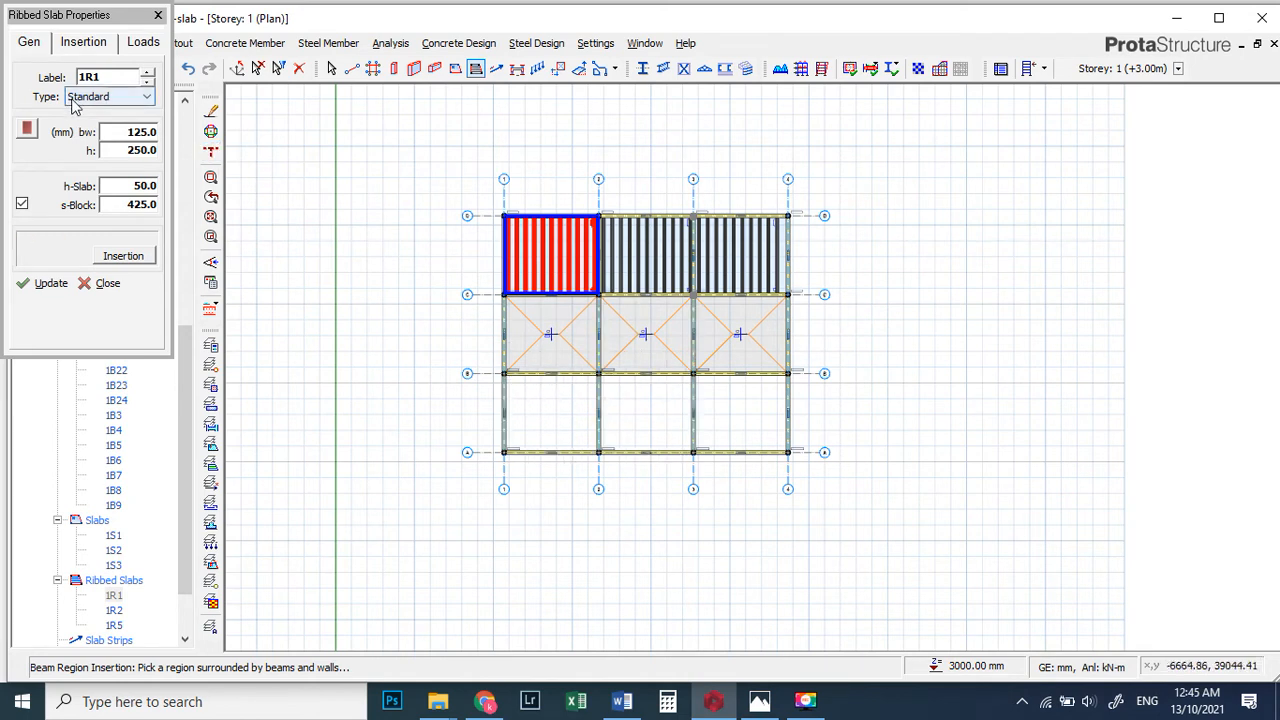
left_click(148, 104)
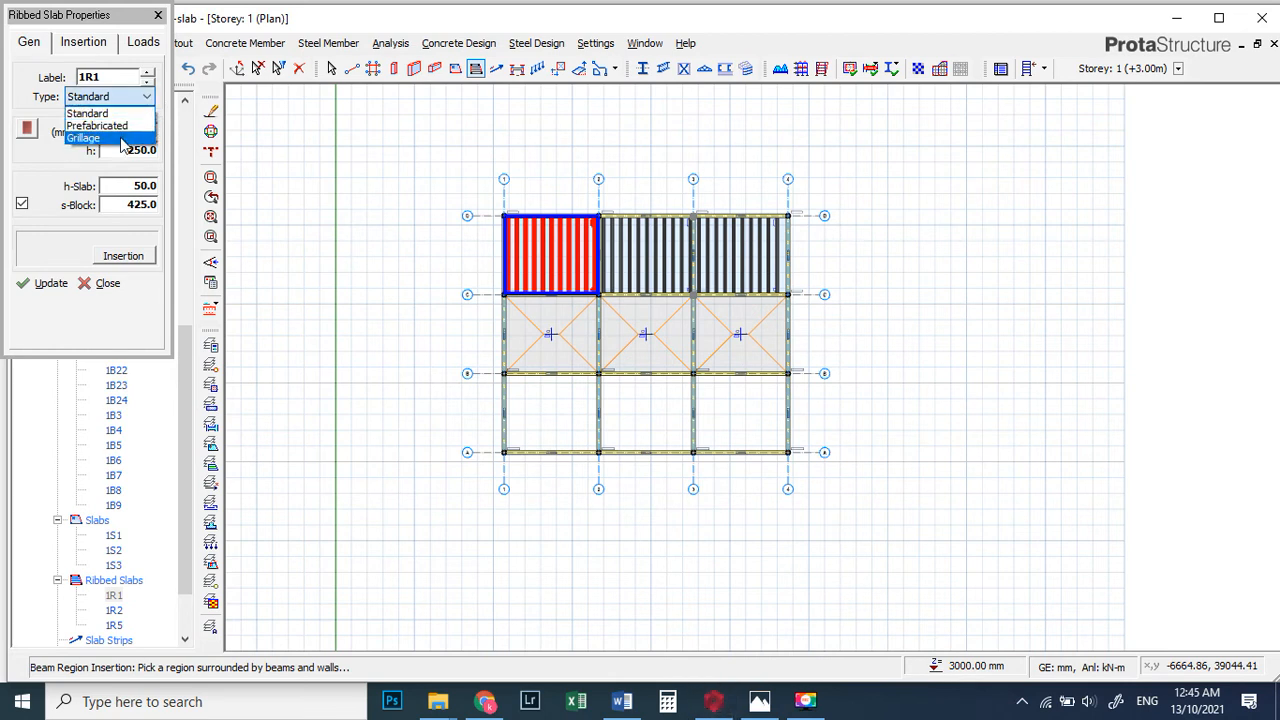
left_click(134, 138)
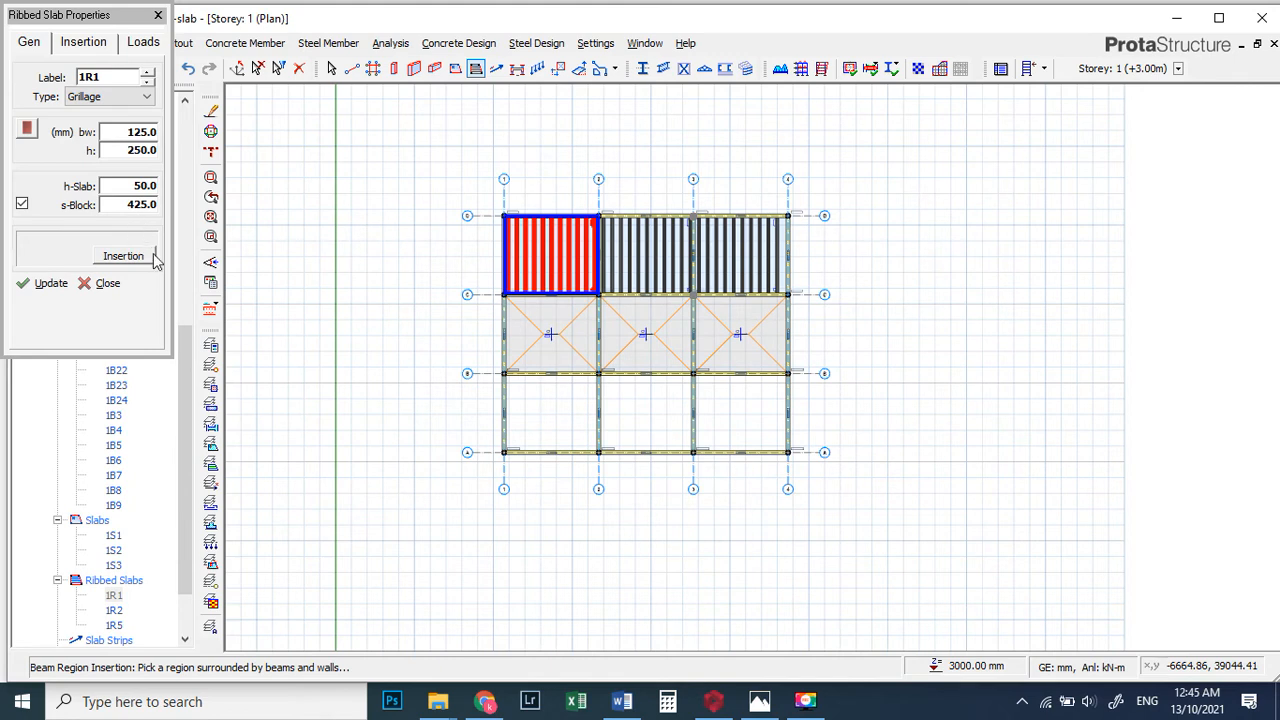
left_click(123, 204)
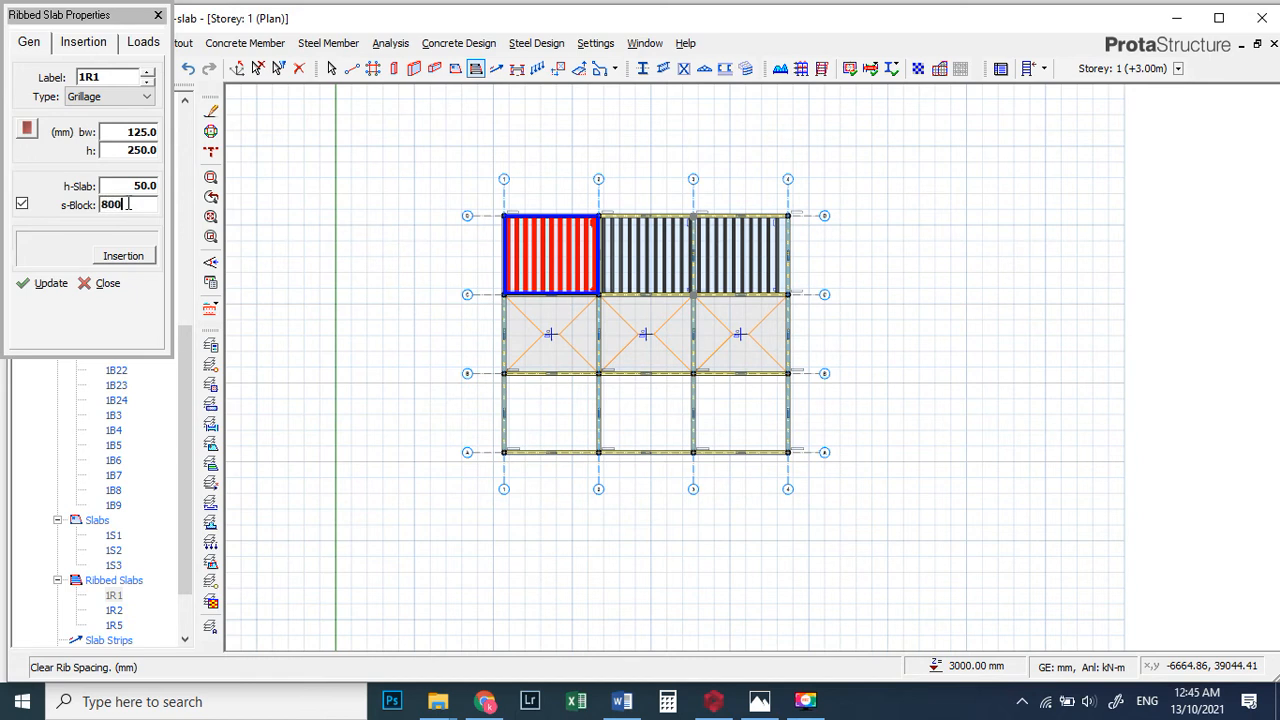
- Insert grillage ribbed slabs in the three bays between axes A and B, from axis 1 to axis 4
left_click(527, 403)
scroll(613, 400, "up", 2)
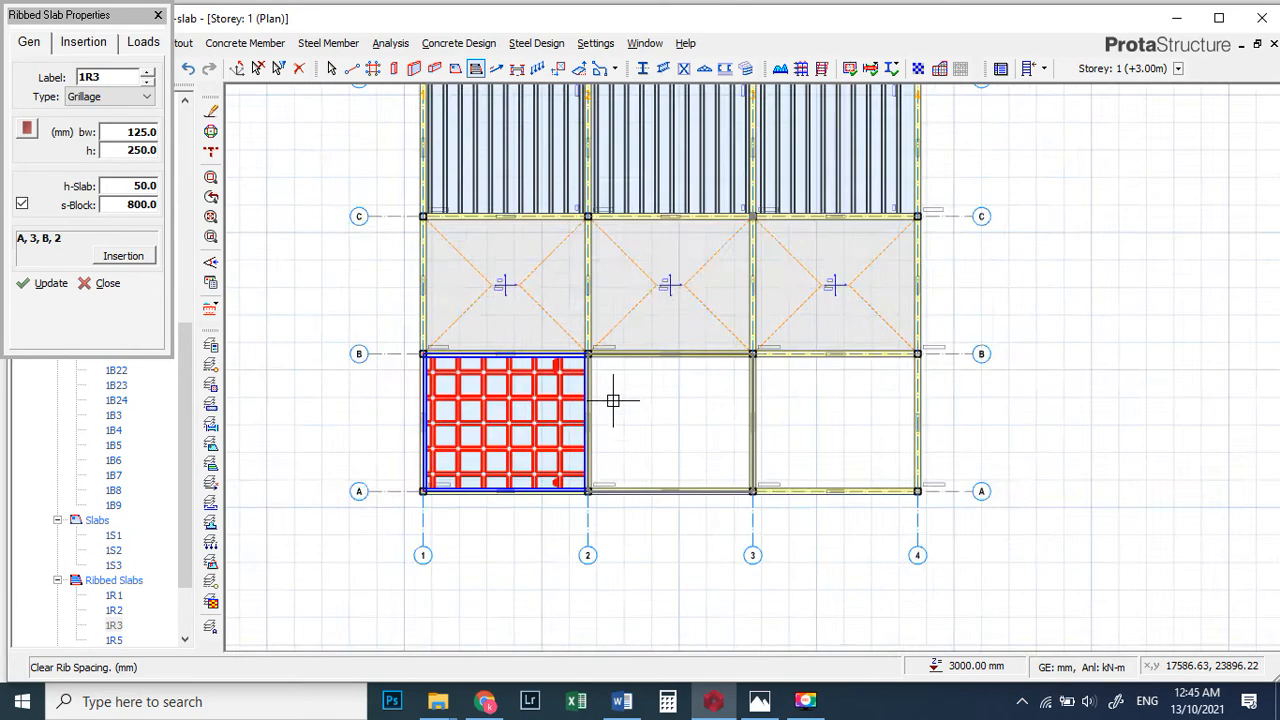
scroll(613, 400, "up", 4)
scroll(591, 366, "down", 4)
left_click(690, 398)
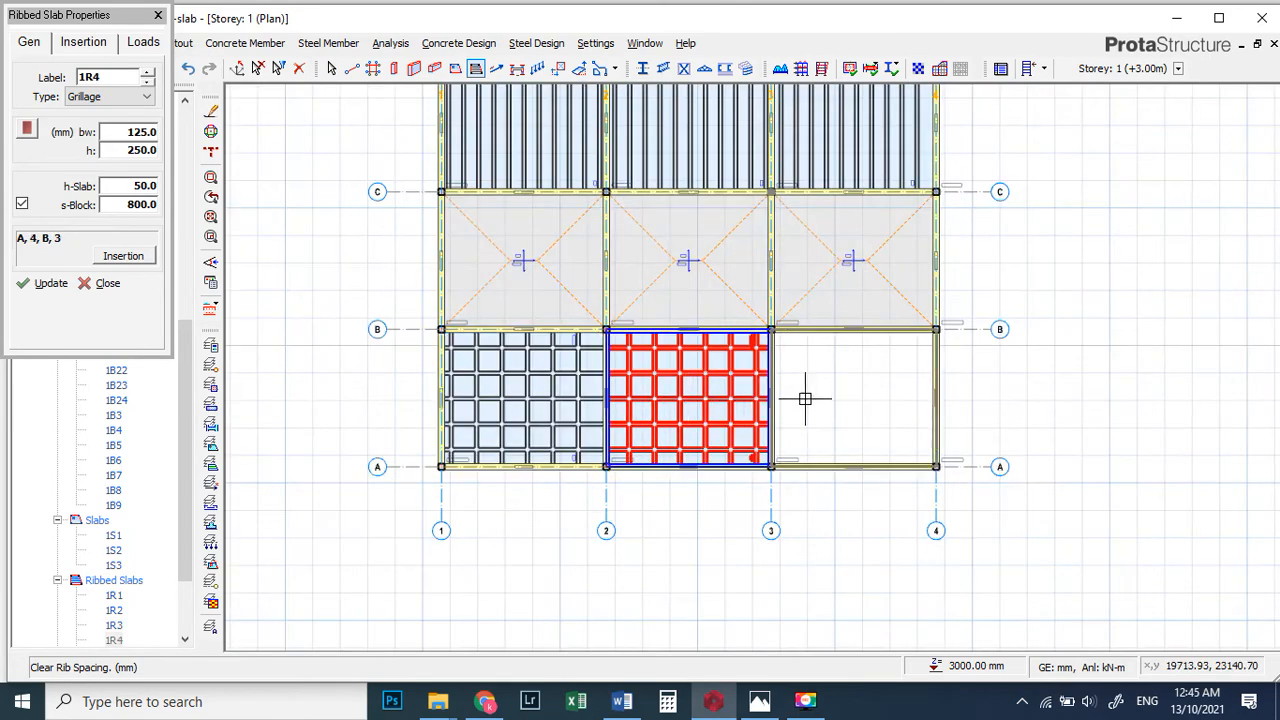
left_click(805, 399)
scroll(640, 380, "down", 3)
scroll(625, 385, "up", 3)
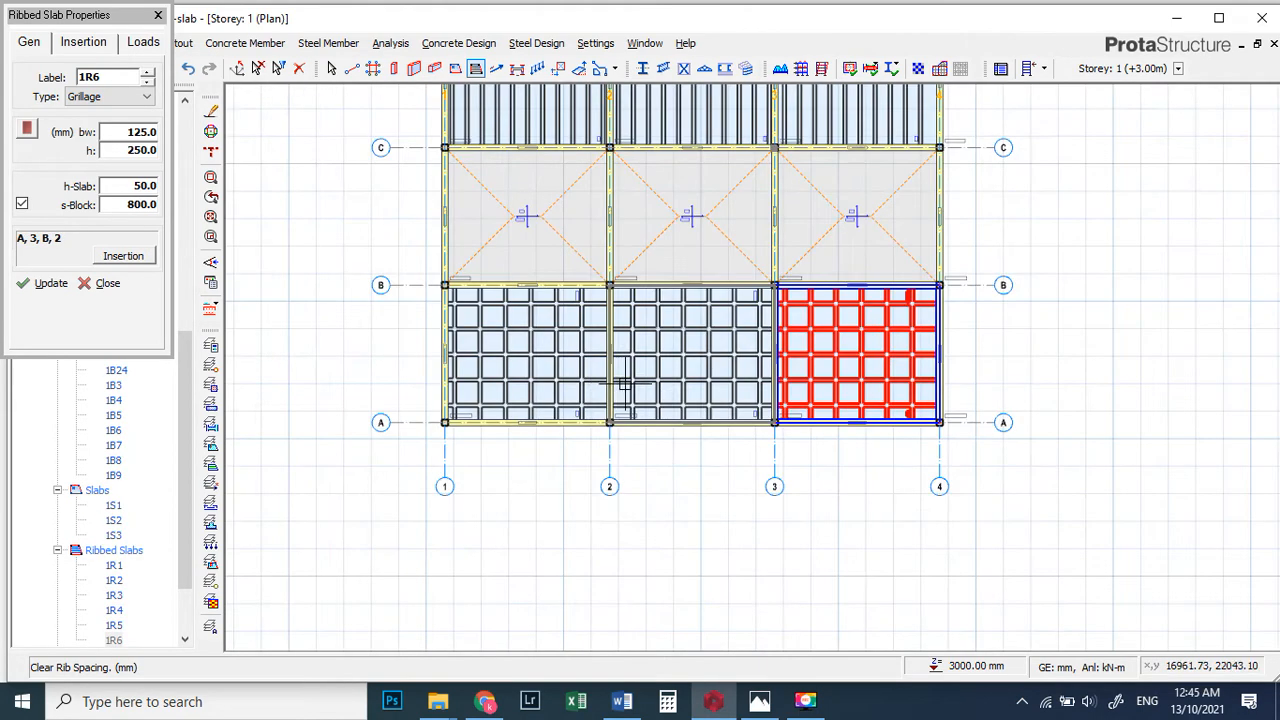
scroll(575, 374, "down", 2)
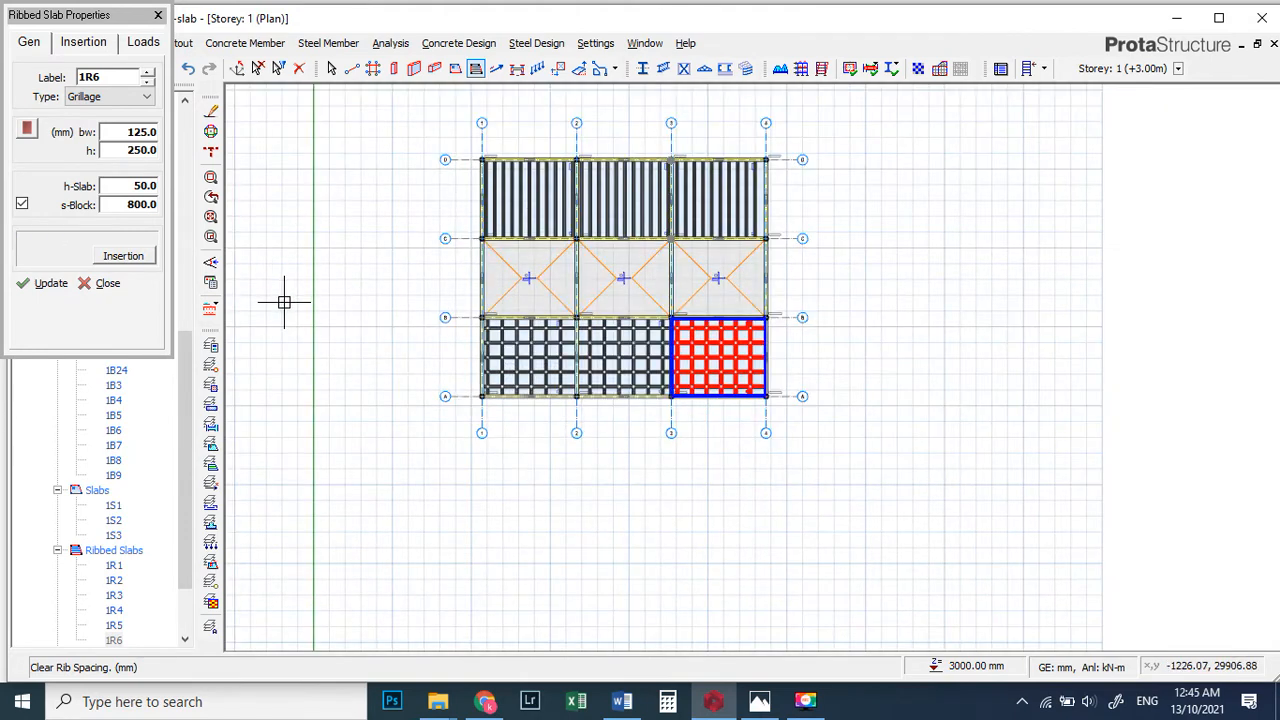
left_click(158, 15)
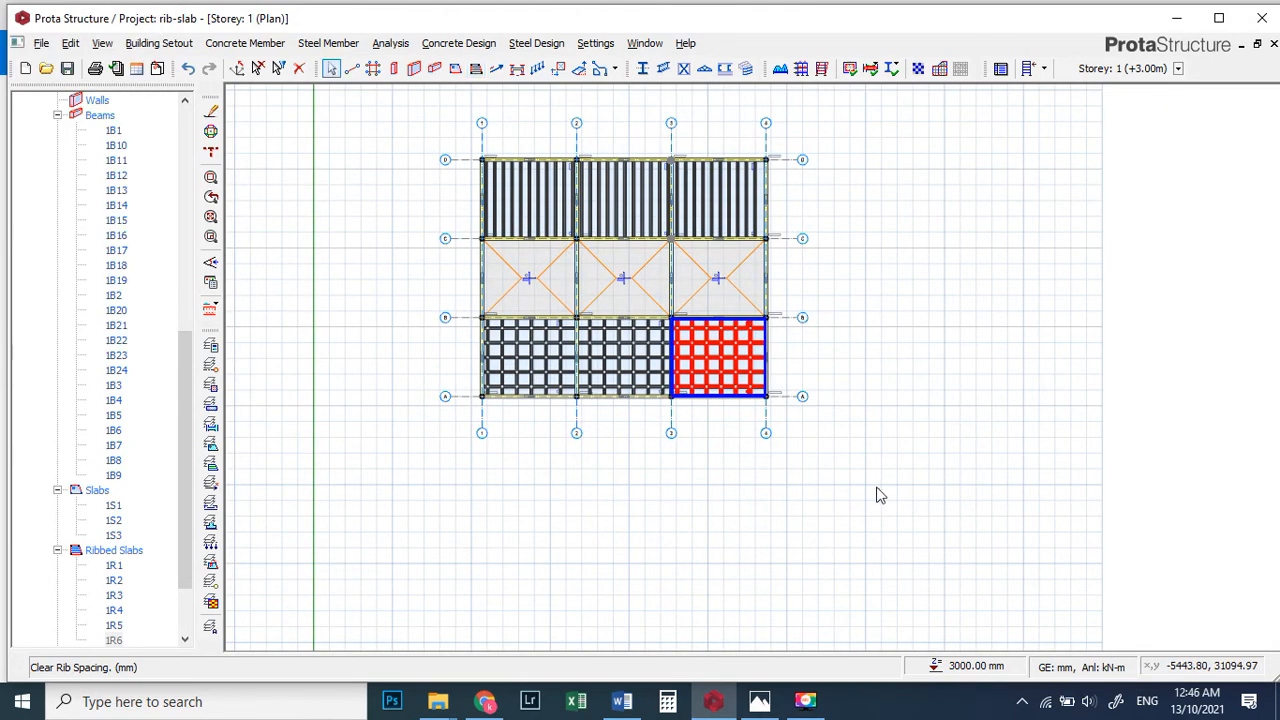
- Clear the member selection and save the project
scroll(615, 285, "up", 3)
scroll(618, 322, "down", 3)
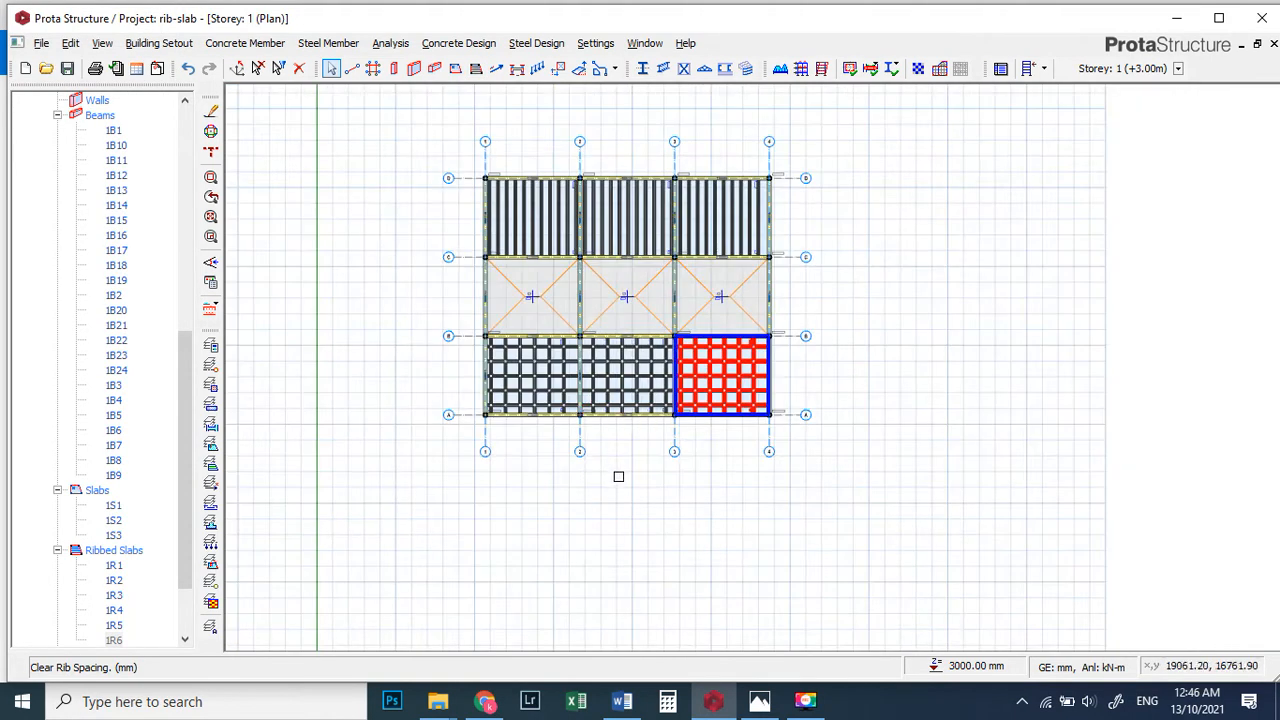
left_click(619, 477)
left_click(67, 68)
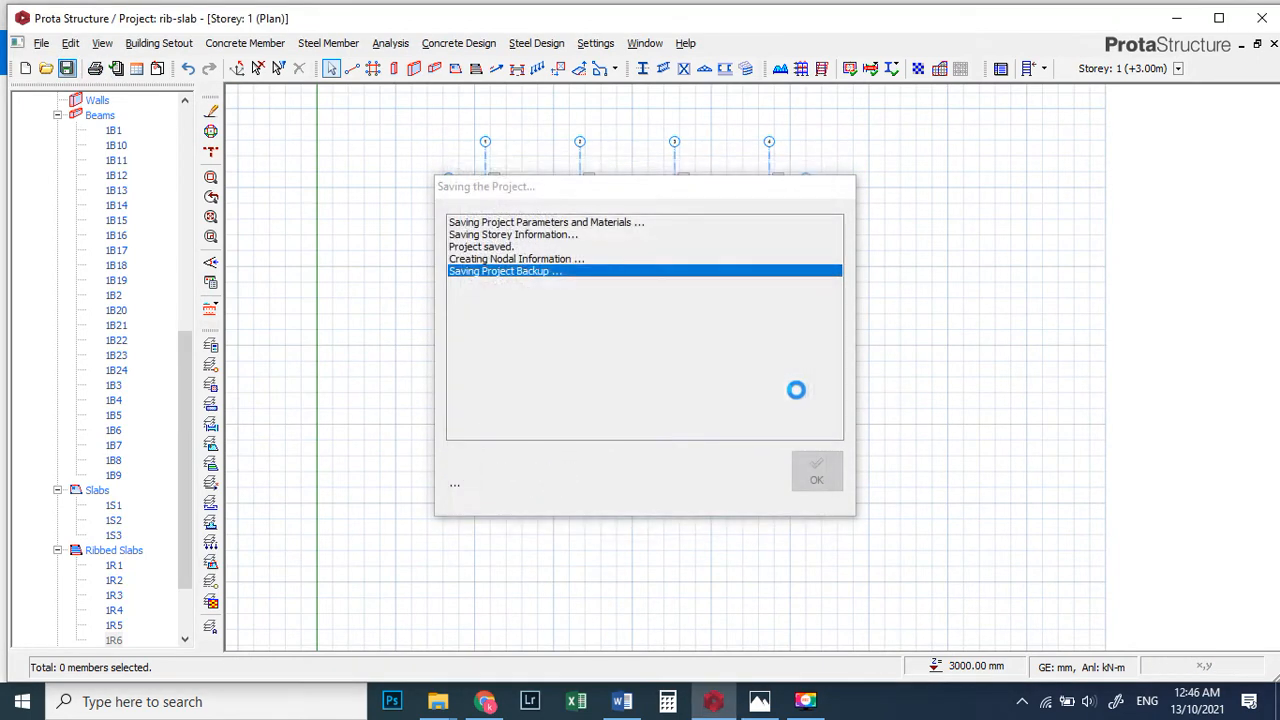
scroll(608, 261, "up", 3)
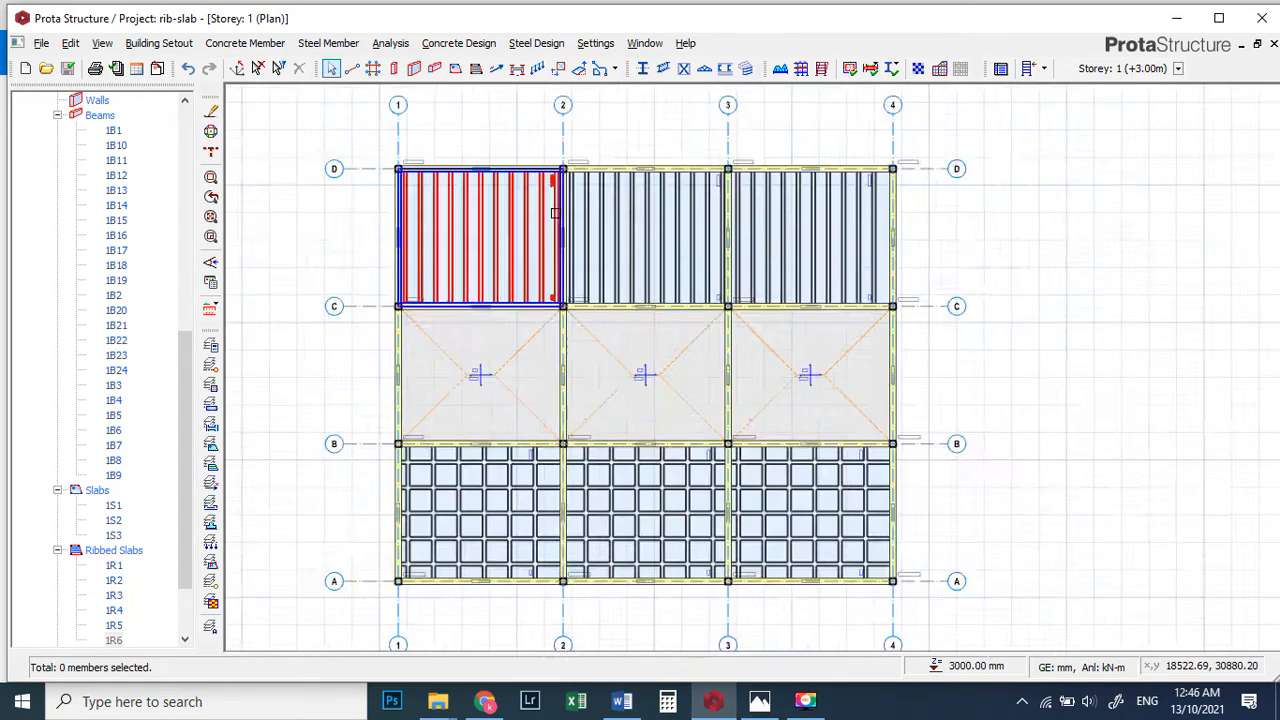
scroll(451, 449, "down", 1)
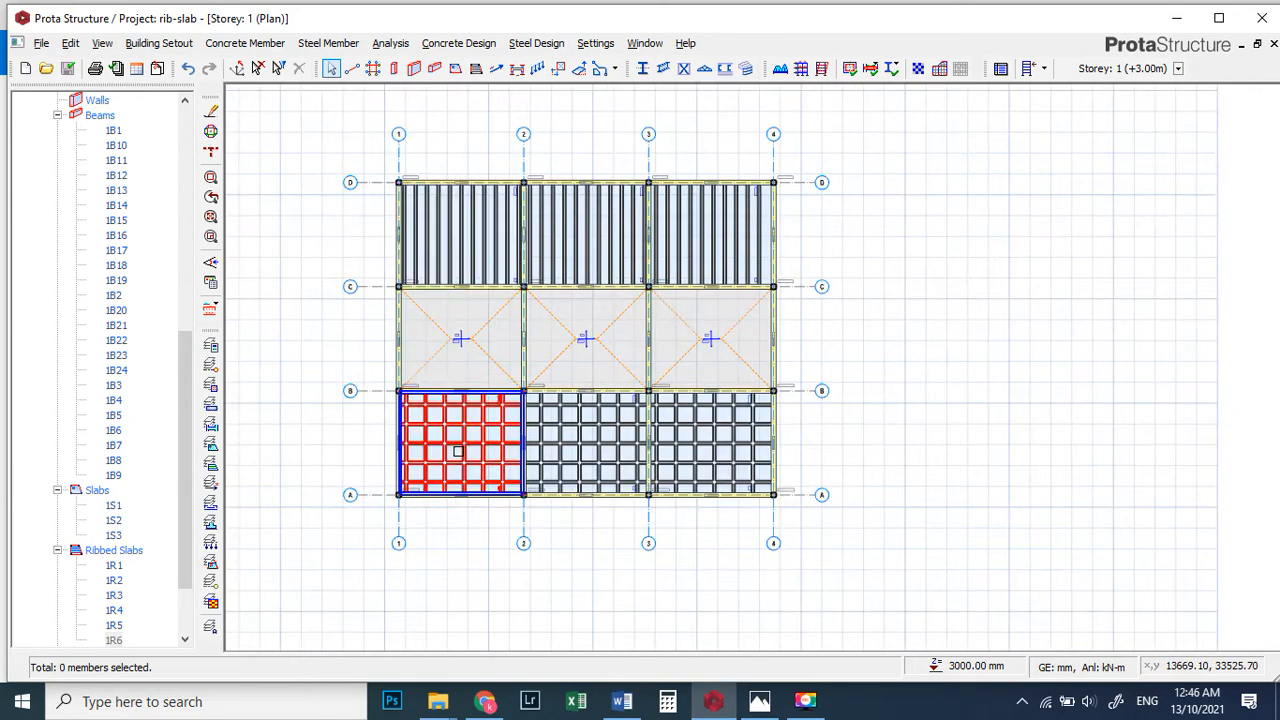
scroll(464, 458, "up", 1)
scroll(466, 453, "down", 2)
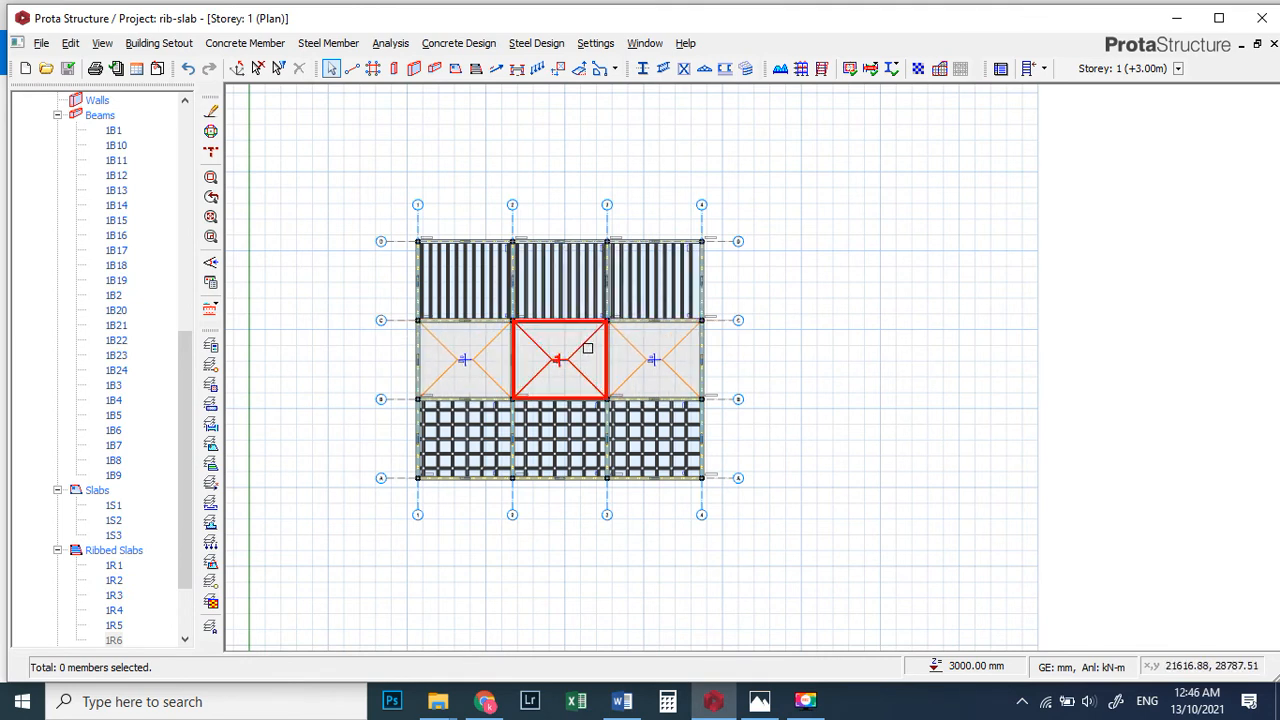
- Generate the building analysis load combinations, creating the unfactored G+Q combination and the factored G combination for Steel Only
left_click(389, 46)
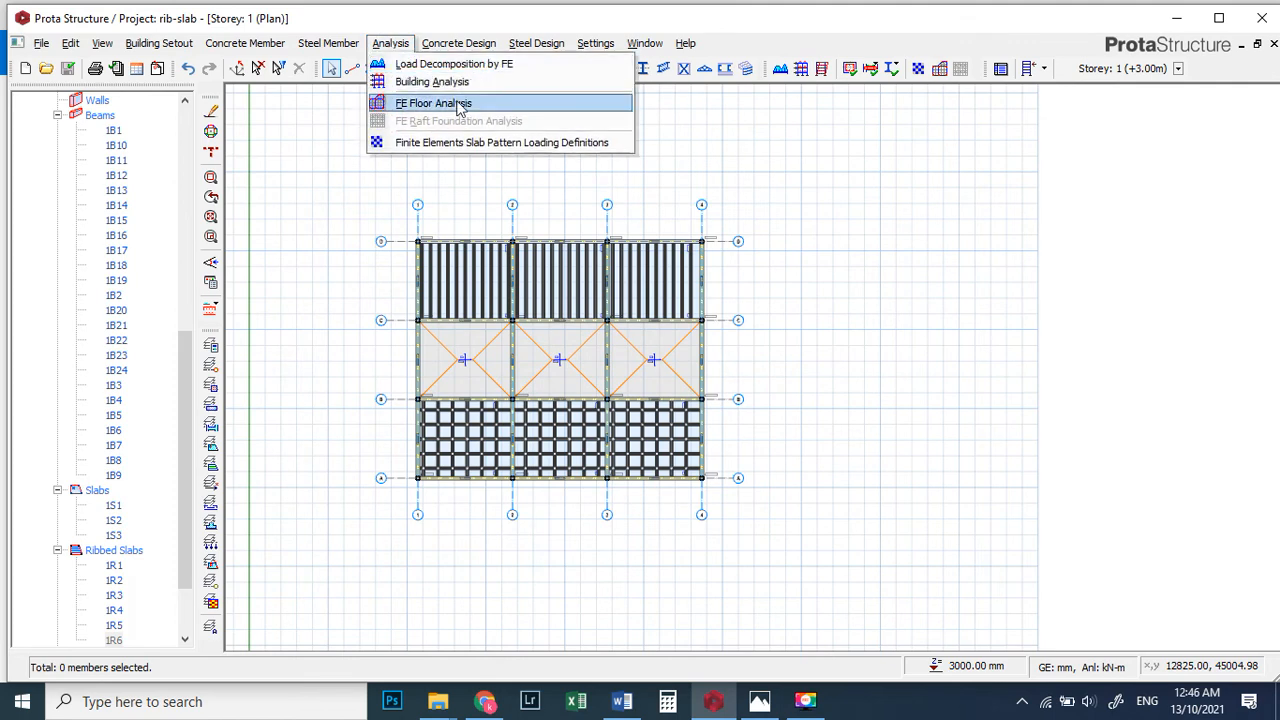
left_click(447, 83)
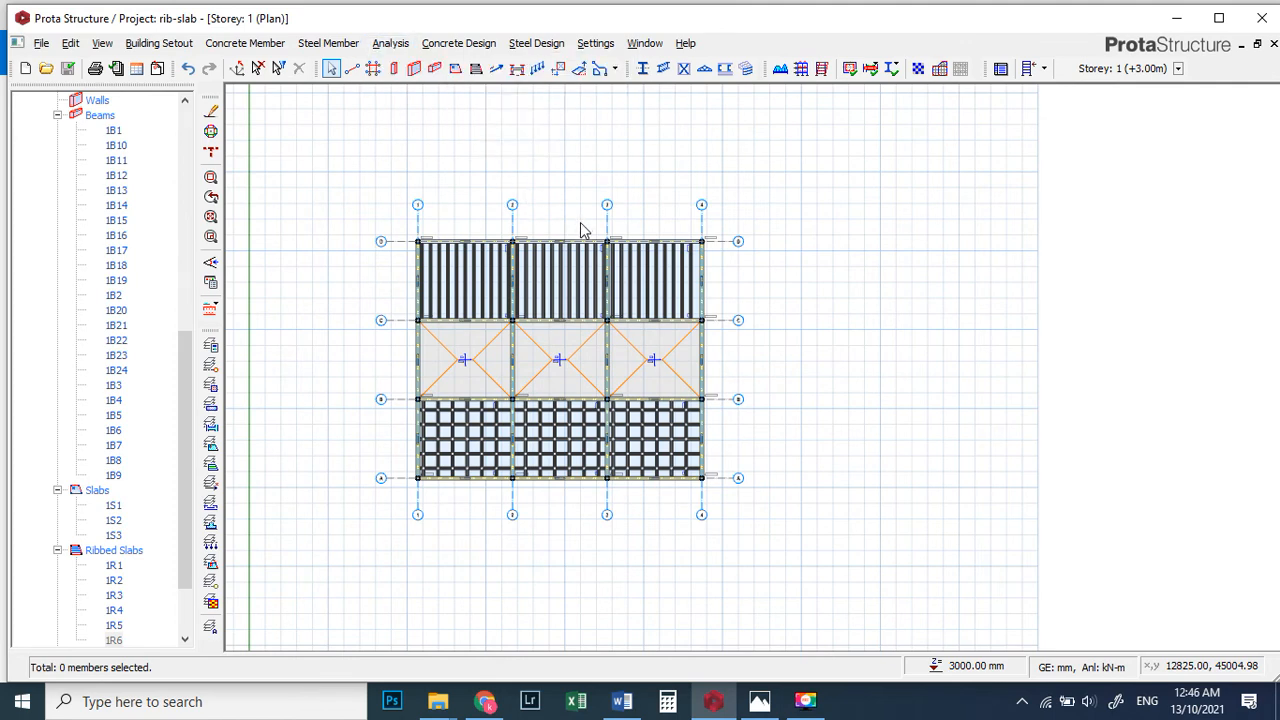
left_click(711, 222)
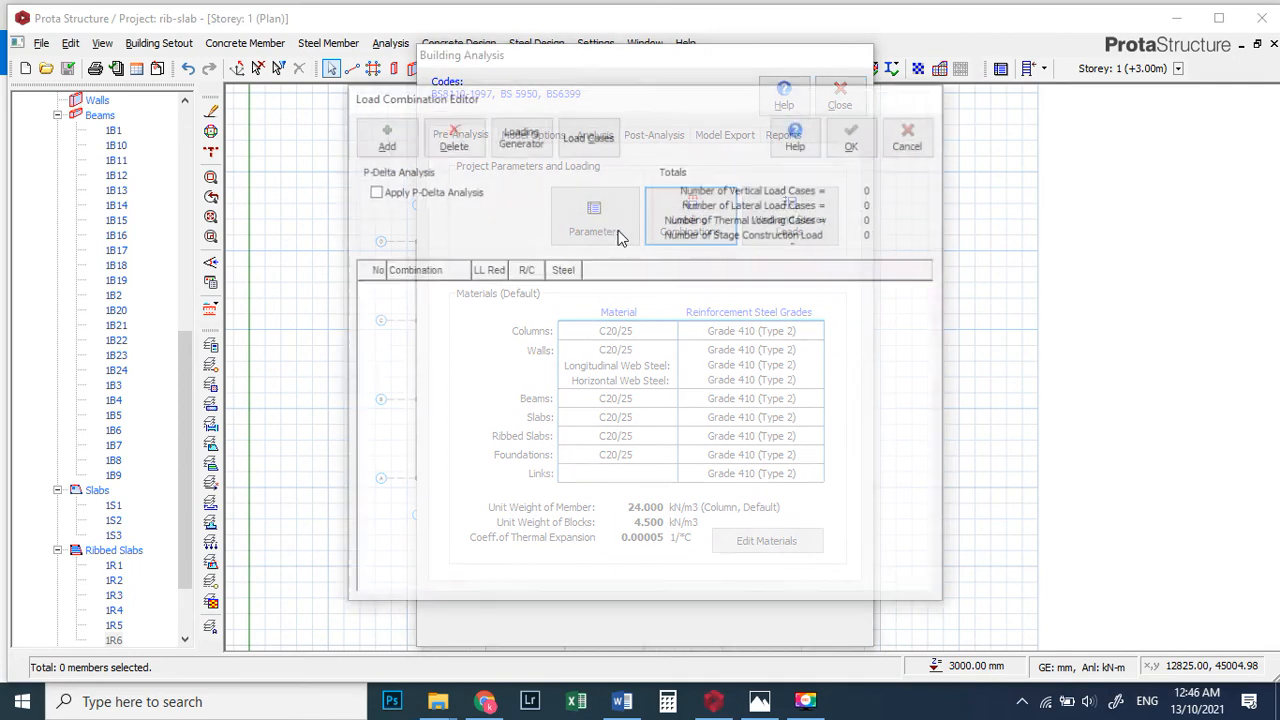
left_click(518, 136)
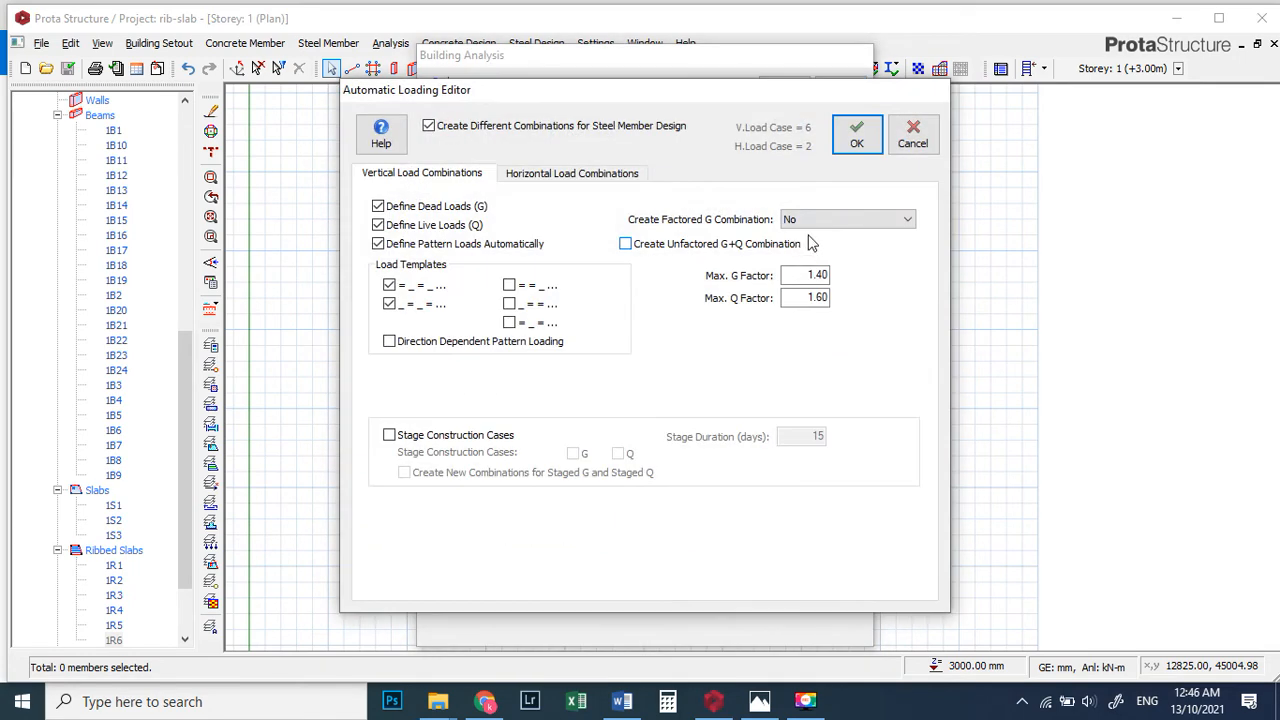
left_click(717, 246)
left_click(856, 141)
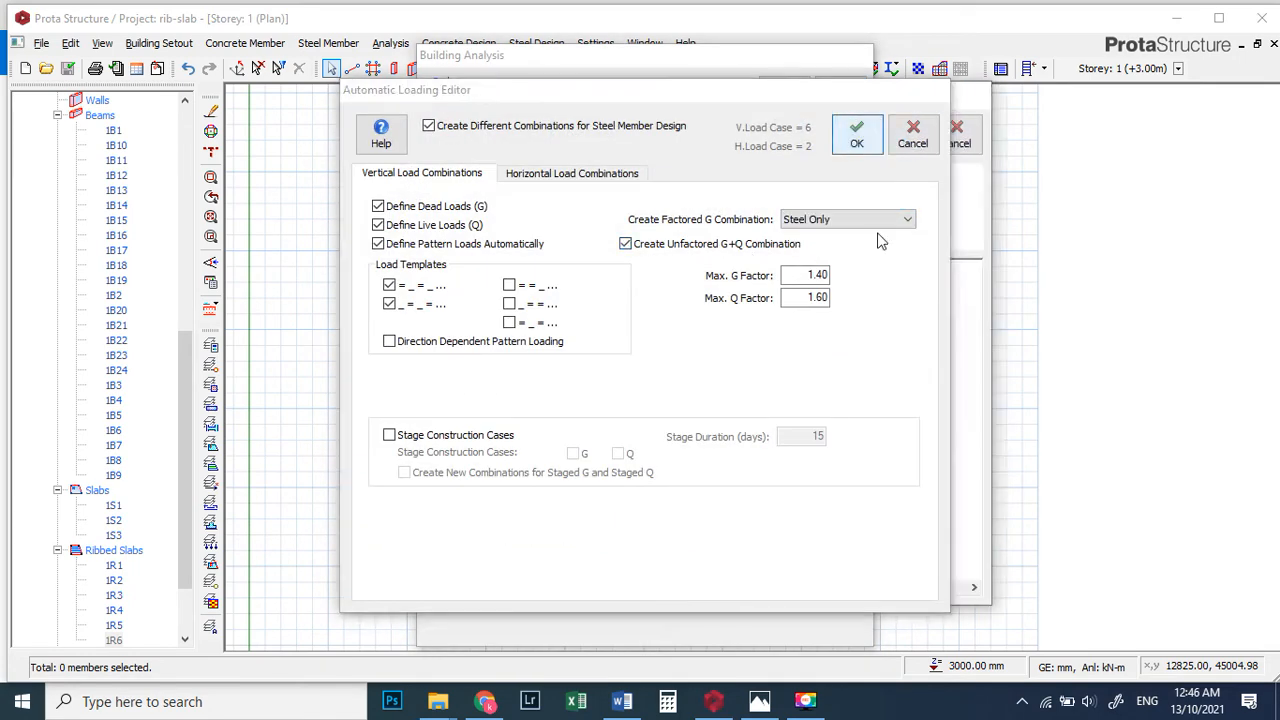
left_click(897, 141)
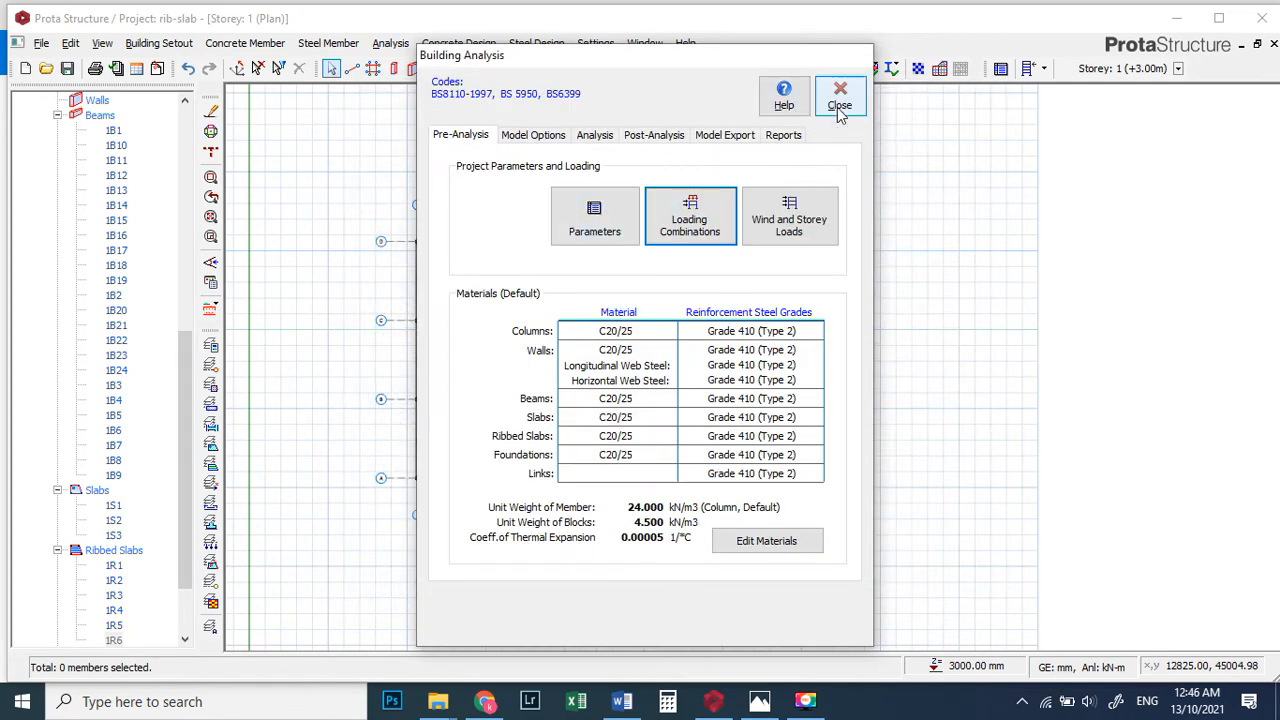
- In the default materials, exclude Y10, Y13 and Y32 from the concrete column rebar diameters, keeping Y16, Y20 and Y25
left_click(771, 530)
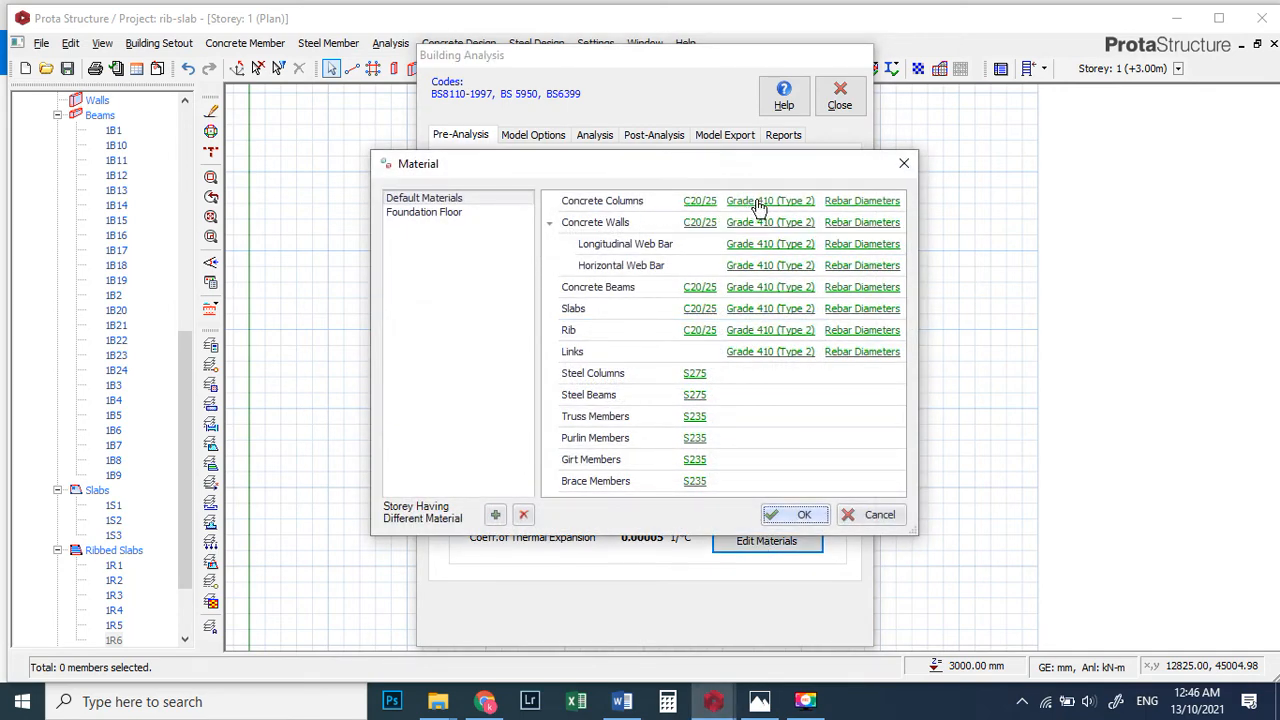
left_click(857, 203)
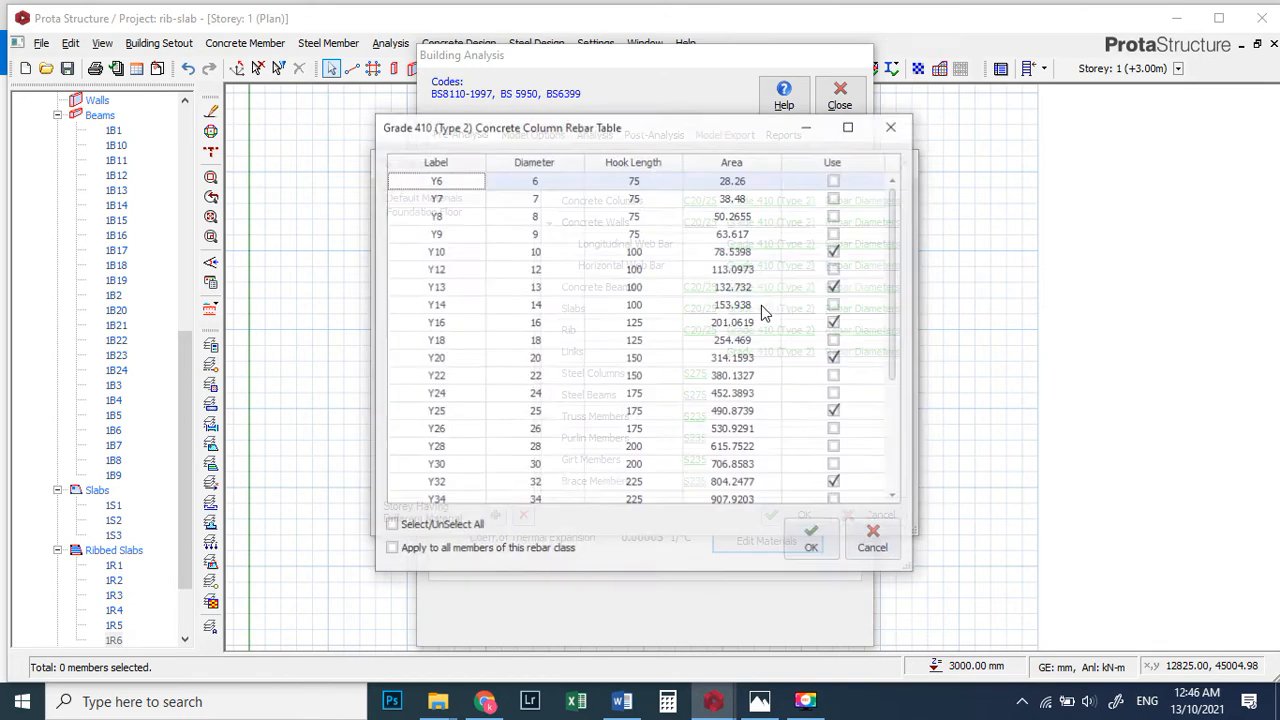
left_click(835, 251)
left_click(835, 287)
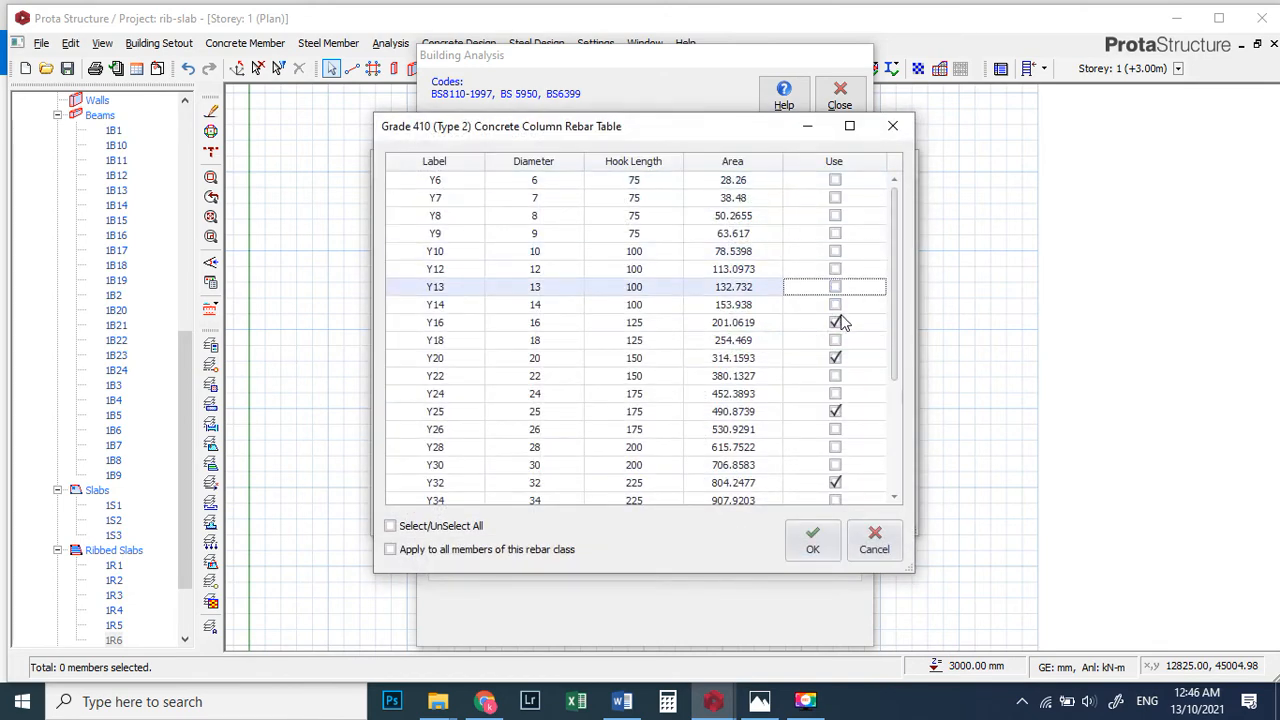
left_click(835, 322)
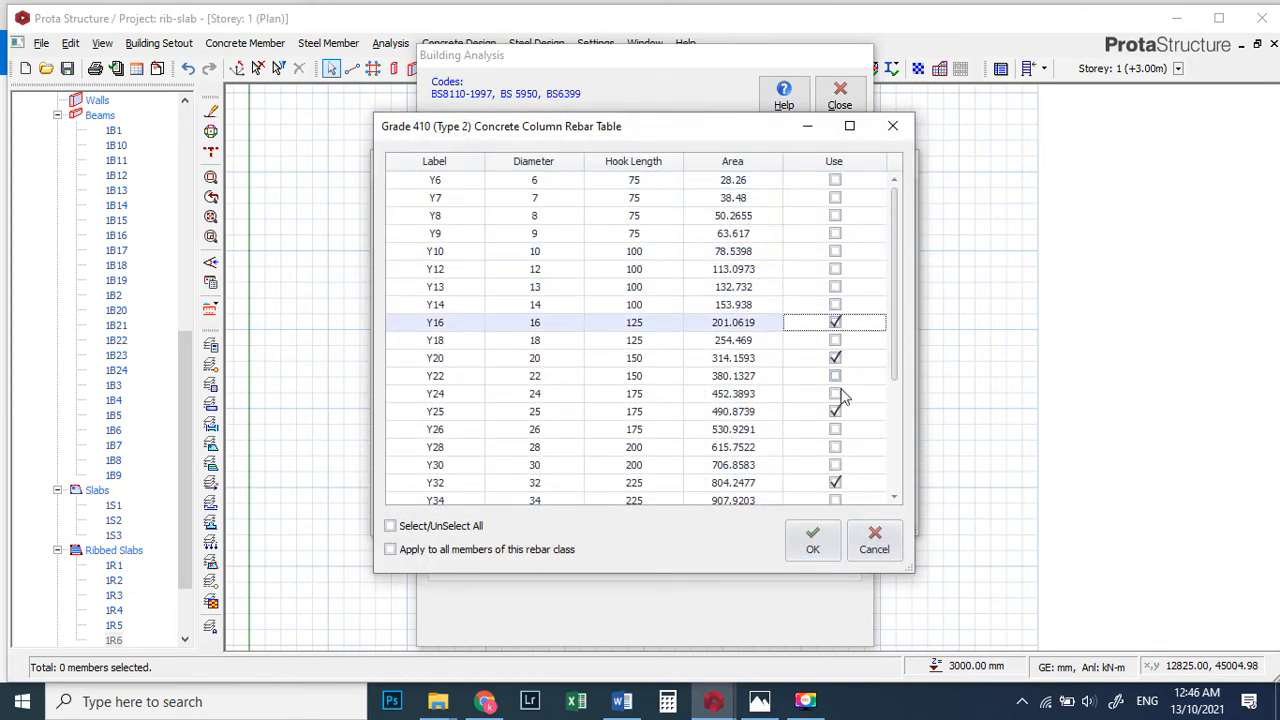
left_click(835, 483)
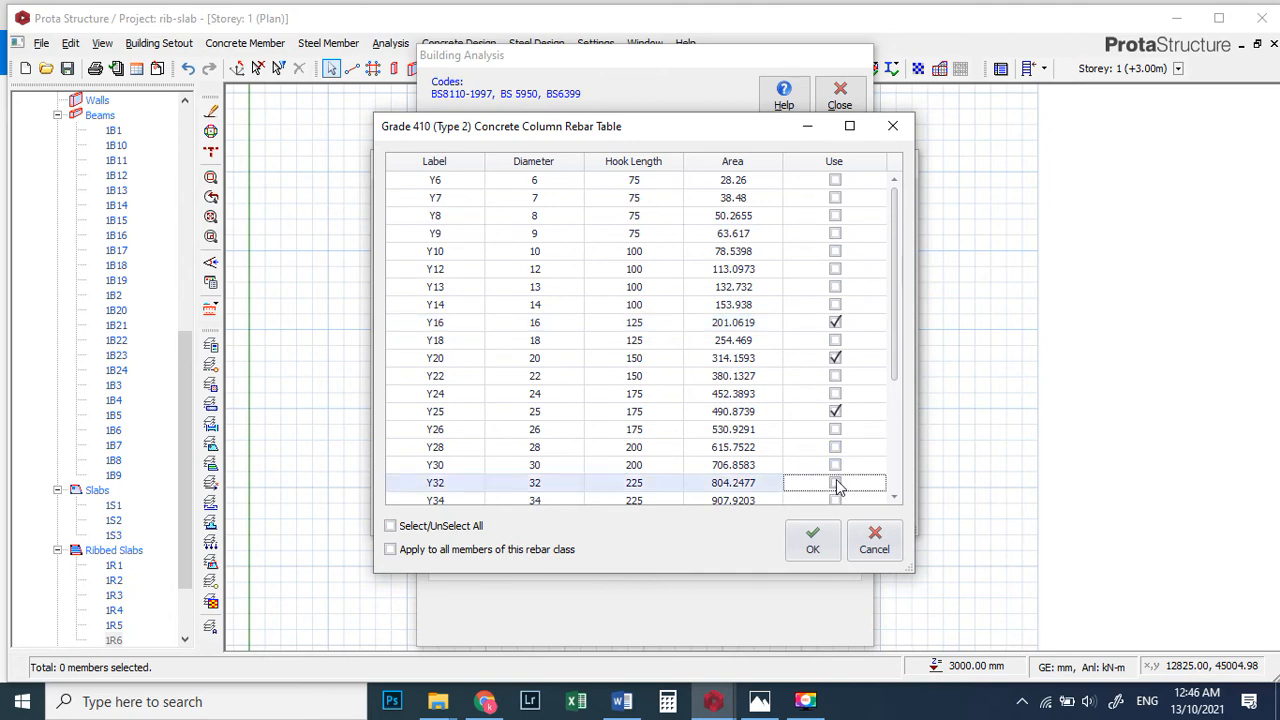
left_click(812, 540)
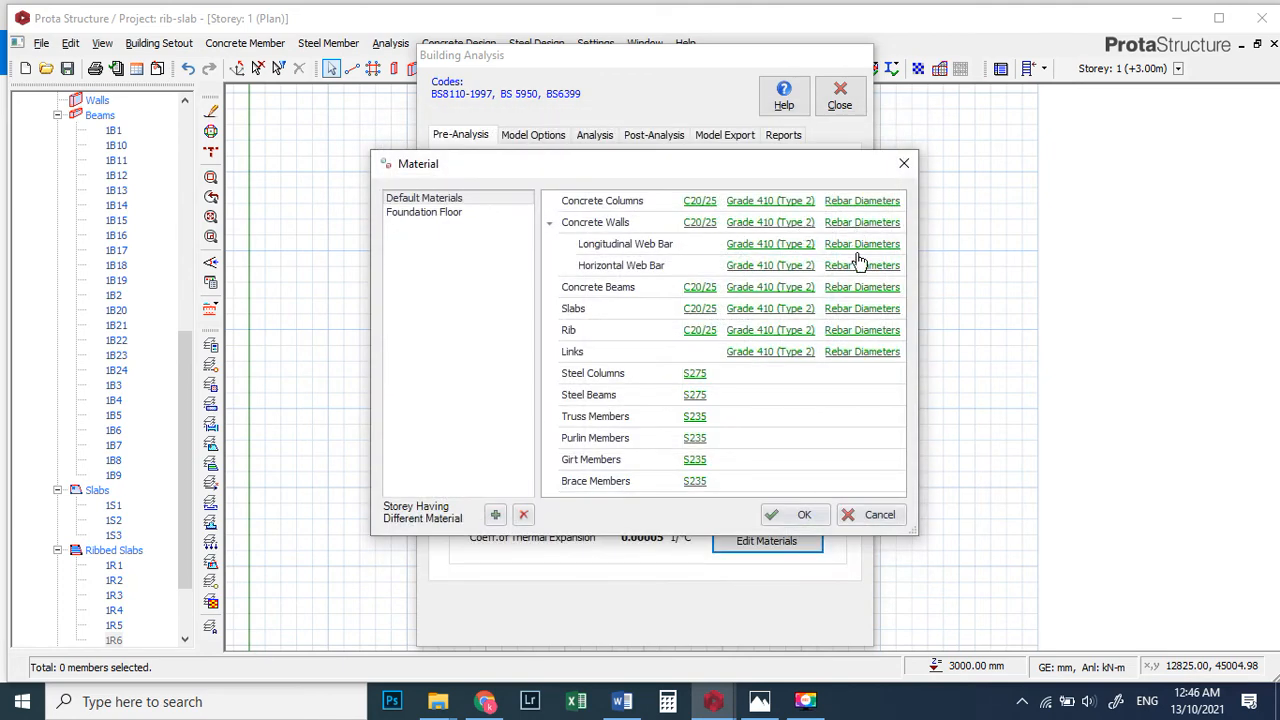
- Exclude Y10, Y13 and Y32 from the concrete beam rebar diameters, keeping Y16, Y20 and Y25
left_click(853, 290)
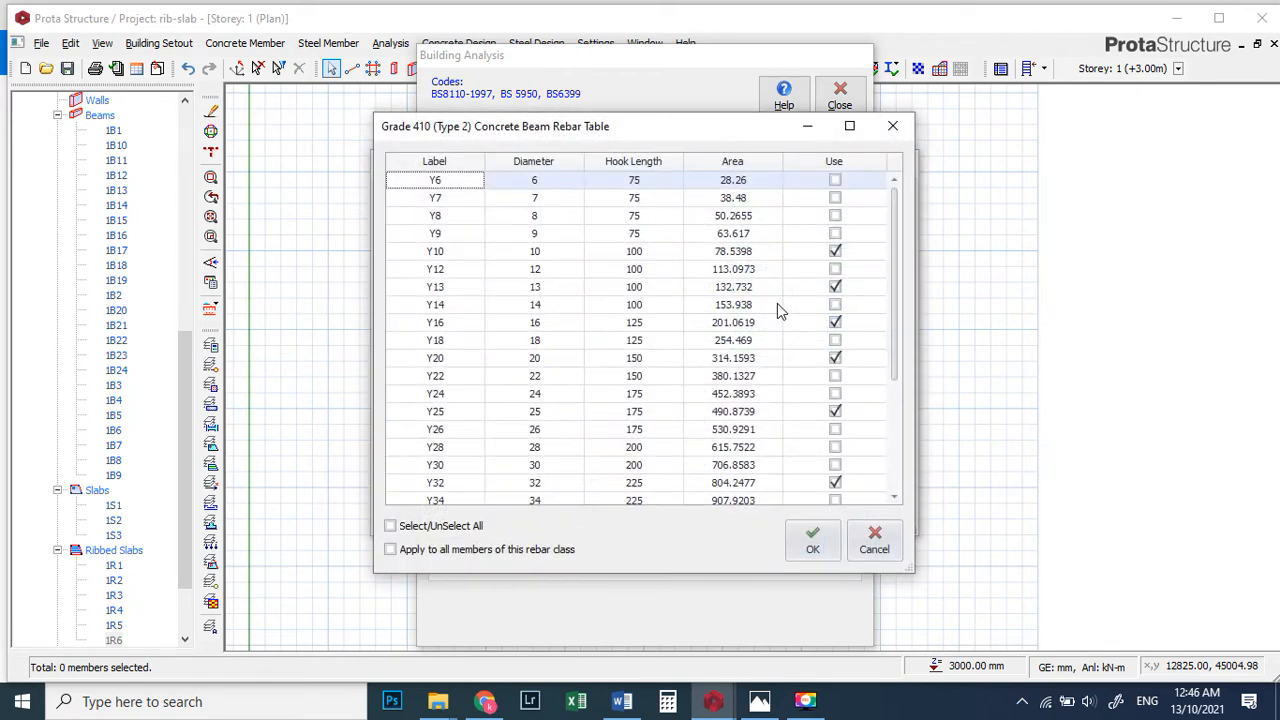
left_click(835, 251)
left_click(835, 287)
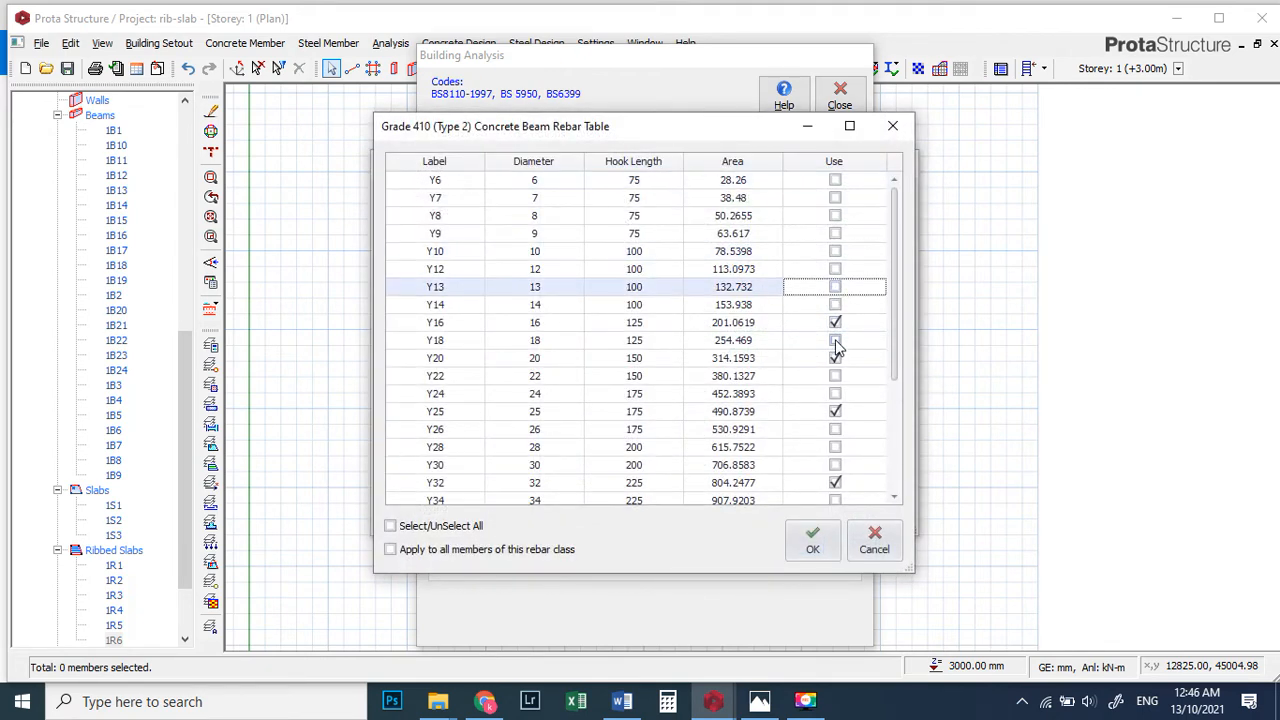
left_click(835, 483)
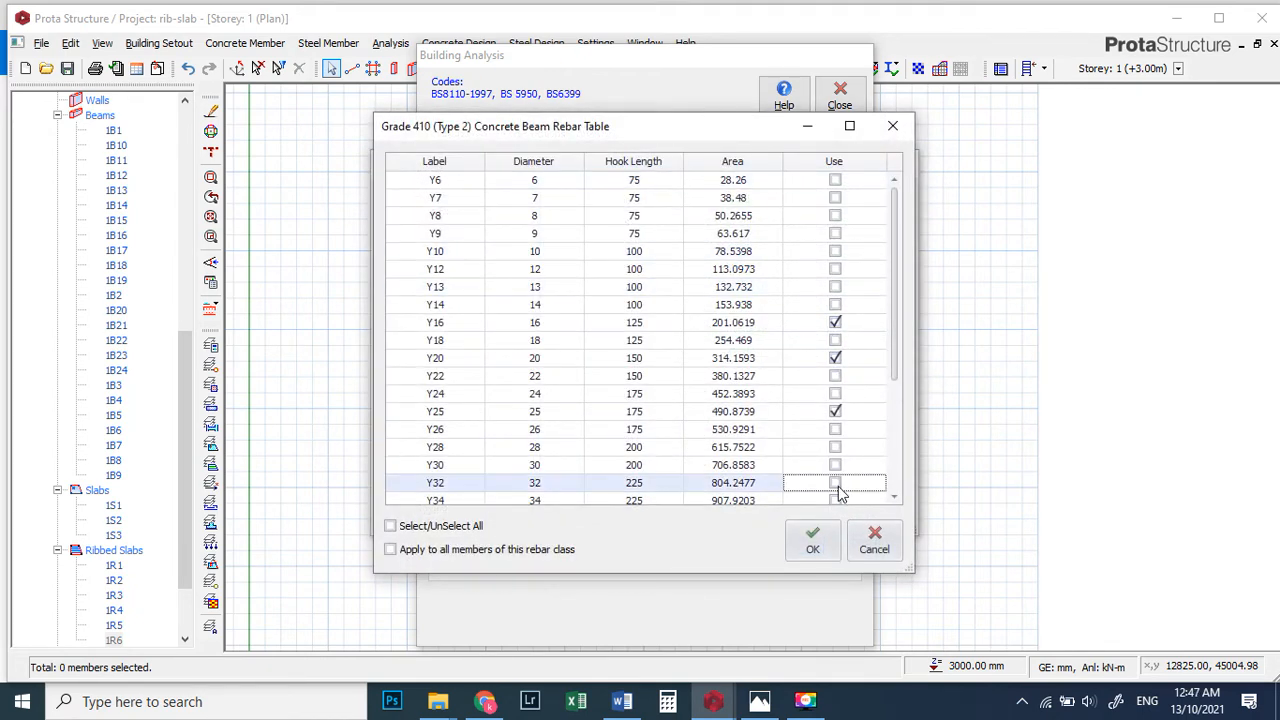
left_click(812, 541)
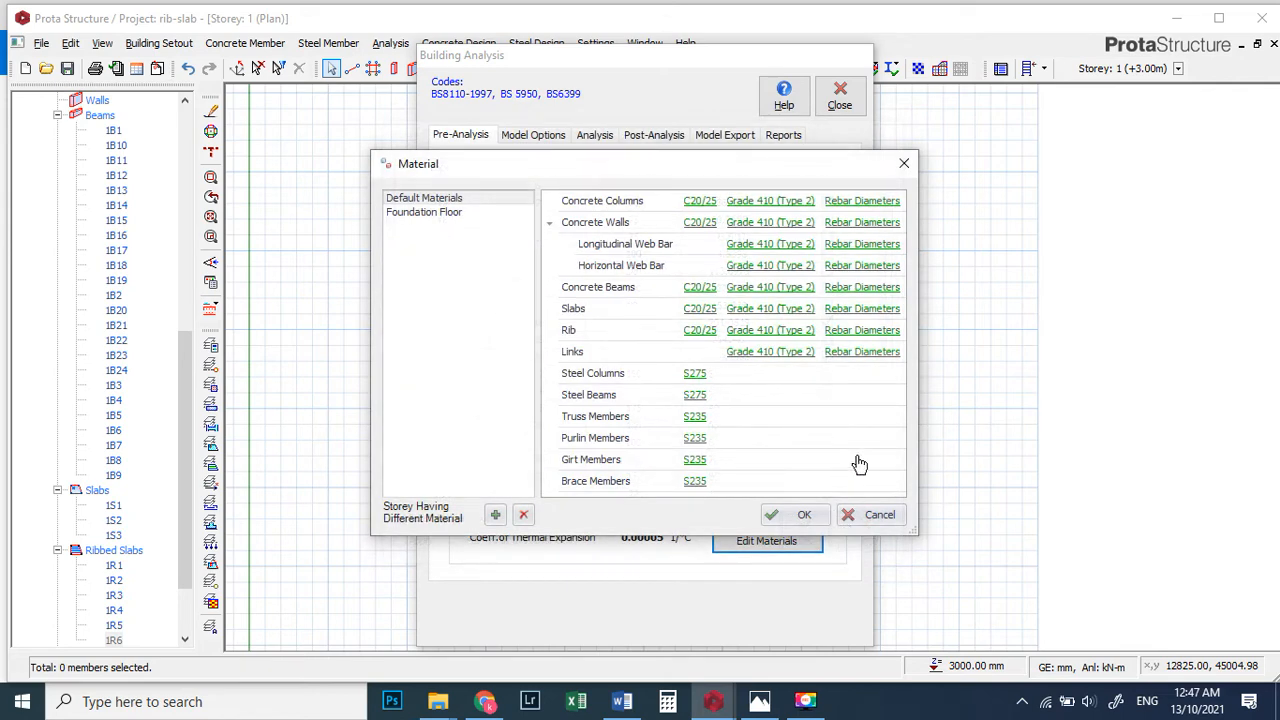
- Restrict the concrete slab rebar diameters to Y12 only
left_click(866, 311)
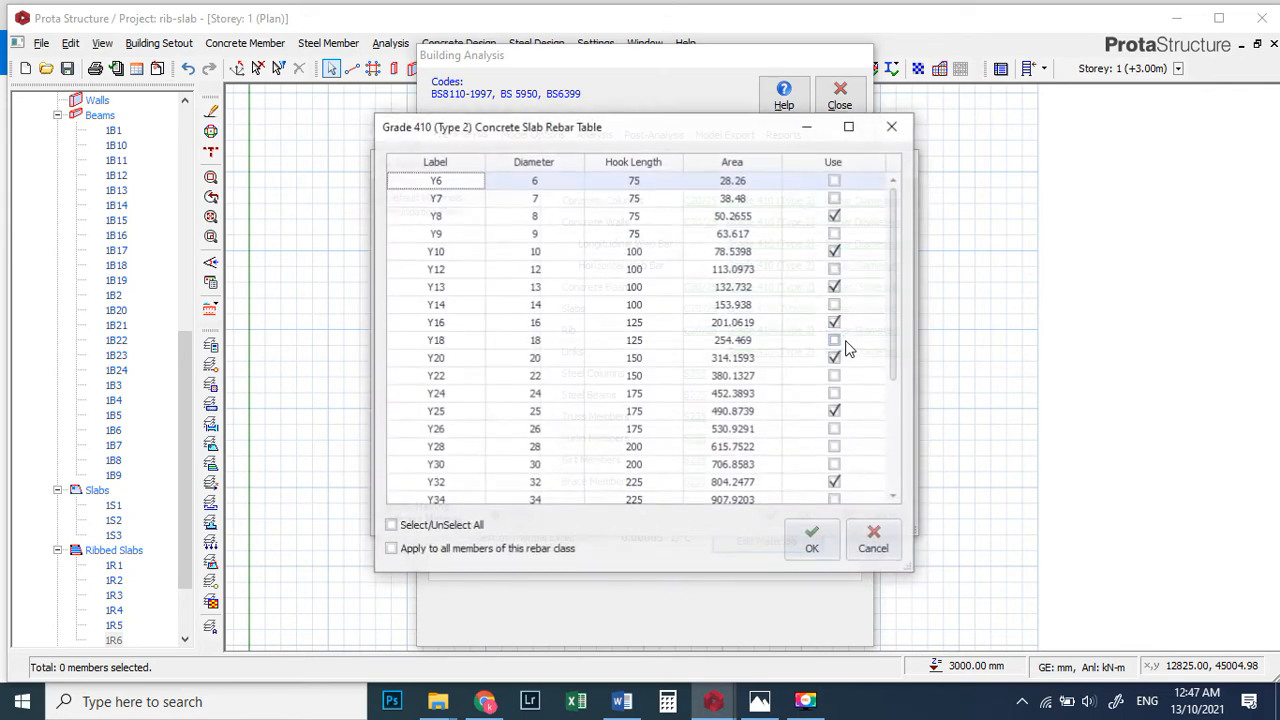
left_click(836, 217)
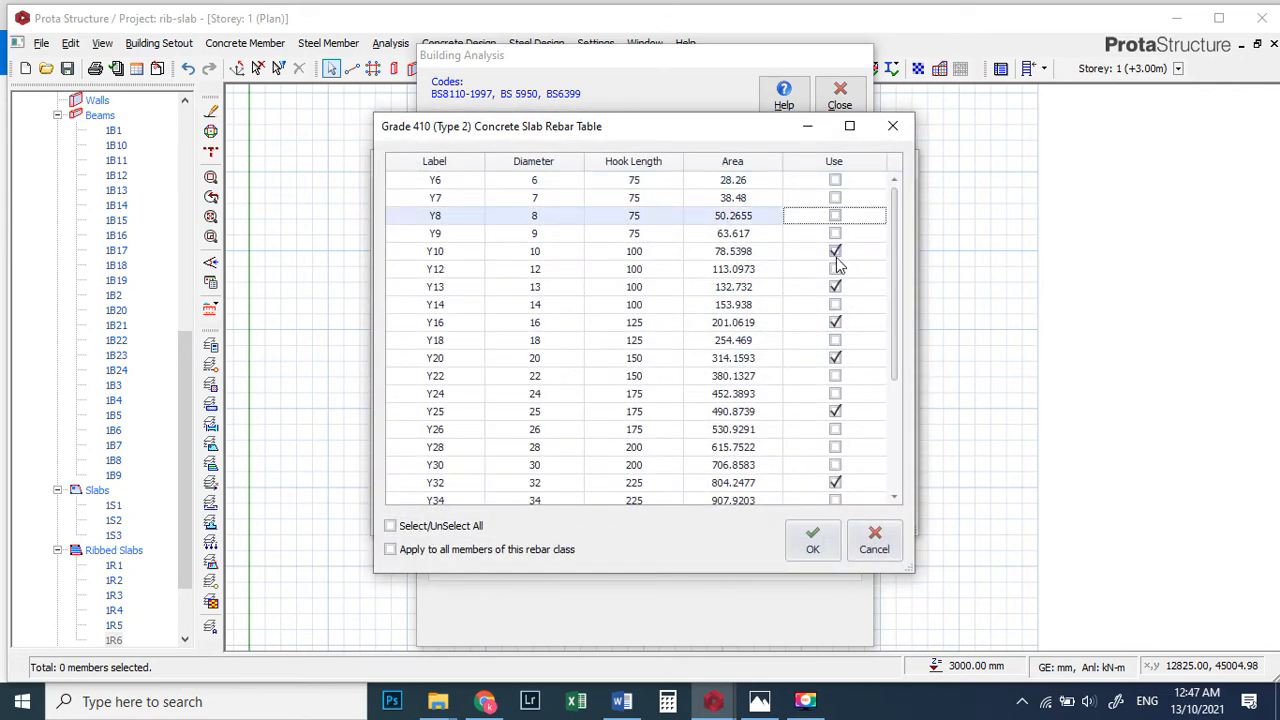
left_click(836, 252)
left_click(836, 269)
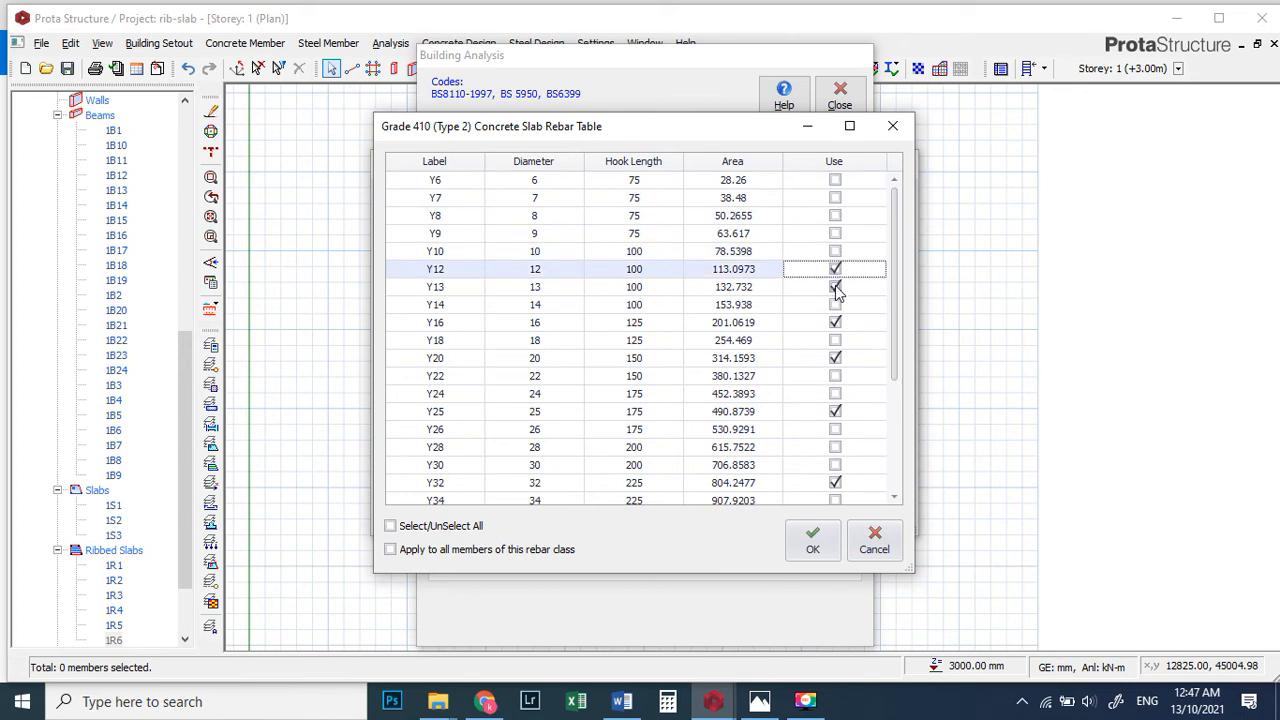
left_click(836, 287)
left_click(836, 323)
left_click(836, 358)
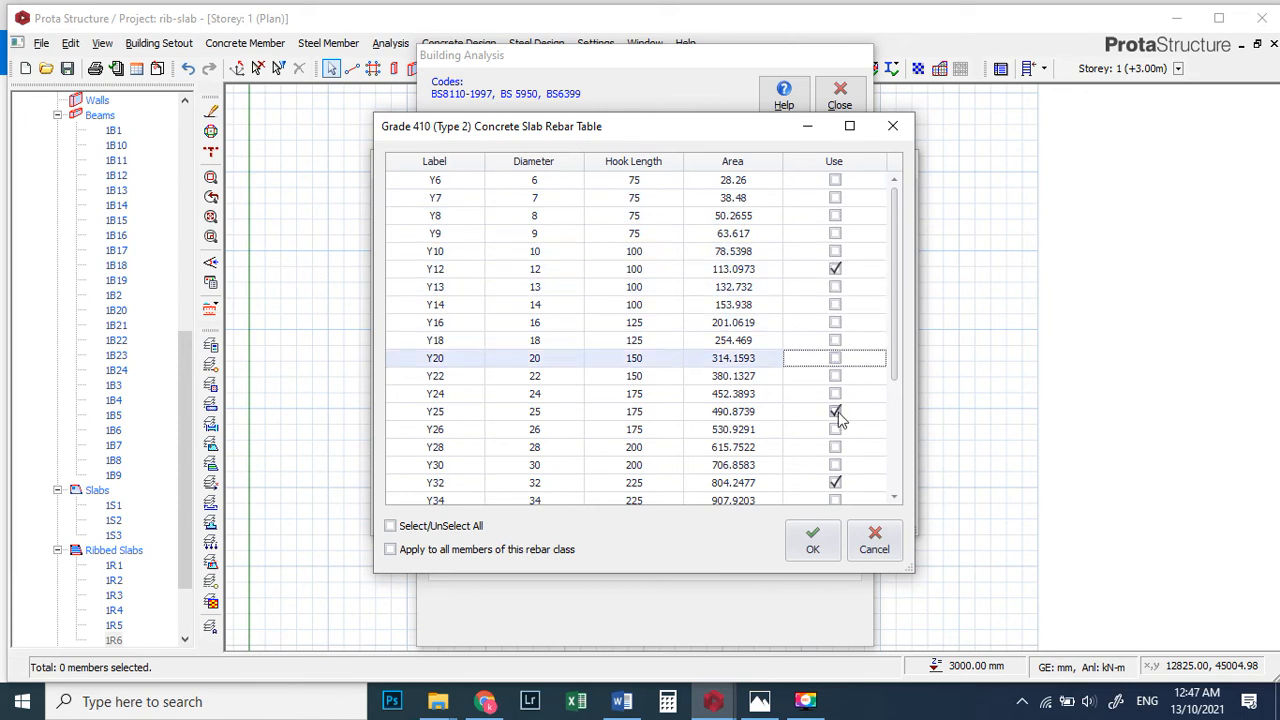
left_click(836, 412)
left_click(836, 483)
left_click(812, 540)
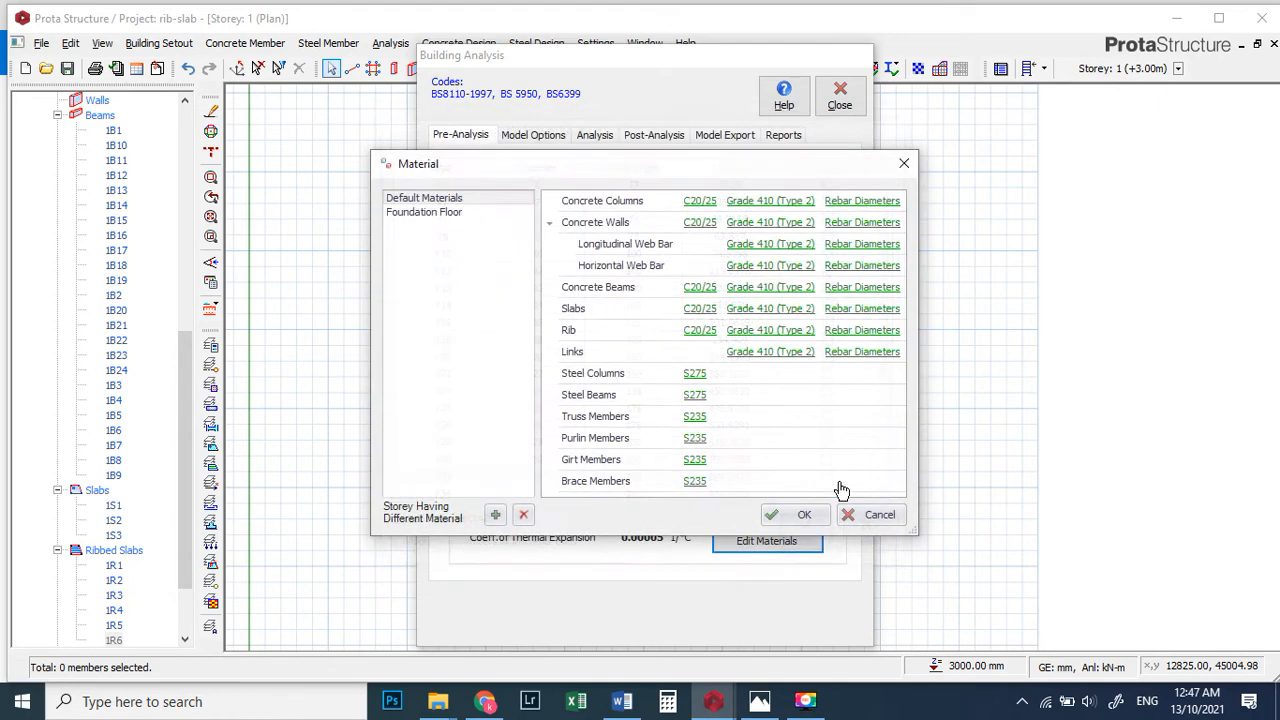
- Limit the rib slab rebar diameters to Y12, Y16 and Y20
left_click(857, 337)
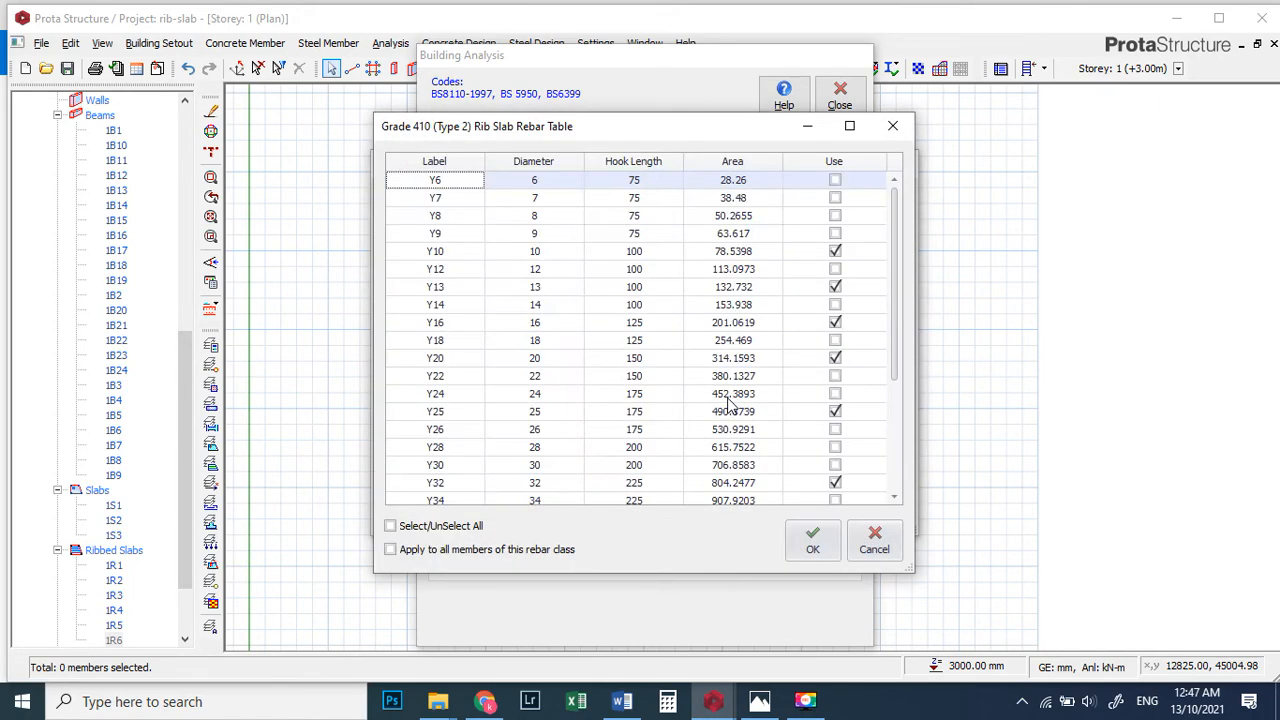
left_click(835, 251)
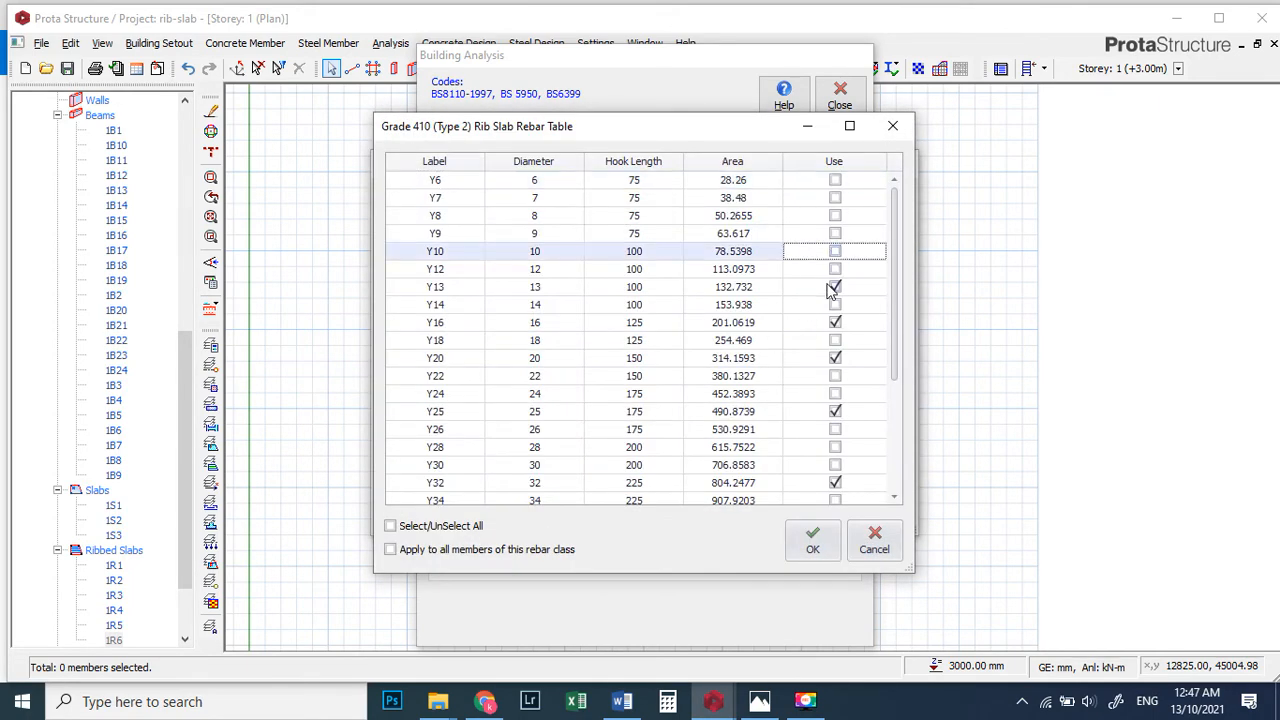
left_click(836, 270)
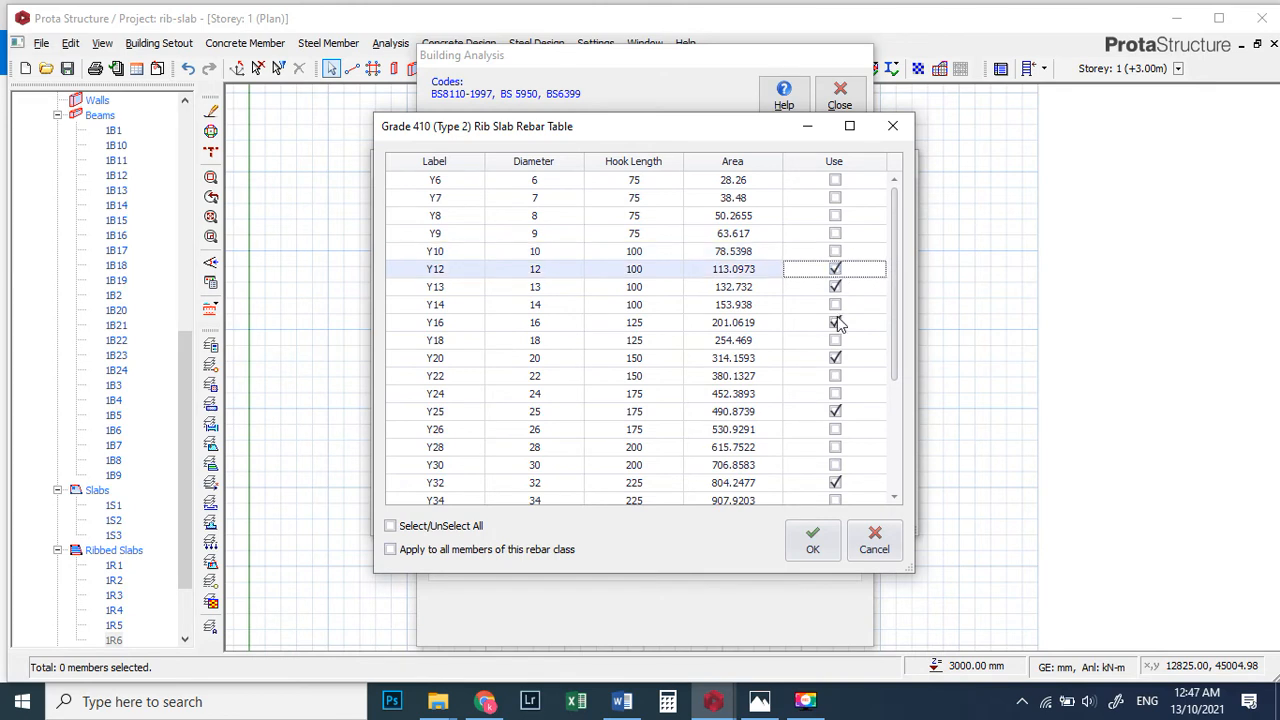
left_click(837, 289)
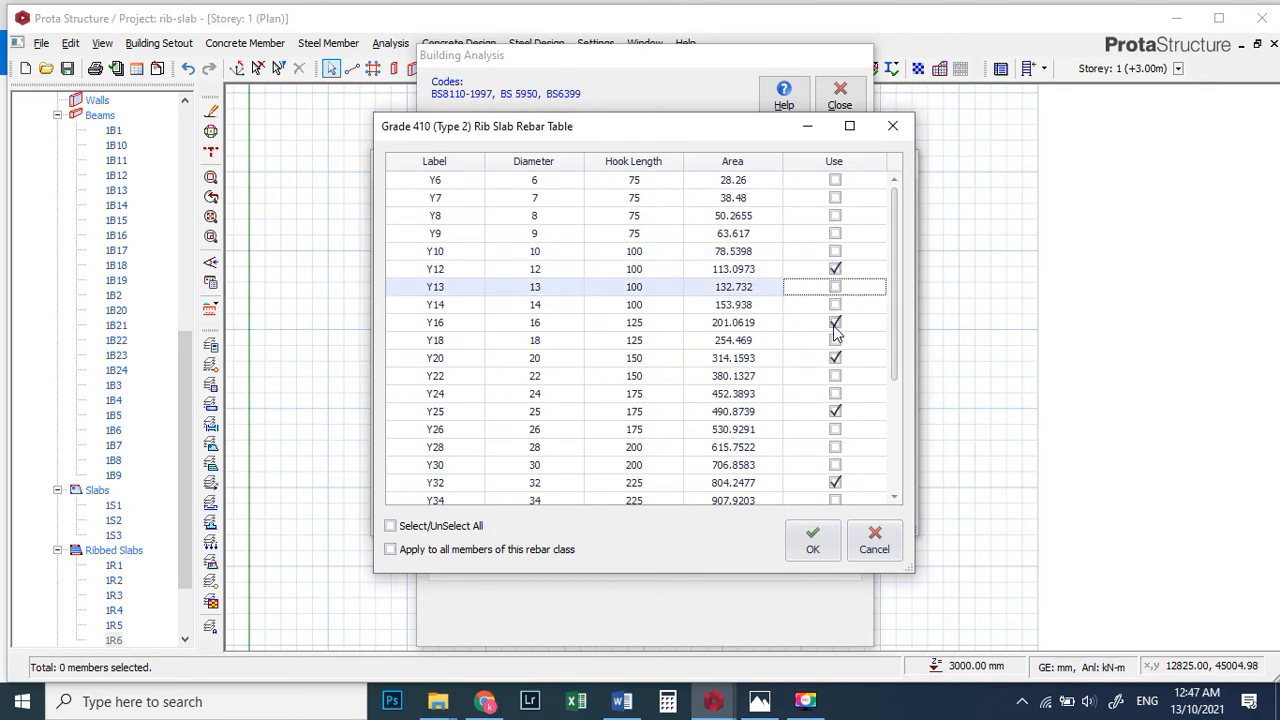
left_click(836, 412)
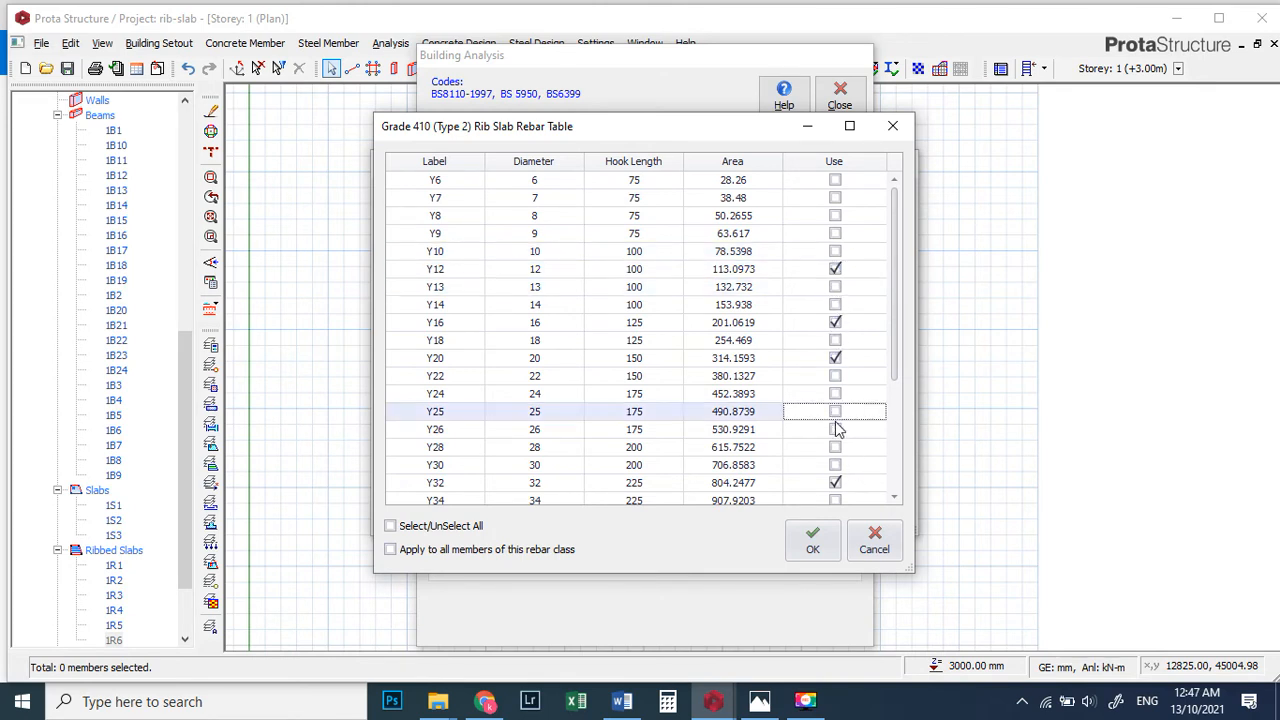
left_click(836, 484)
left_click(823, 534)
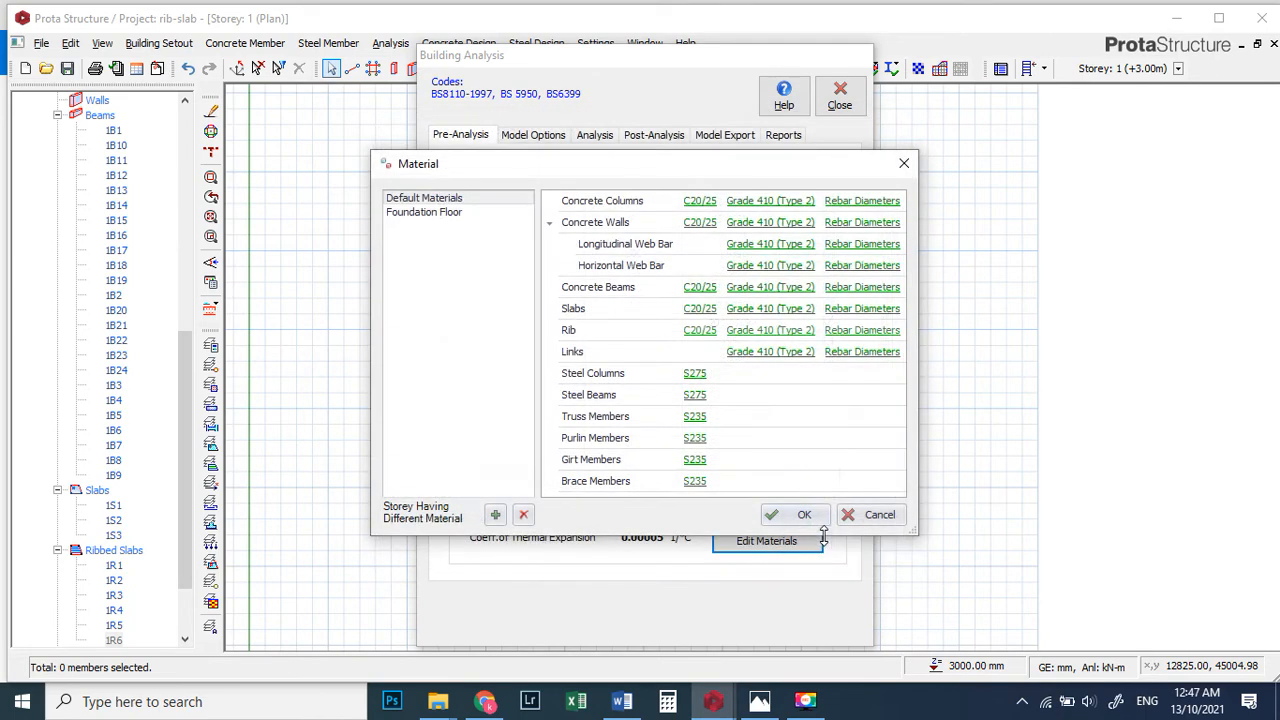
- Restrict the link rebar diameters to Y10, excluding Y8, Y9, Y13, Y18, Y20, Y25 and Y32
left_click(857, 352)
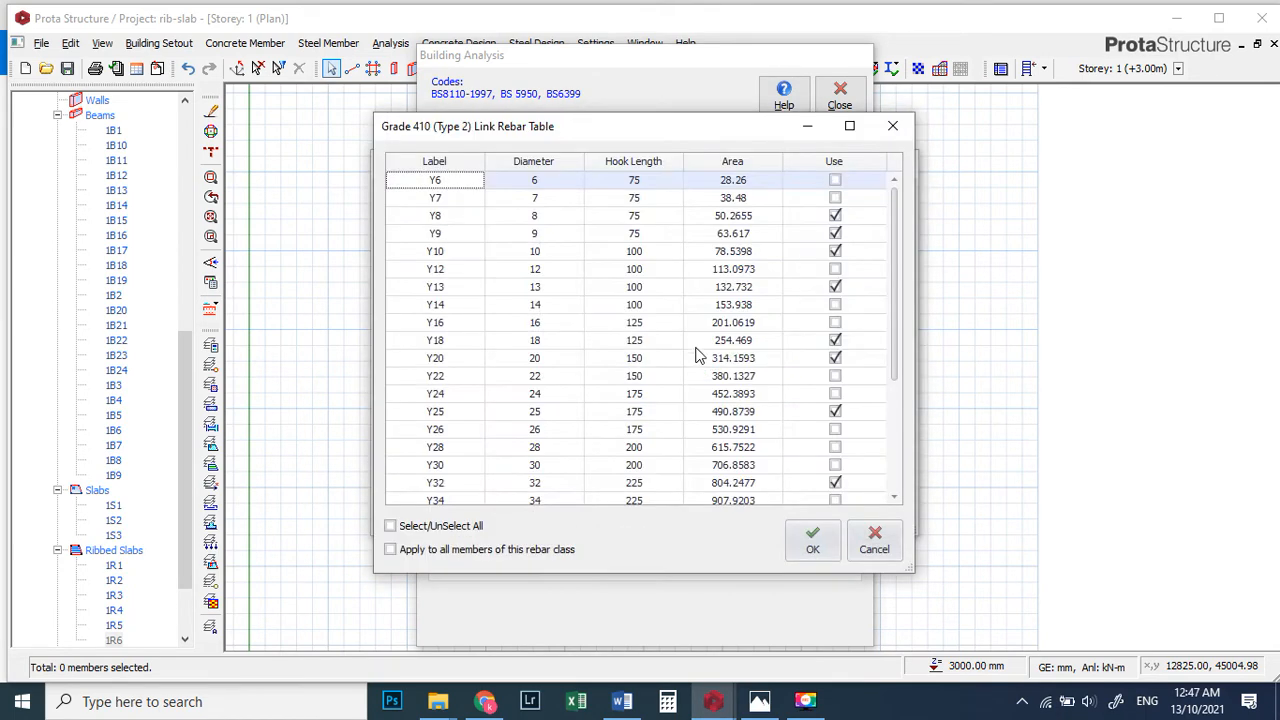
left_click(836, 216)
left_click(836, 236)
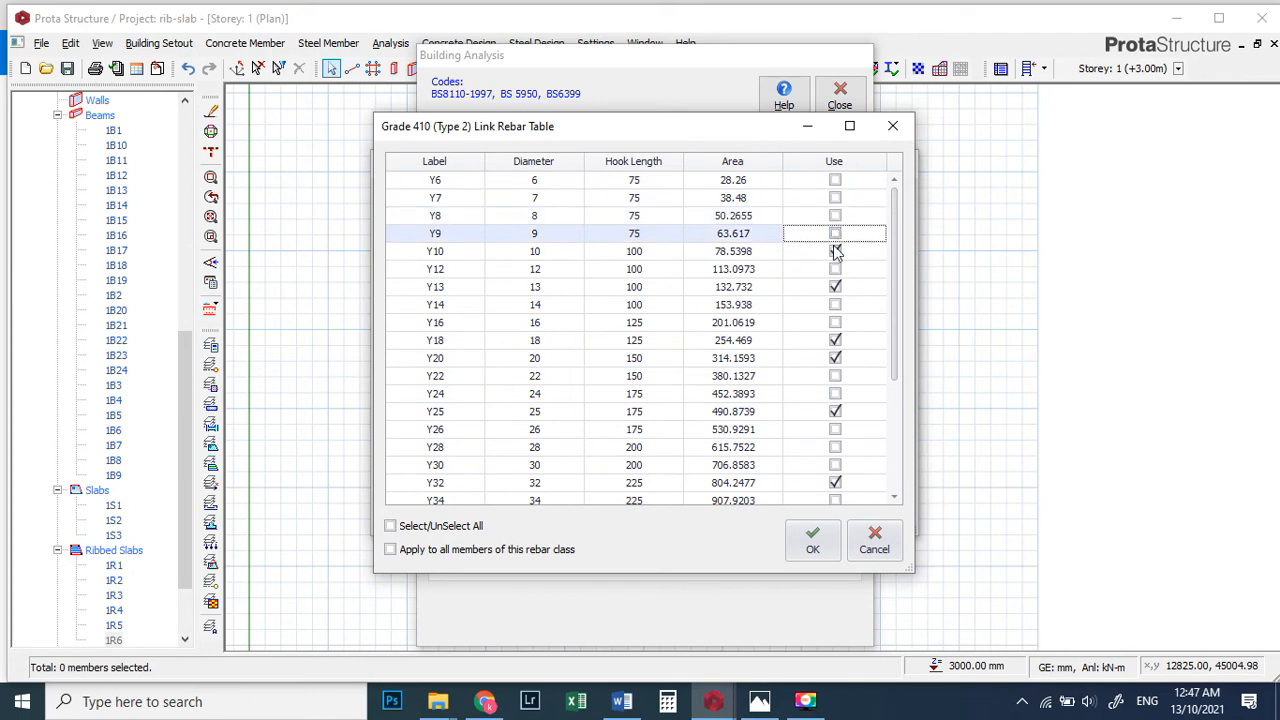
left_click(837, 287)
left_click(836, 358)
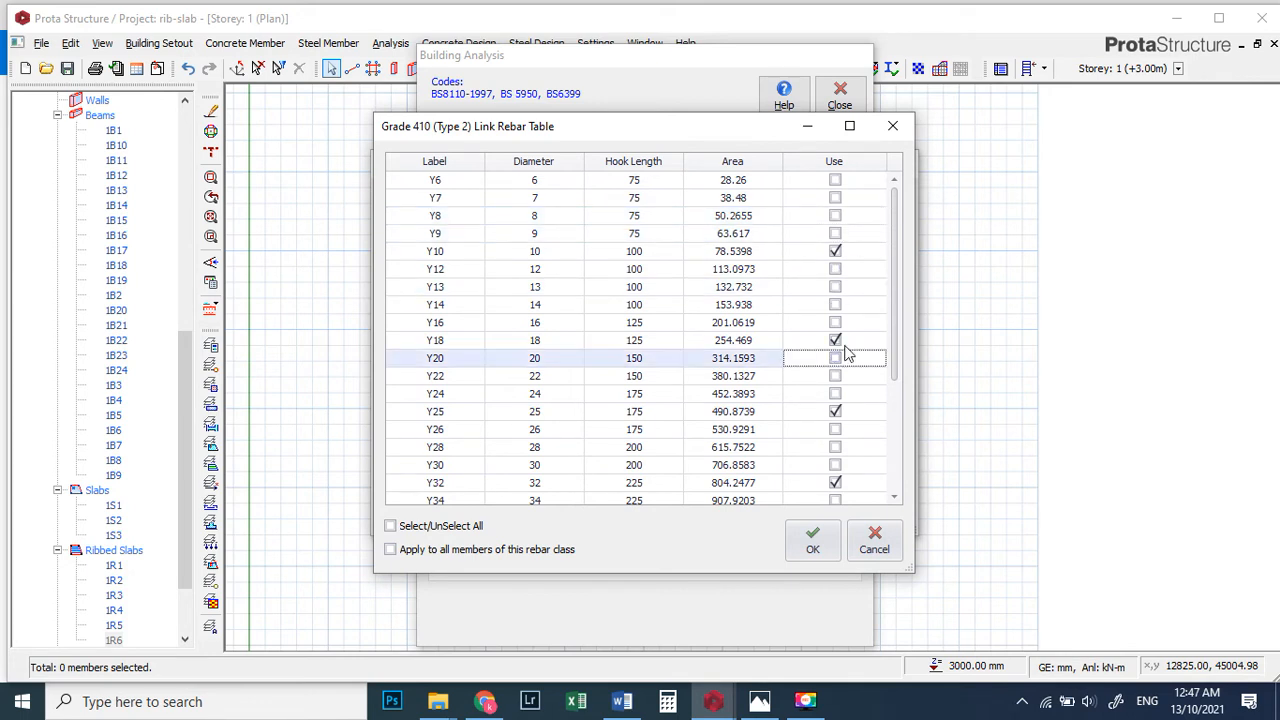
left_click(836, 340)
left_click(835, 414)
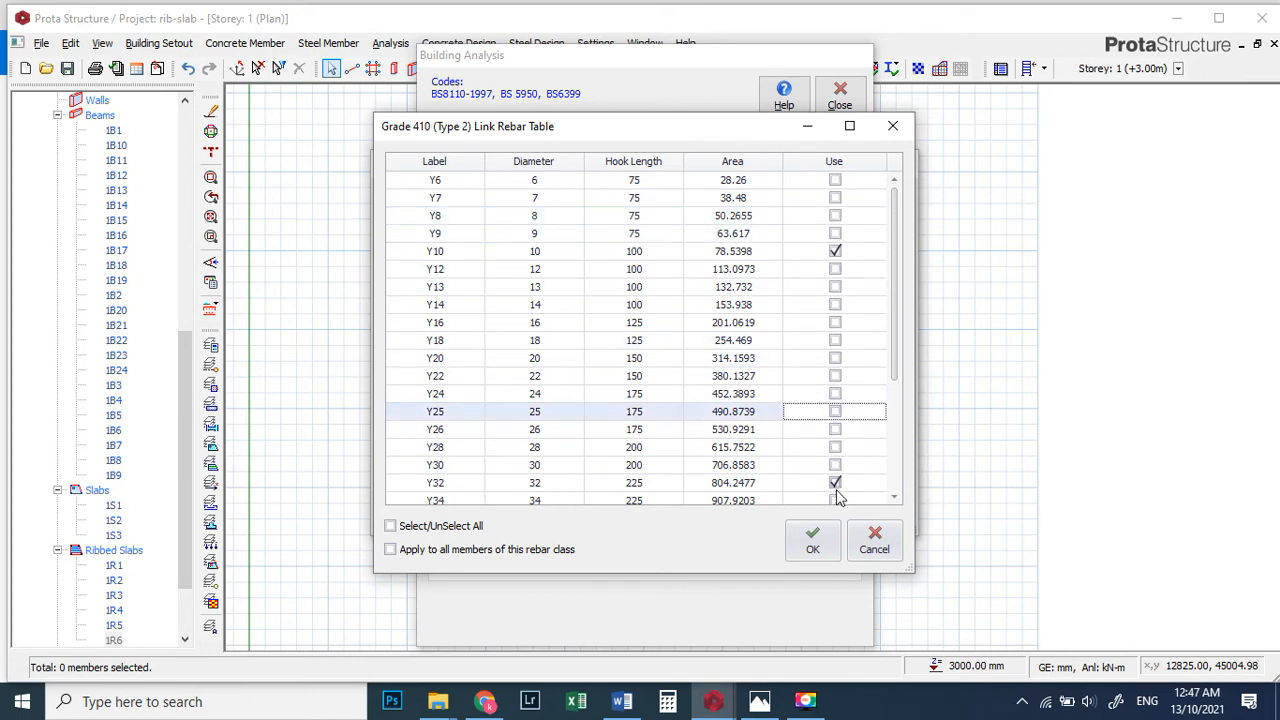
left_click(835, 483)
left_click(818, 538)
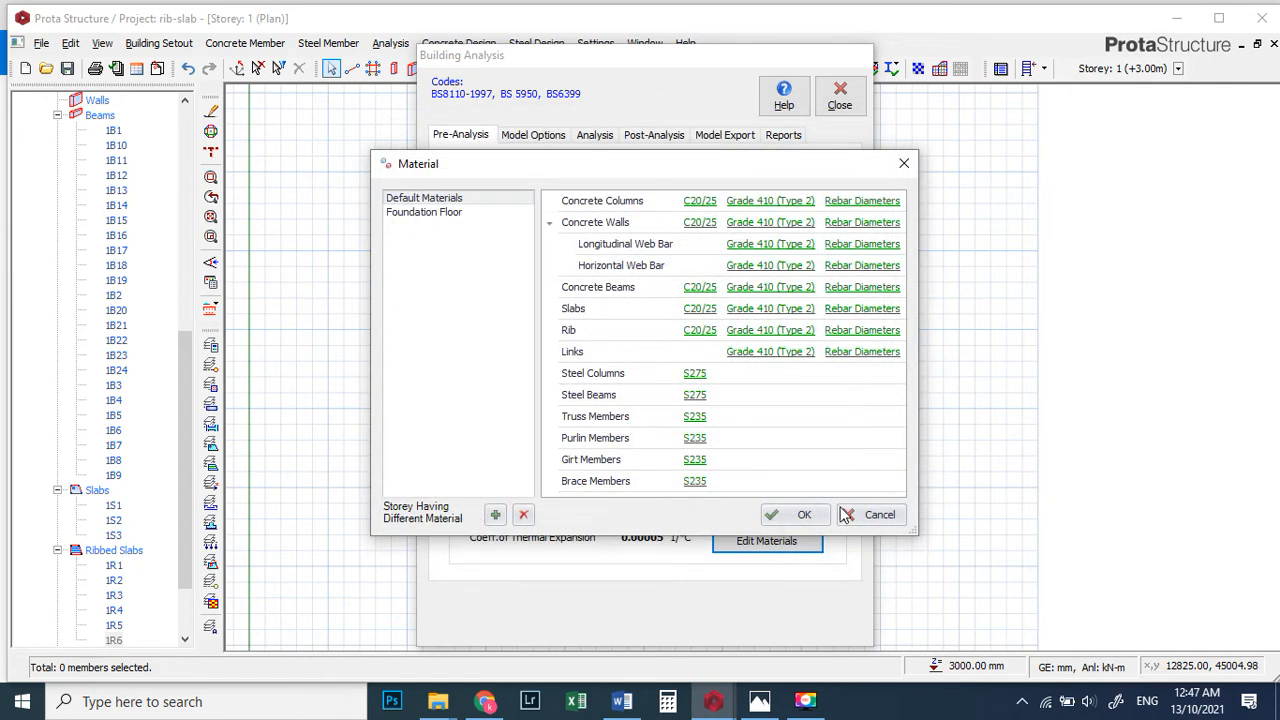
- Restrict the foundation rebar diameters to Y12, Y16, Y20 and Y25, excluding Y10, Y13 and Y32, and save the material settings
left_click(449, 217)
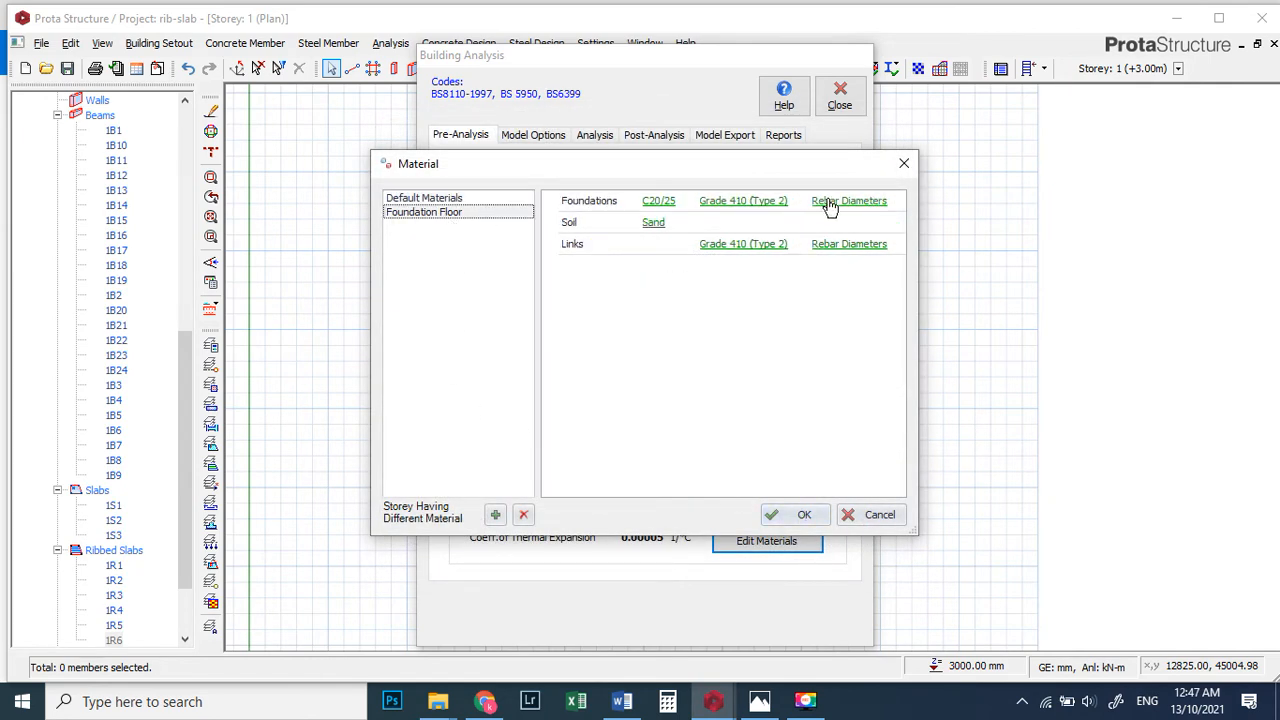
left_click(829, 202)
left_click(834, 252)
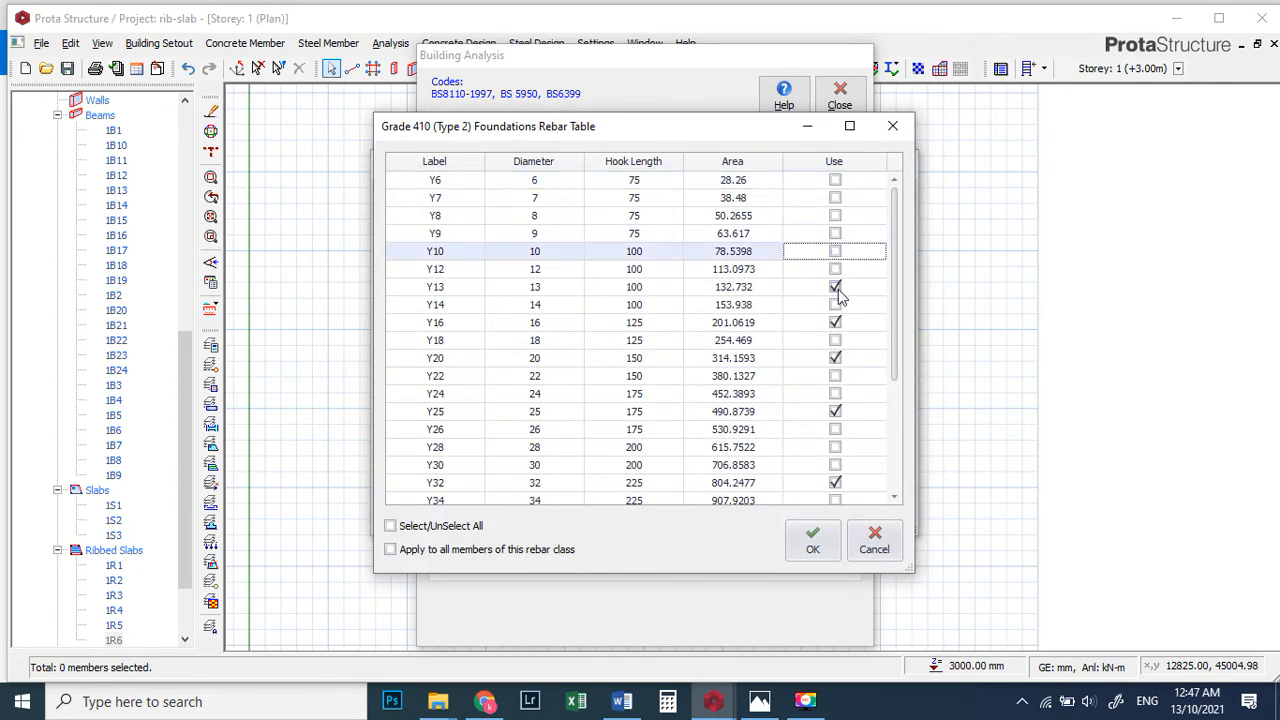
left_click(835, 270)
left_click(836, 288)
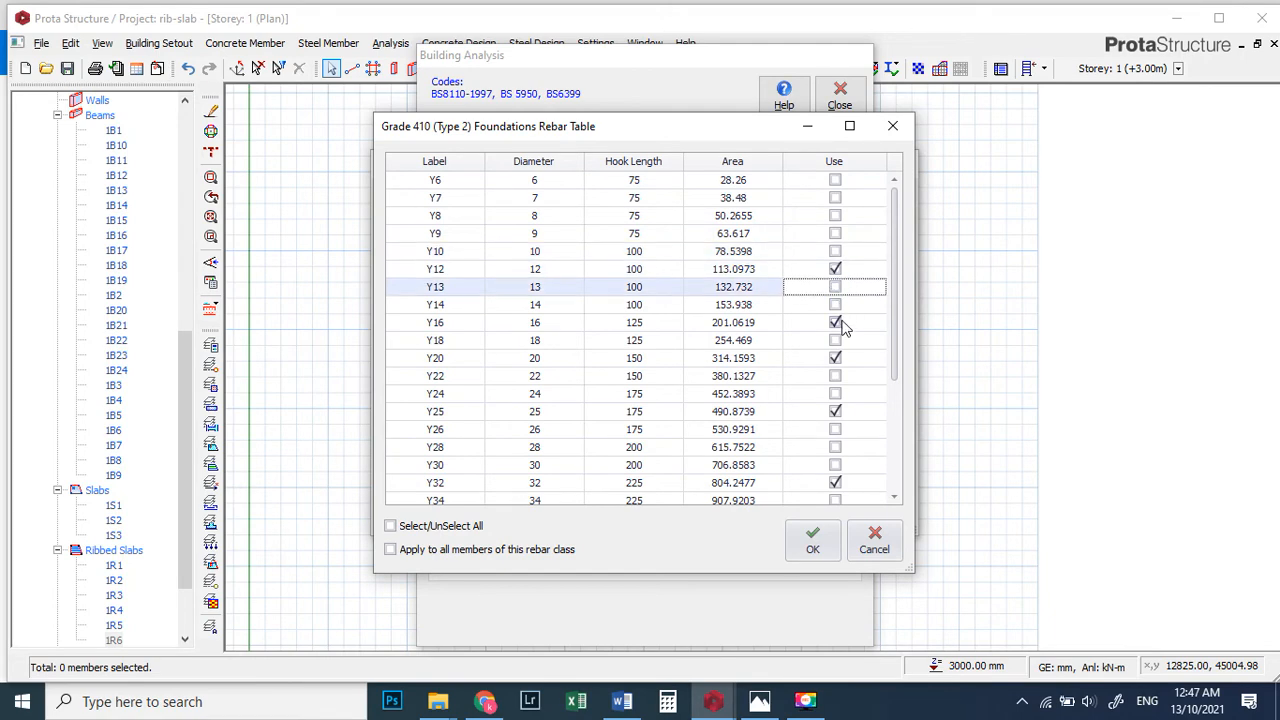
left_click(836, 411)
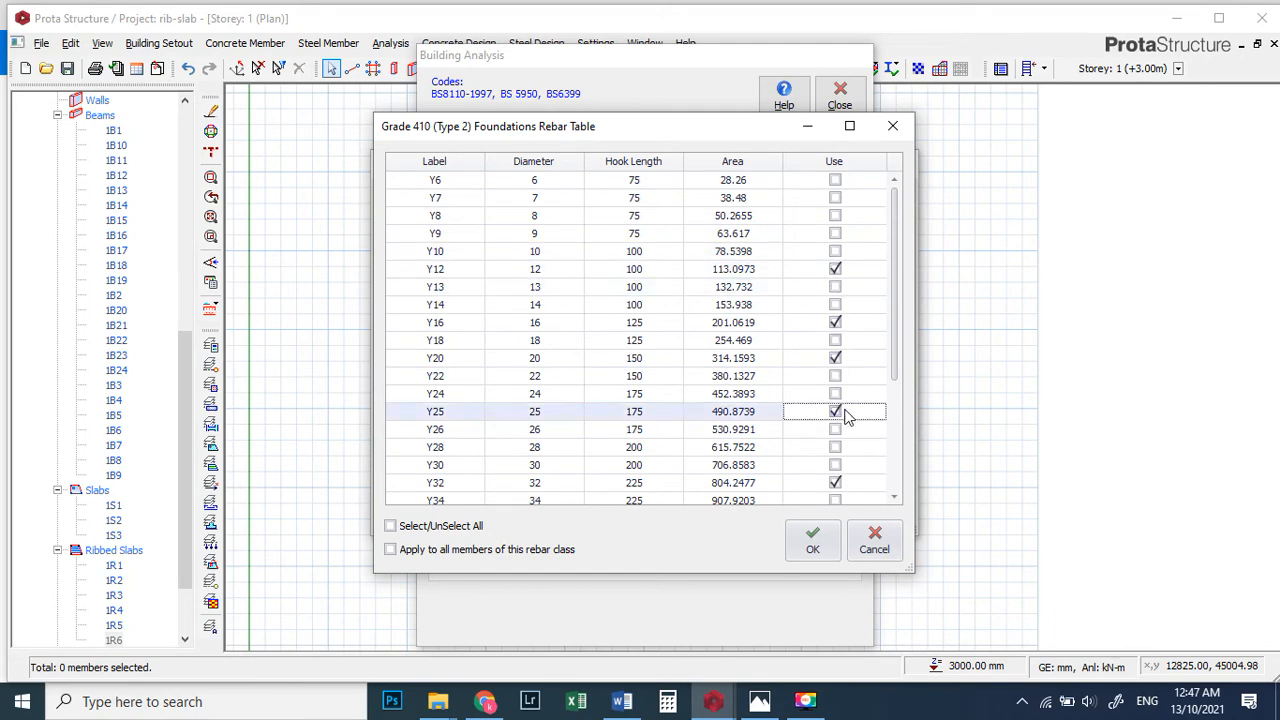
left_click(836, 483)
left_click(812, 540)
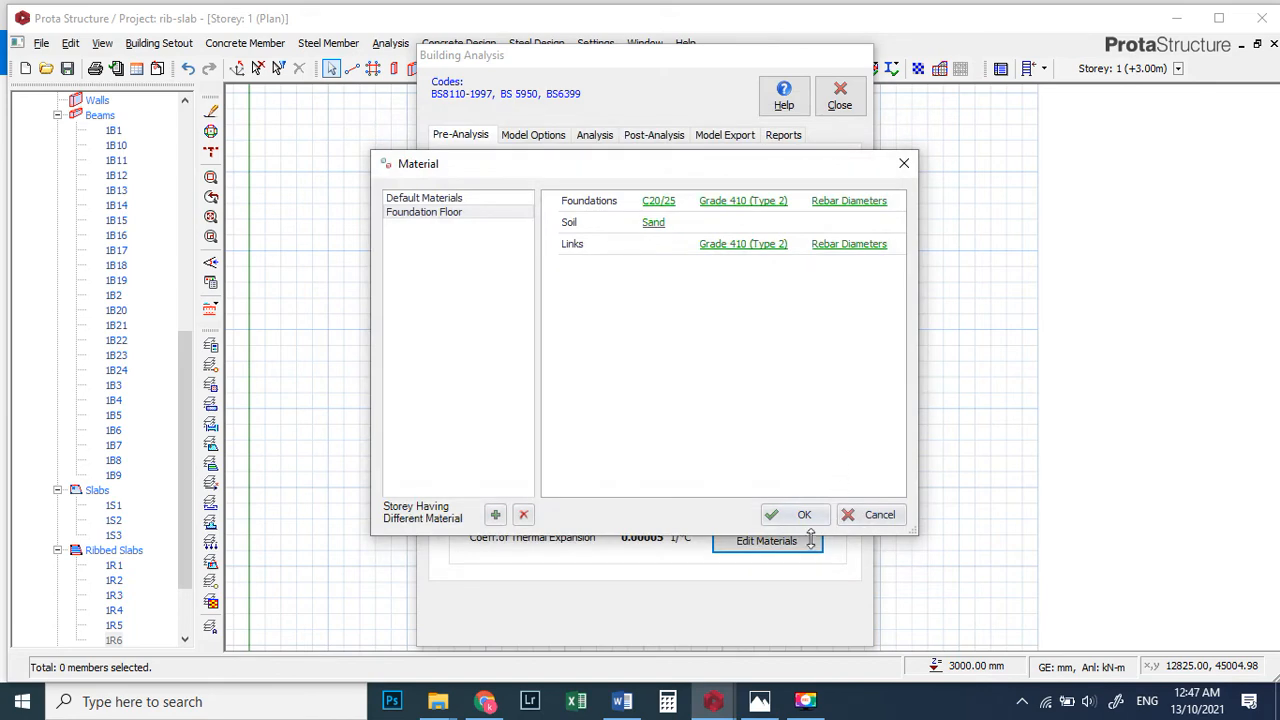
left_click(805, 516)
left_click(836, 95)
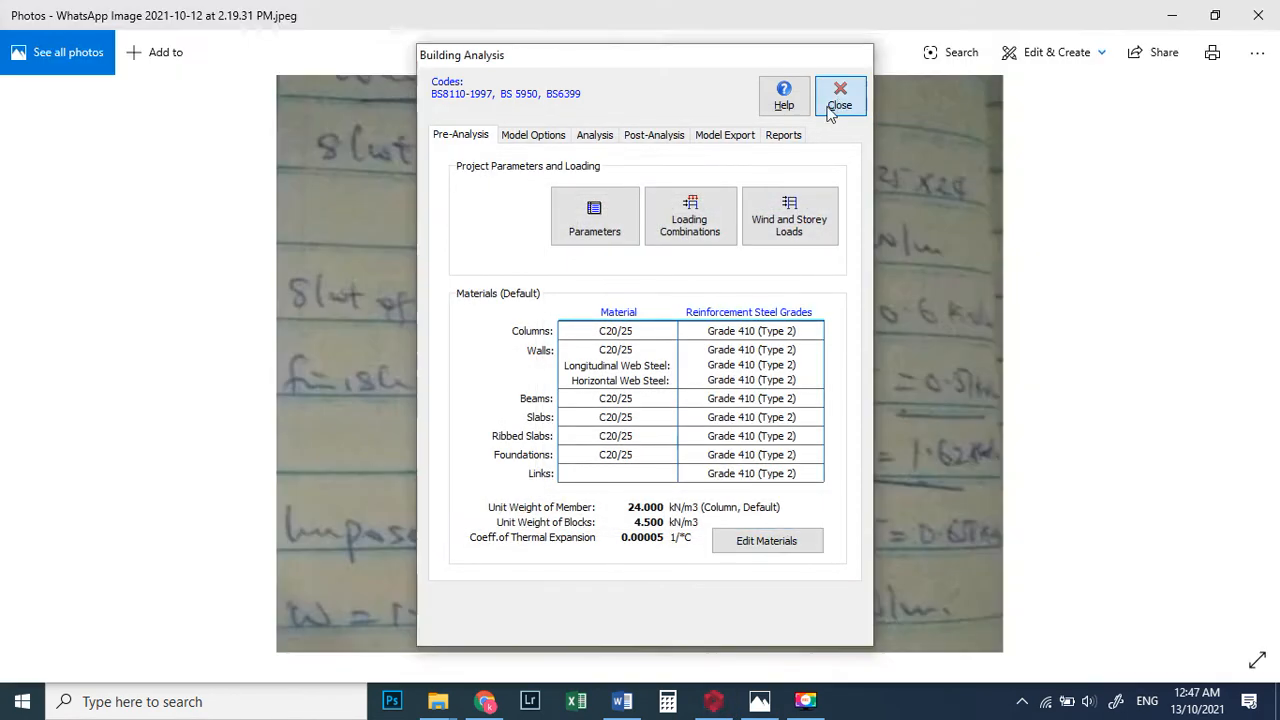
left_click(1172, 15)
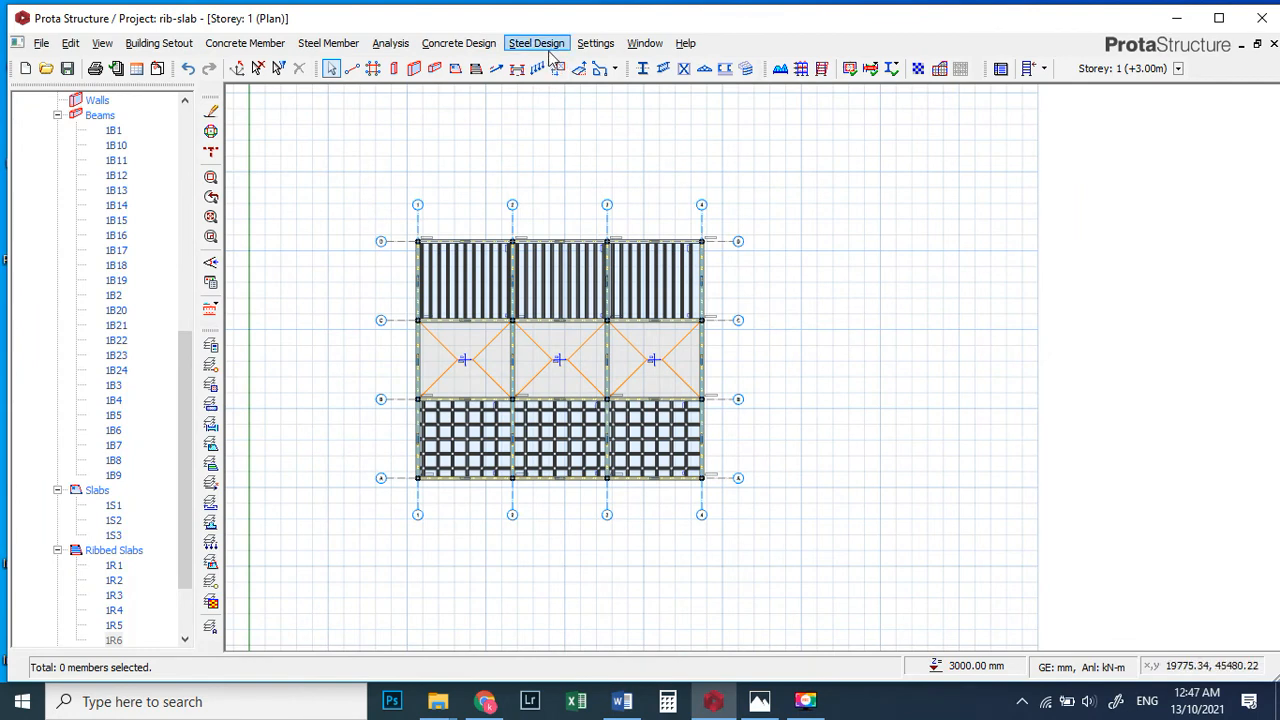
- Run the Batch FE Chasedown for Storey 1 and apply the decomposed slab loads to all beams in the model
left_click(390, 43)
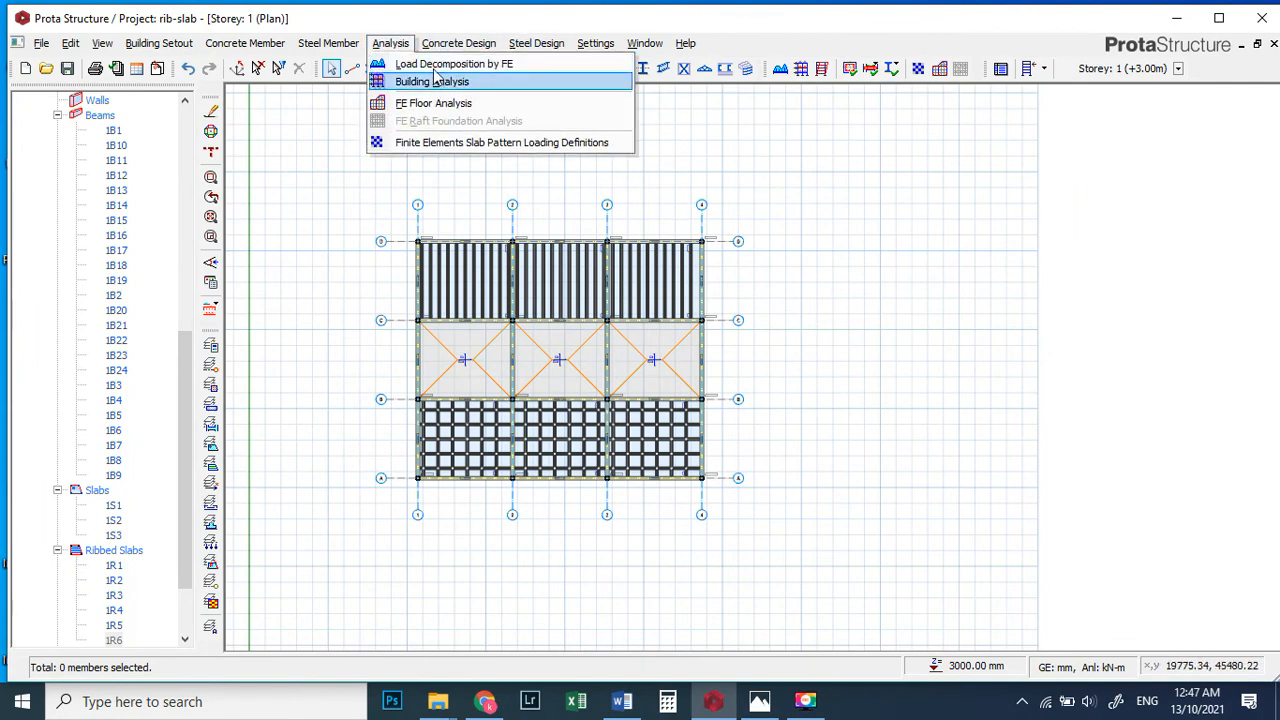
left_click(433, 80)
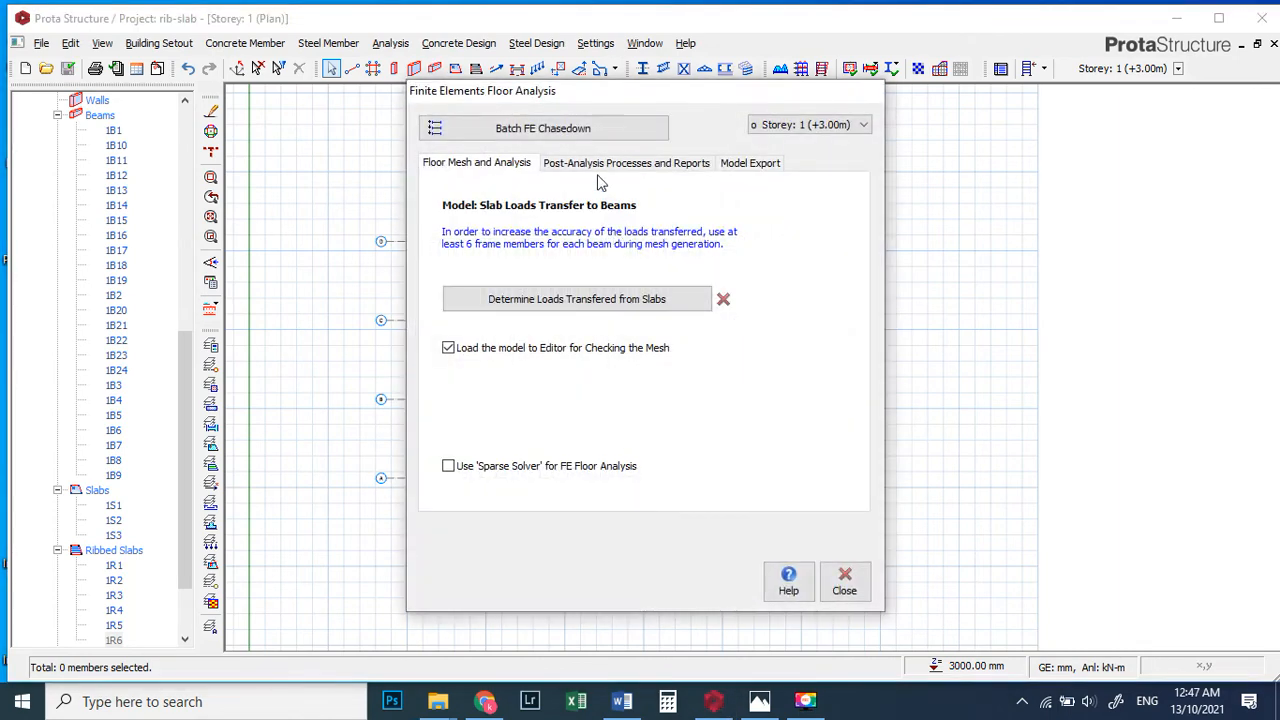
left_click(543, 132)
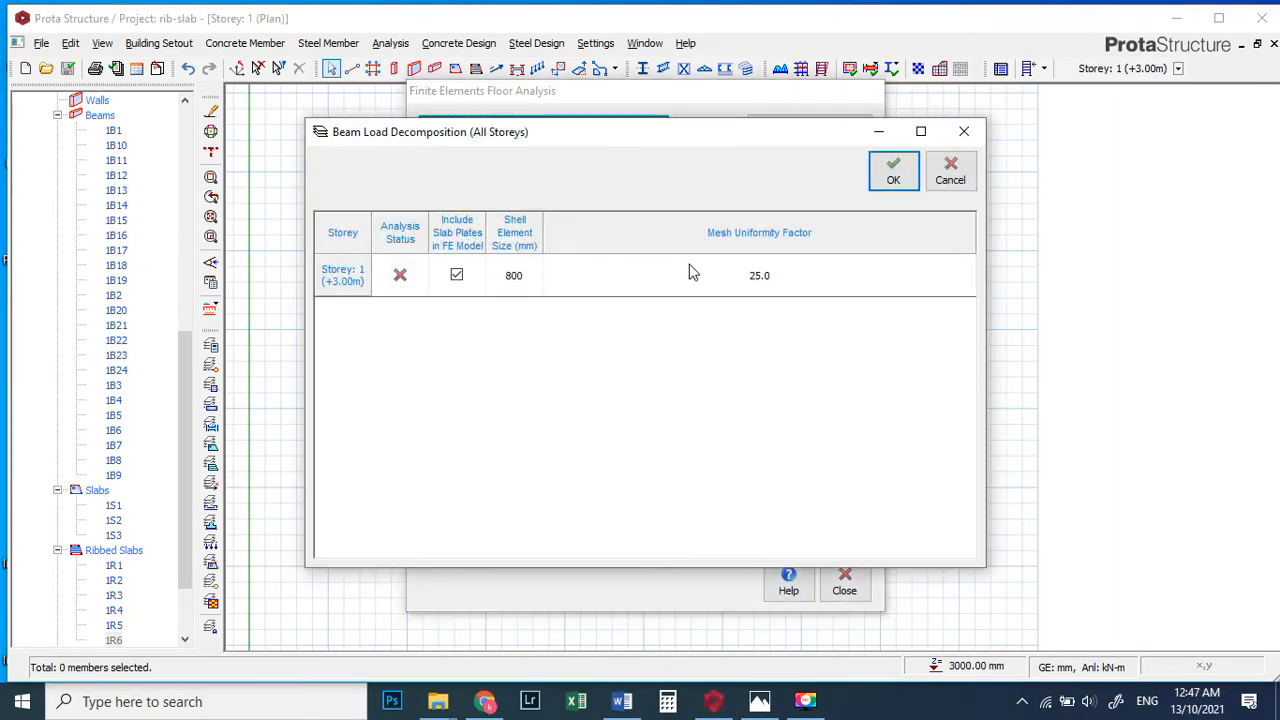
left_click(893, 174)
left_click(630, 458)
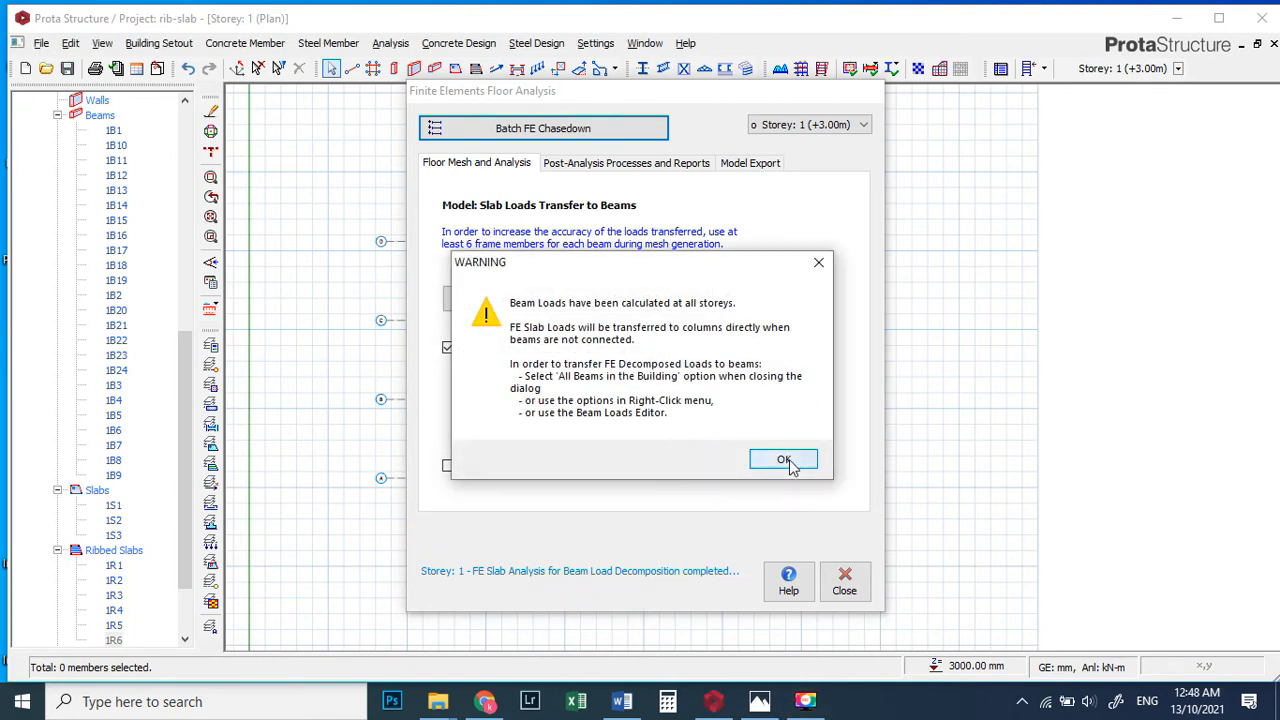
left_click(788, 465)
left_click(842, 578)
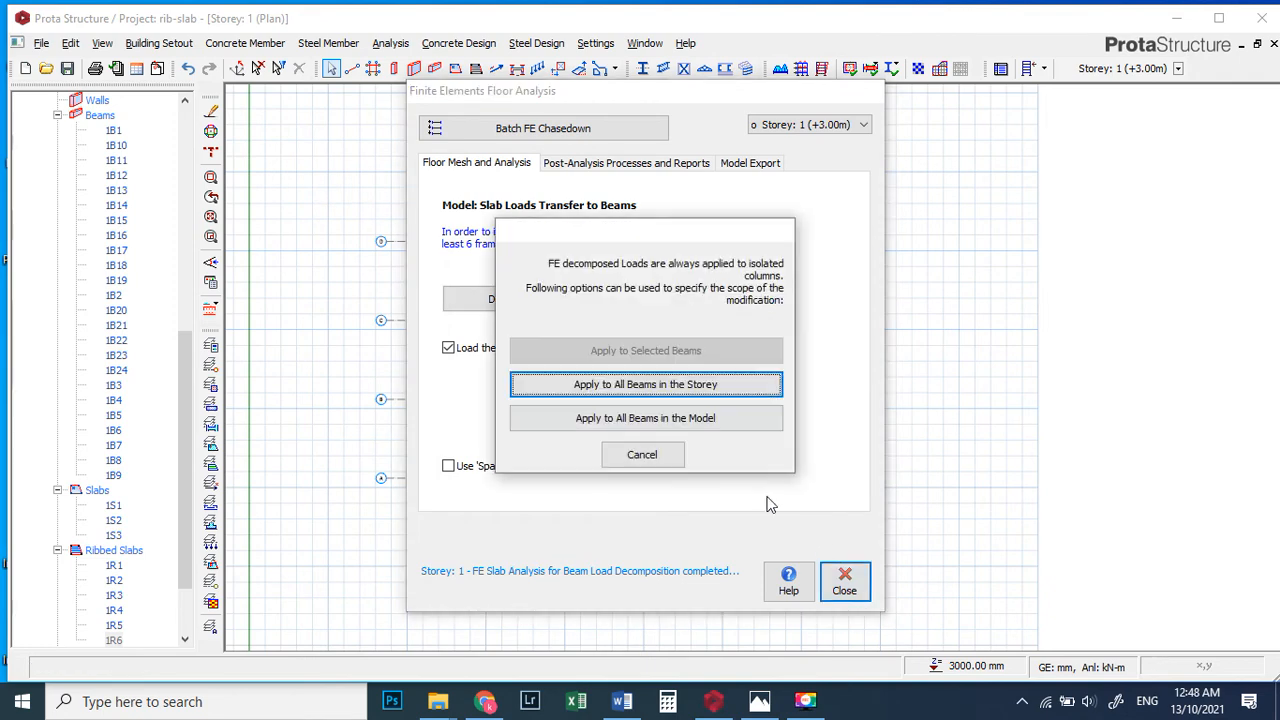
left_click(686, 428)
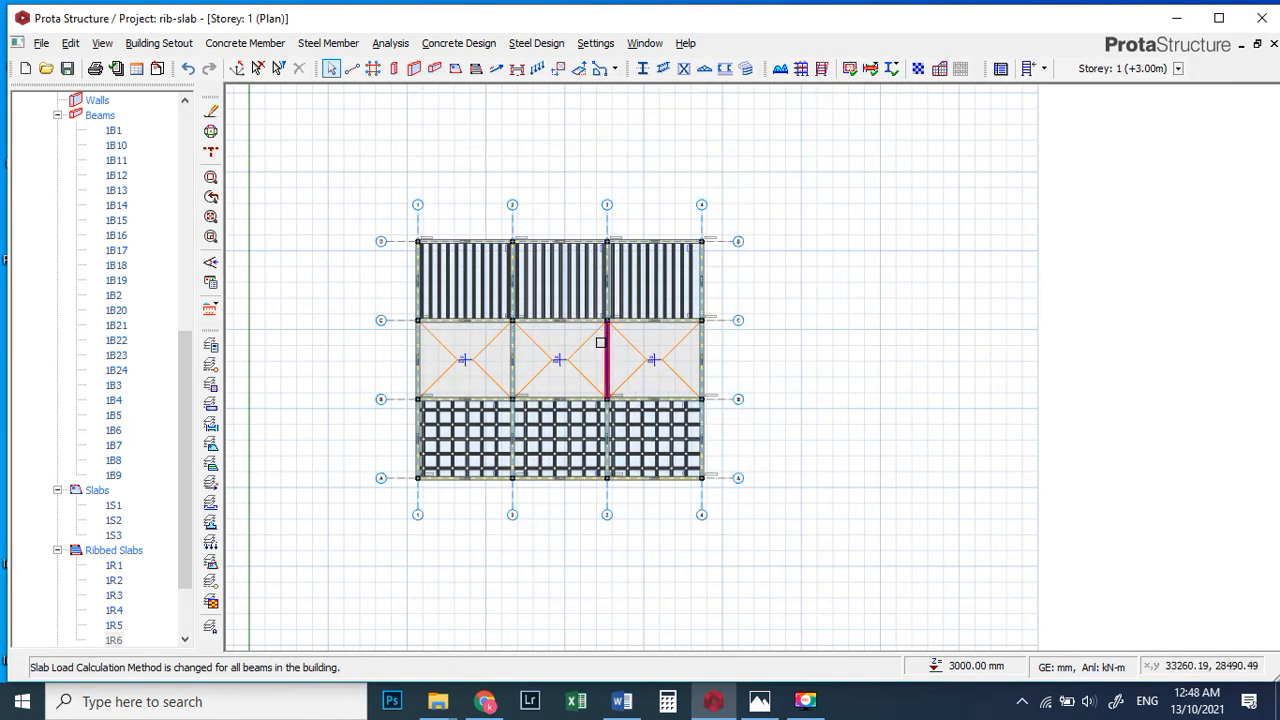
- Set the maximum slab steel bar spacing to 200 mm in the slab design settings and save the project
scroll(651, 237, "down", 2)
scroll(546, 343, "up", 1)
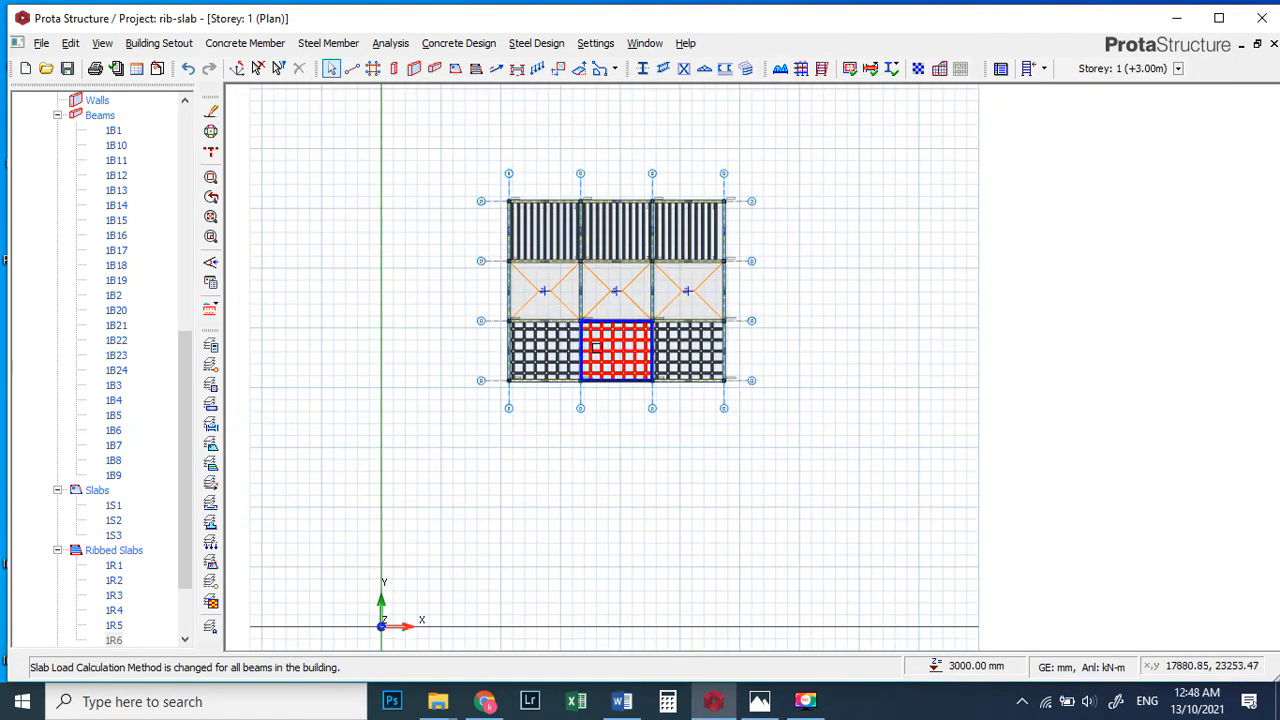
left_click(595, 43)
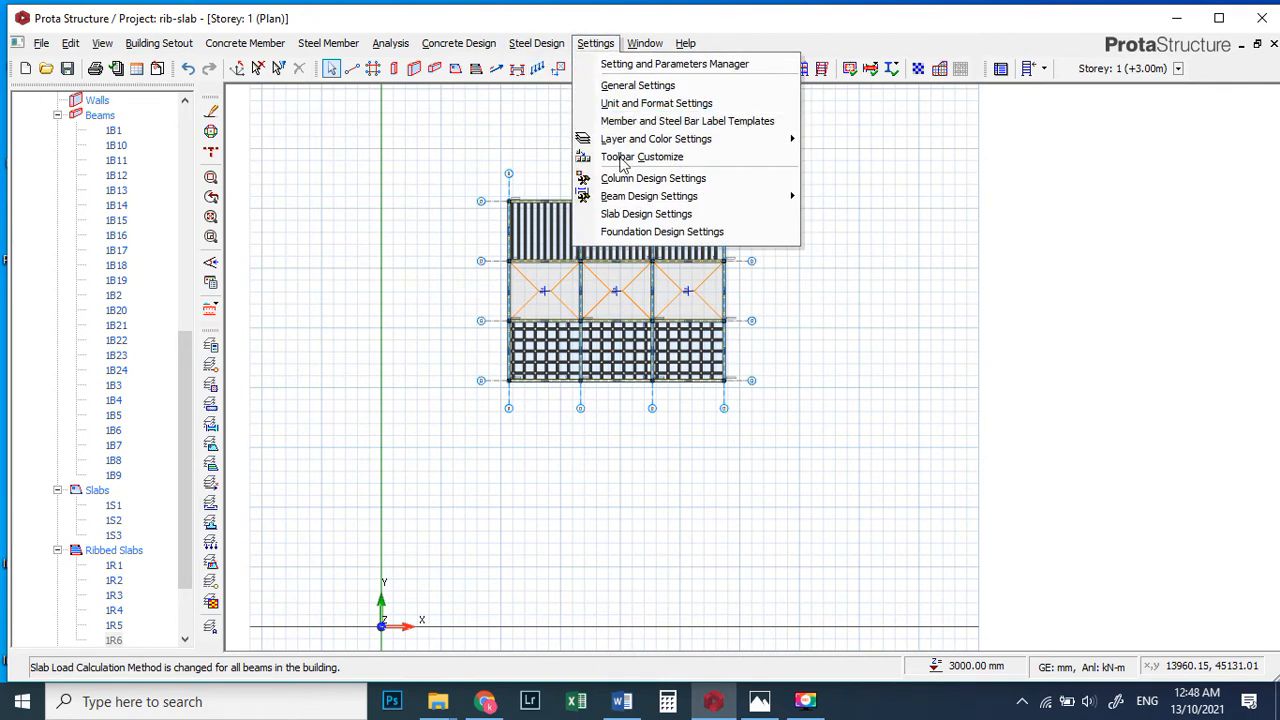
left_click(645, 214)
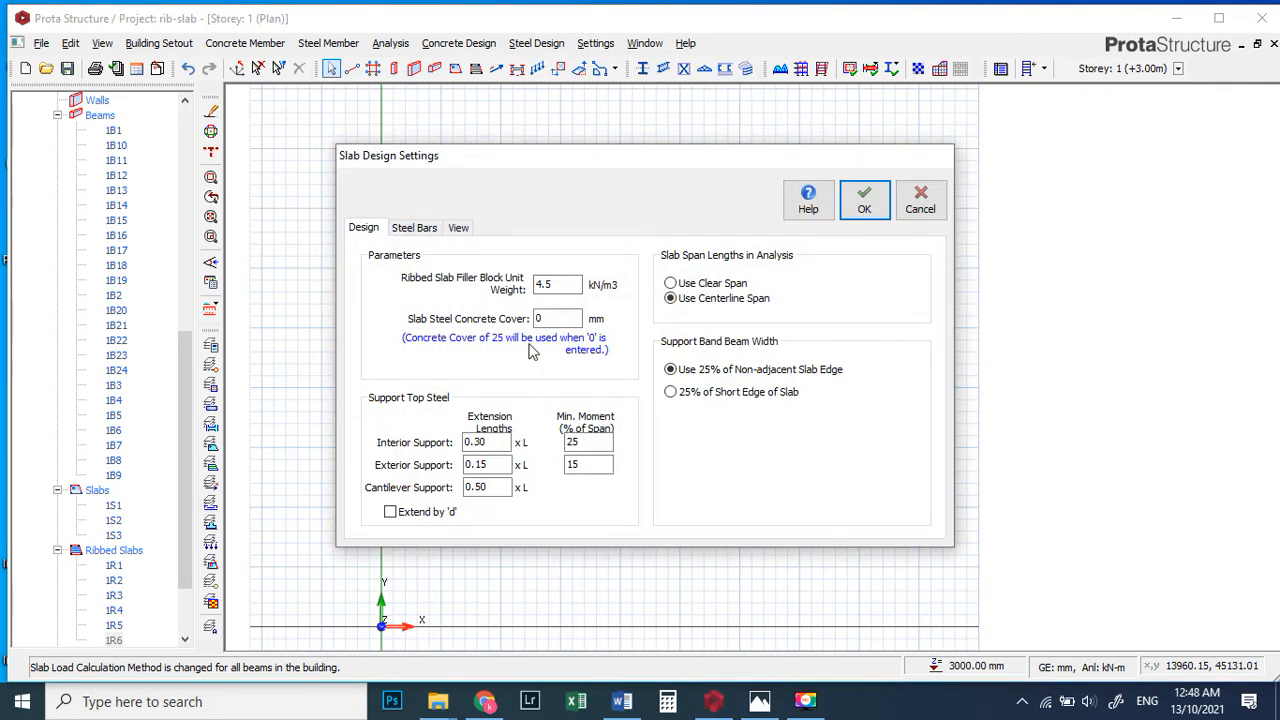
left_click(416, 228)
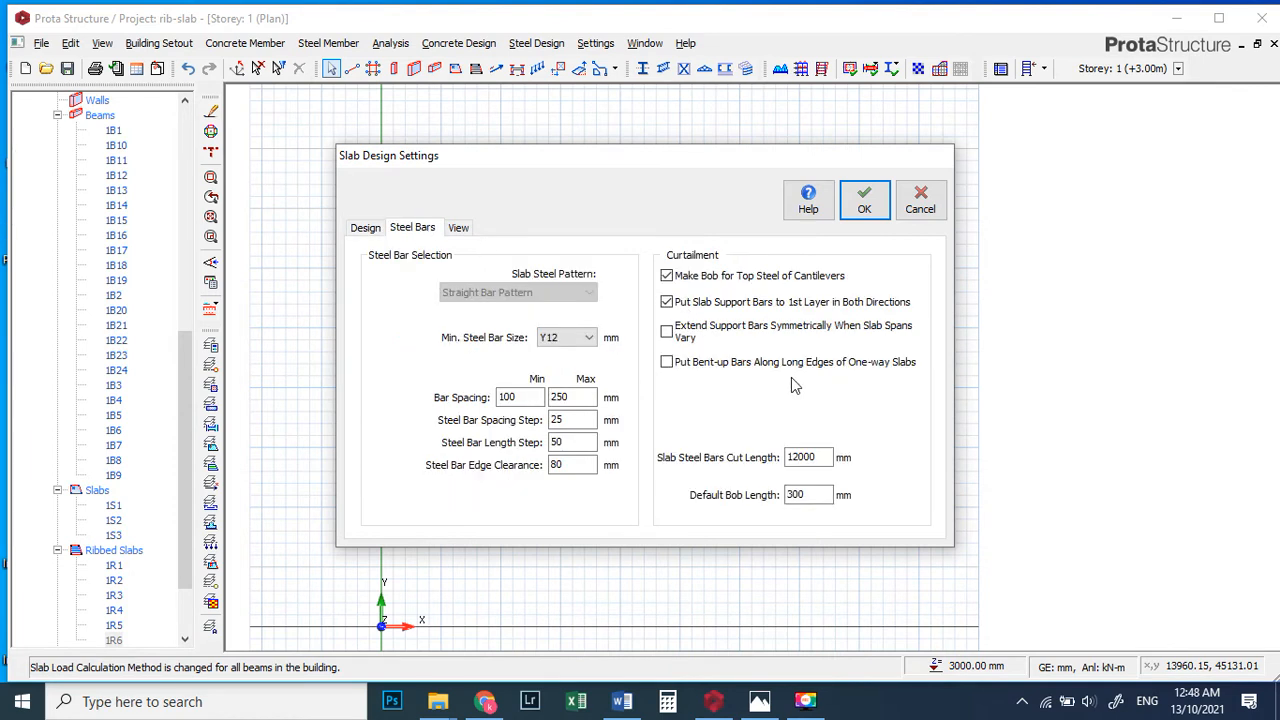
double_click(580, 397)
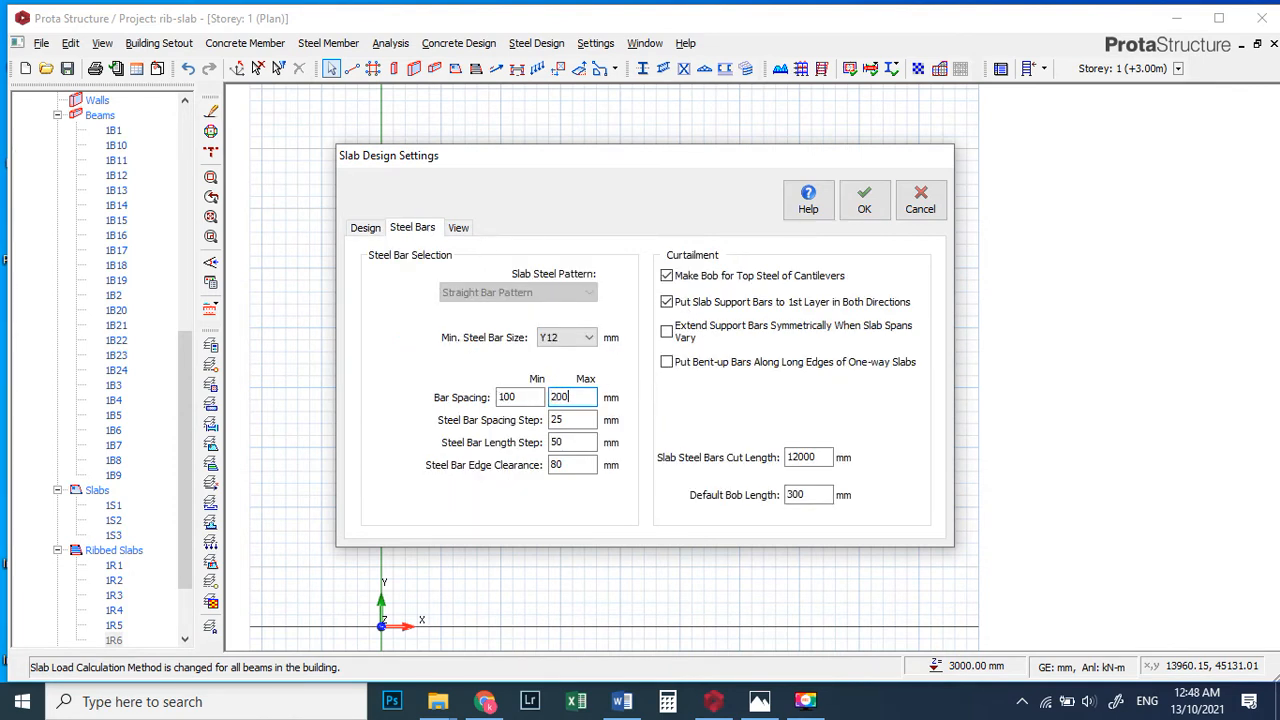
type("200")
left_click(864, 203)
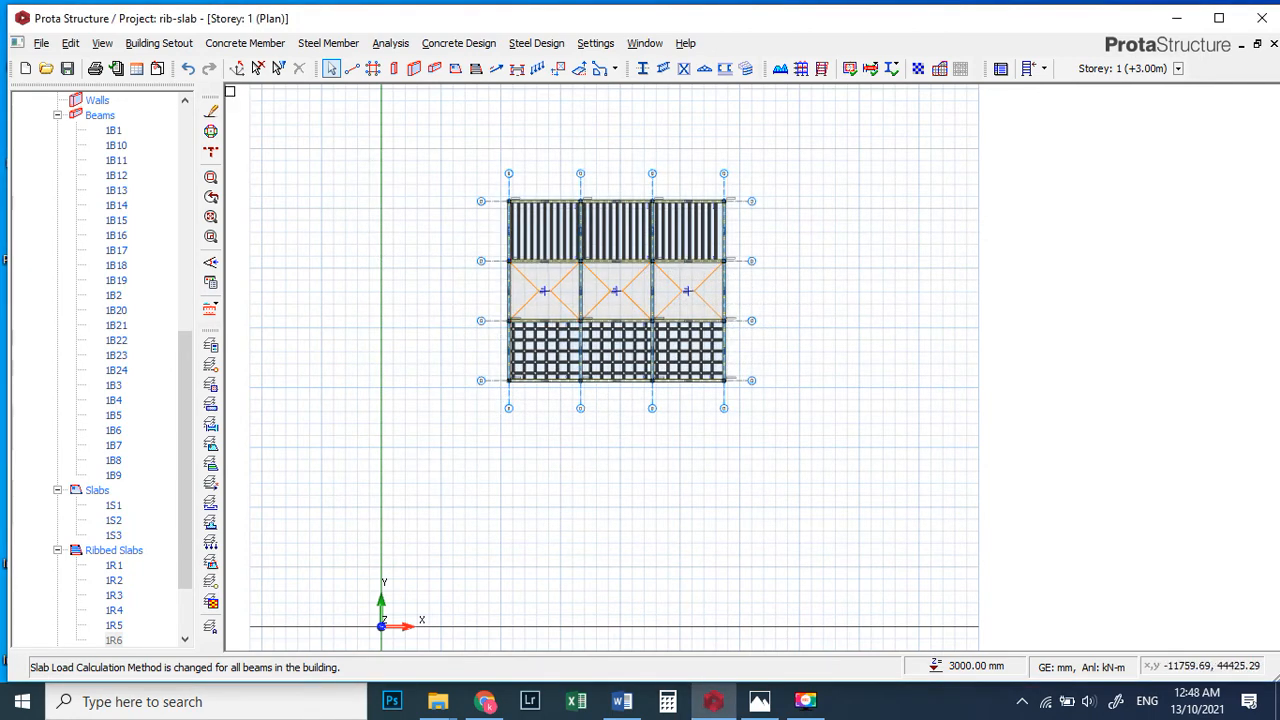
left_click(67, 69)
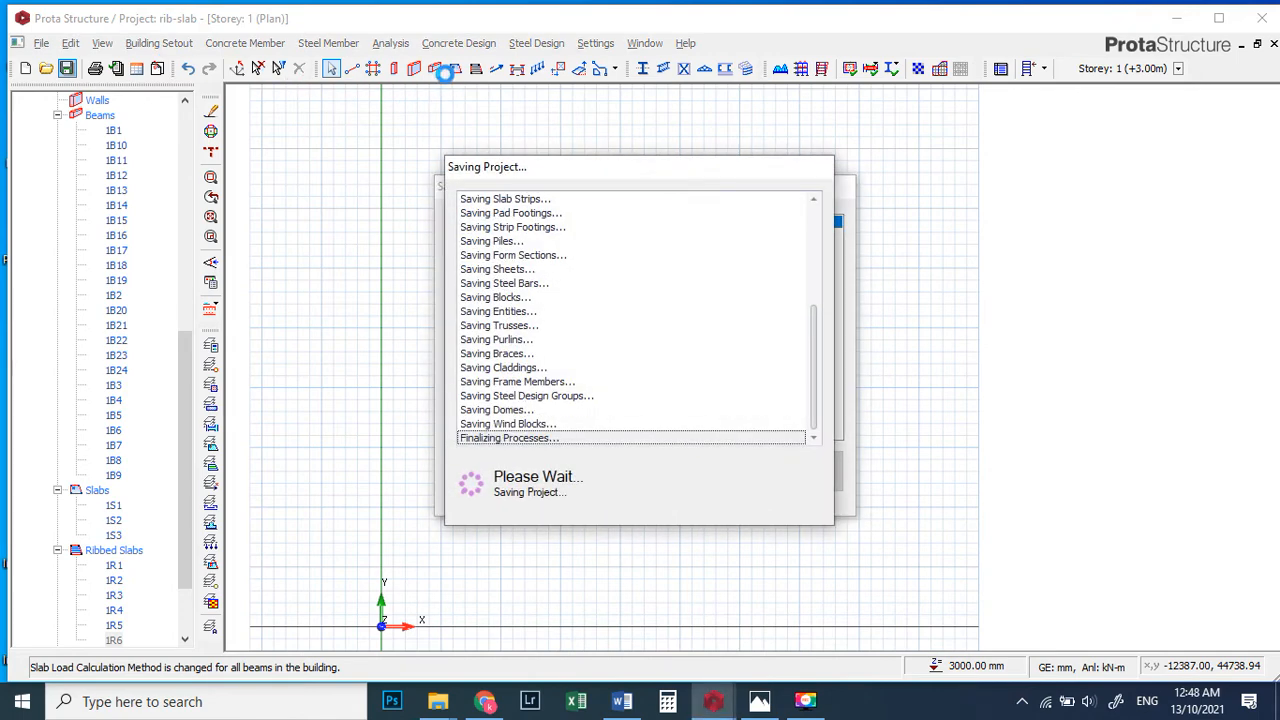
- Run the building analysis with column/wall and beam reinforcement design included
left_click(391, 44)
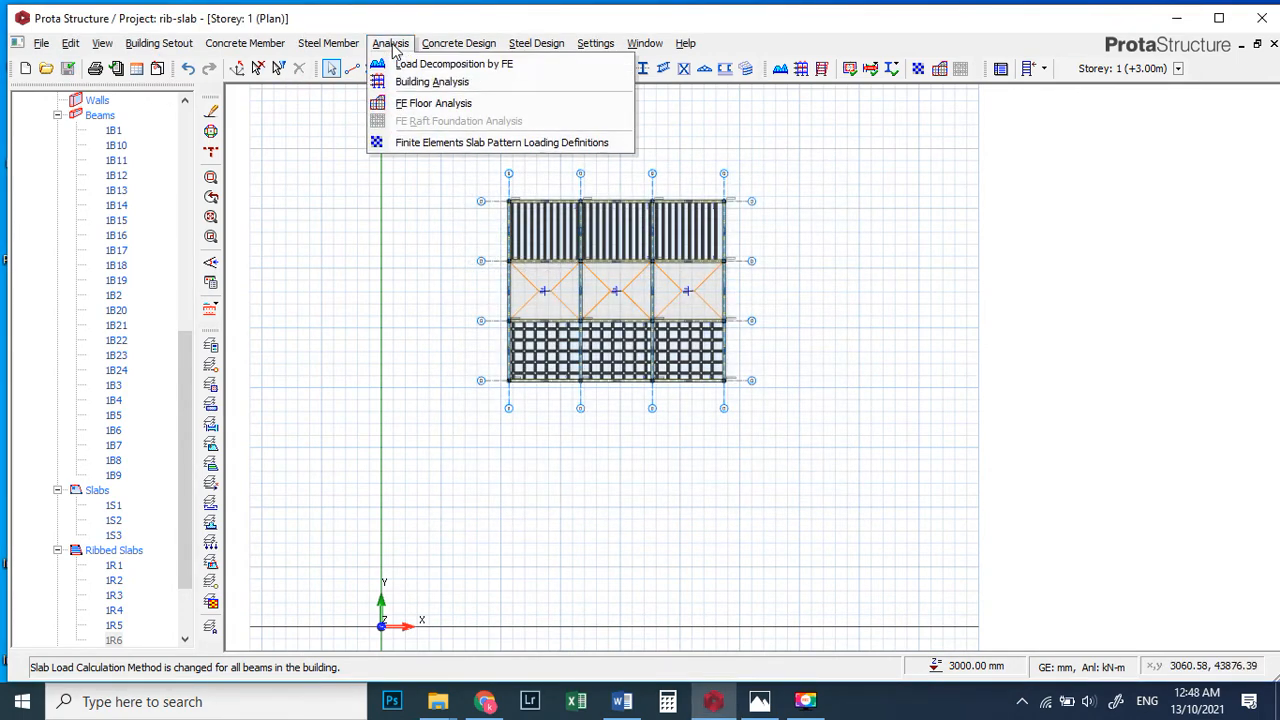
left_click(436, 83)
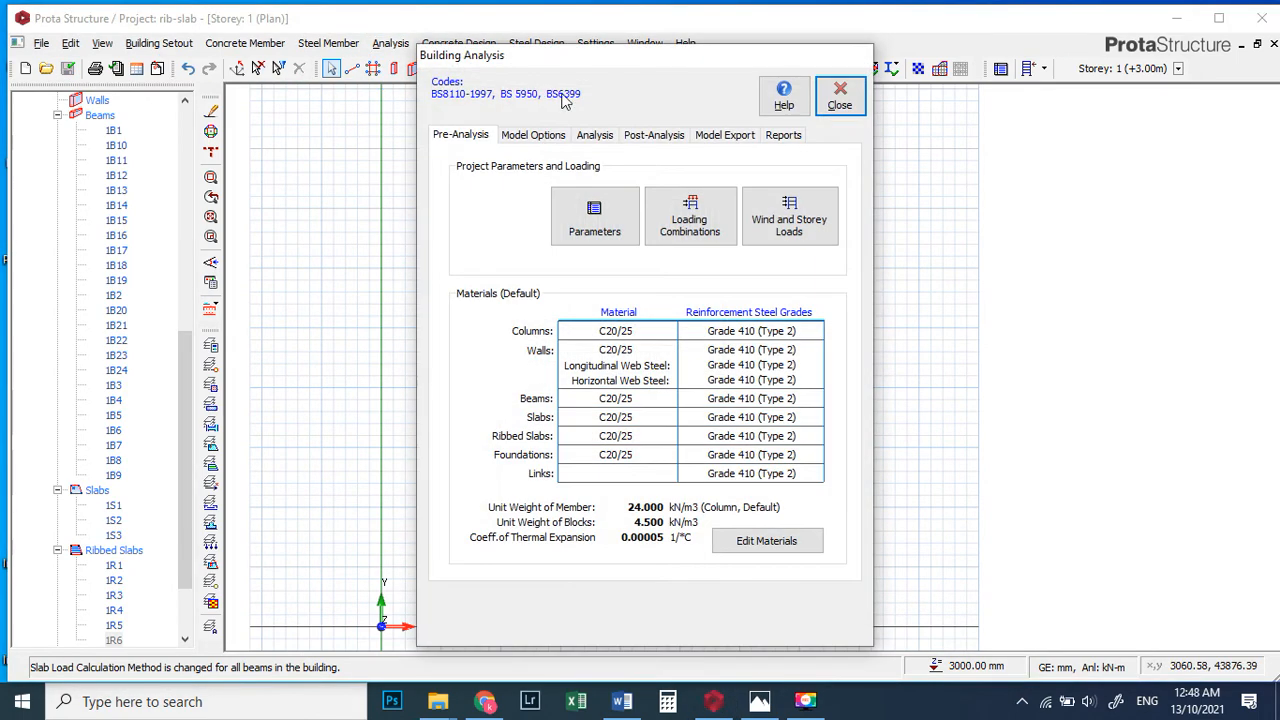
left_click(596, 136)
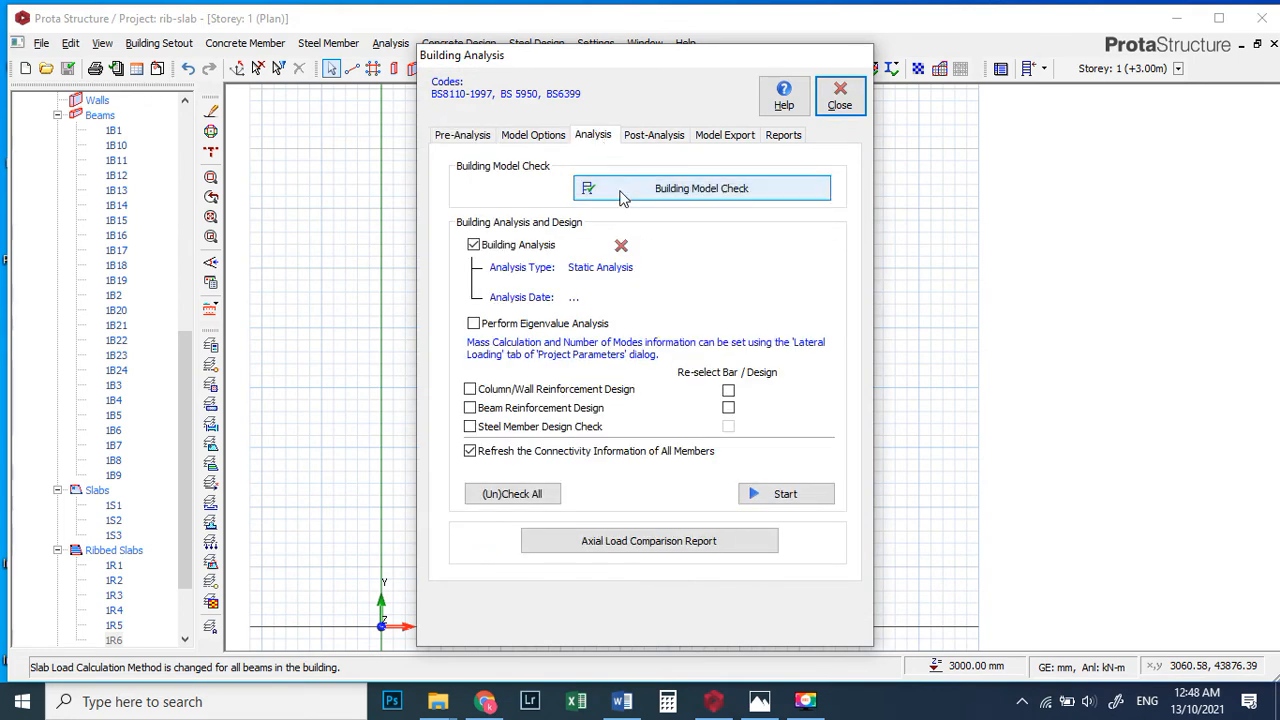
left_click(567, 390)
left_click(571, 408)
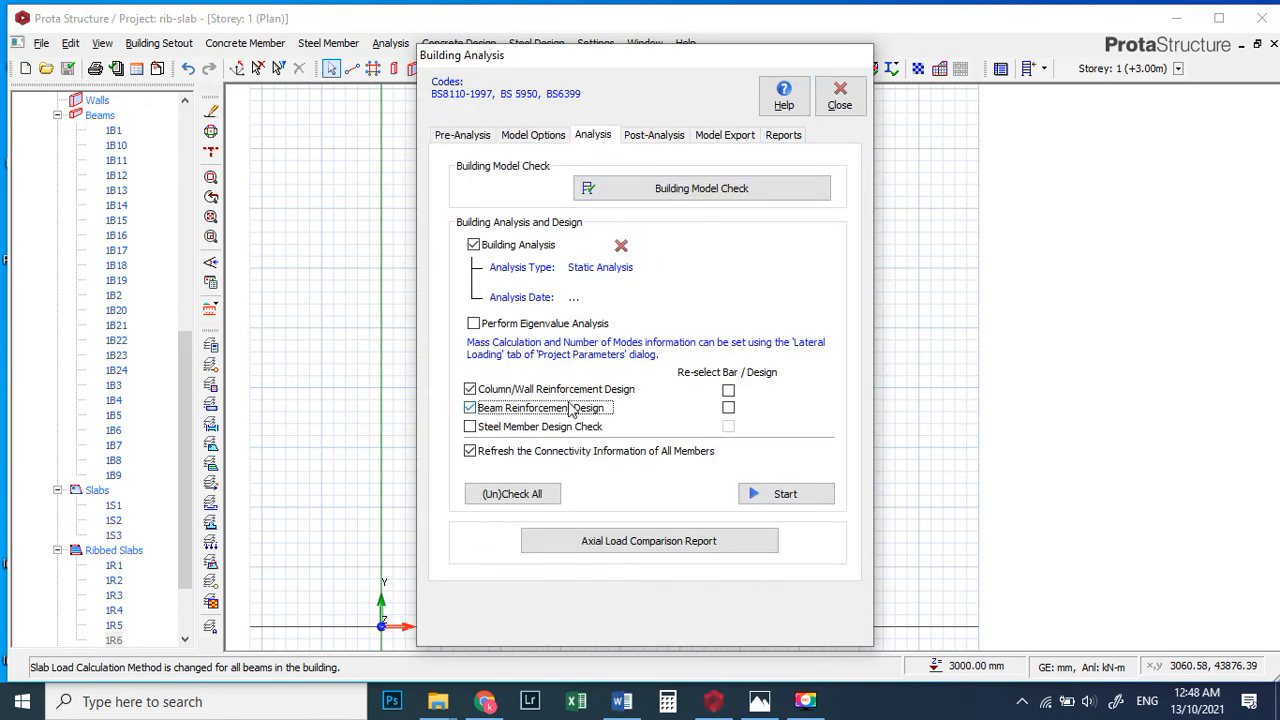
left_click(783, 492)
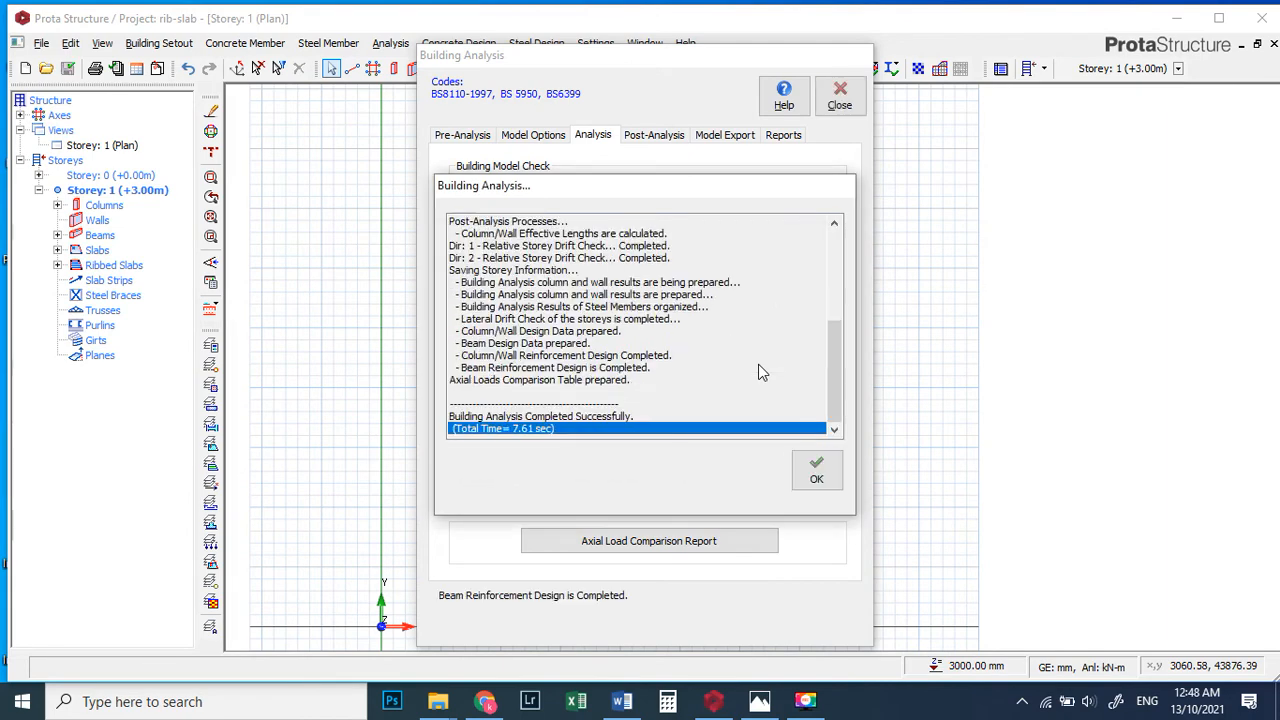
left_click(816, 475)
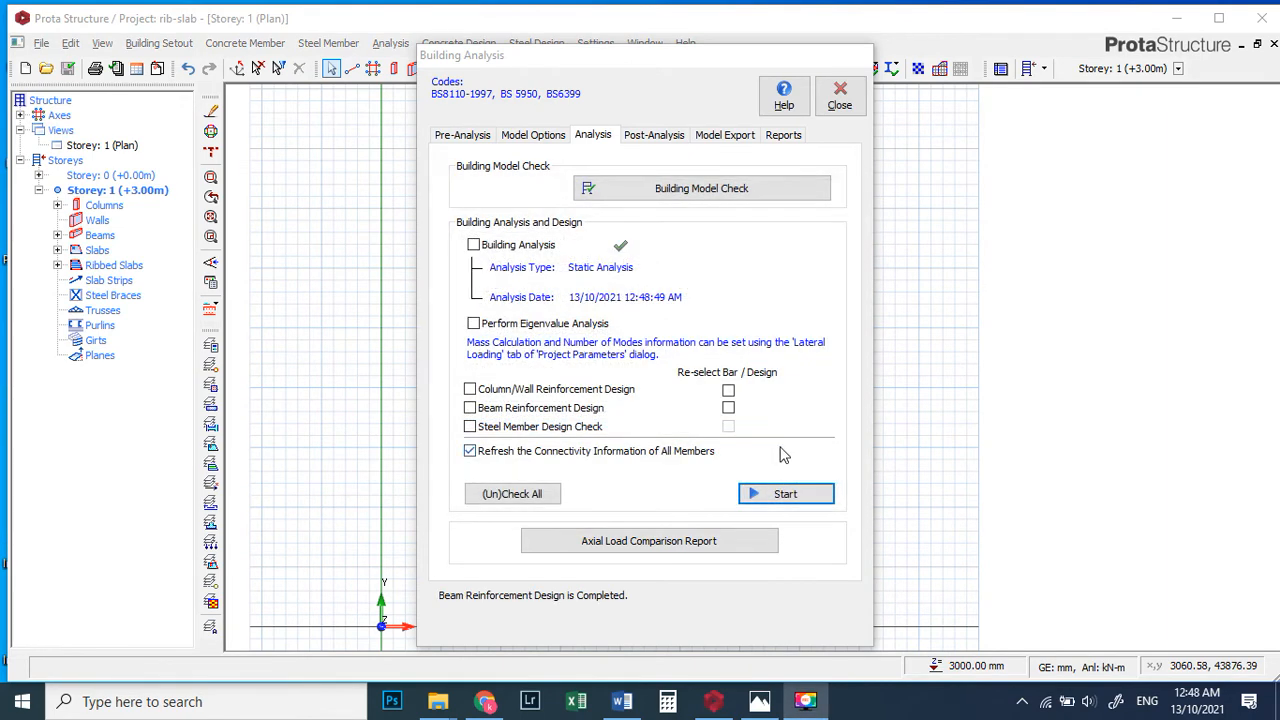
left_click(840, 95)
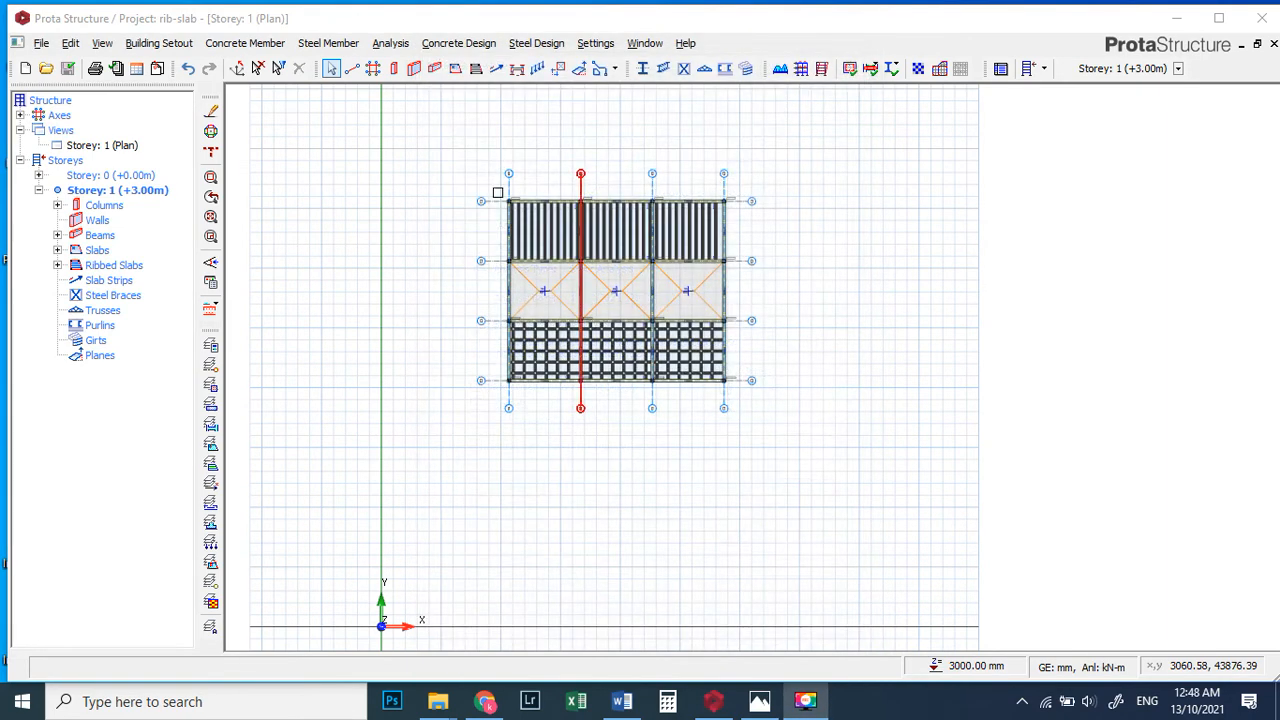
- Insert a horizontal analytical slab strip across the three solid slabs between axes B and C, from outside axis 1 to beyond axis 4
left_click(496, 68)
scroll(520, 280, "up", 2)
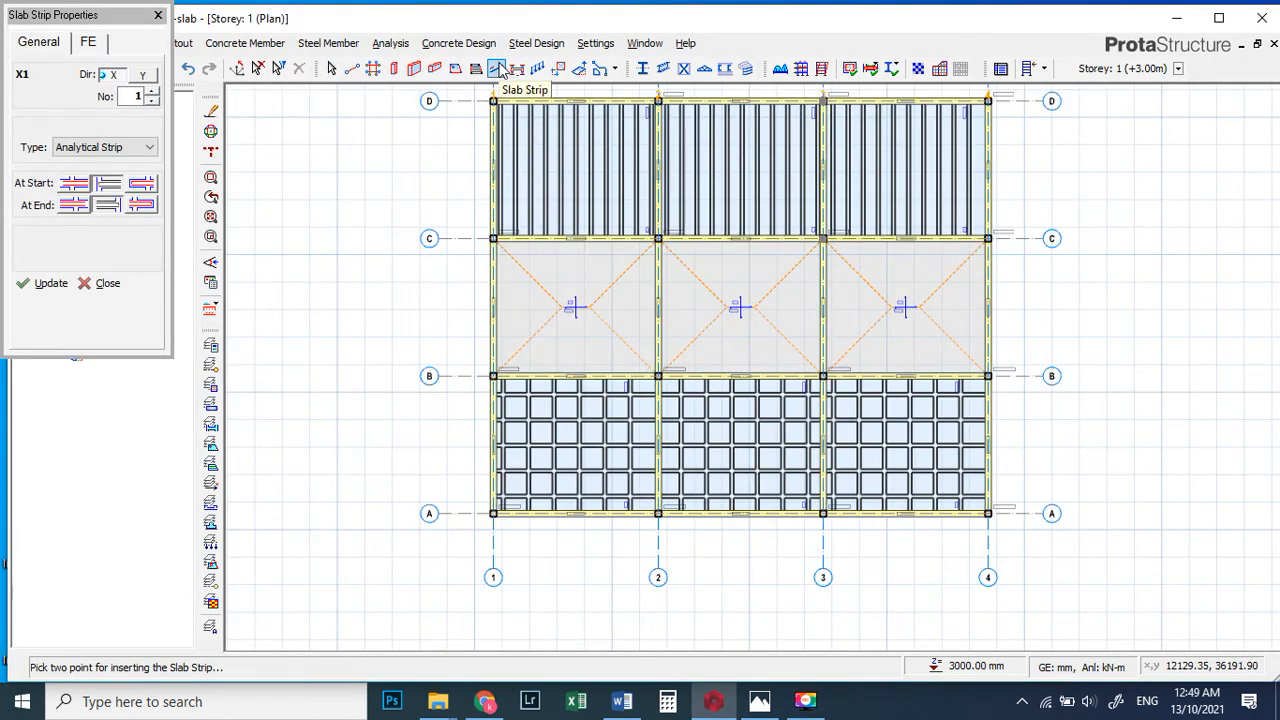
left_click(471, 288)
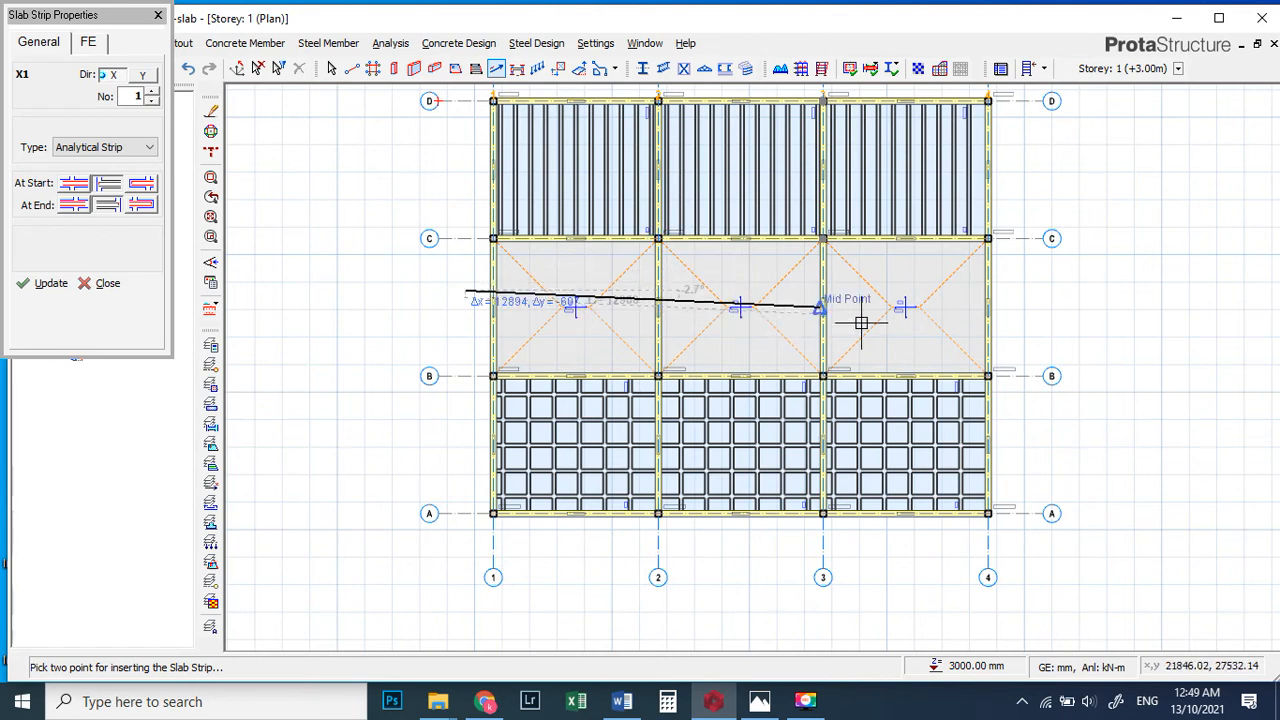
left_click(1030, 277)
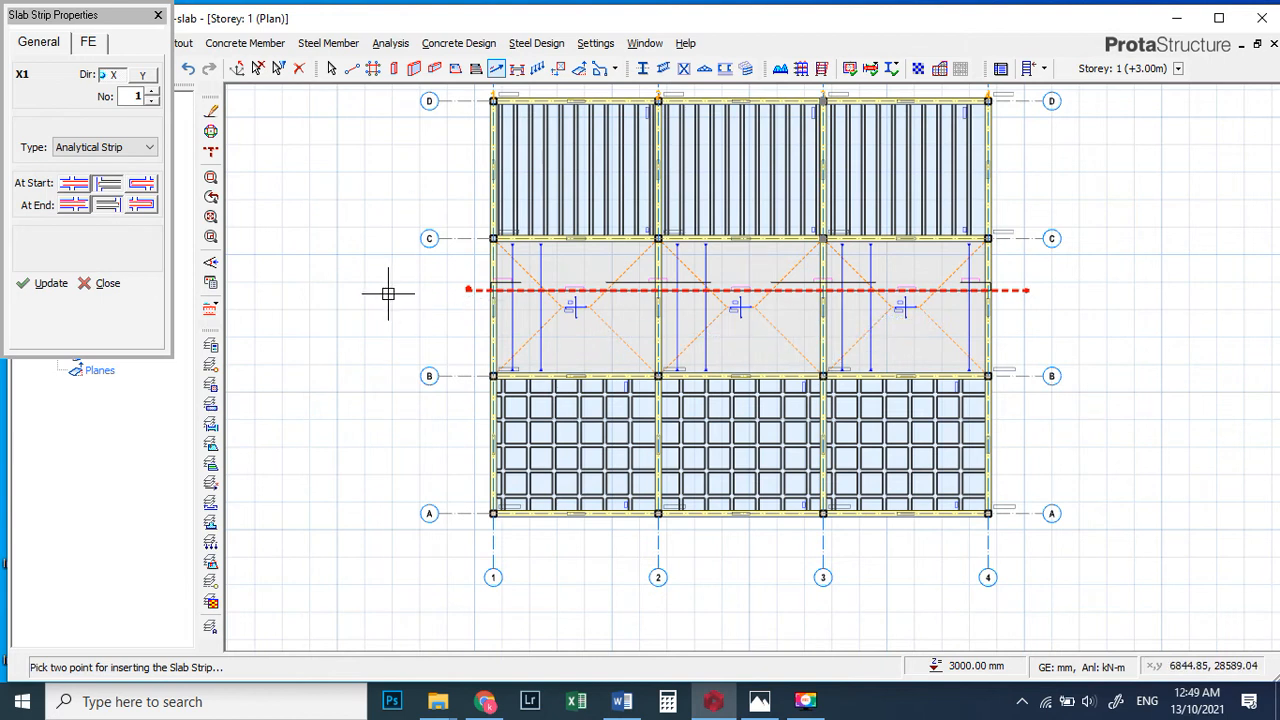
- Set both strip ends to the condition with b-Slab values and insert vertical strips about 6200 mm long through solid slabs 1S1 and 1S2
left_click(73, 189)
left_click(78, 207)
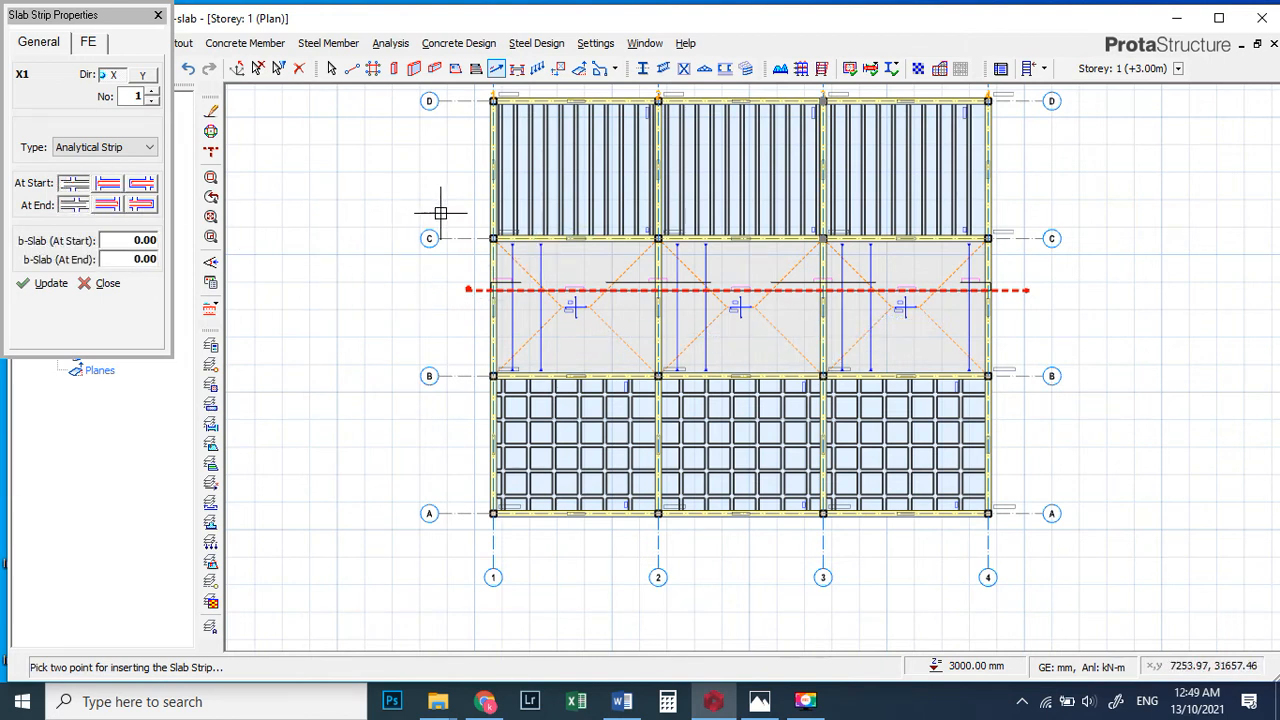
scroll(566, 226, "up", 2)
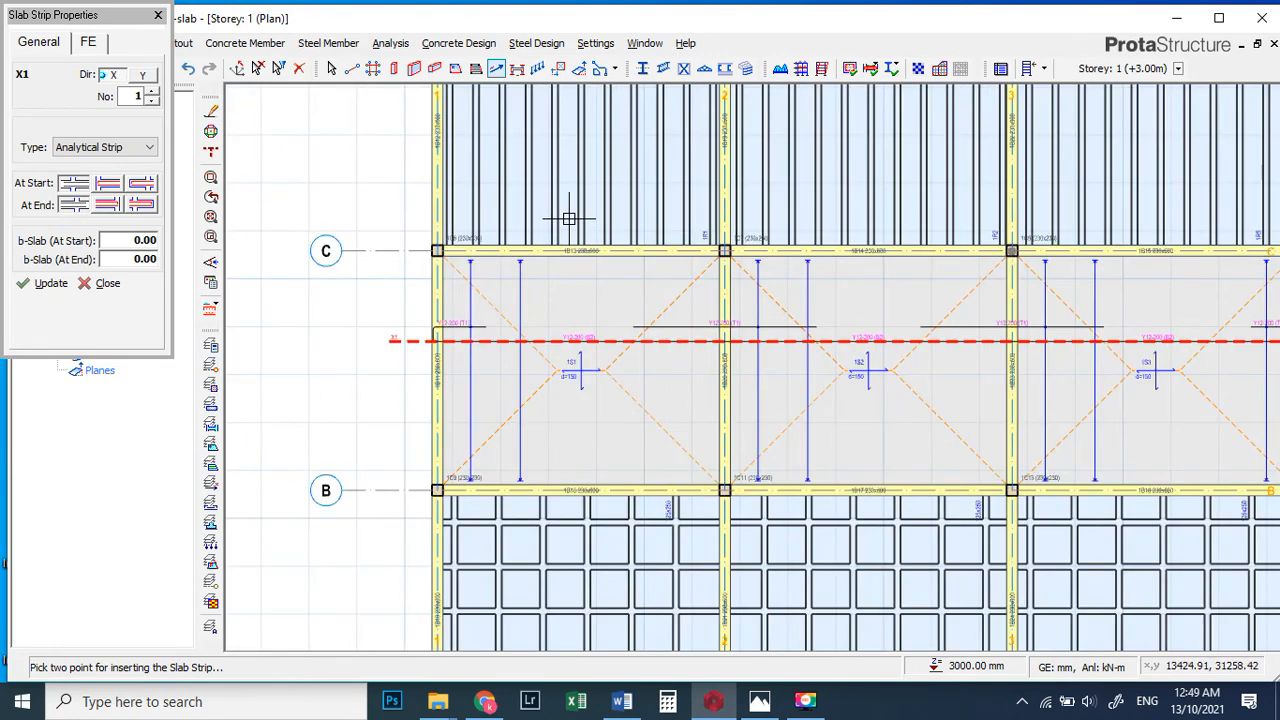
left_click(569, 218)
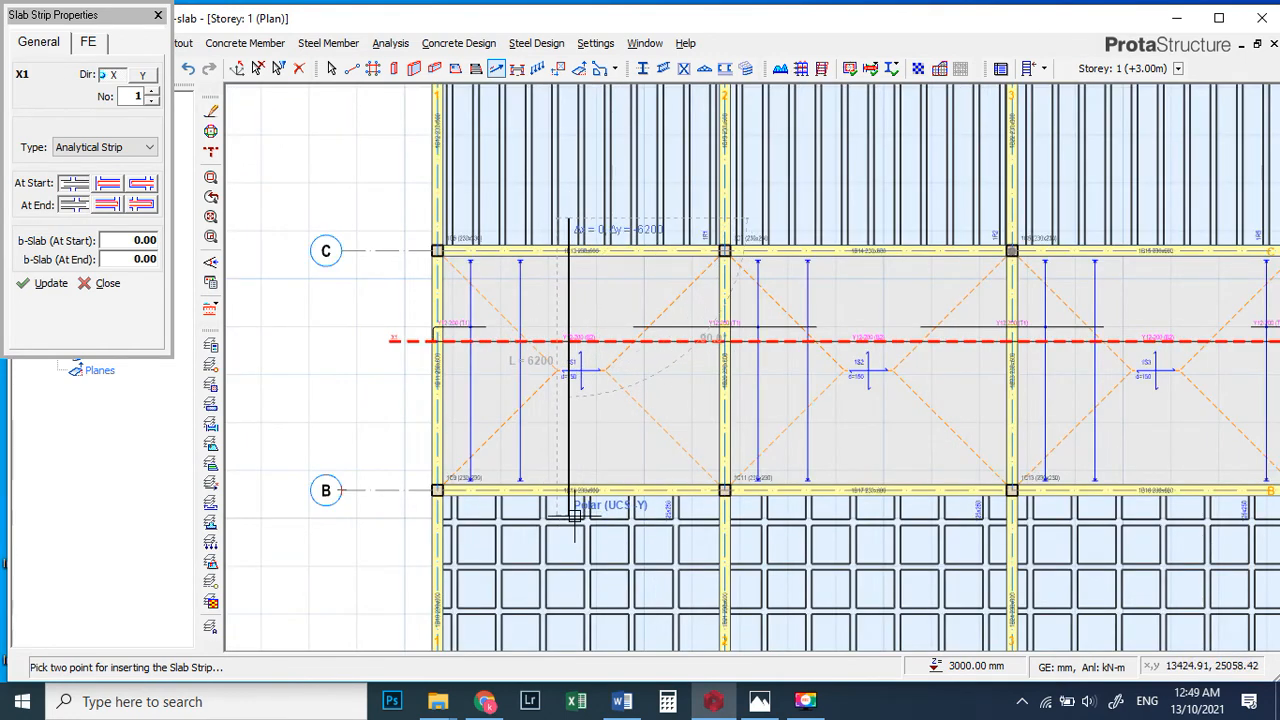
left_click(570, 508)
left_click(887, 213)
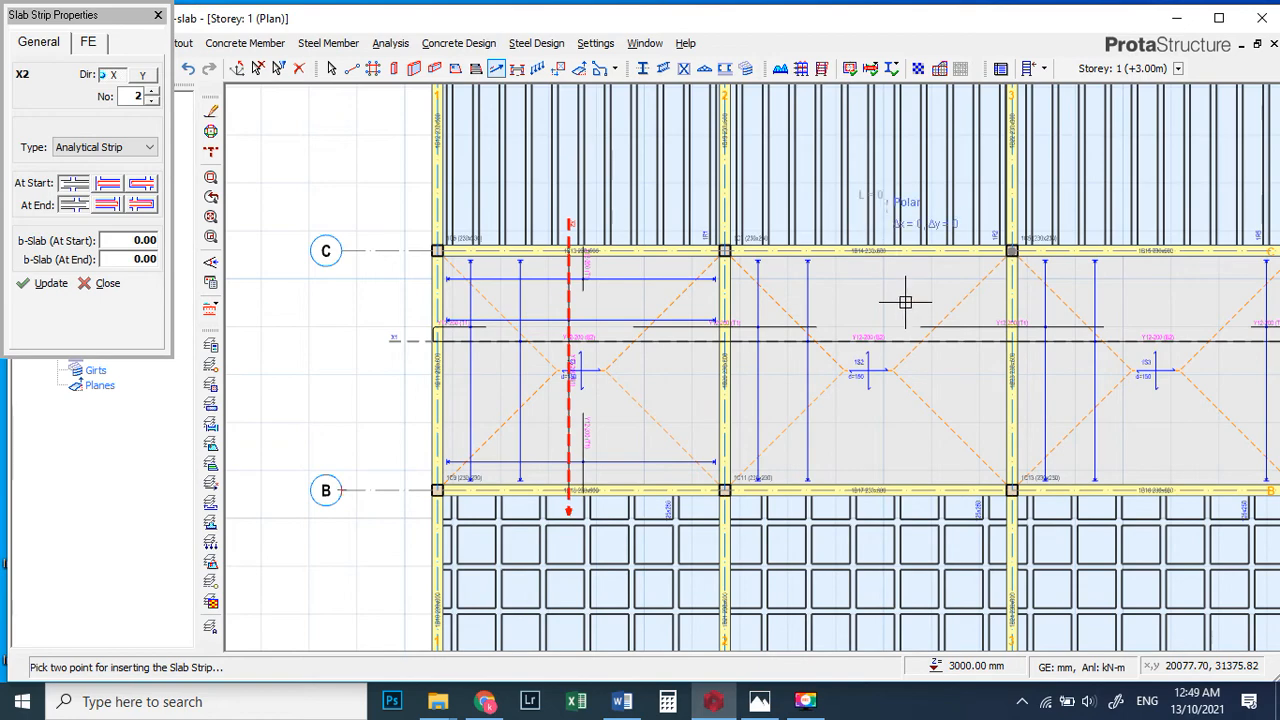
left_click(887, 506)
scroll(732, 325, "down", 3)
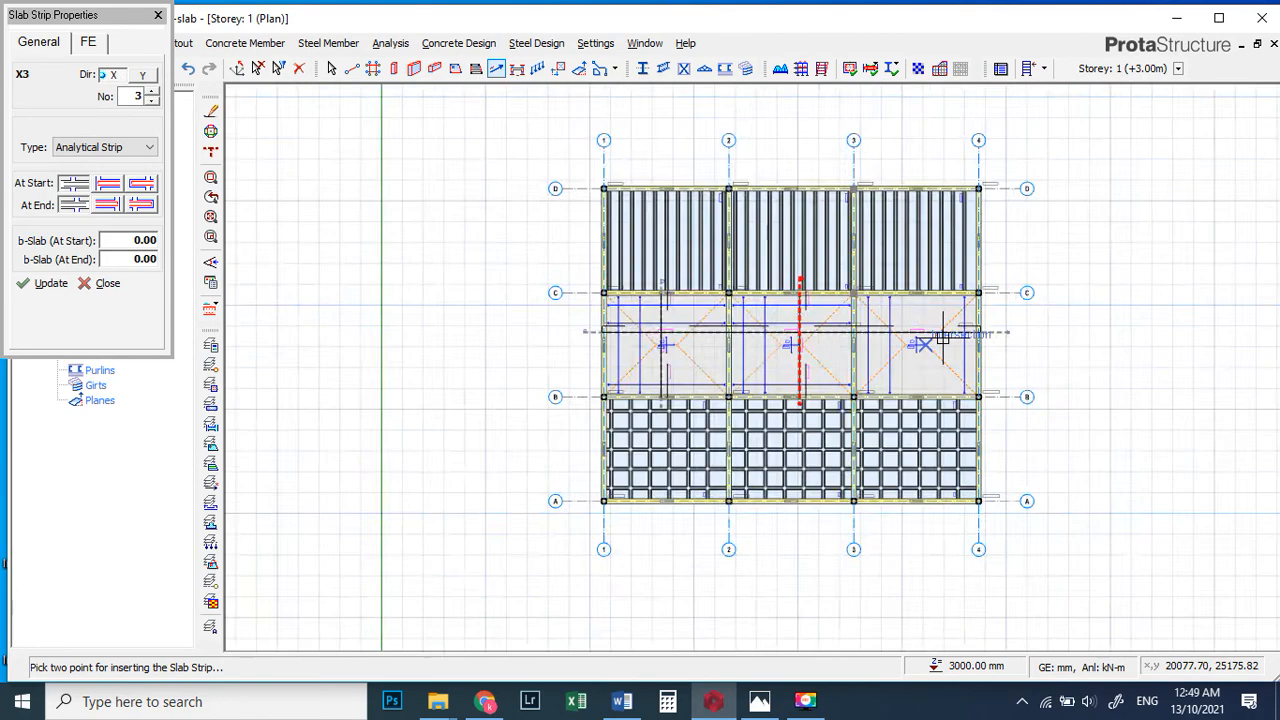
- Insert a vertical analytical strip through the solid slab between axes 3 and 4, extending slightly past axes B and C
scroll(941, 328, "up", 3)
scroll(882, 222, "up", 2)
scroll(886, 230, "down", 3)
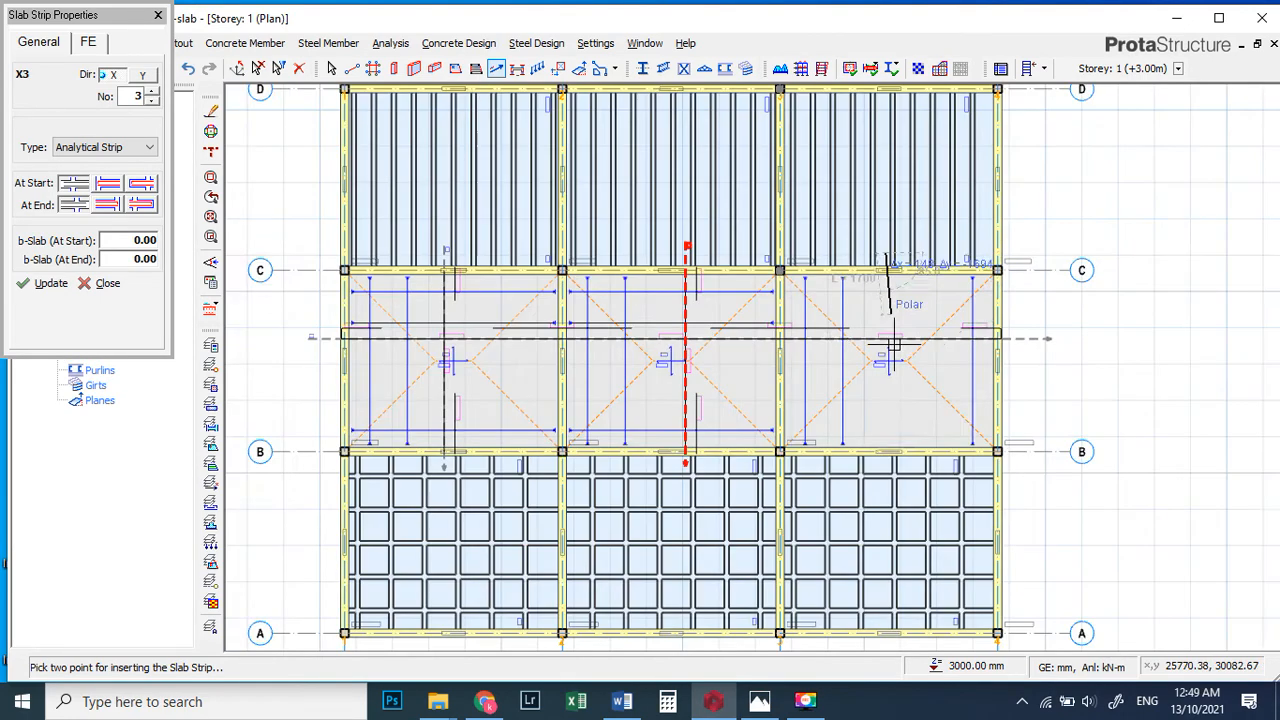
left_click(885, 268)
left_click(885, 468)
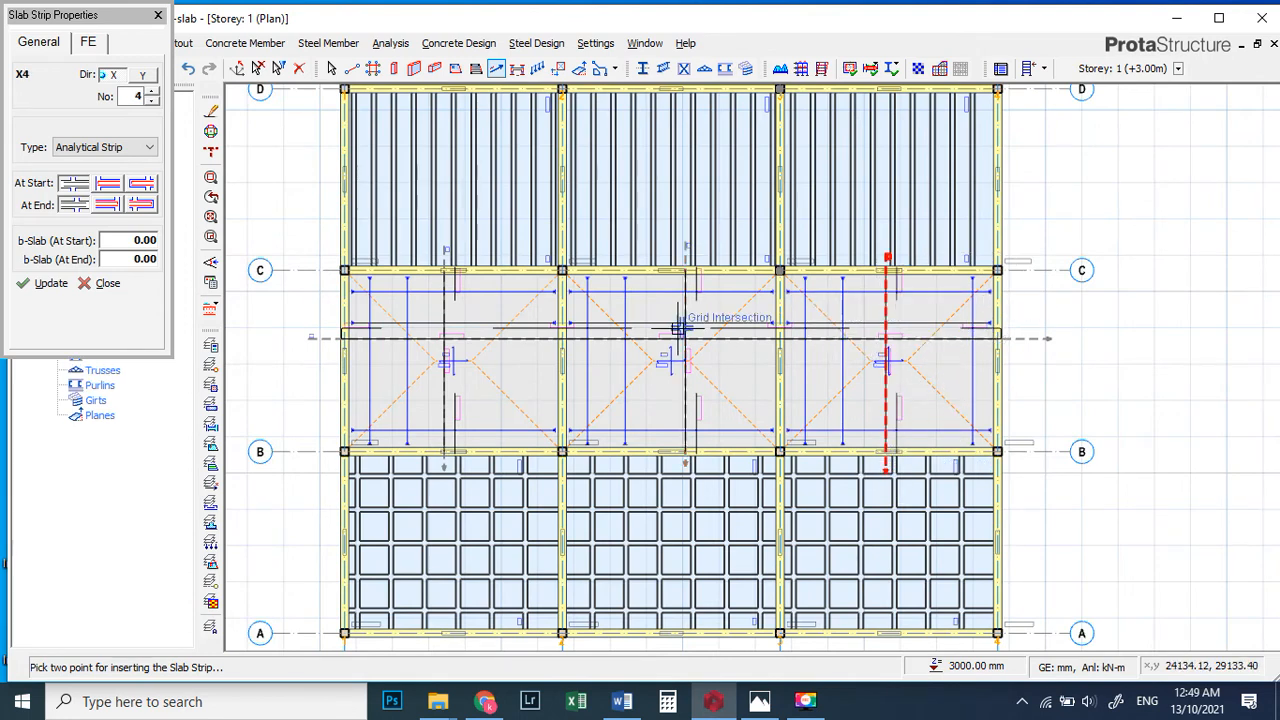
left_click(157, 17)
- Examine the strip reinforcement labels on the solid slabs and the layout of the neighbouring ribbed and grillage slabs
scroll(519, 328, "up", 5)
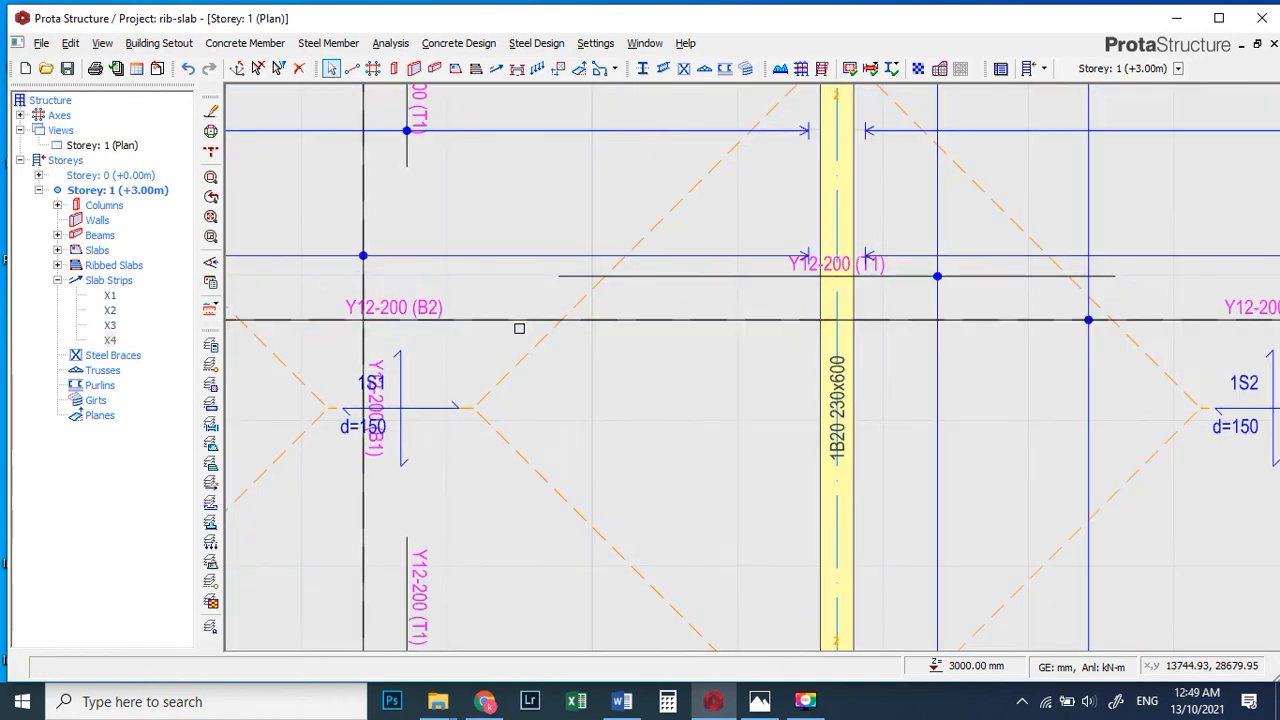
scroll(549, 287, "down", 6)
scroll(590, 370, "up", 2)
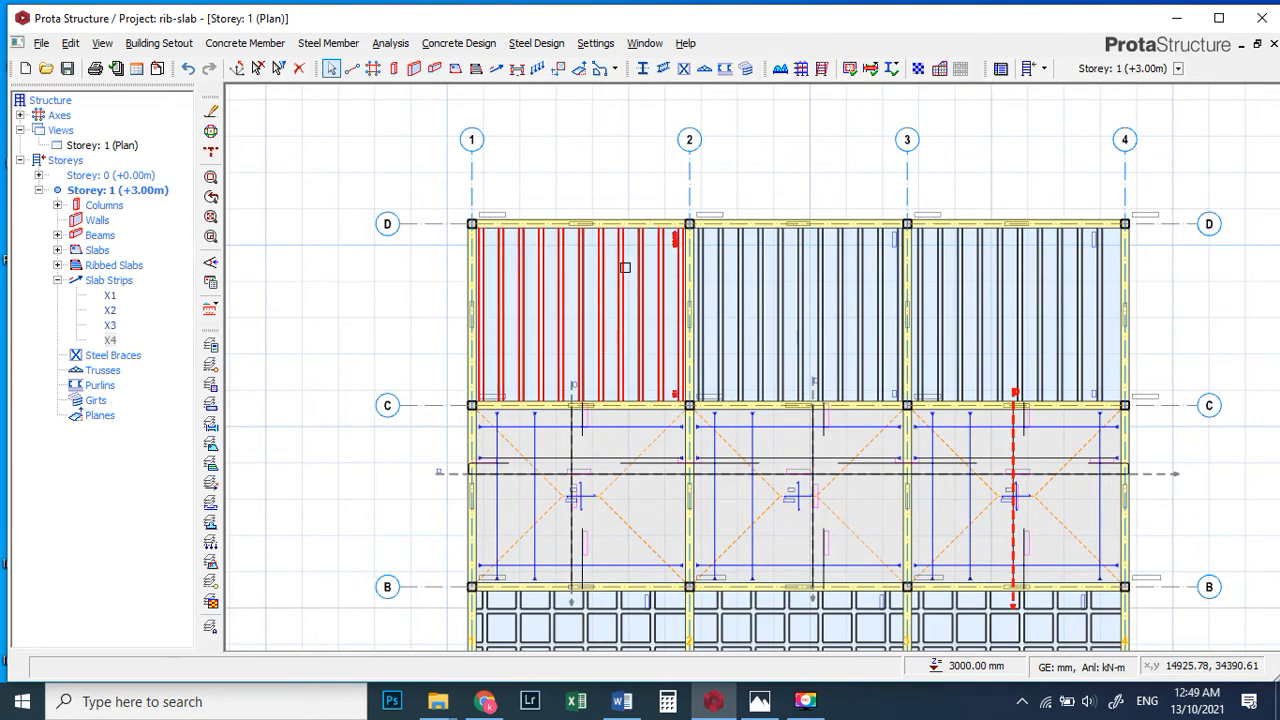
scroll(523, 273, "down", 1)
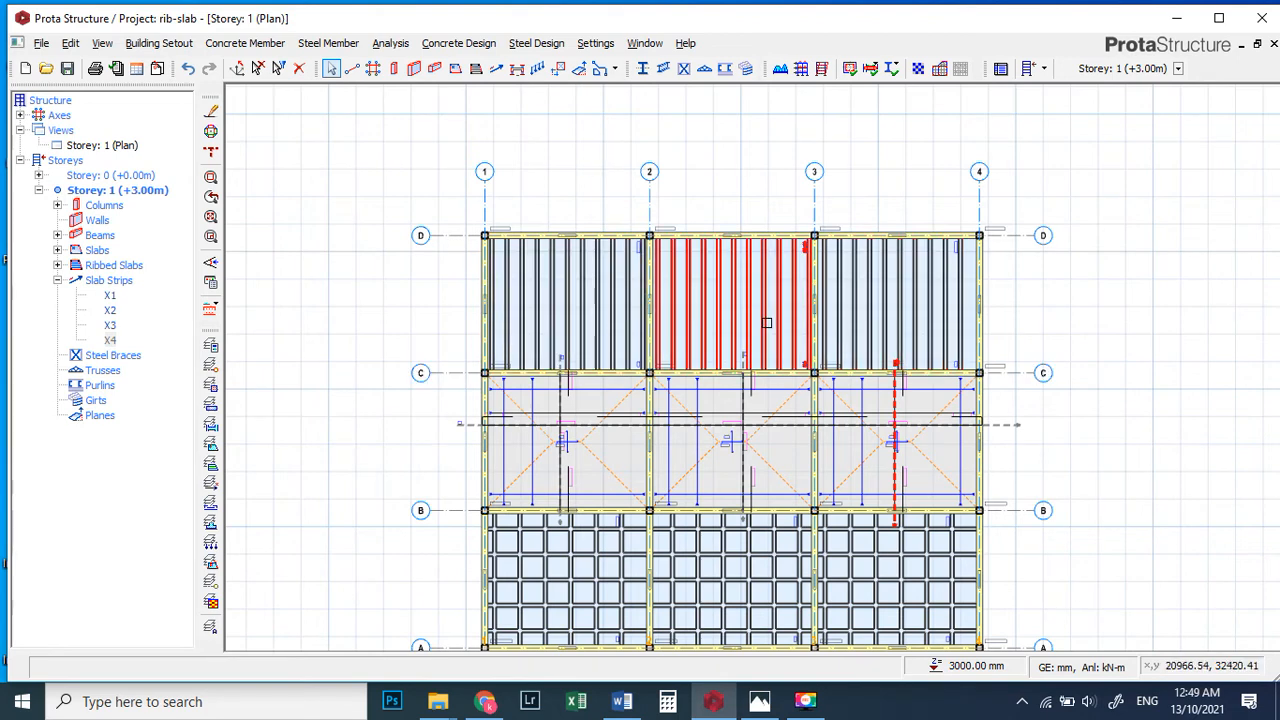
scroll(560, 315, "down", 1)
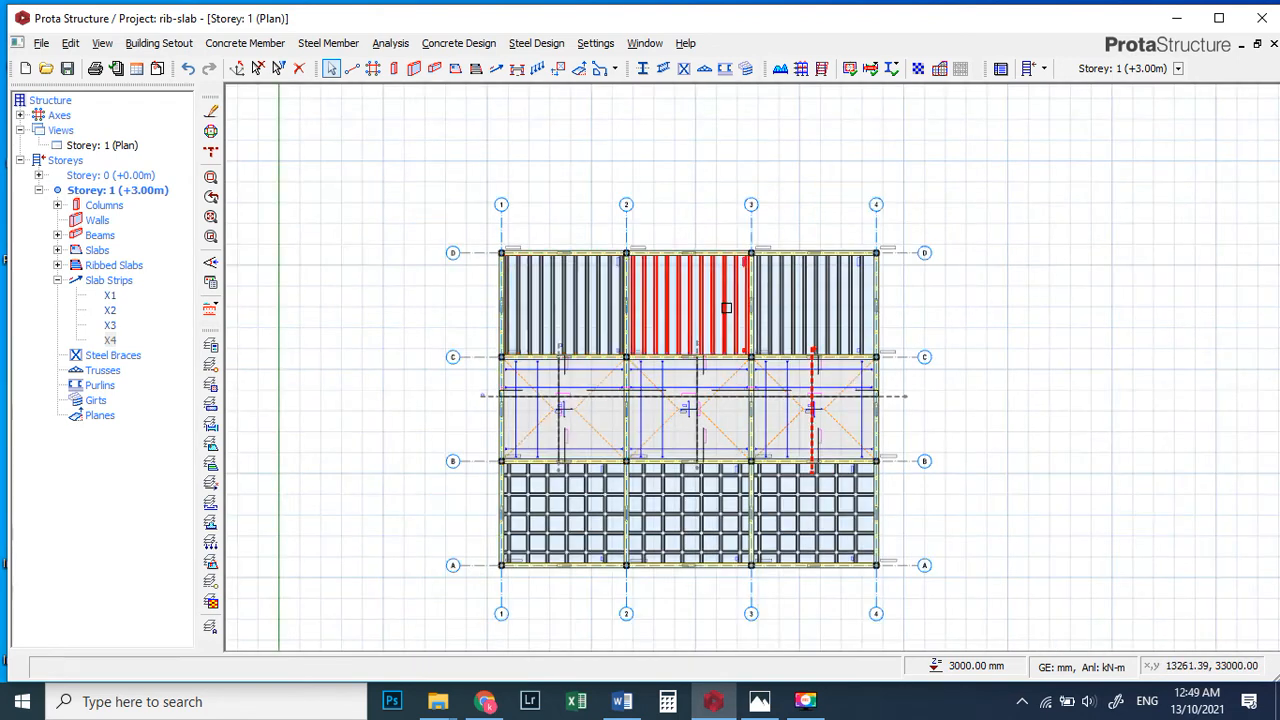
scroll(580, 309, "up", 1)
scroll(580, 309, "down", 4)
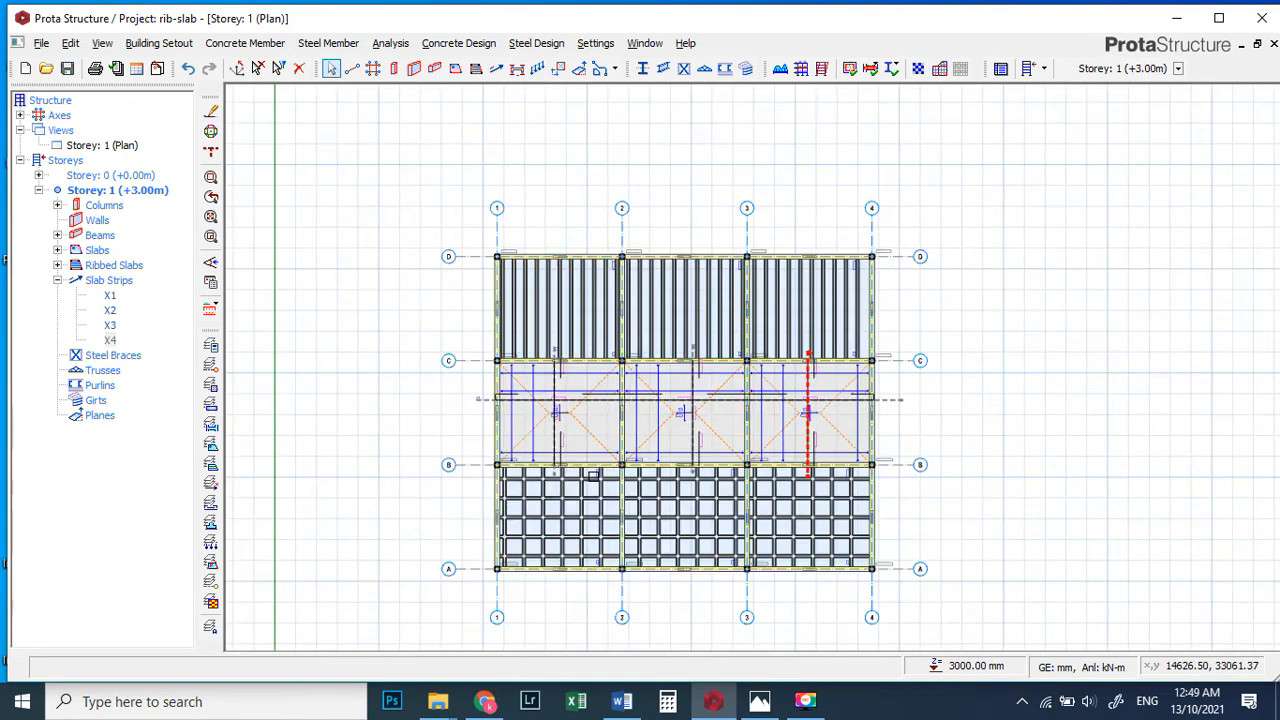
scroll(593, 478, "up", 1)
scroll(535, 292, "up", 1)
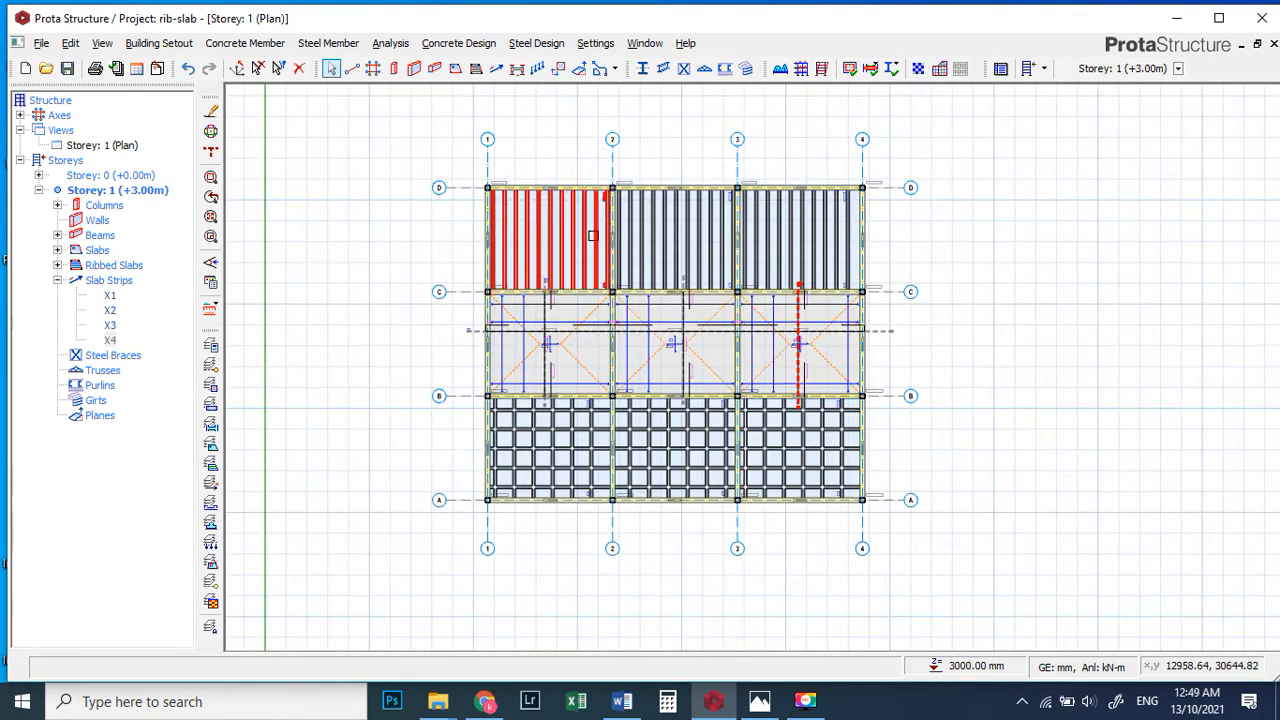
mouse_move(593, 236)
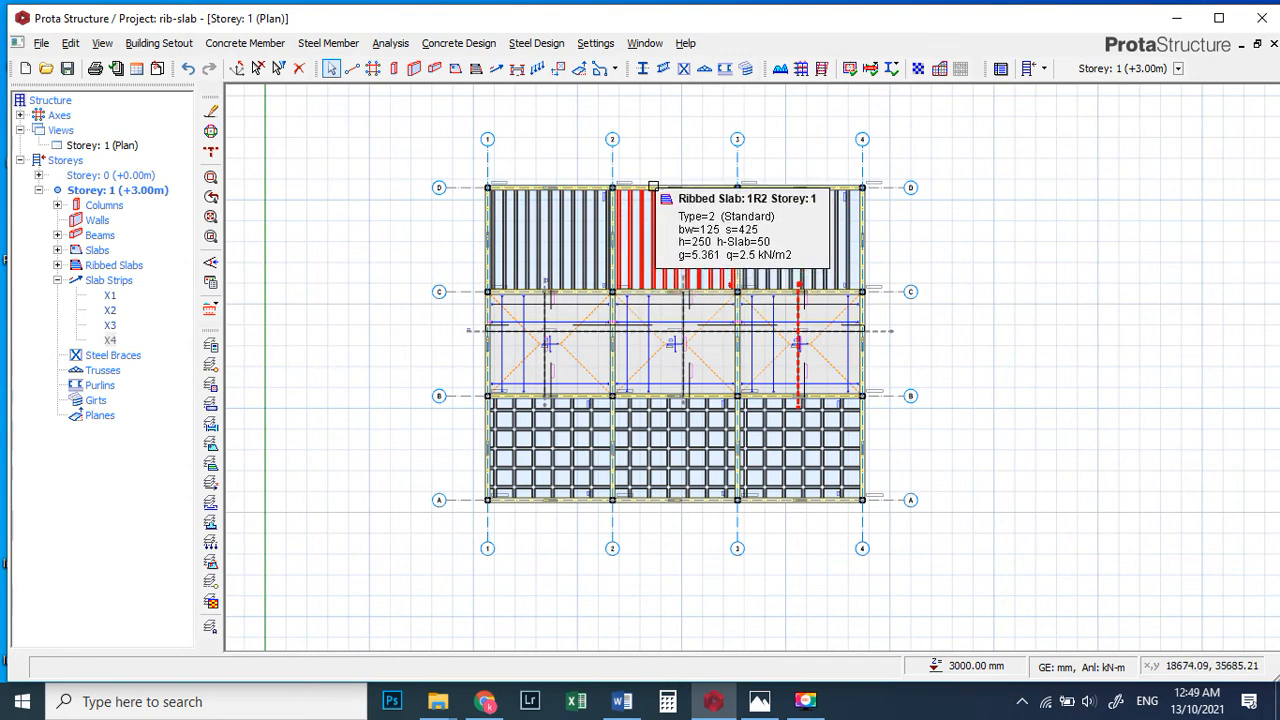
- Try horizontal FE strips across the ribbed and grillage slabs, then choose the Bob condition for both ends without updating
left_click(496, 68)
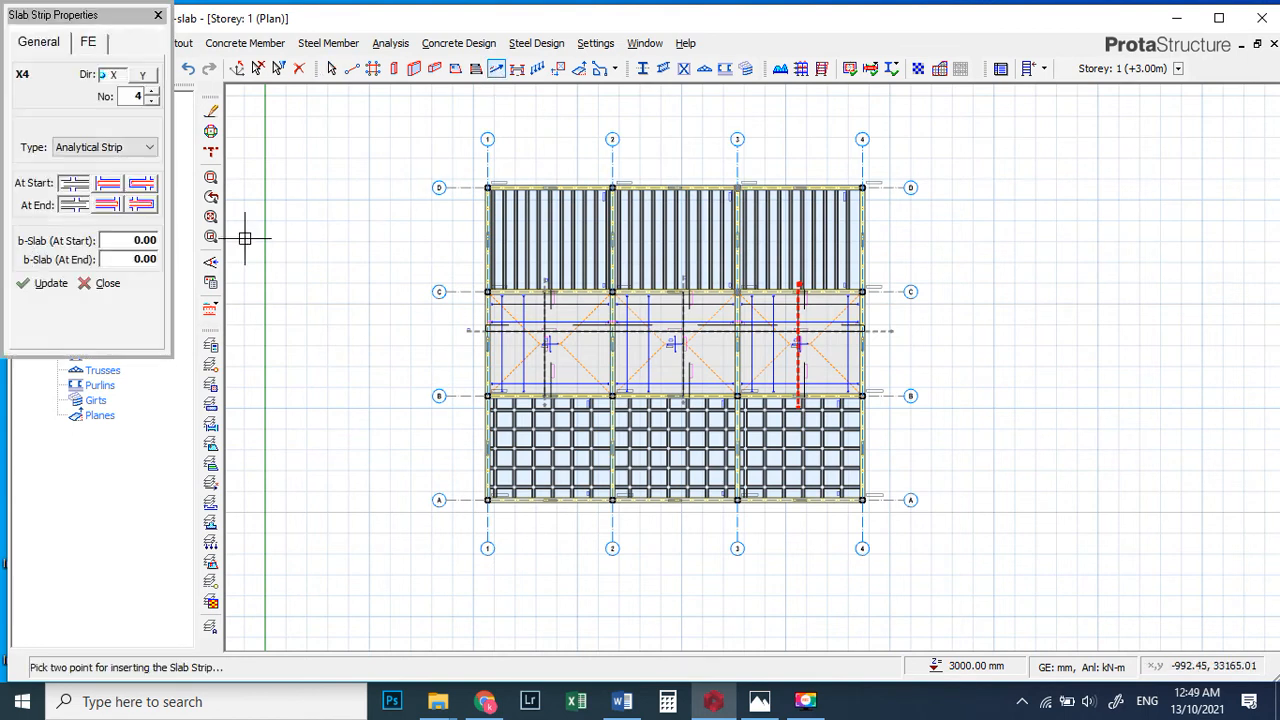
left_click(110, 147)
left_click(100, 173)
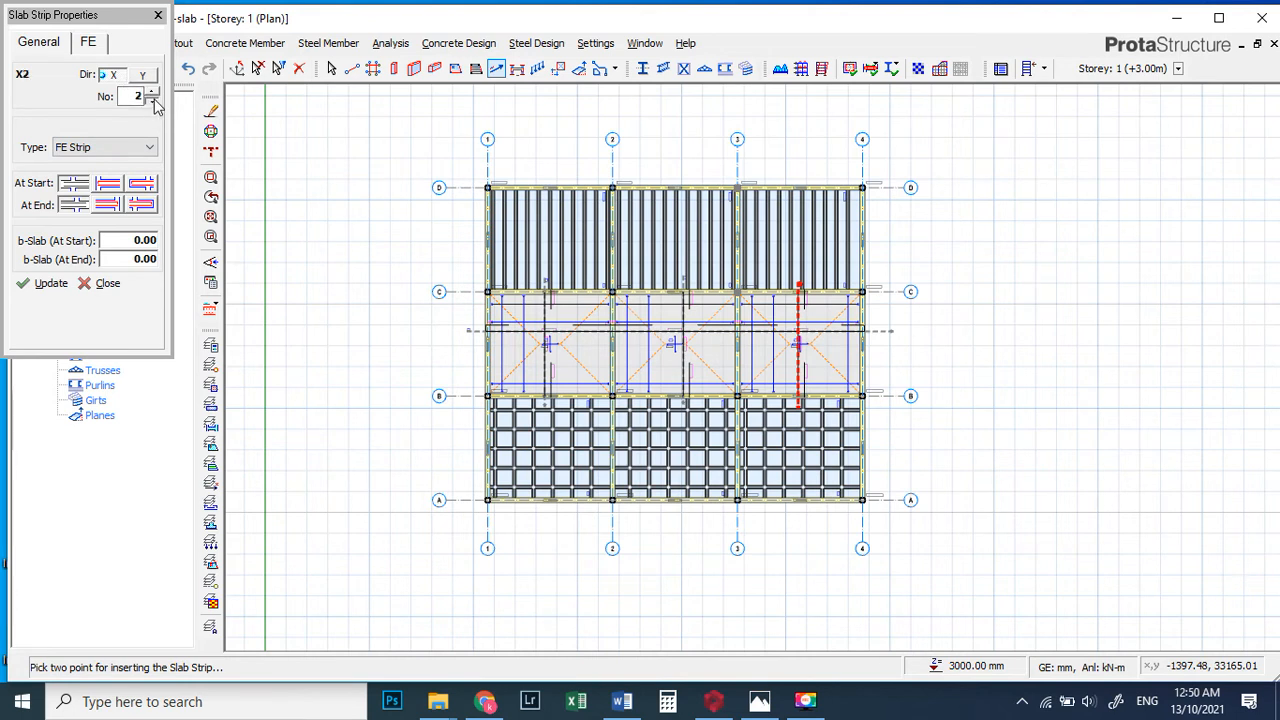
left_click(457, 227)
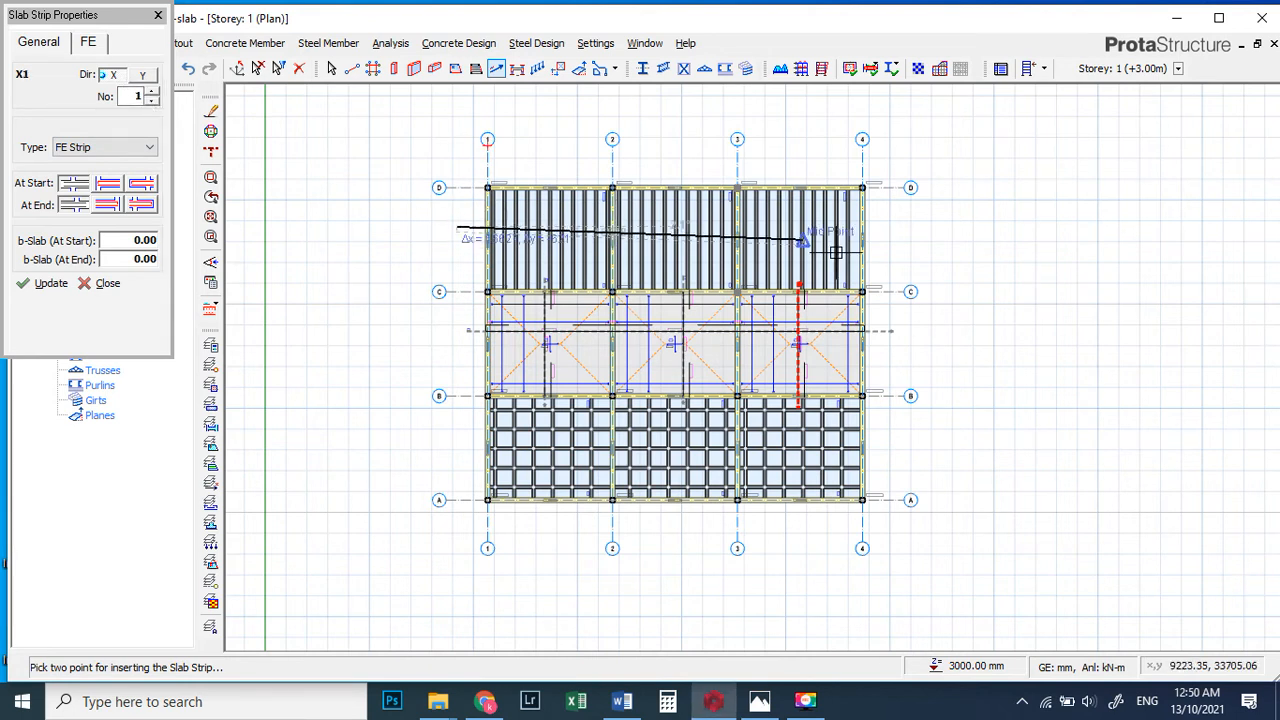
left_click(904, 228)
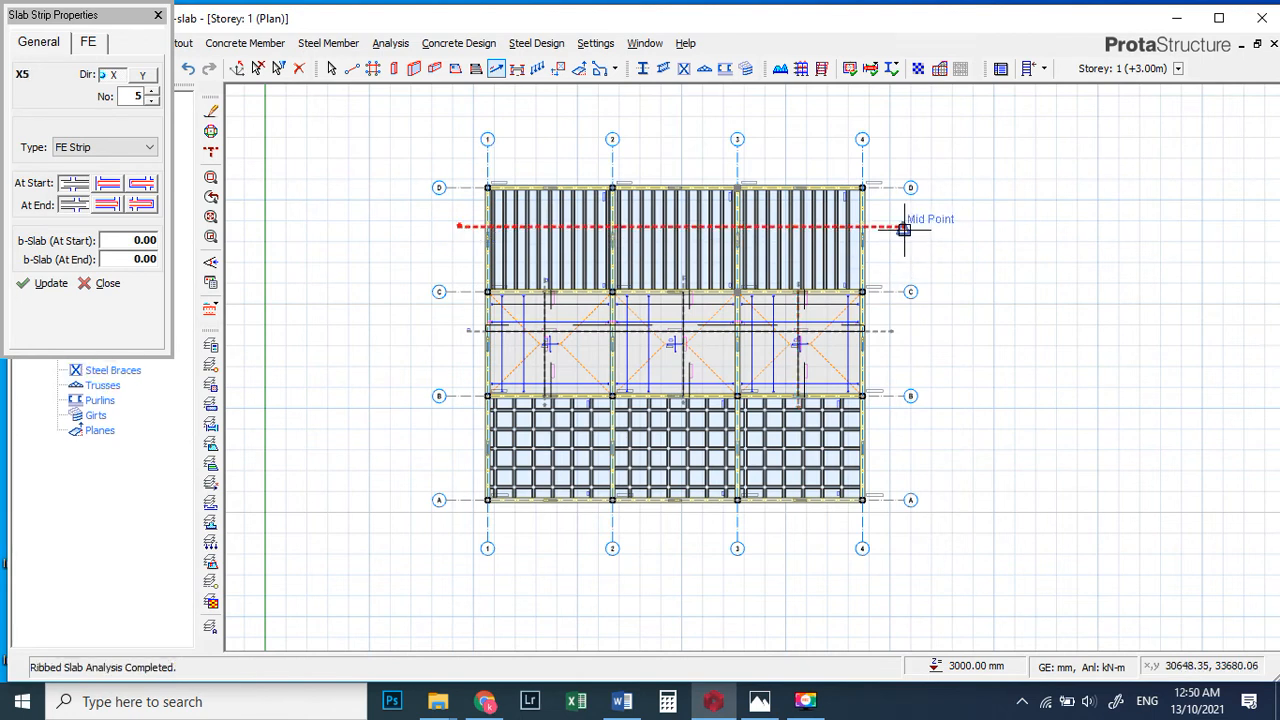
left_click(468, 443)
left_click(902, 443)
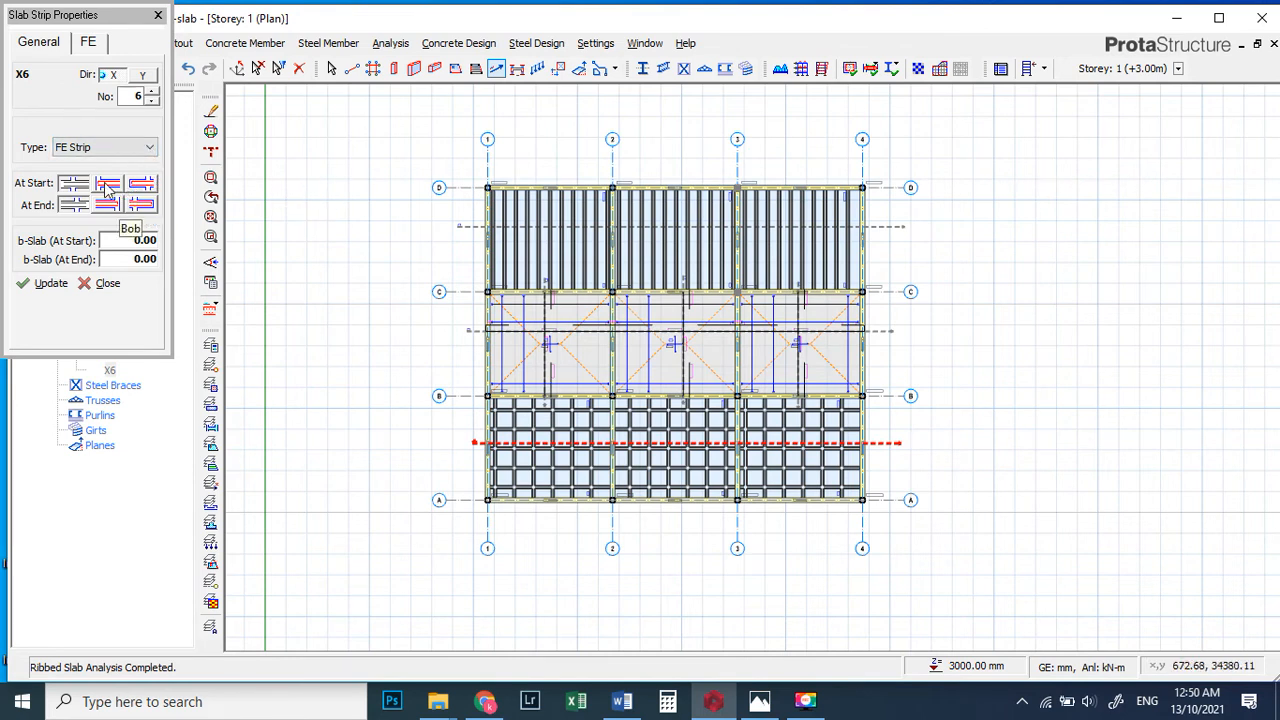
left_click(107, 186)
left_click(108, 205)
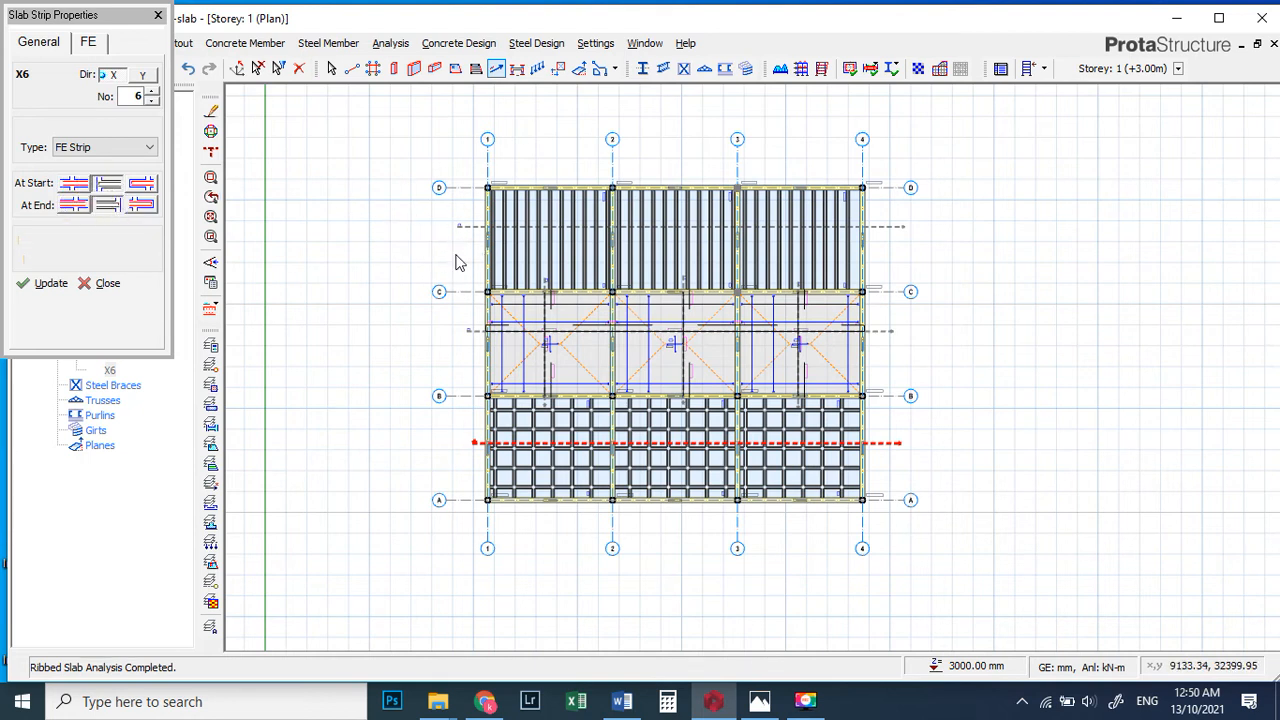
key("Escape")
- Delete the two horizontal strips crossing the grillage slabs and the ribbed slabs
left_click(463, 228)
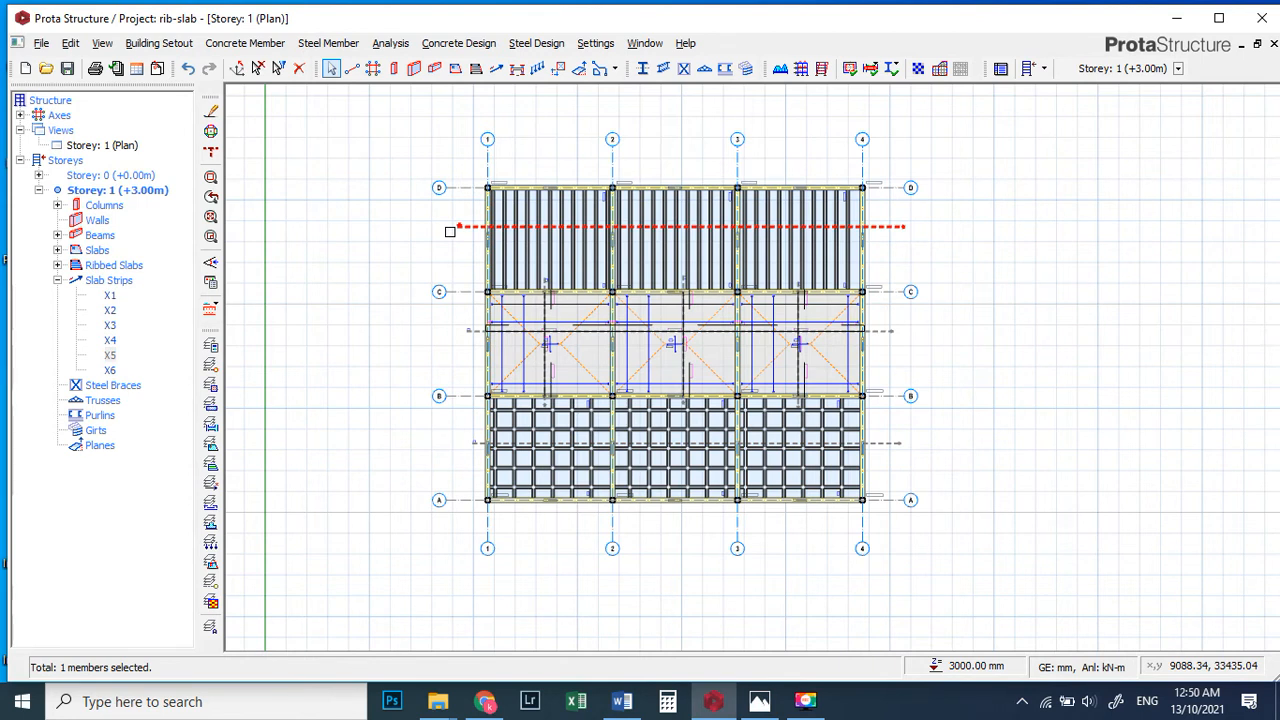
left_click(477, 443)
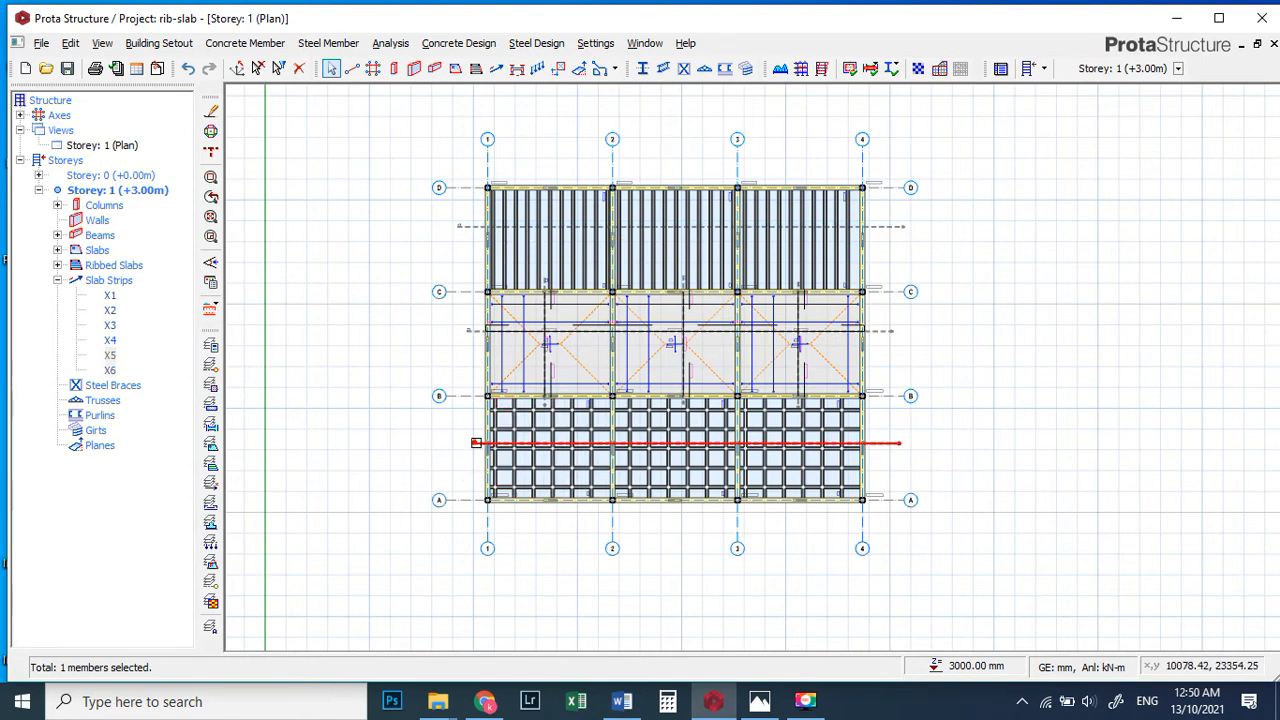
key("Delete")
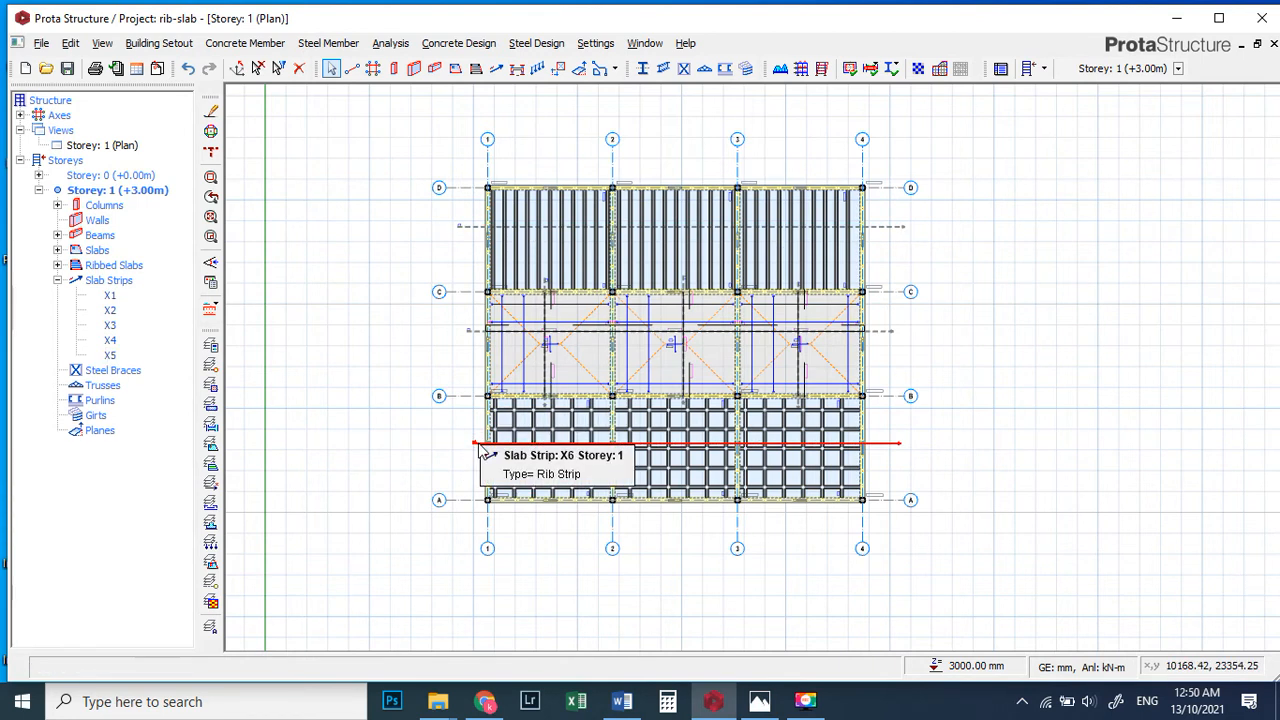
left_click(895, 225)
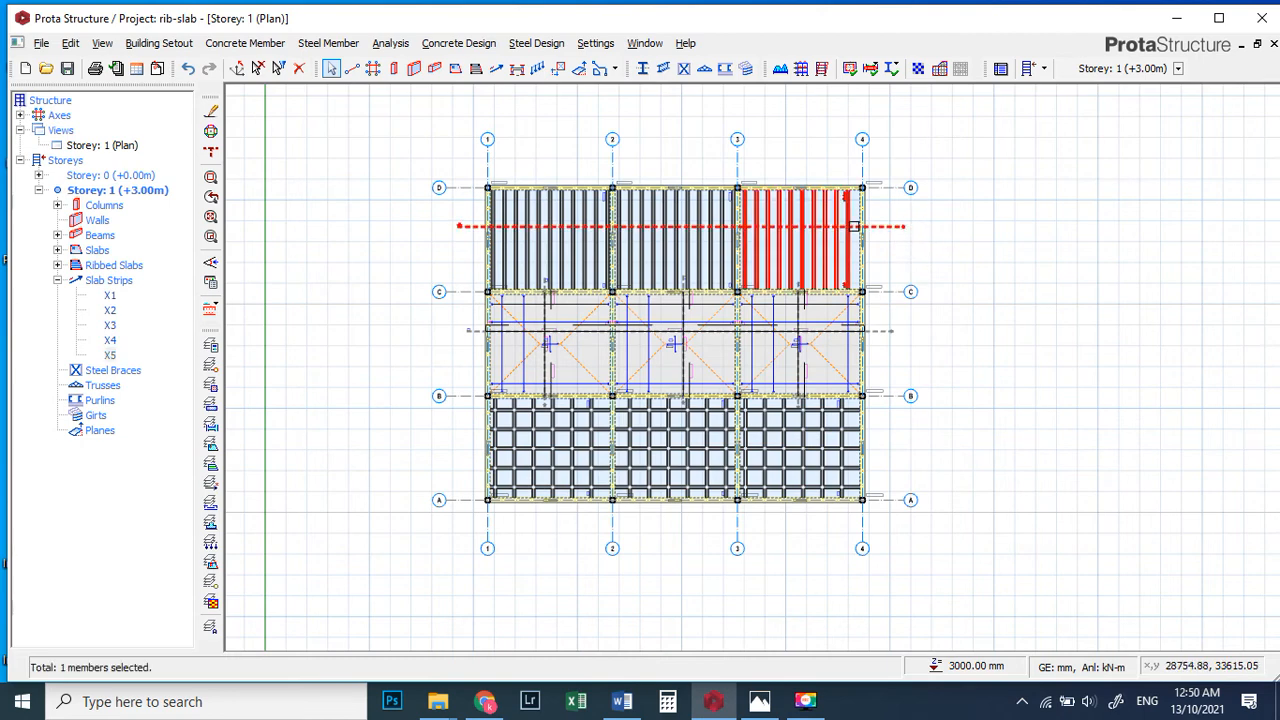
key("Delete")
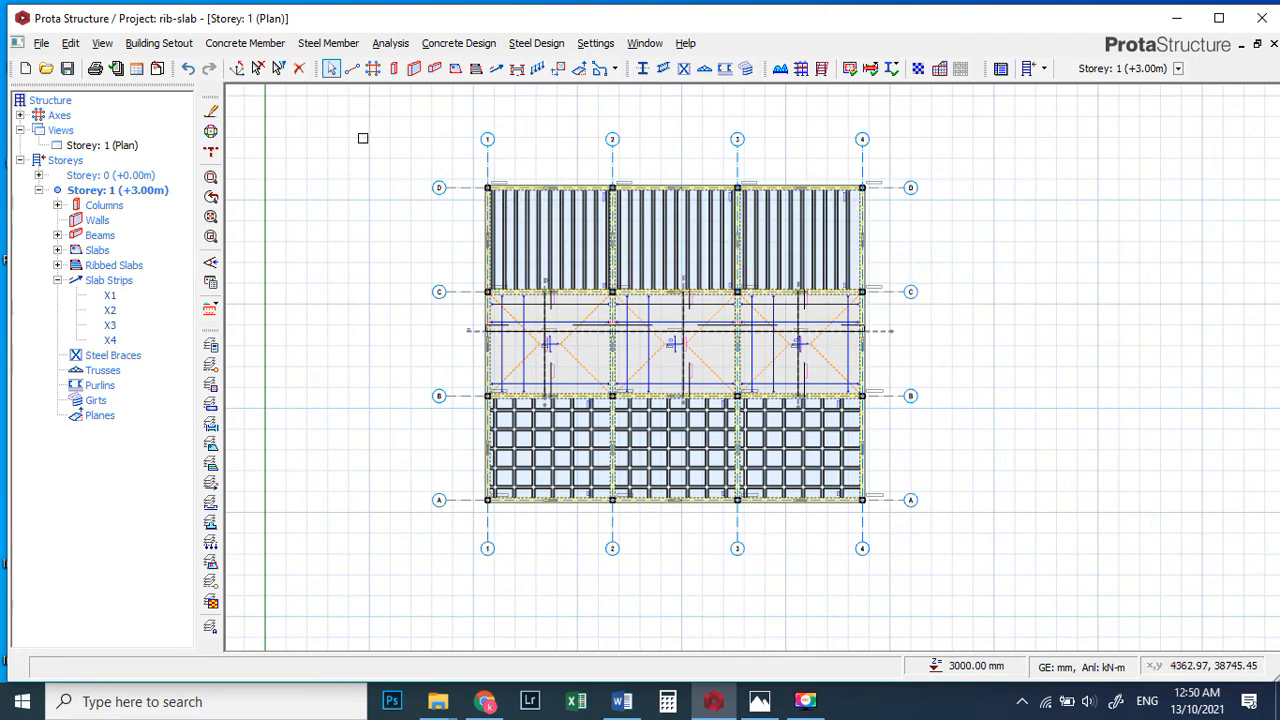
- Insert horizontal FE strips about 21200 mm long with Bob ends across the ribbed slabs and across the grillage slabs
left_click(497, 68)
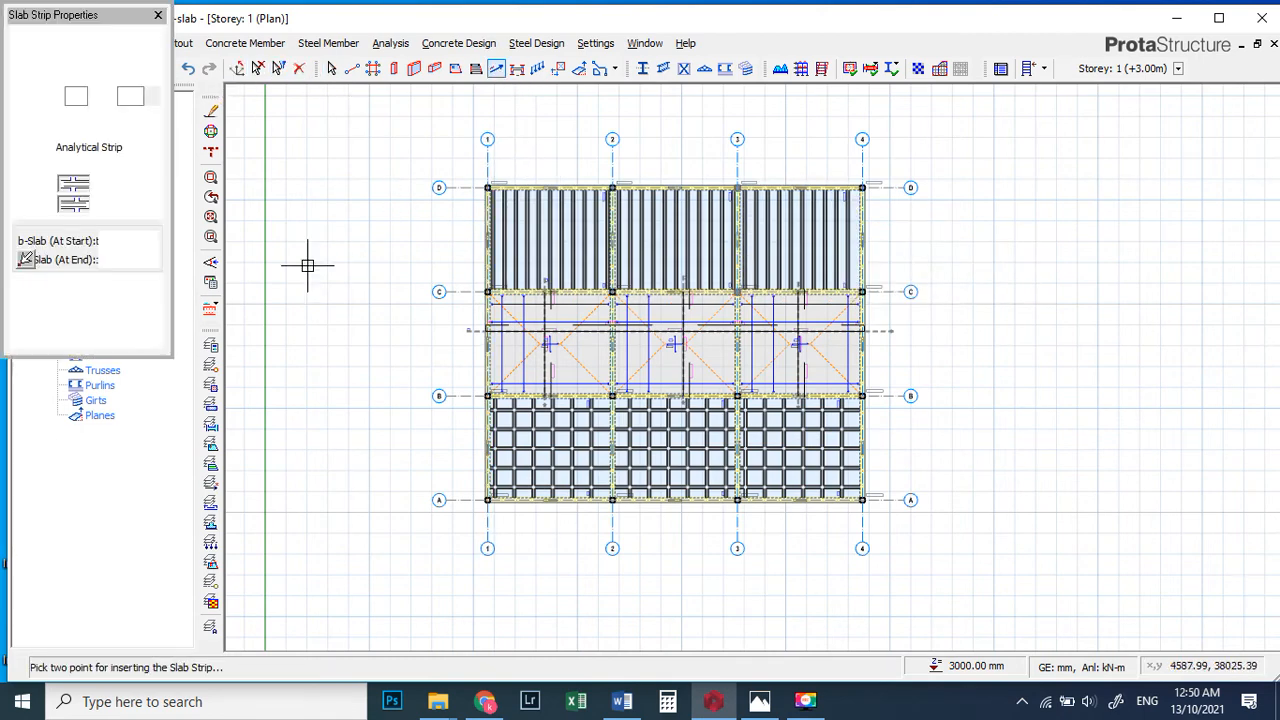
left_click(105, 147)
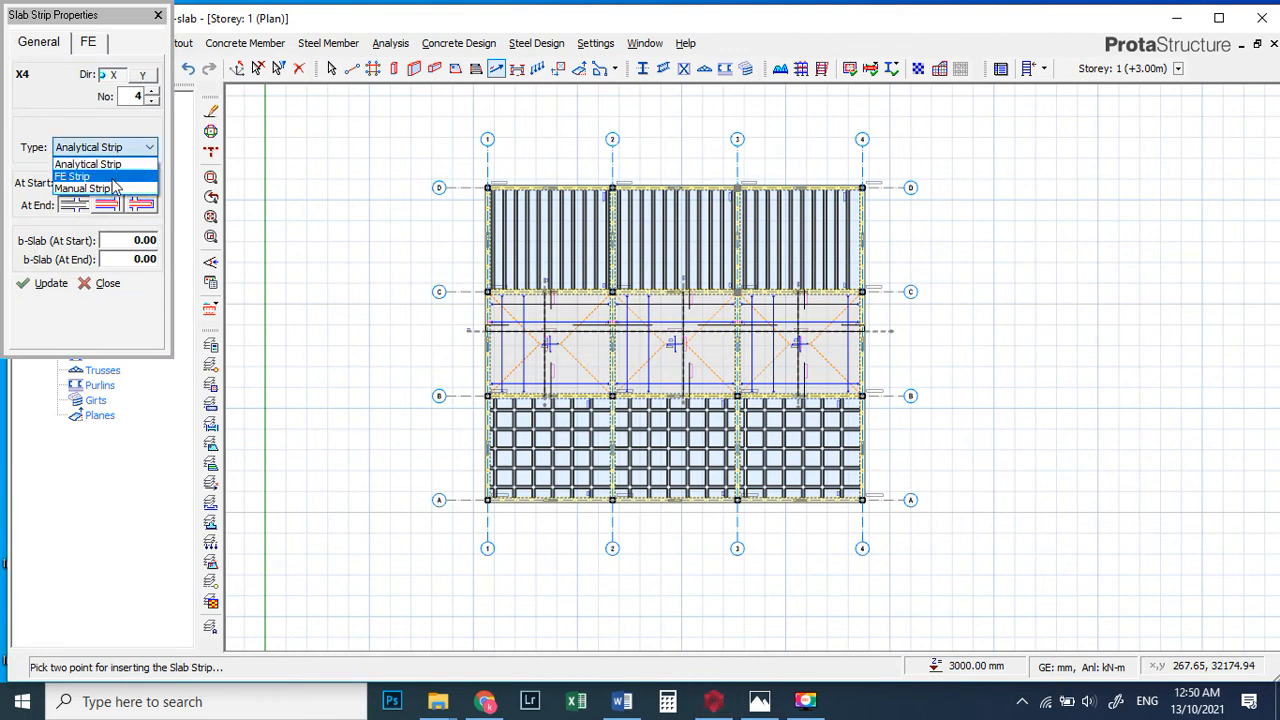
left_click(105, 176)
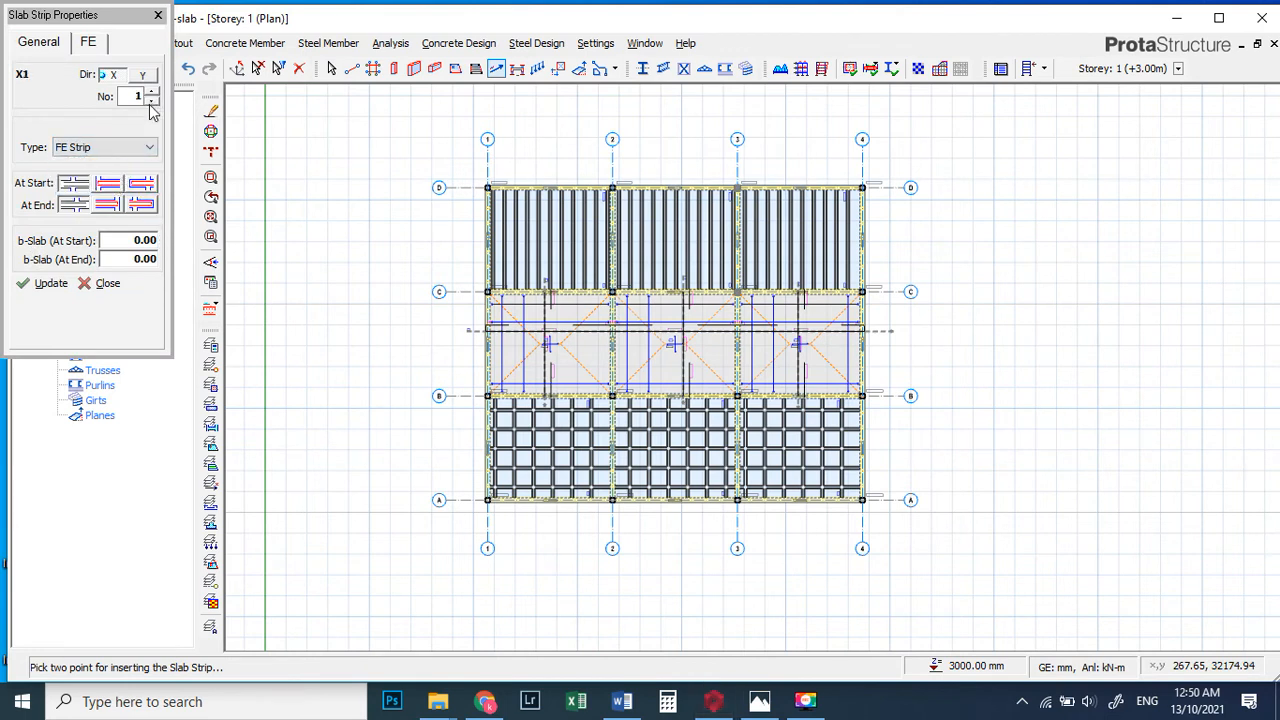
left_click(108, 183)
left_click(108, 204)
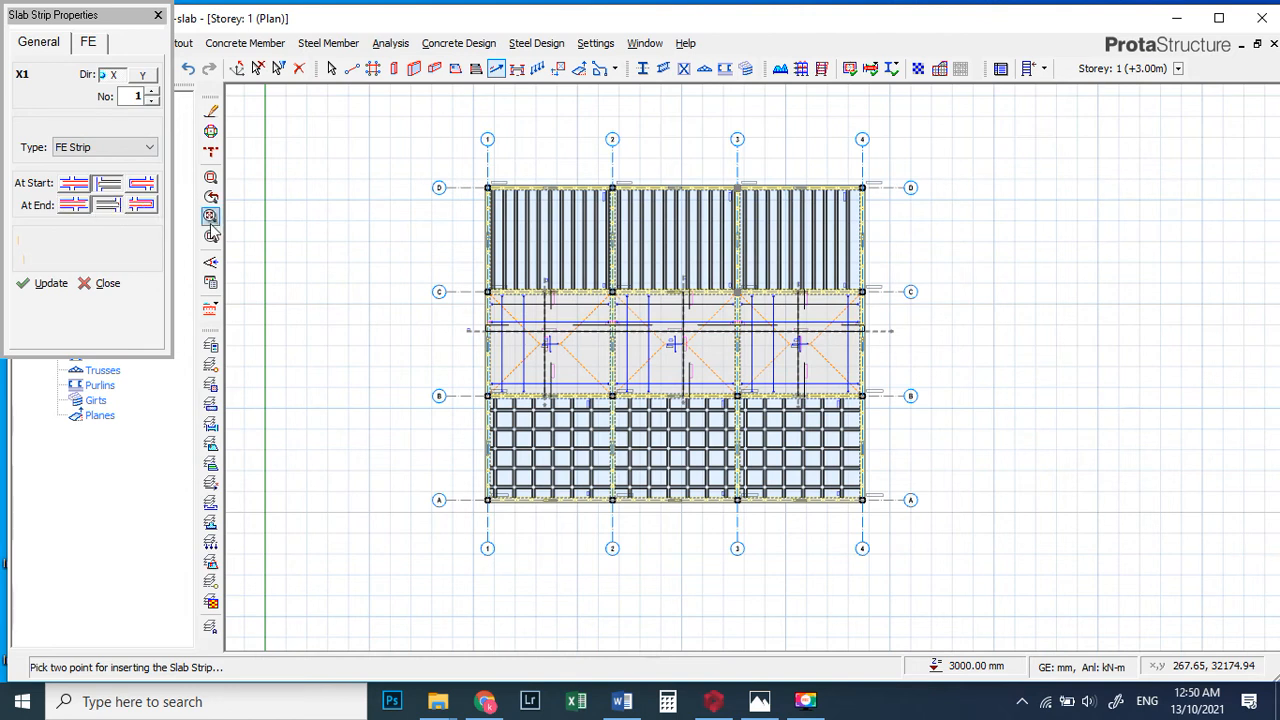
left_click(455, 219)
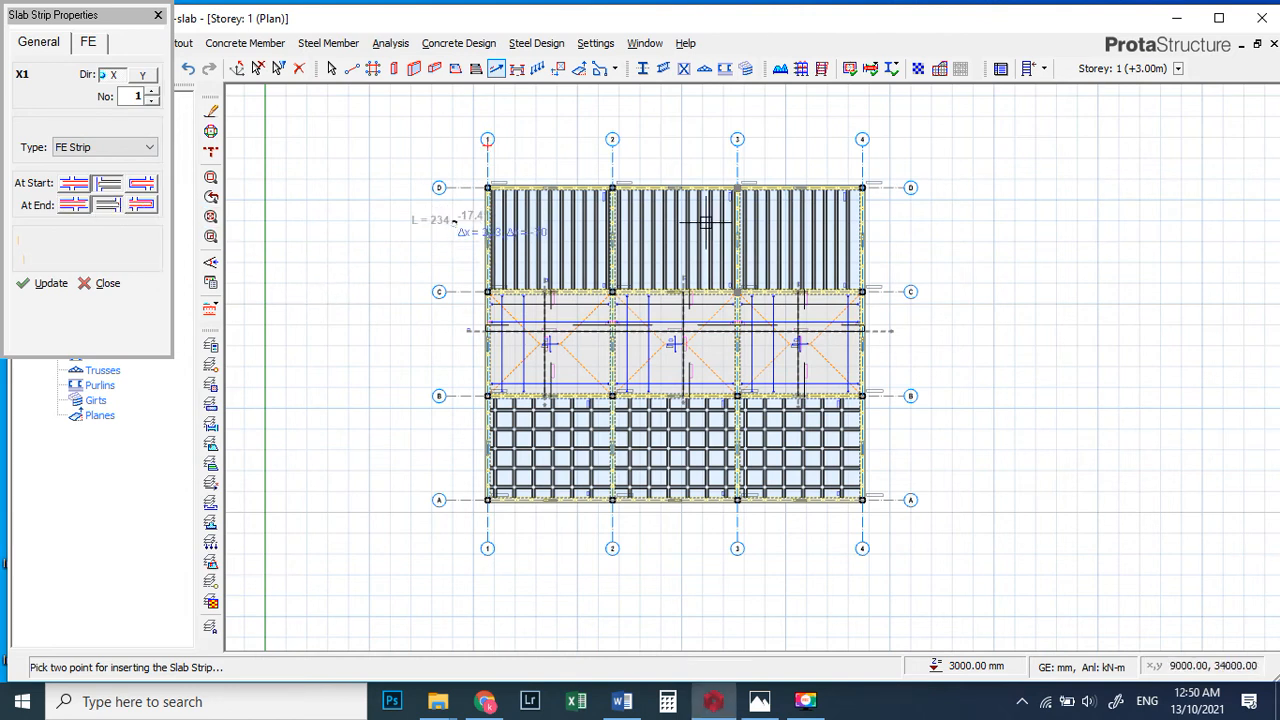
left_click(892, 219)
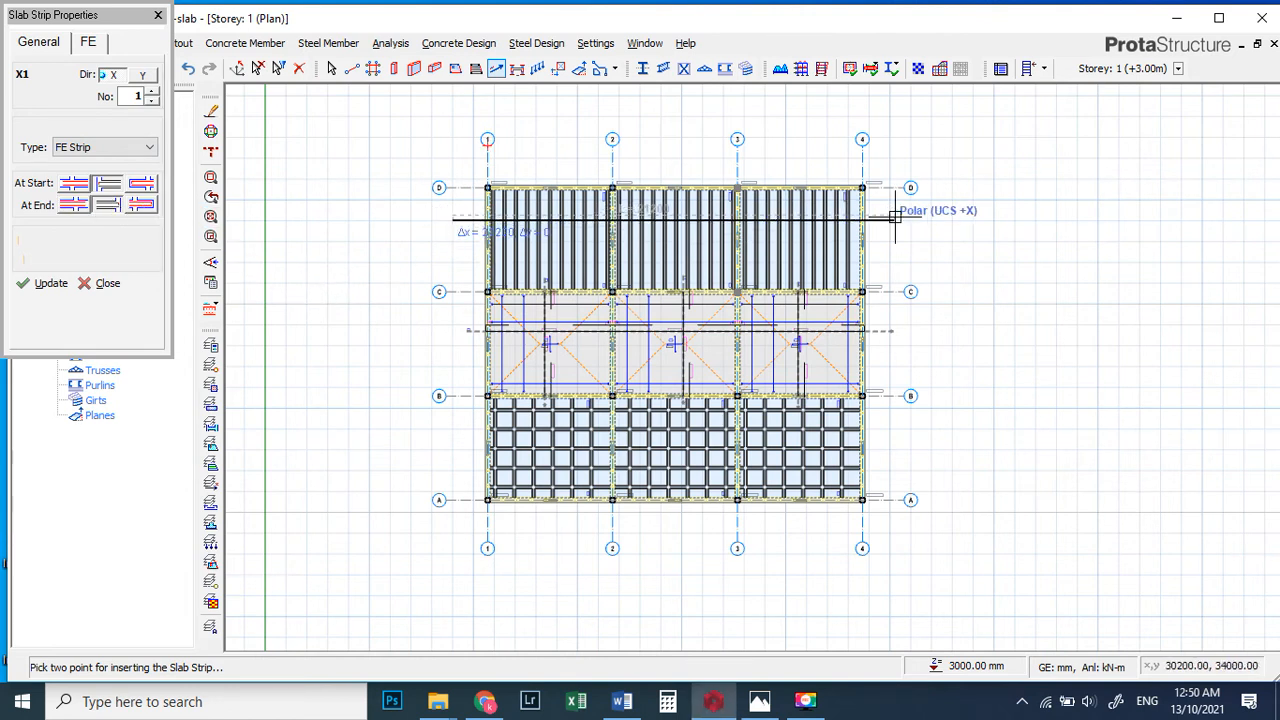
left_click(460, 449)
left_click(891, 450)
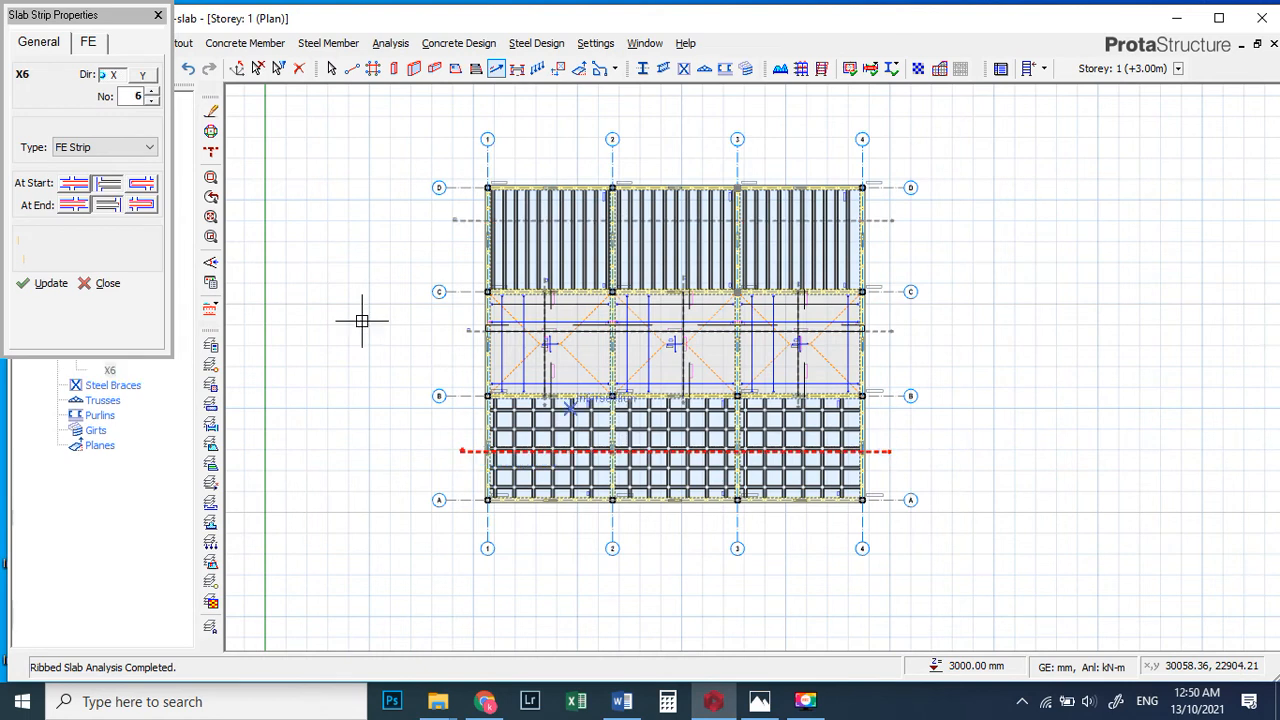
- Switch the end condition to the b-Slab option and insert vertical FE strips about 6400 mm long through the three ribbed slabs
left_click(107, 204)
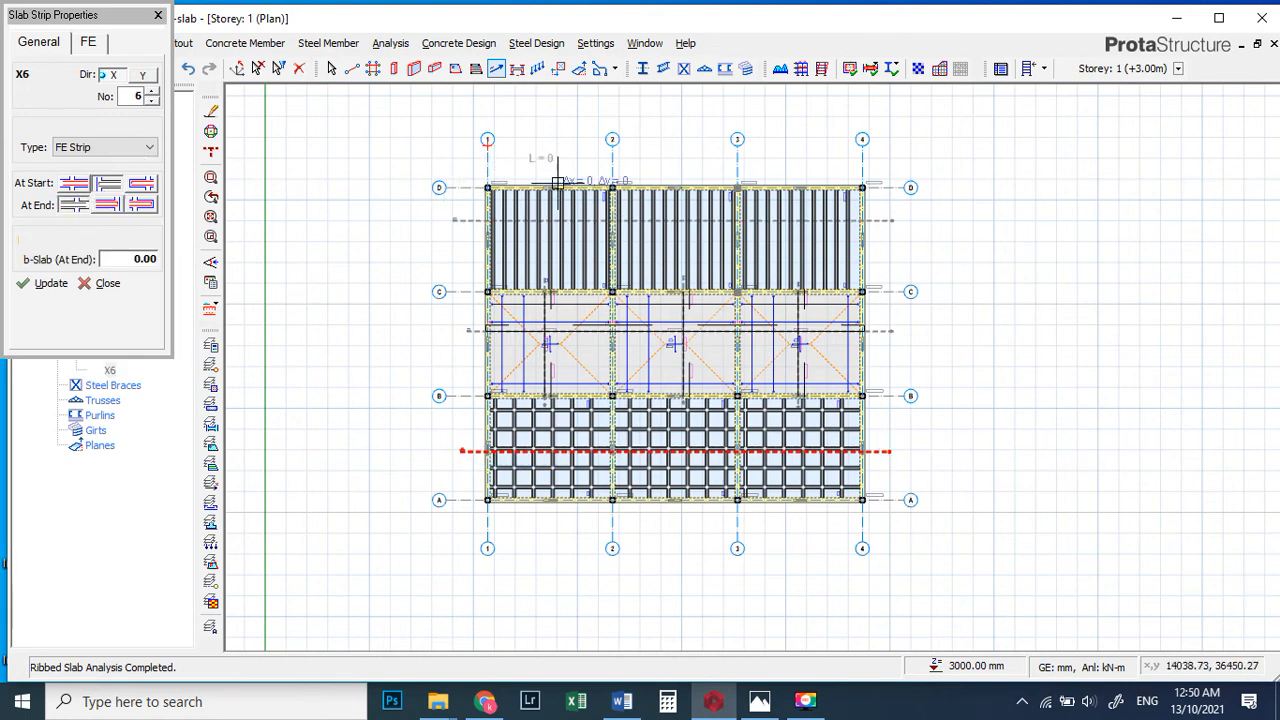
left_click(558, 300)
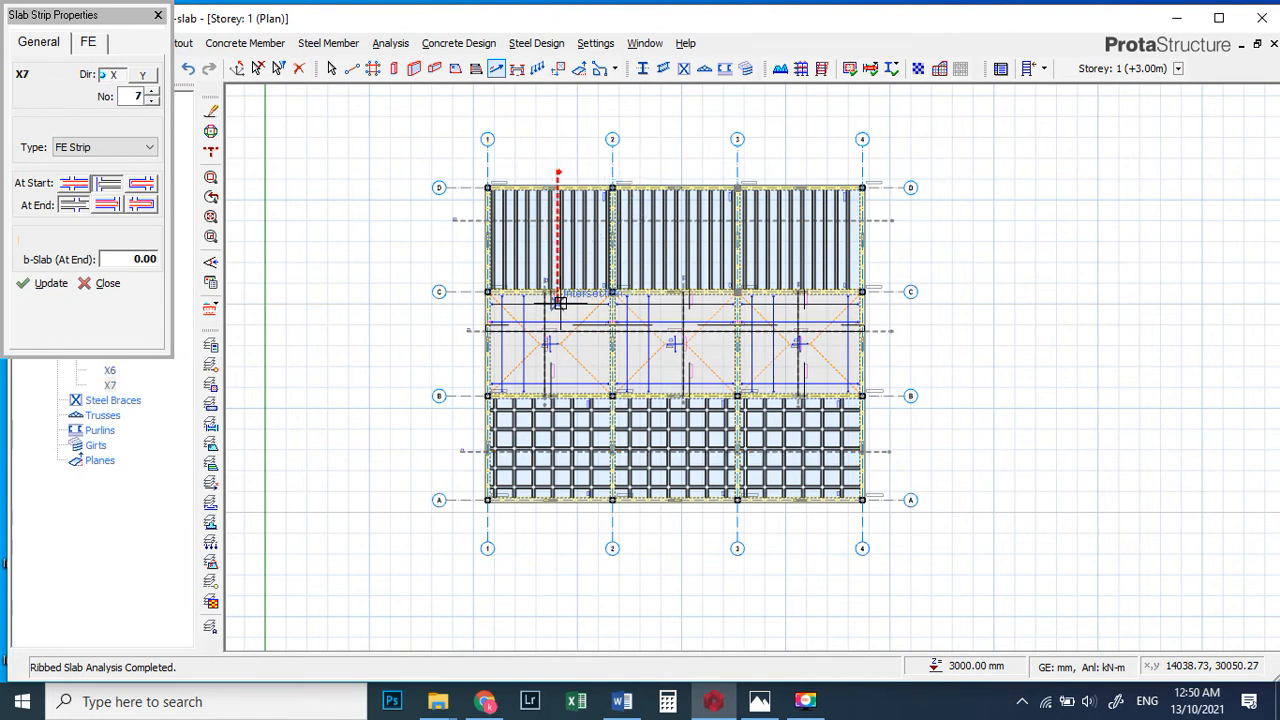
left_click(670, 172)
left_click(669, 300)
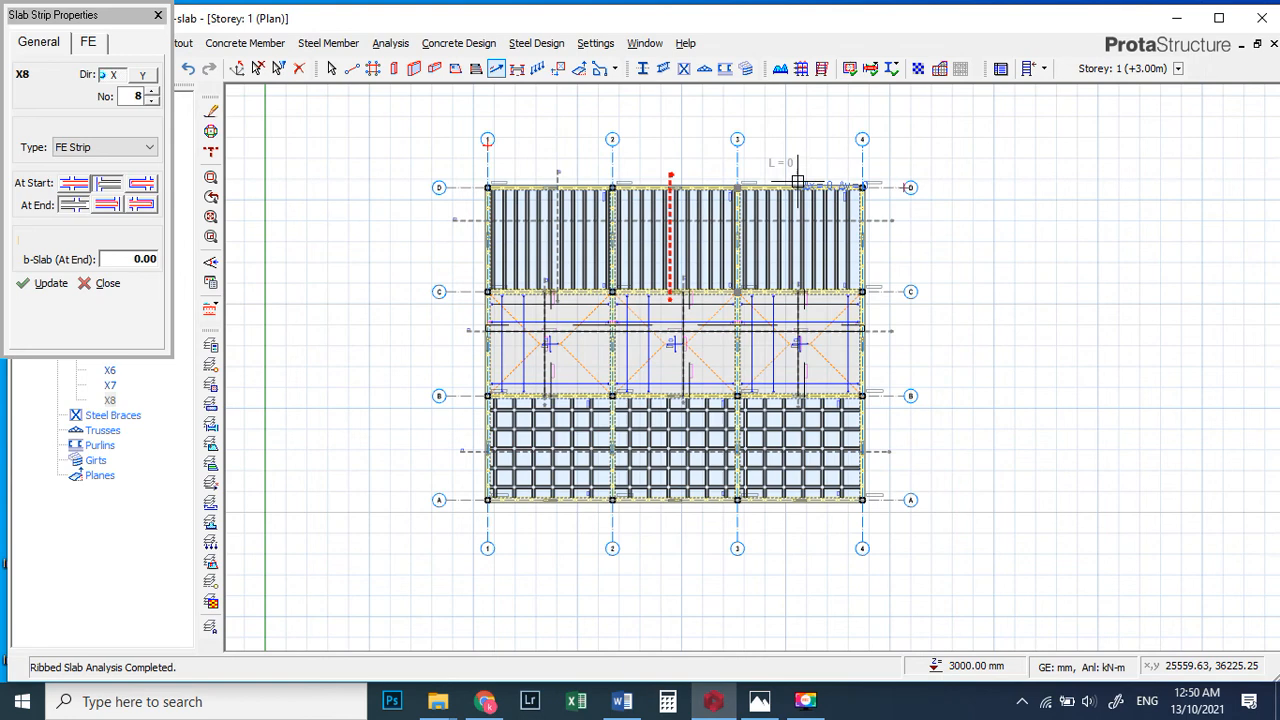
left_click(798, 300)
- Insert a vertical FE strip from outside axis A to just past axis B through the grillage slab between axes 1 and 2
scroll(524, 466, "up", 2)
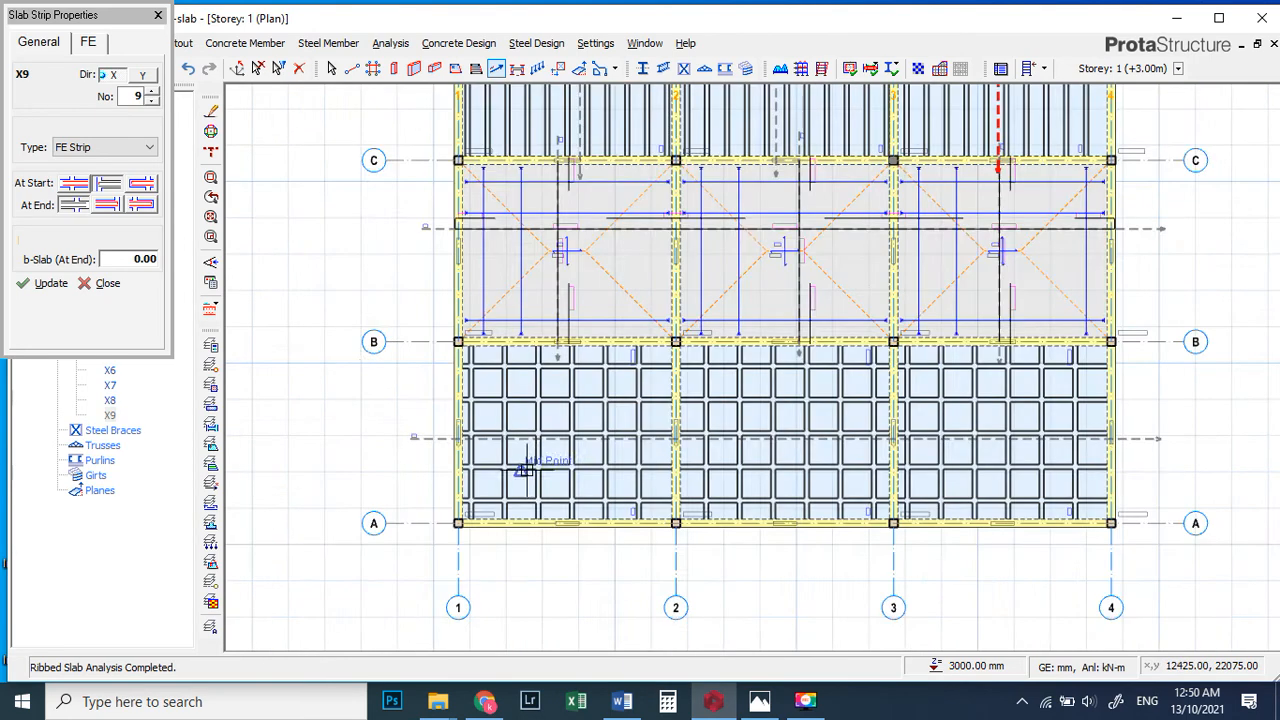
left_click(585, 543)
left_click(585, 337)
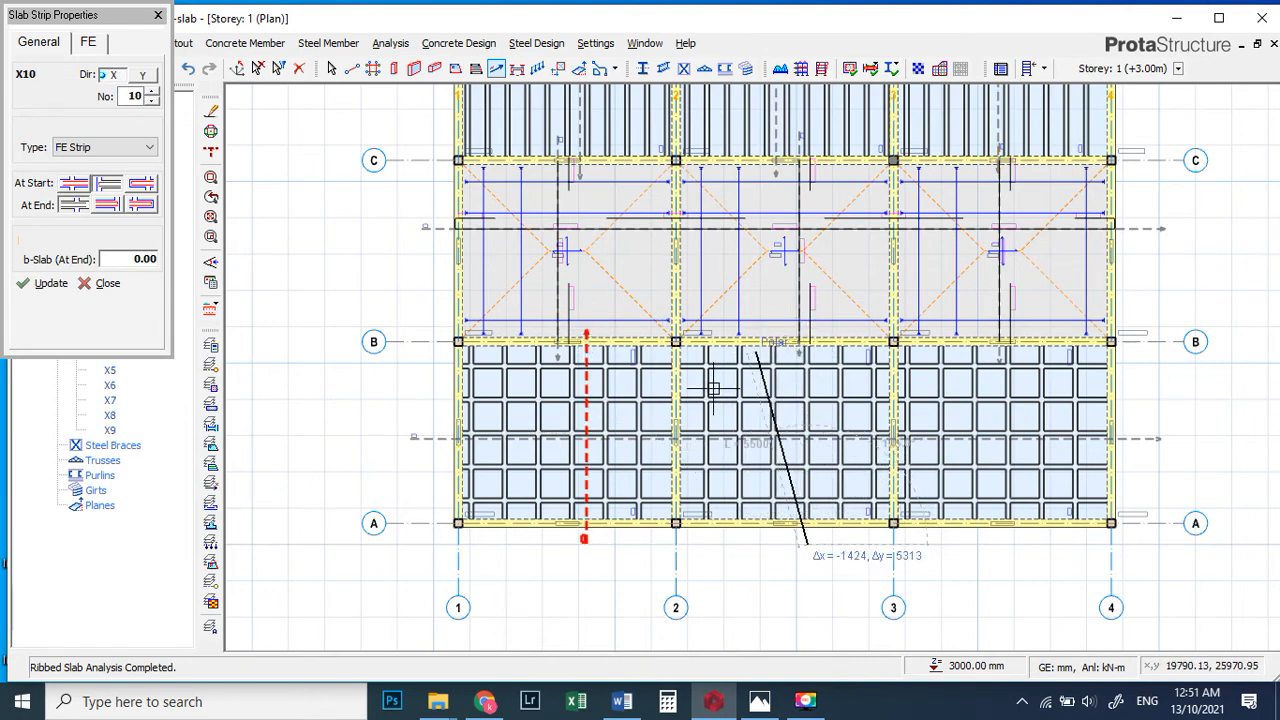
key("Escape")
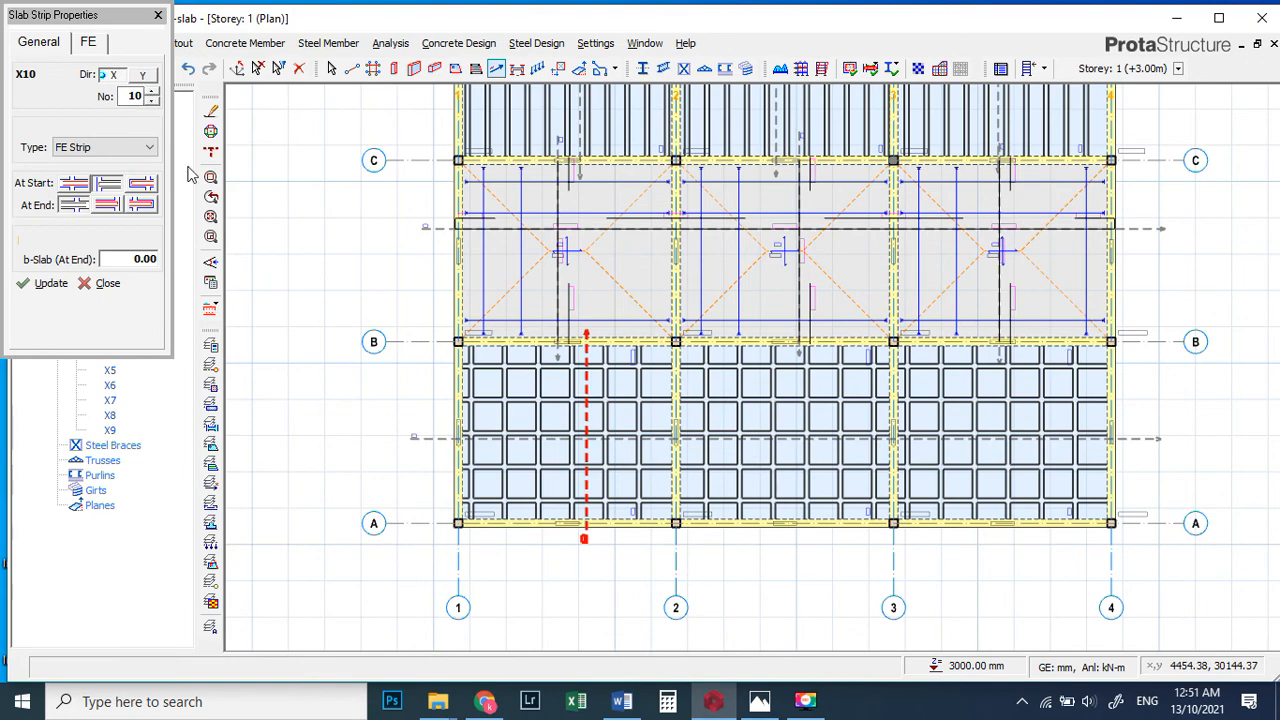
- Delete the three vertical strips through the ribbed slabs and the one through the grillage slab between axes 1 and 2
scroll(434, 443, "down", 3)
scroll(492, 234, "up", 3)
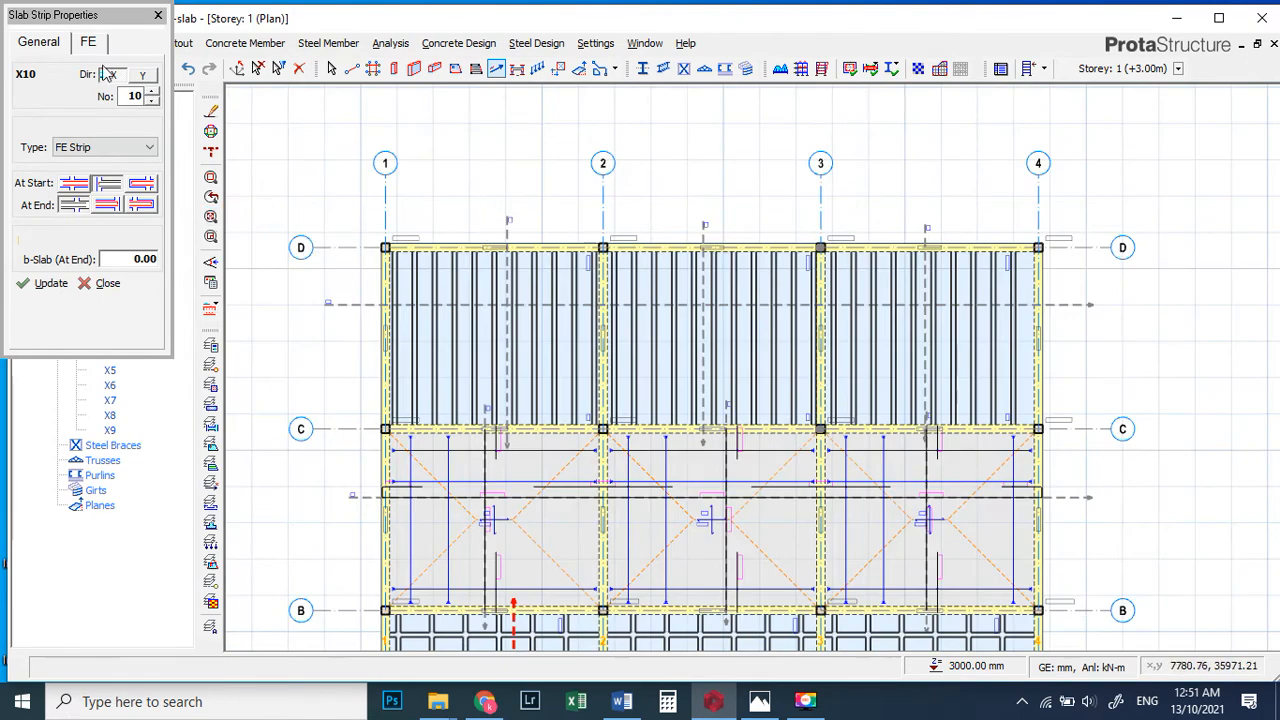
left_click(158, 16)
left_click(508, 219)
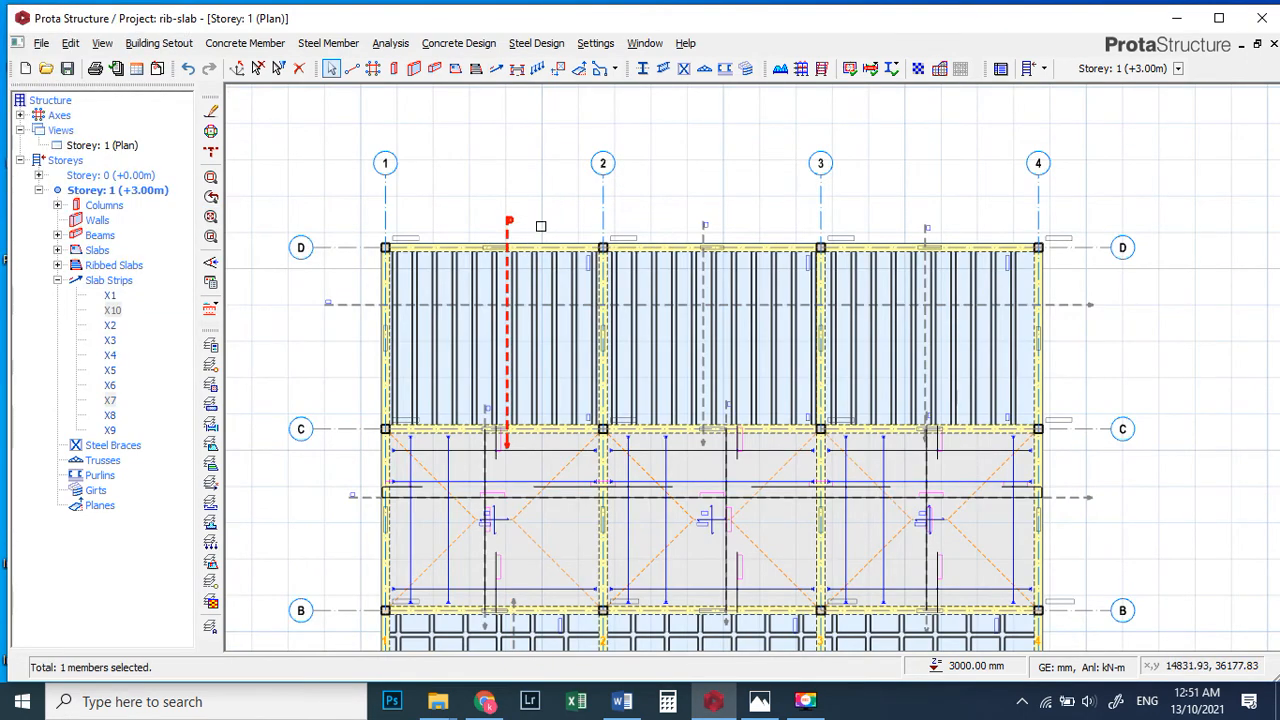
left_click(714, 214)
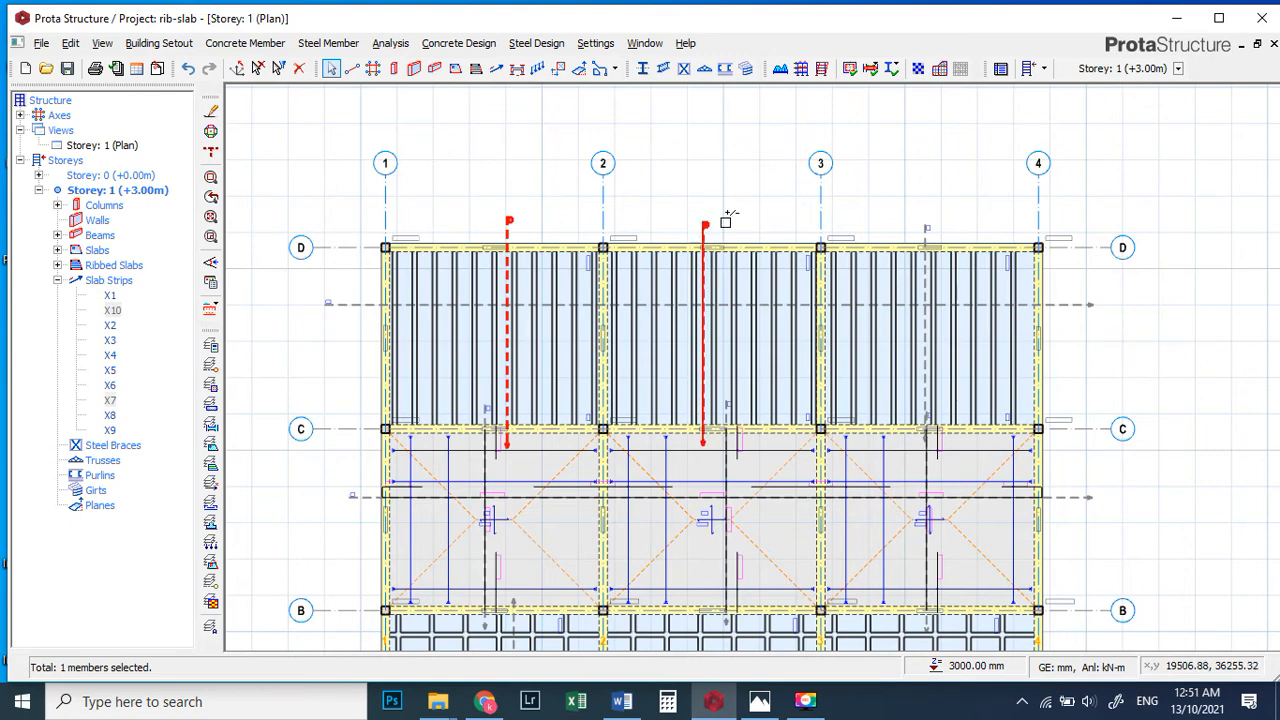
left_click(930, 229)
scroll(814, 282, "up", 5)
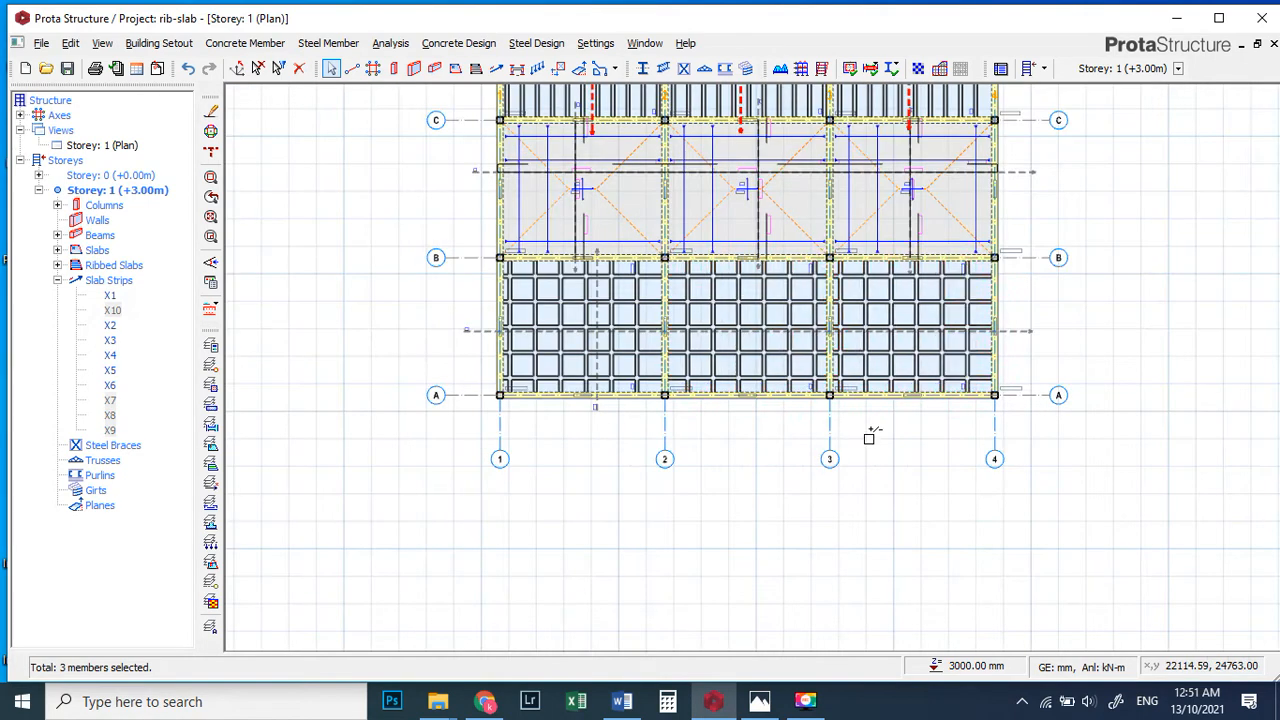
scroll(594, 417, "up", 3)
left_click(598, 392)
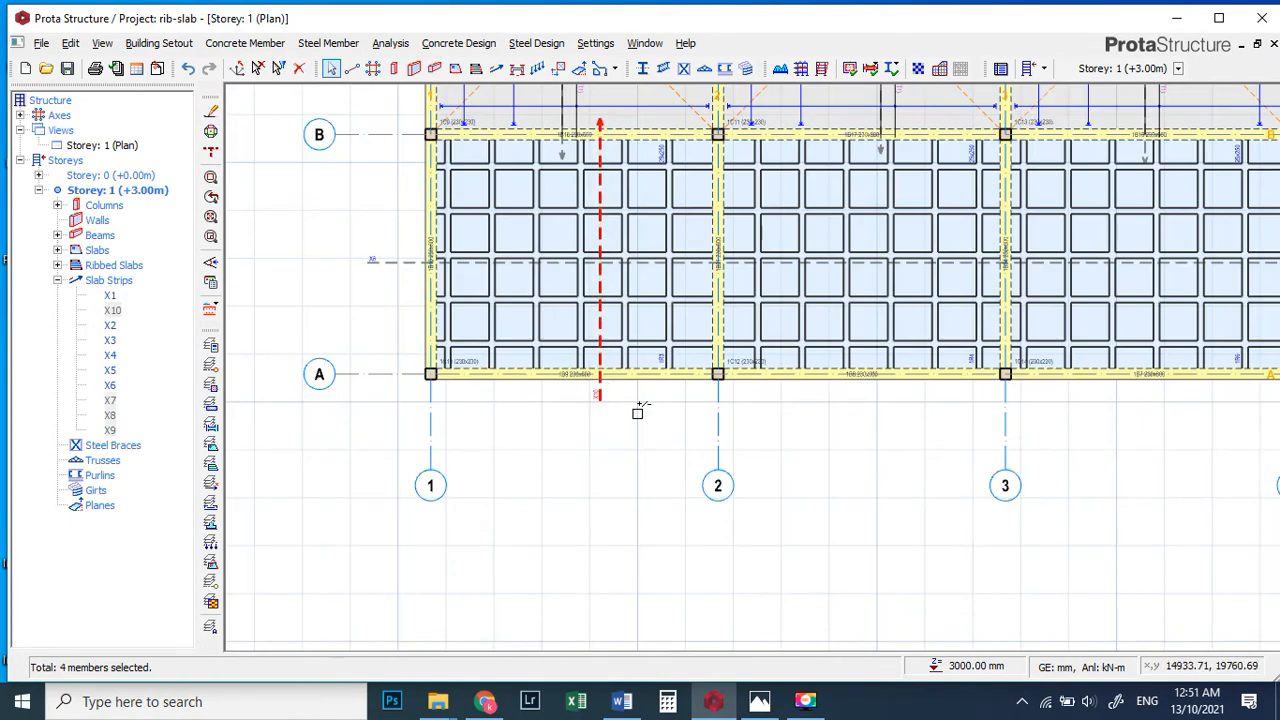
key("Delete")
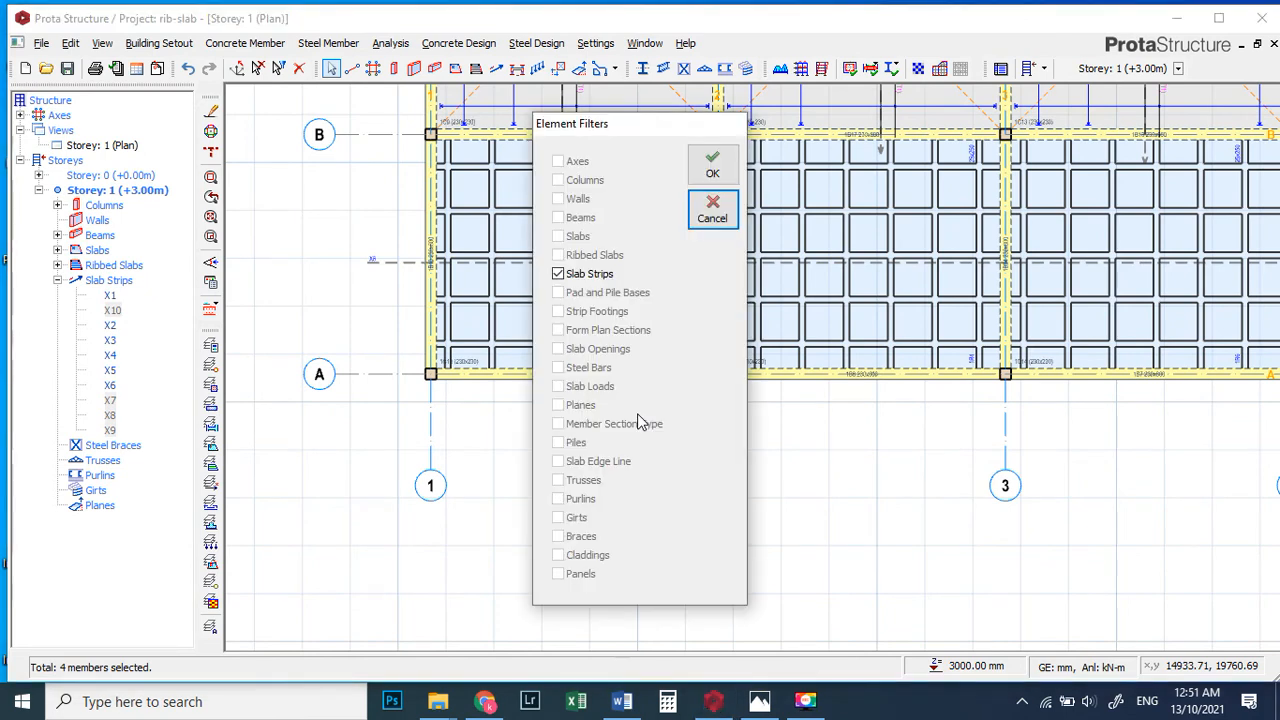
left_click(712, 165)
- Start a new slab strip with type FE Strip, direction Y and number 1
scroll(248, 310, "down", 2)
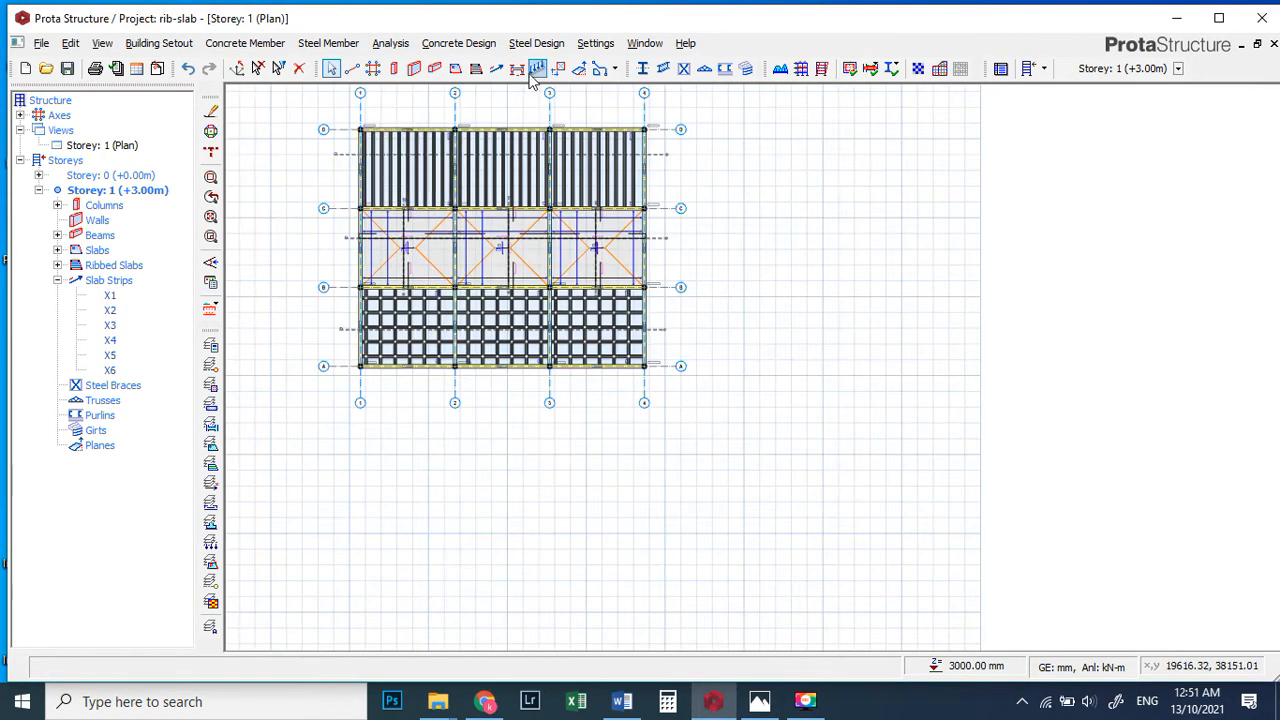
left_click(496, 68)
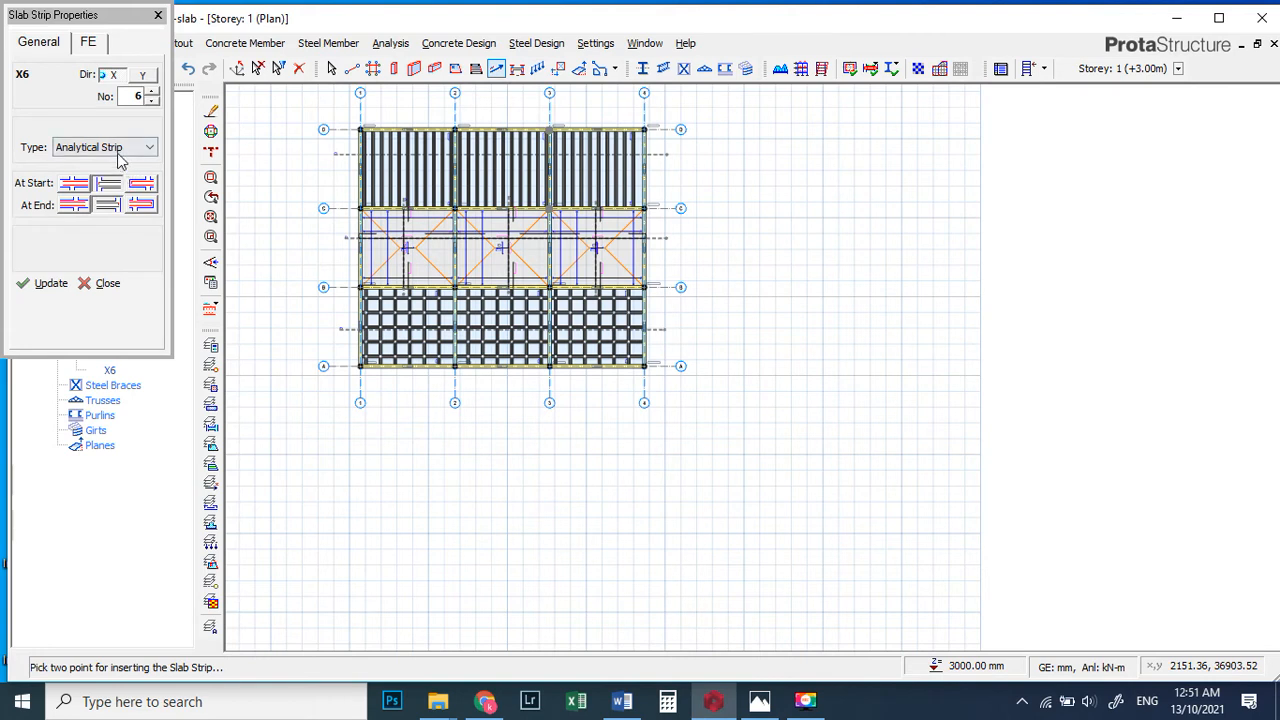
left_click(118, 150)
left_click(90, 181)
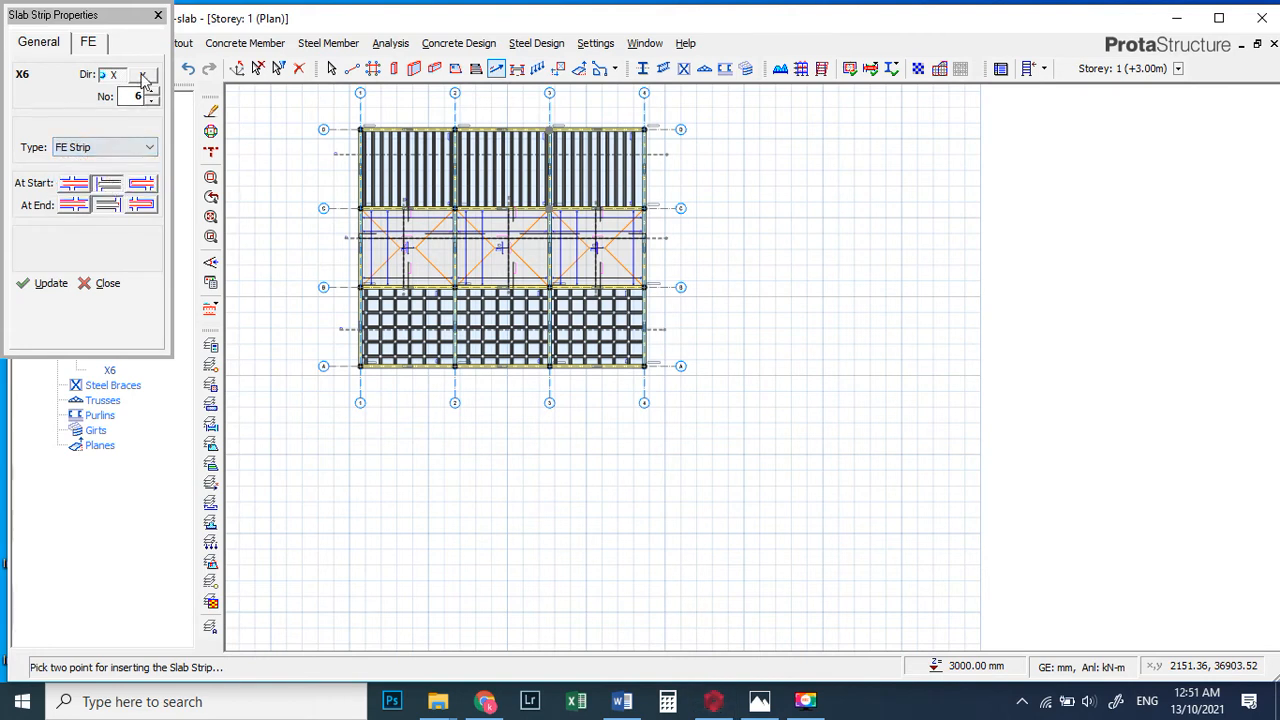
left_click(144, 76)
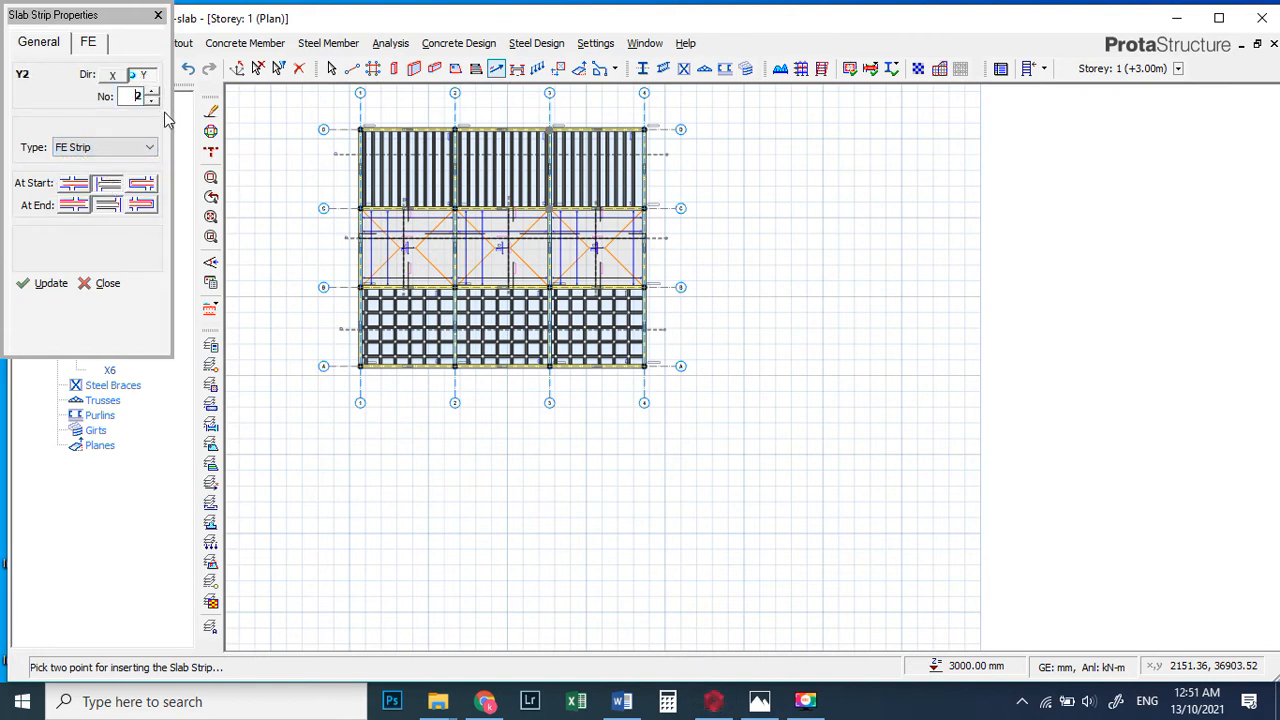
left_click(152, 101)
scroll(470, 132, "down", 1)
- Insert vertical FE strips through the three ribbed slabs, each running from just outside axis D to just past axis C
scroll(410, 130, "up", 4)
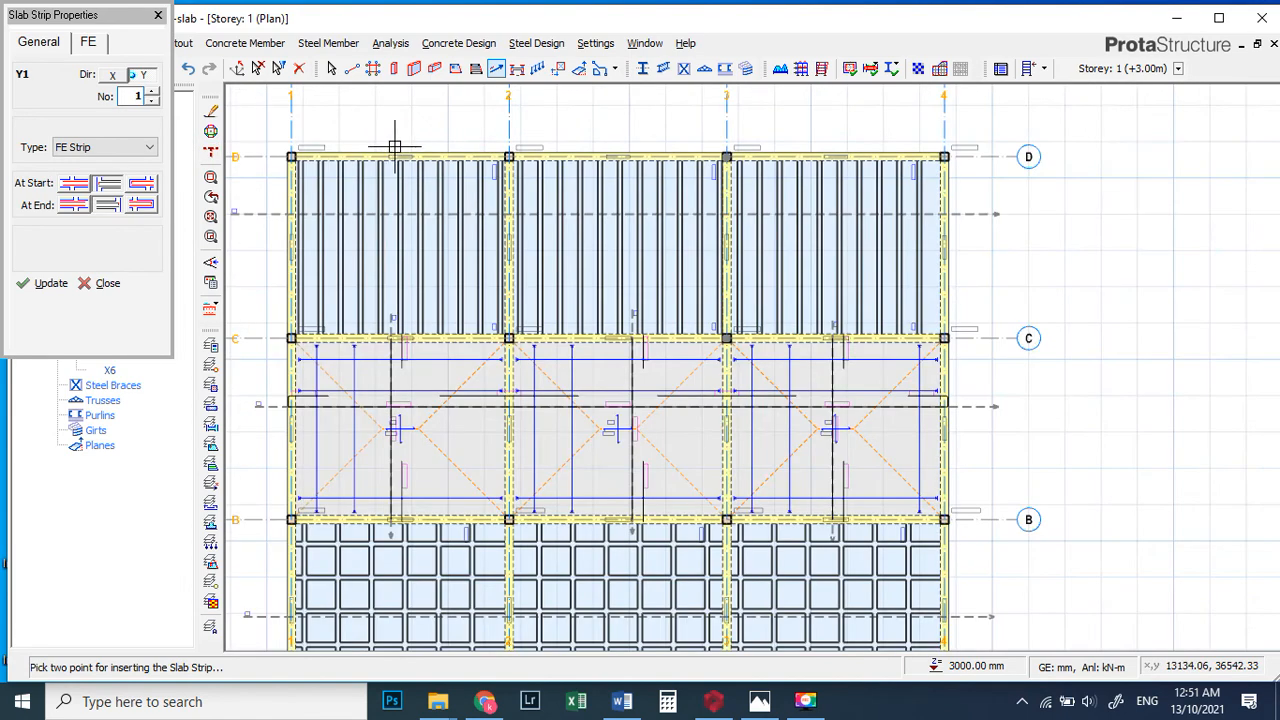
left_click(419, 156)
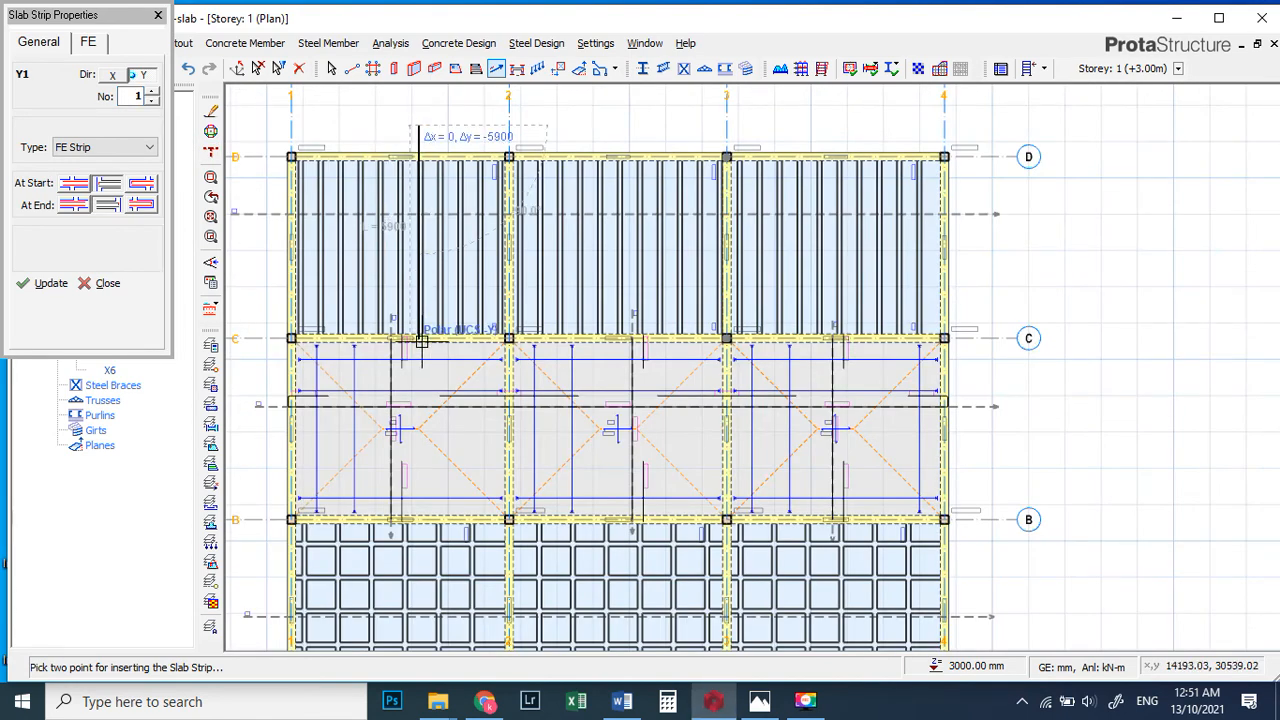
left_click(421, 350)
left_click(630, 135)
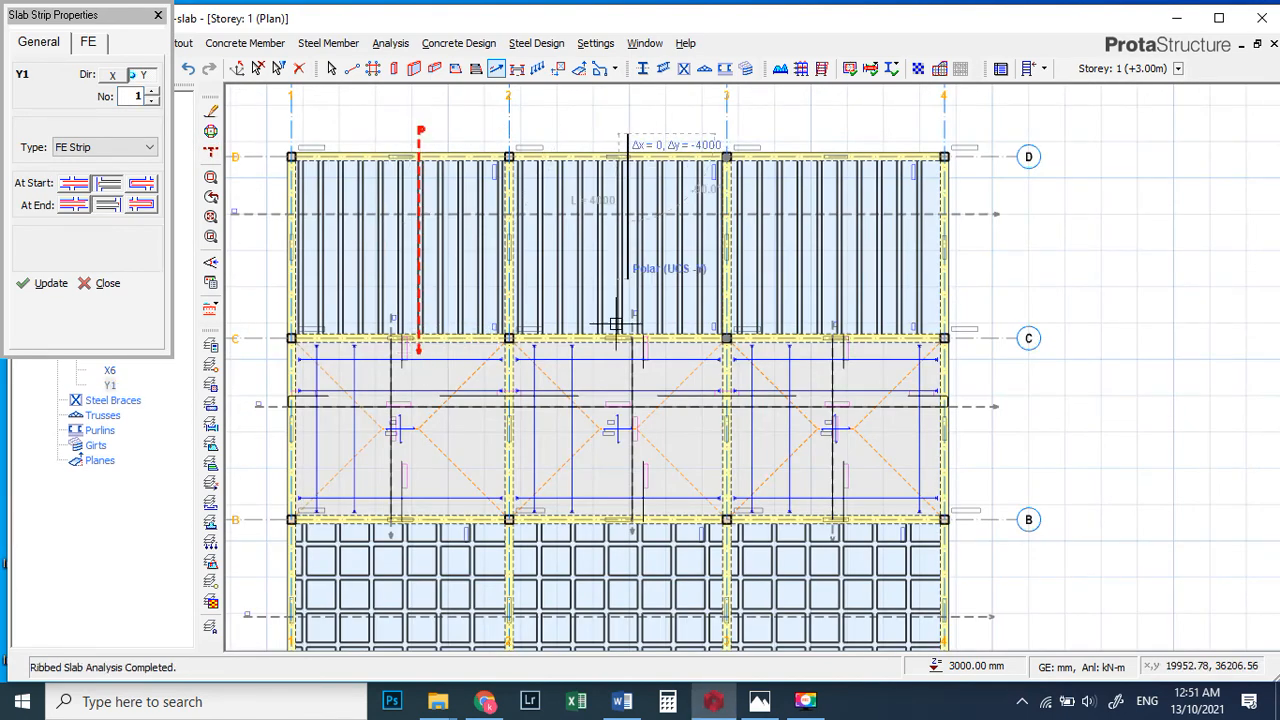
left_click(630, 364)
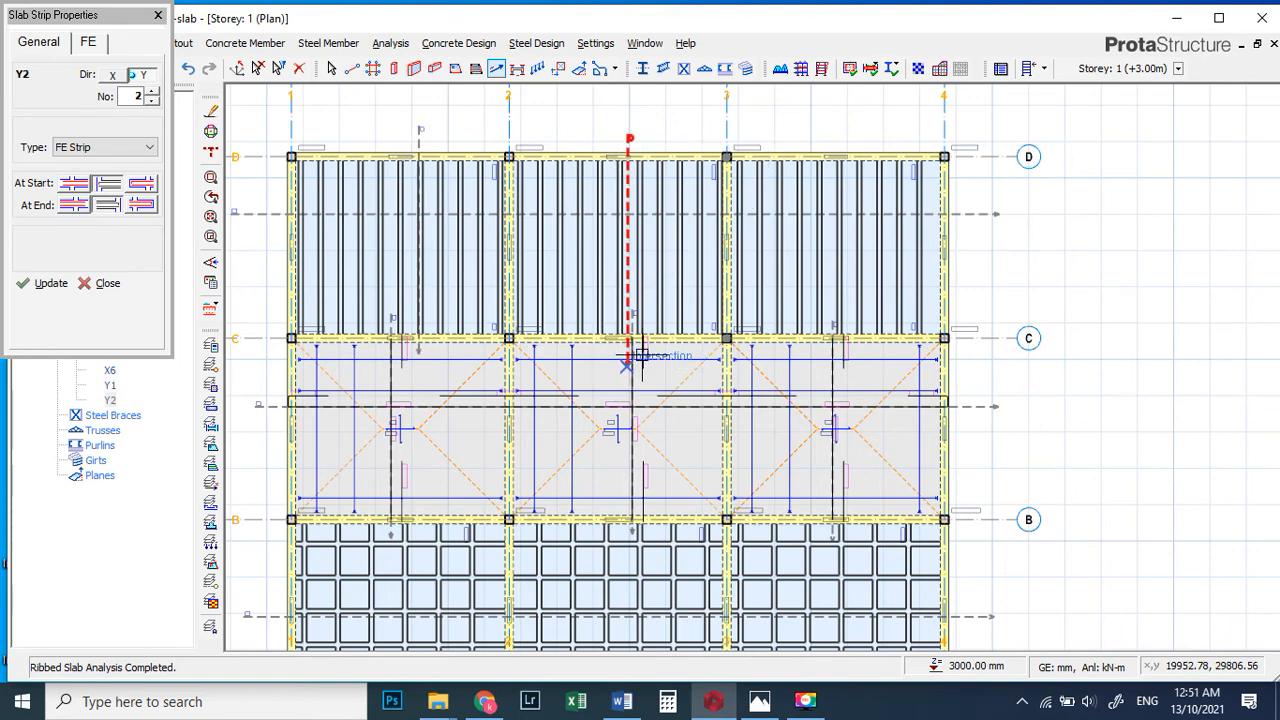
left_click(856, 135)
left_click(860, 365)
- Switch the end condition to the b-Slab option and insert FE strips through the three grillage slabs from outside axis A past axis B
scroll(800, 300, "down", 4)
scroll(640, 330, "up", 3)
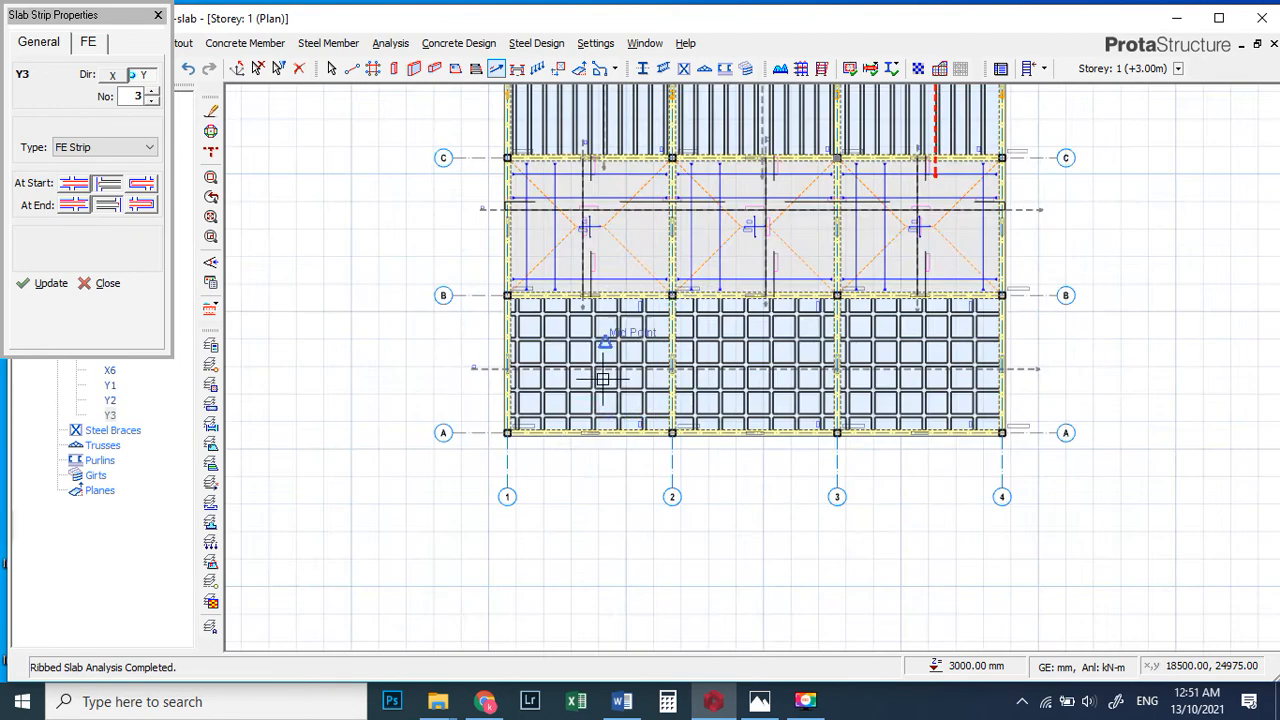
left_click(139, 207)
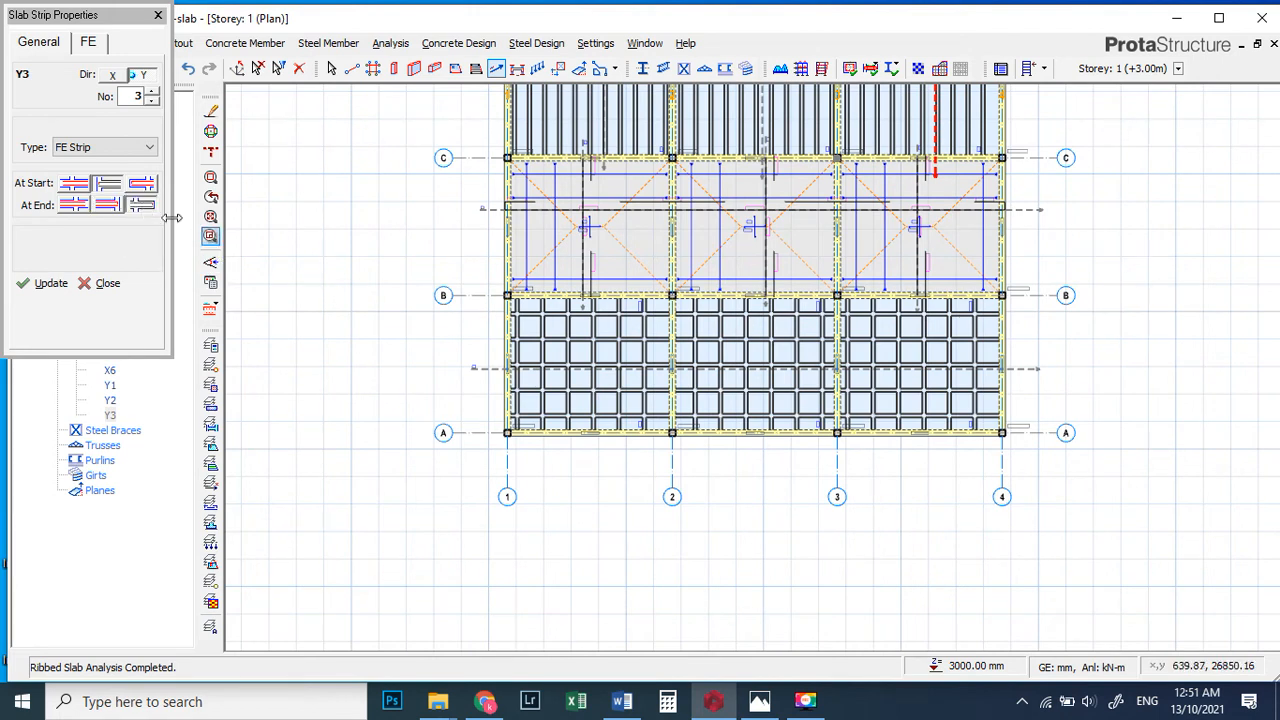
left_click(586, 453)
left_click(585, 288)
left_click(768, 445)
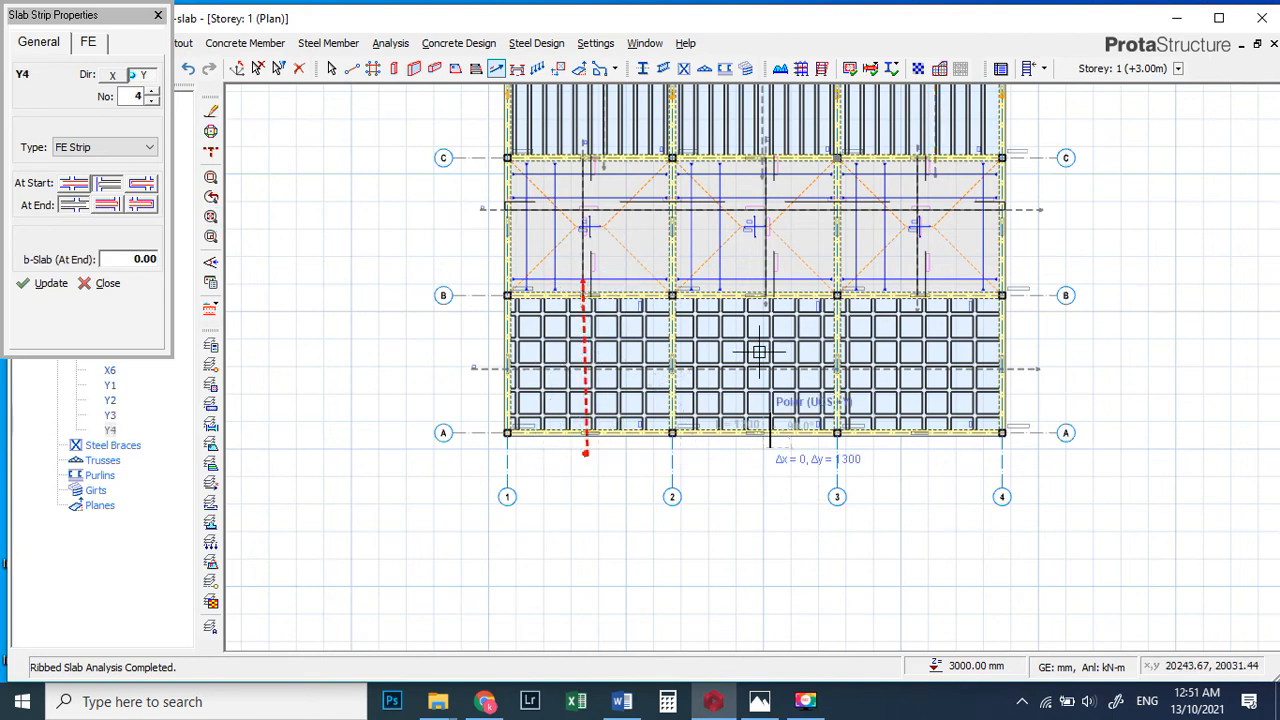
left_click(755, 277)
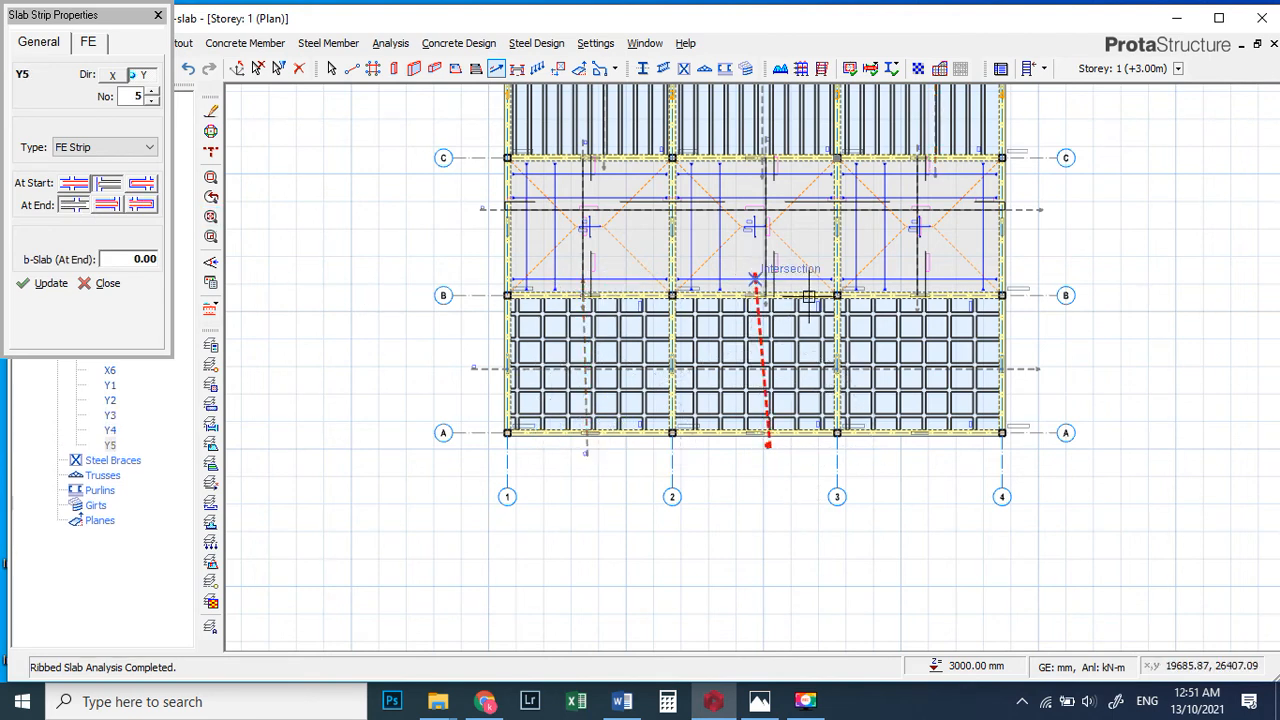
left_click(947, 454)
left_click(946, 290)
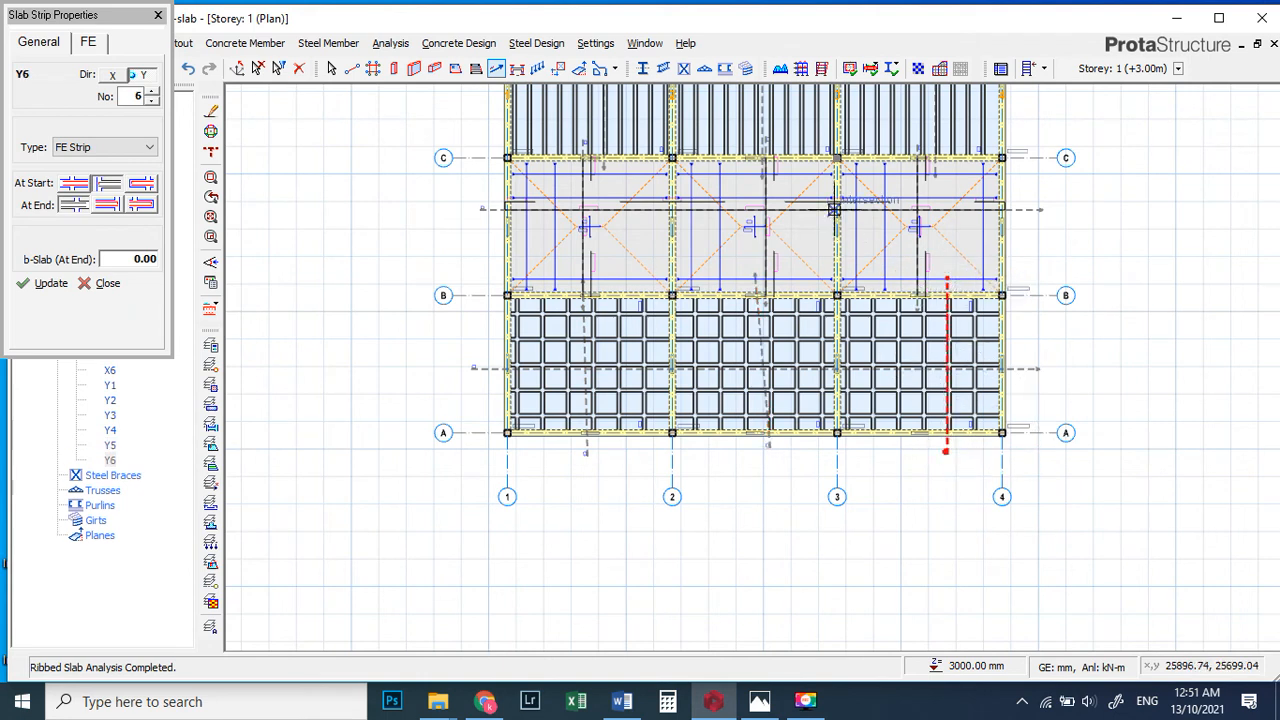
- Set the slab stiffness factor to 0.25 in the finite elements floor analysis and open Floor Mesh and Analysis for Storey 1
left_click(940, 68)
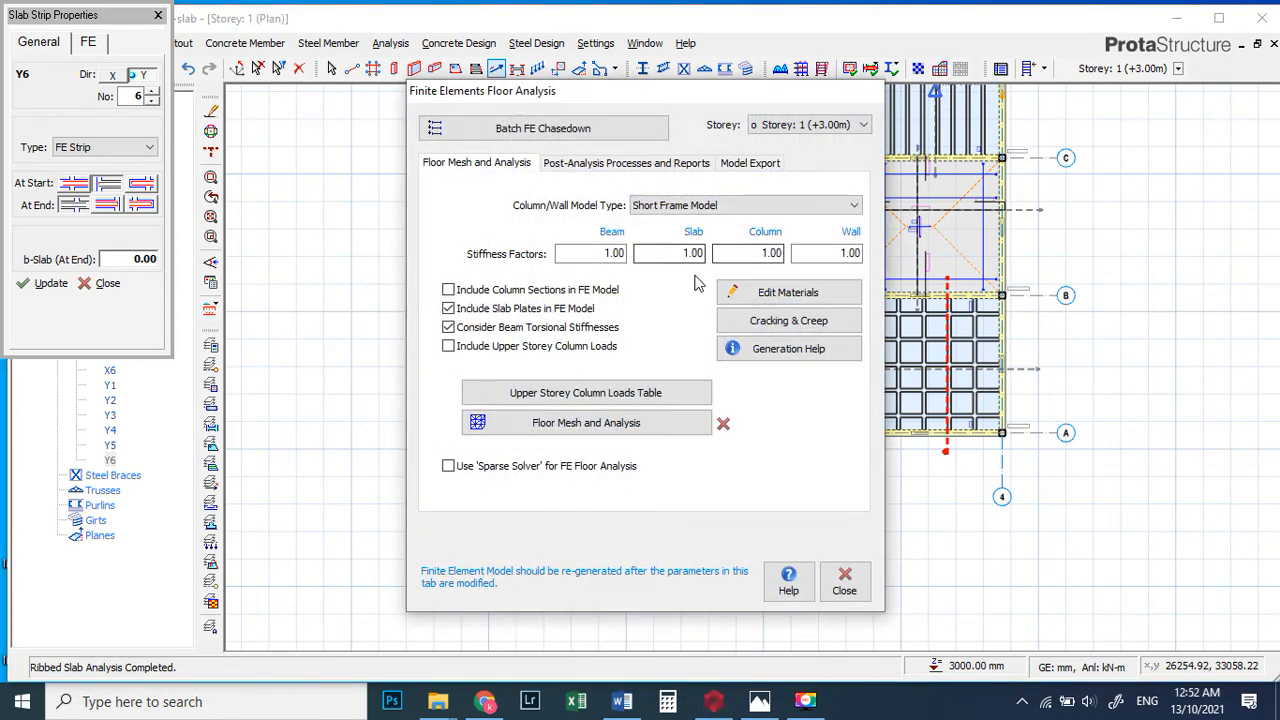
double_click(704, 254)
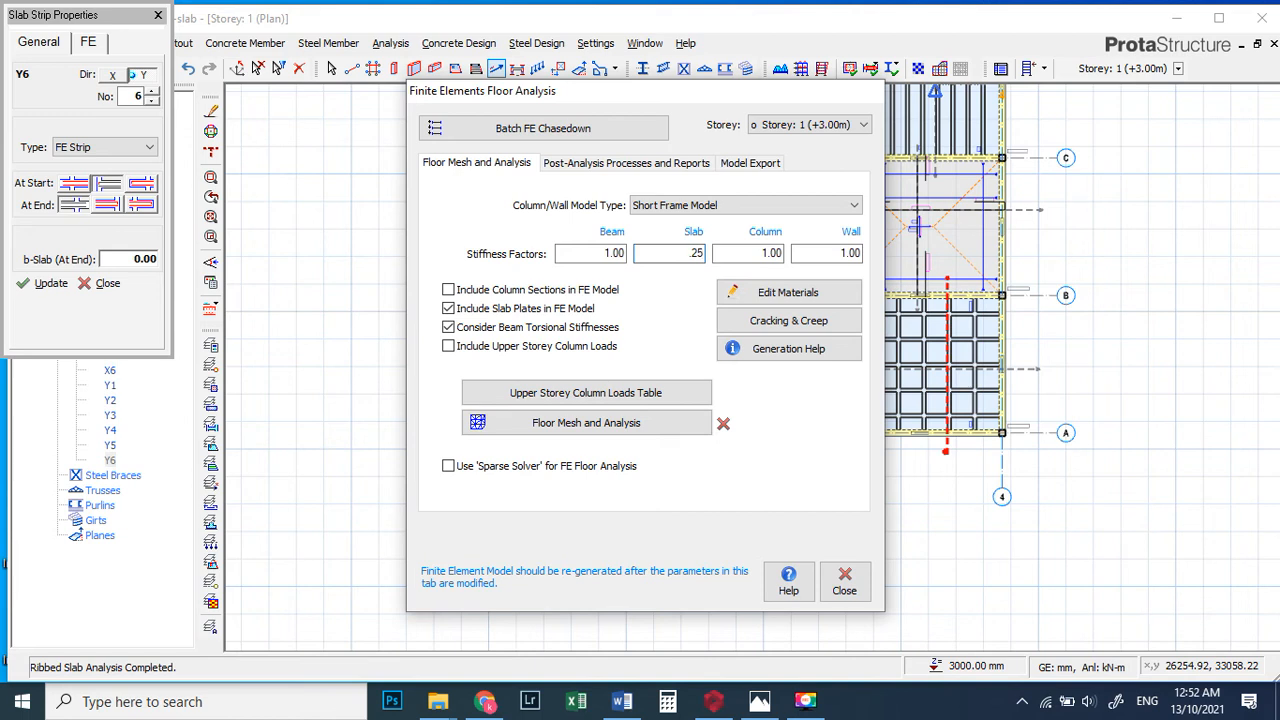
left_click(647, 425)
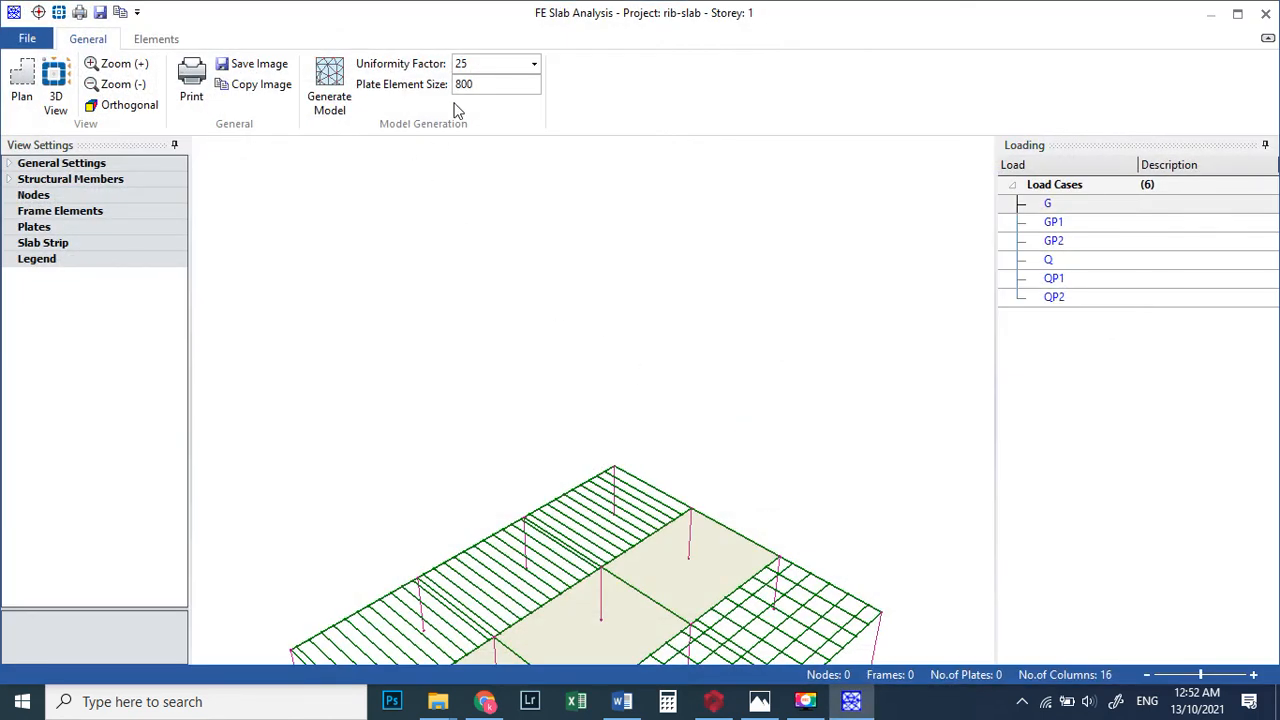
- Set the mesh uniformity factor to 100, generate the finite element model with 800 plate element size, and inspect the mesh
left_click(533, 63)
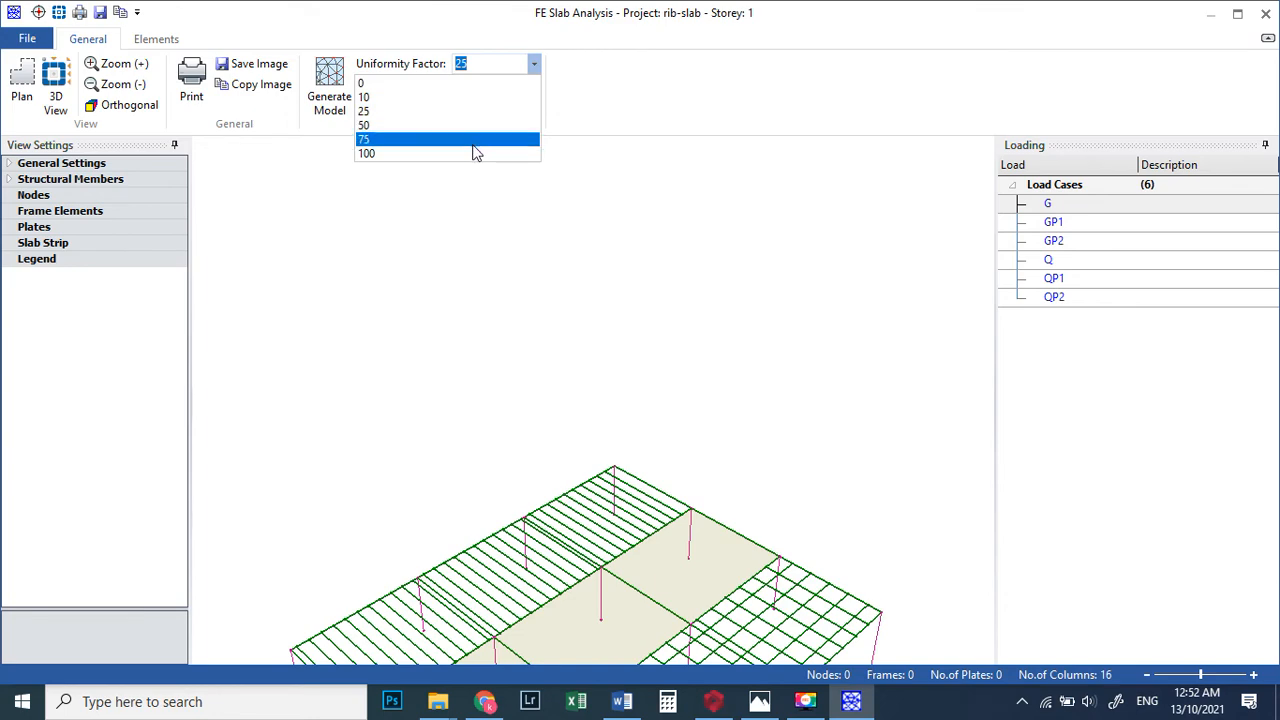
left_click(470, 154)
left_click(329, 90)
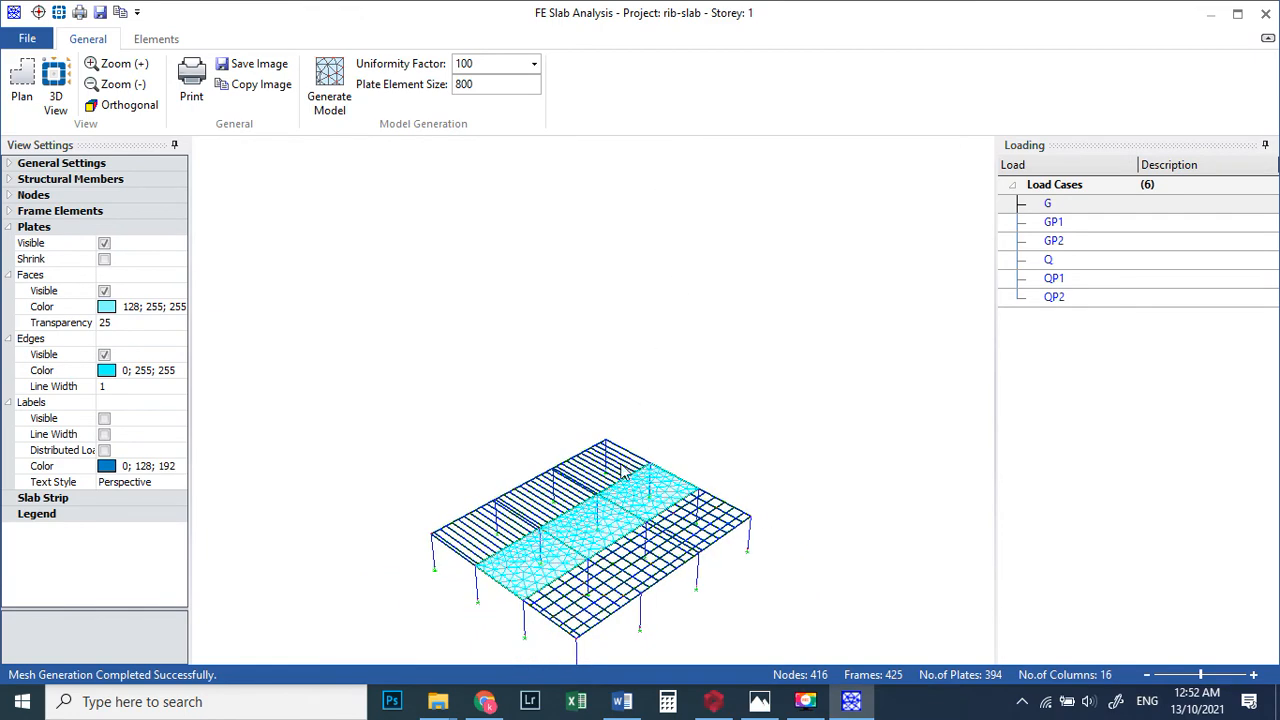
scroll(625, 470, "up", 3)
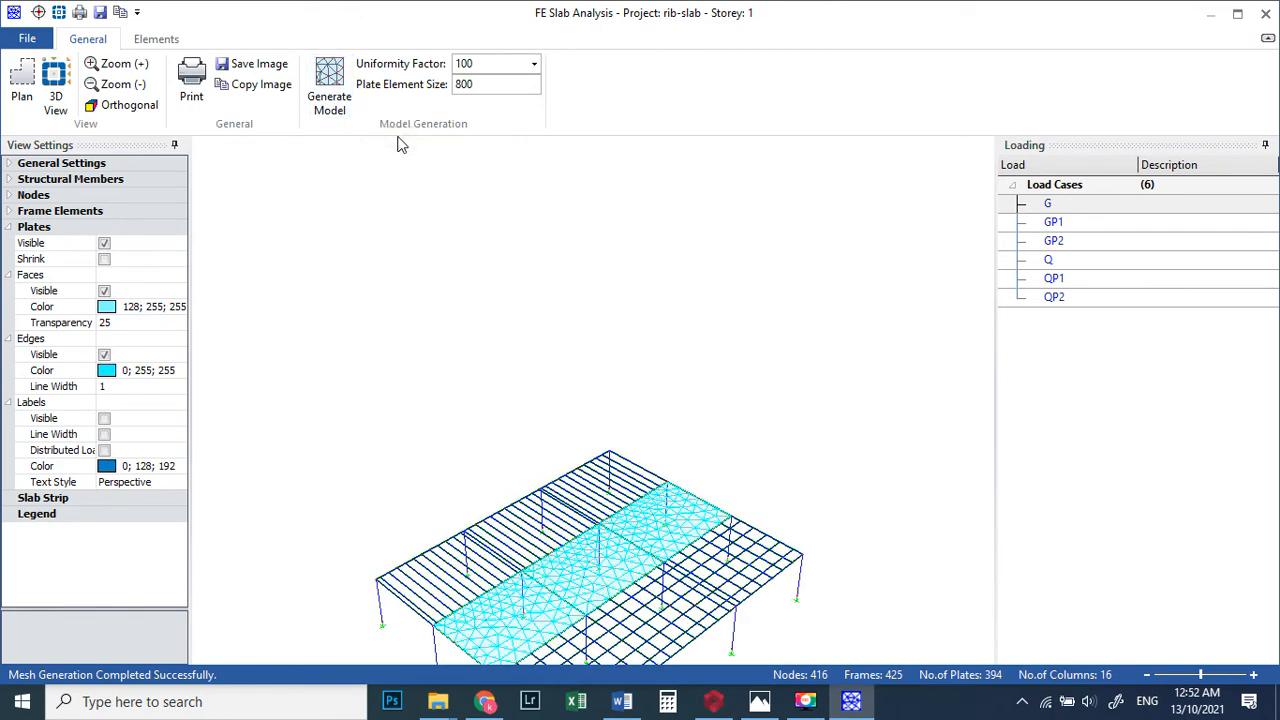
scroll(398, 144, "down", 1)
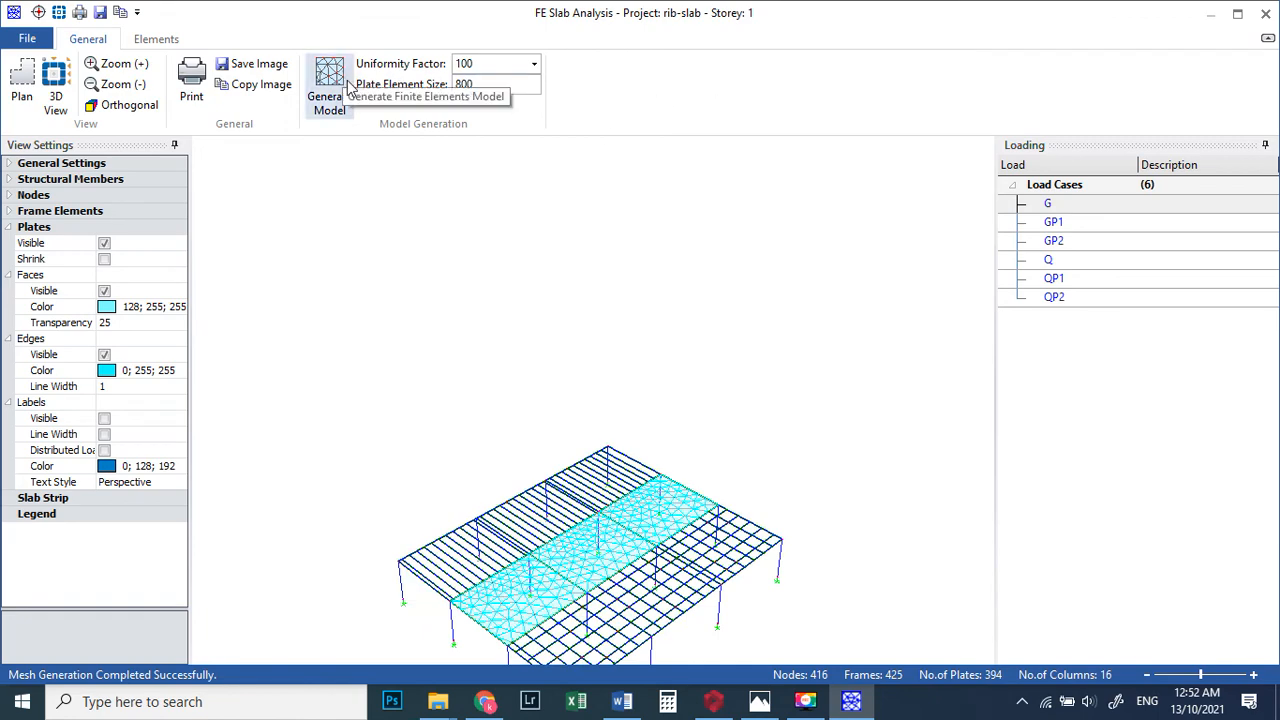
scroll(630, 535, "up", 3)
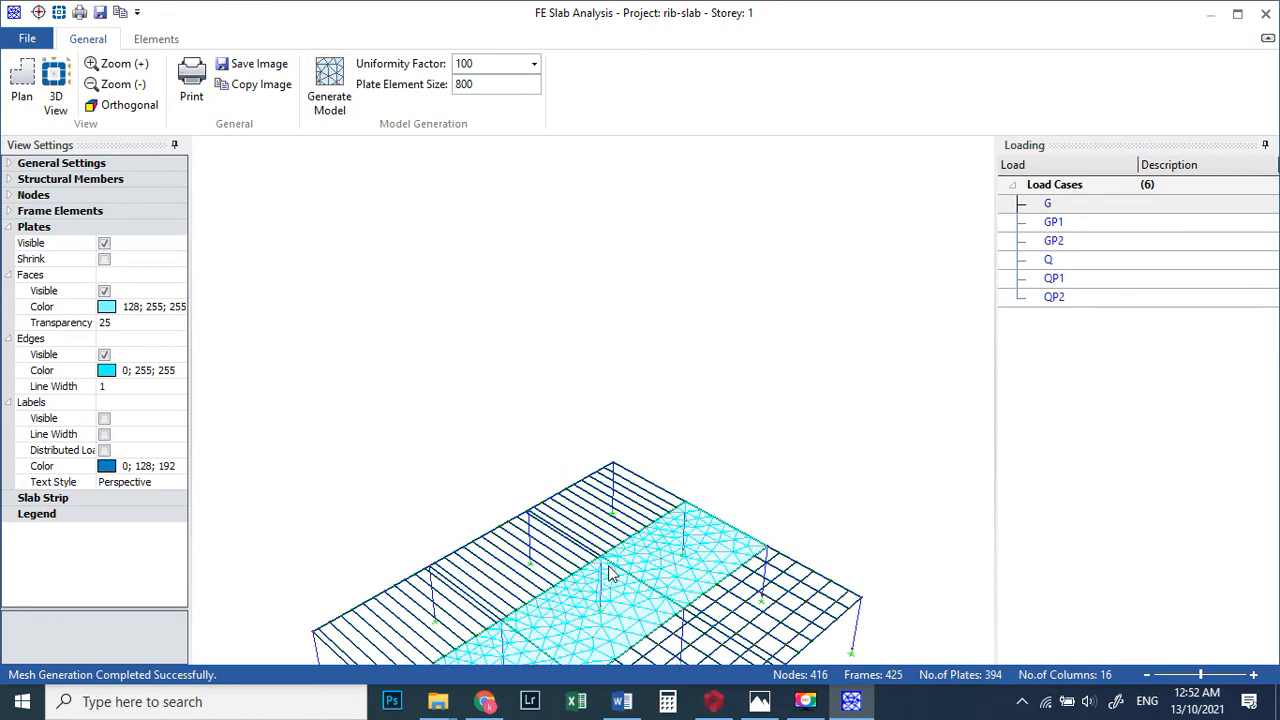
scroll(780, 474, "up", 1)
- Close the mesh model to continue the floor analysis, and open Analysis Post-processing for Storey 1
left_click(1266, 16)
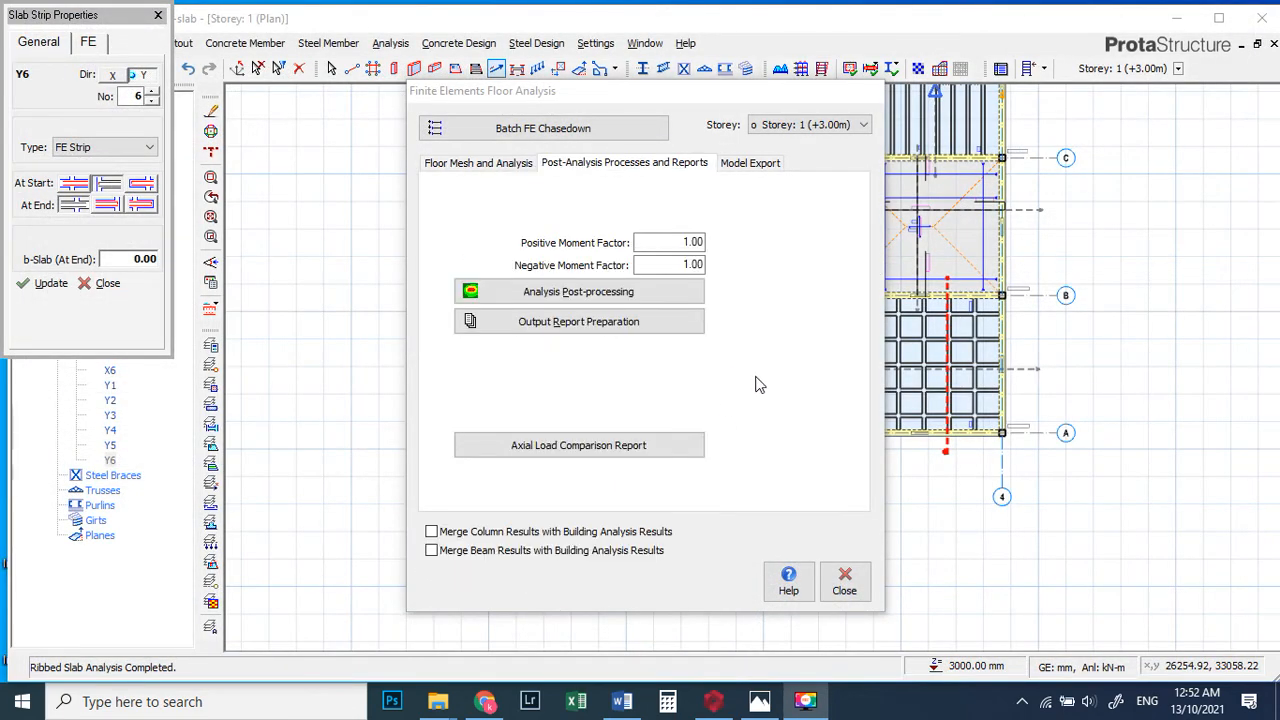
left_click(598, 292)
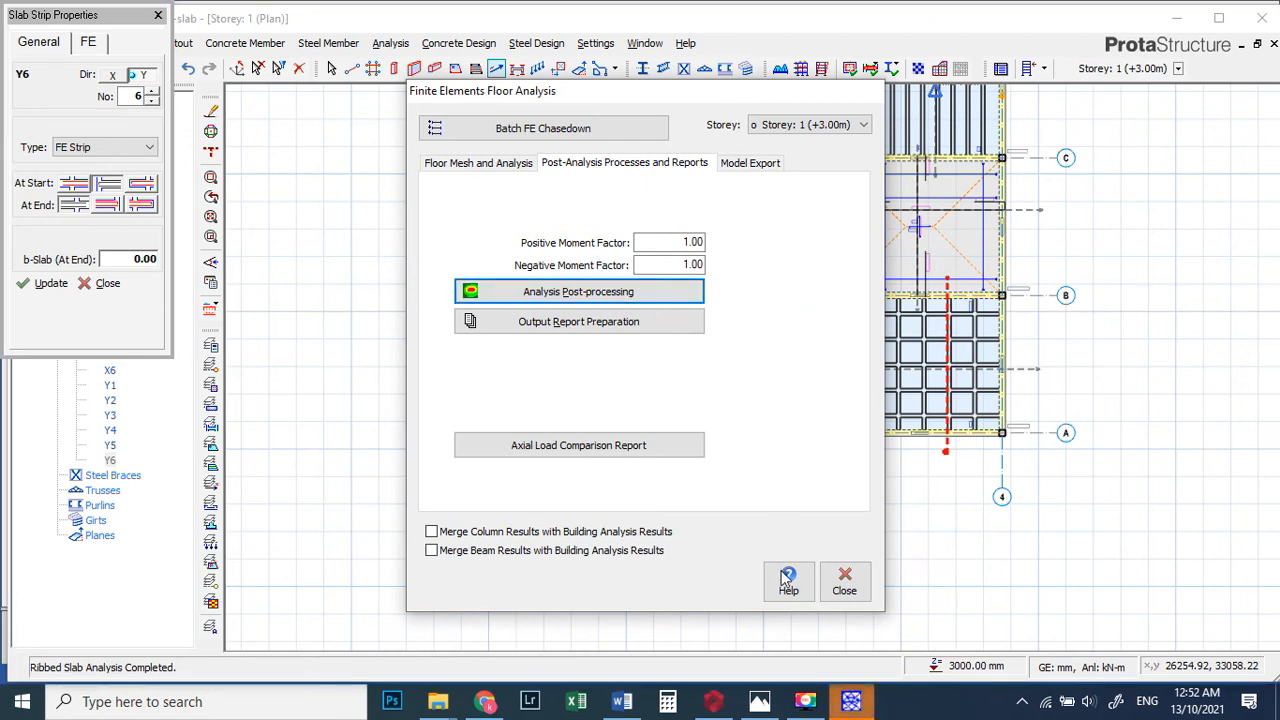
left_click(851, 704)
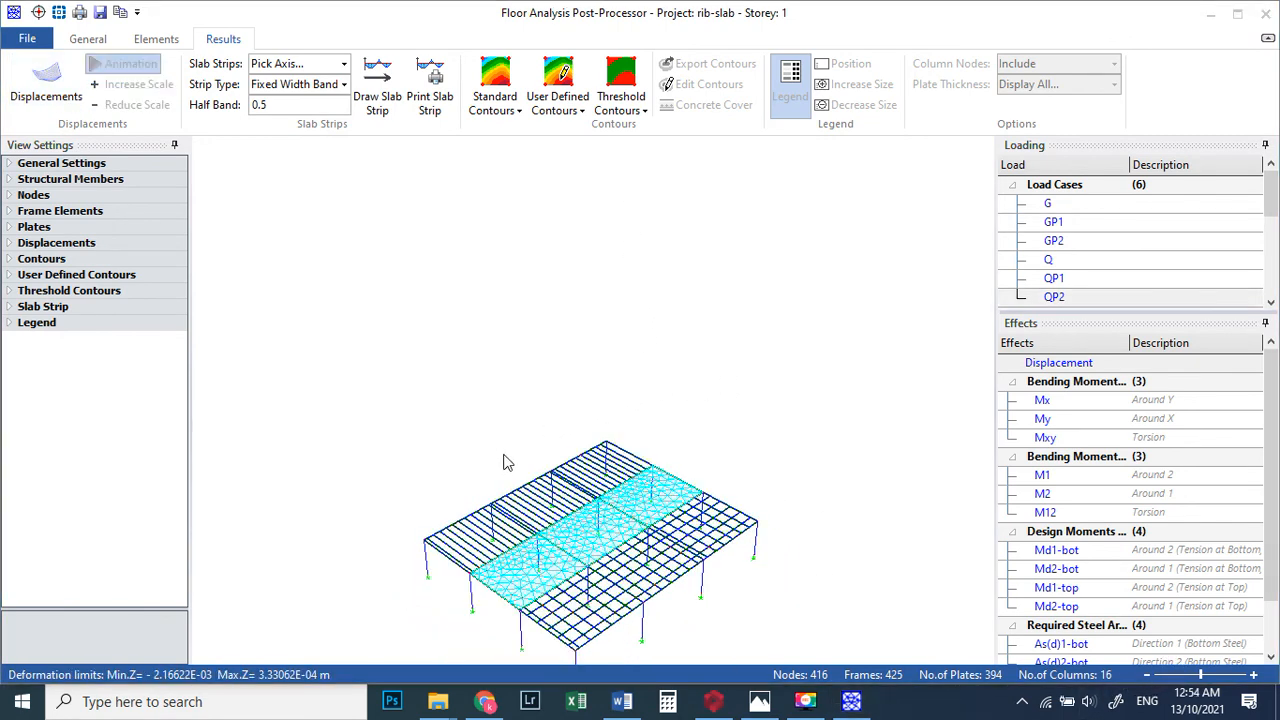
- Show the animated floor displacements and adjust their display scale to 2600
left_click(45, 78)
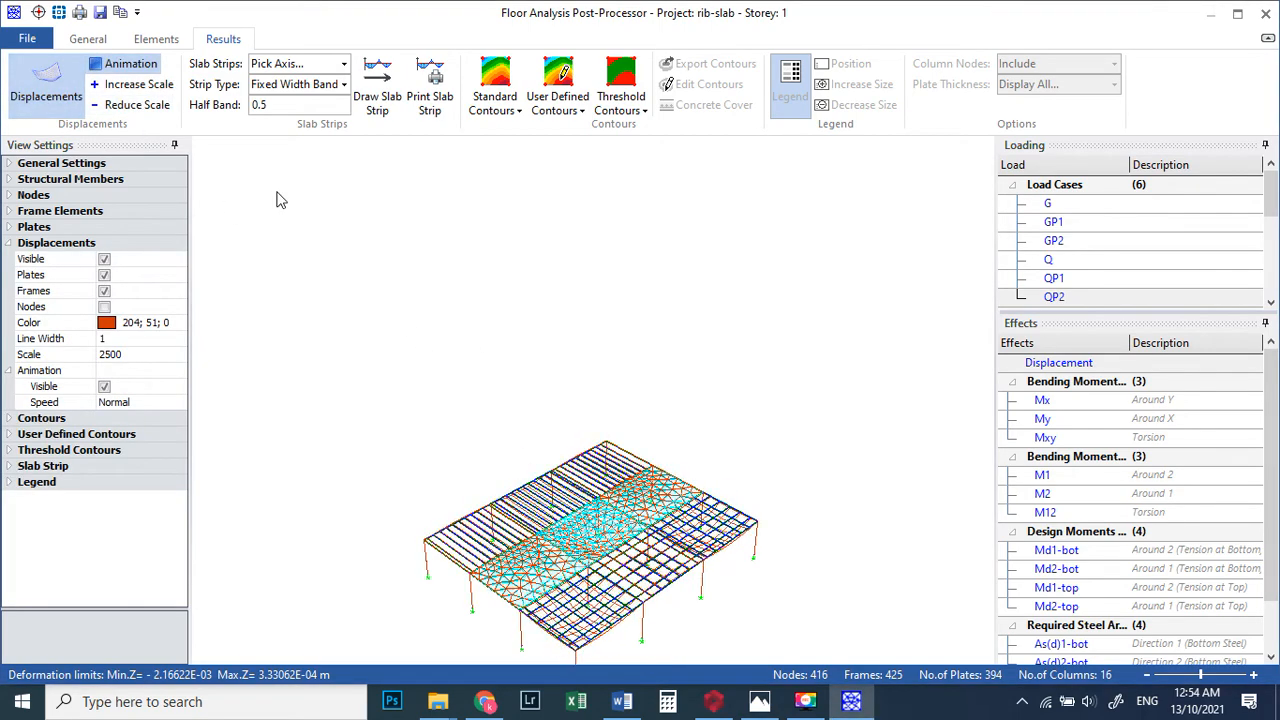
left_click(140, 105)
left_click(140, 84)
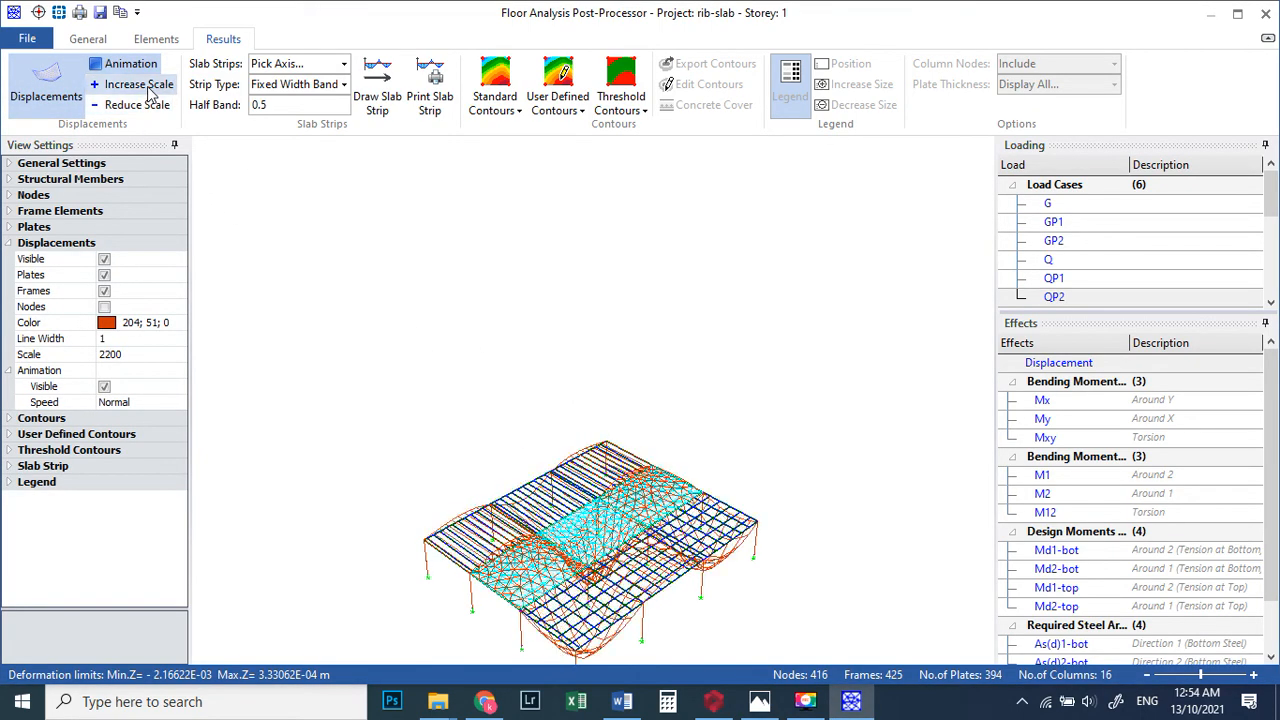
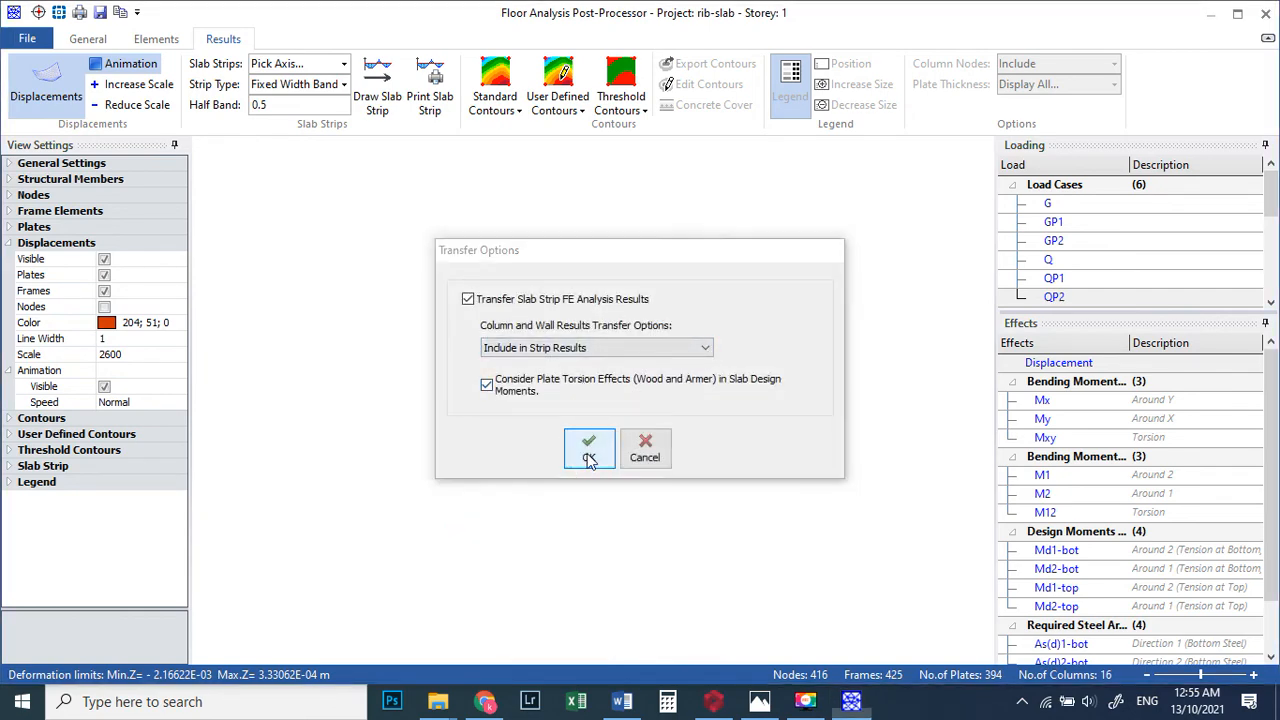
- Transfer the slab strip FE results with column and wall results included and plate torsion considered, and close the floor analysis
left_click(589, 452)
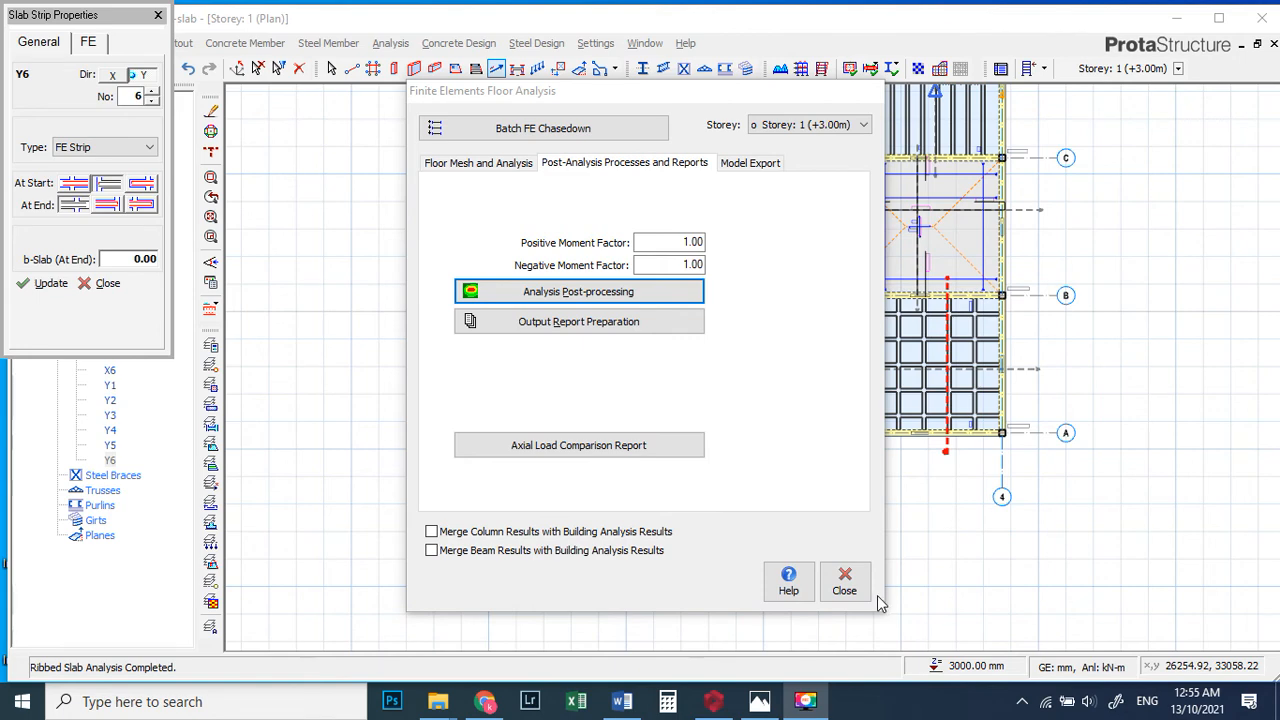
left_click(845, 588)
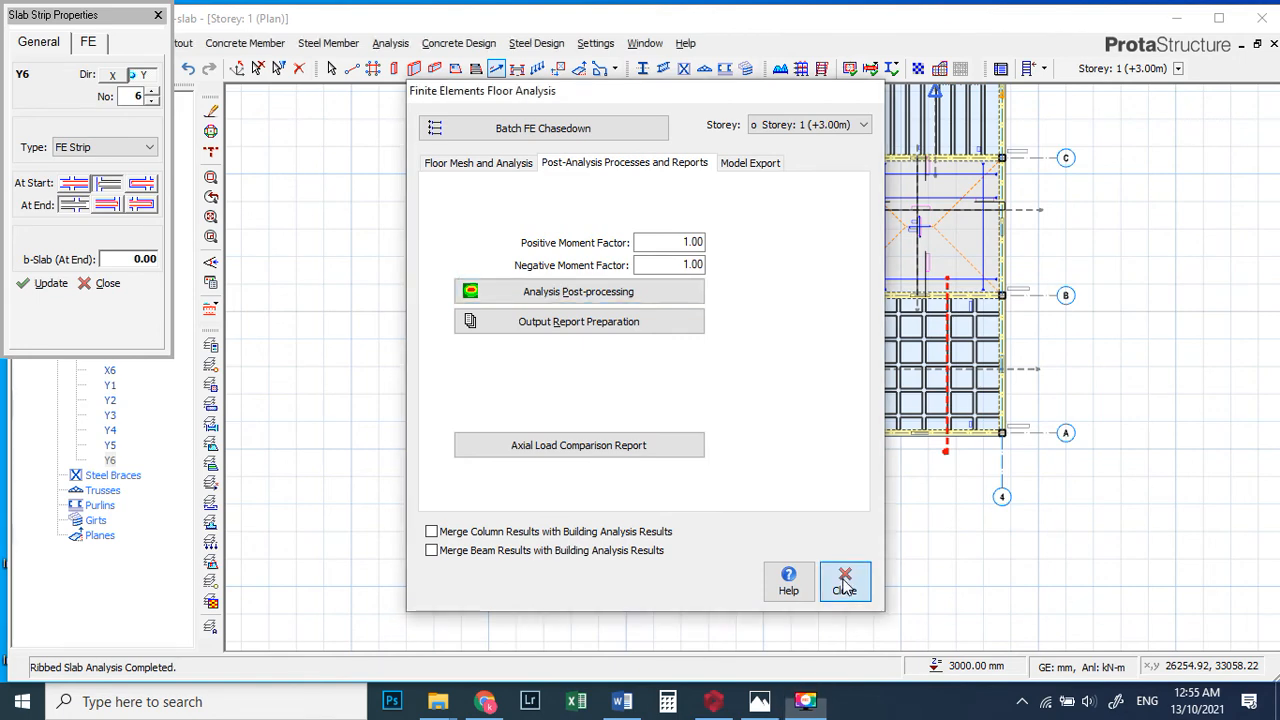
- Update the slab steel bars, and try to place another FE slab strip across the grillage slabs between axes A and B
left_click(211, 309)
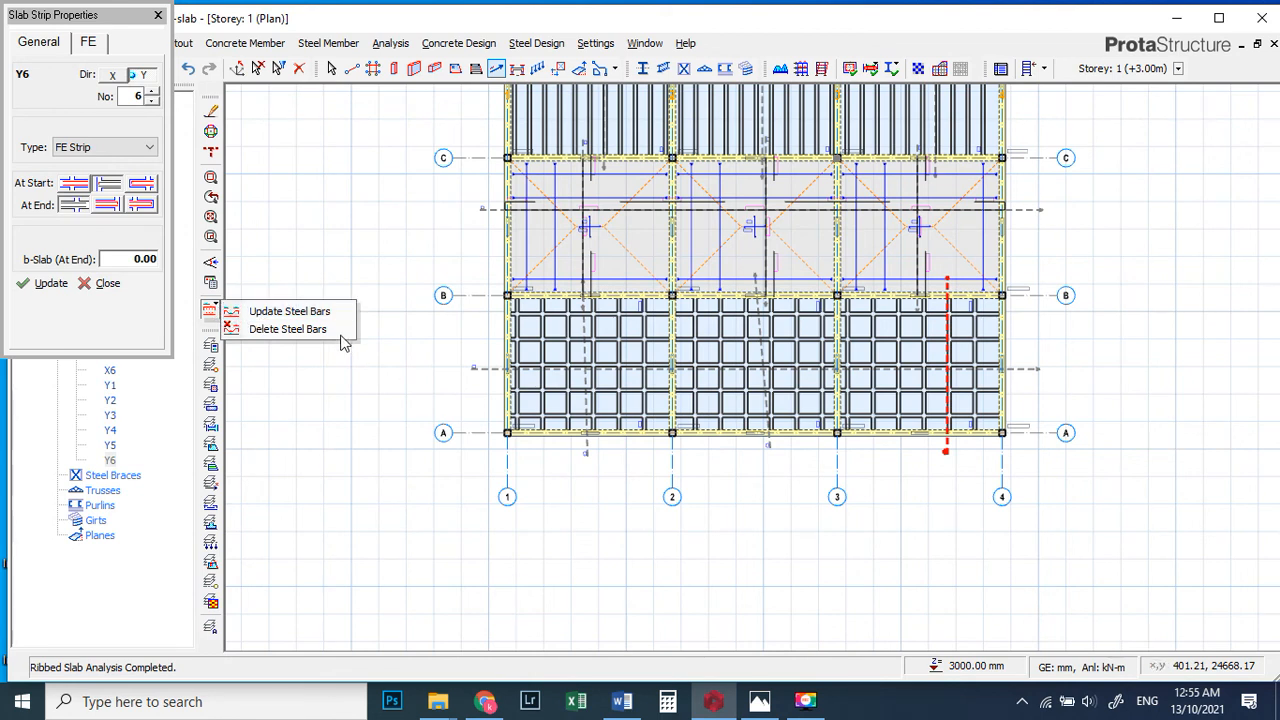
left_click(316, 313)
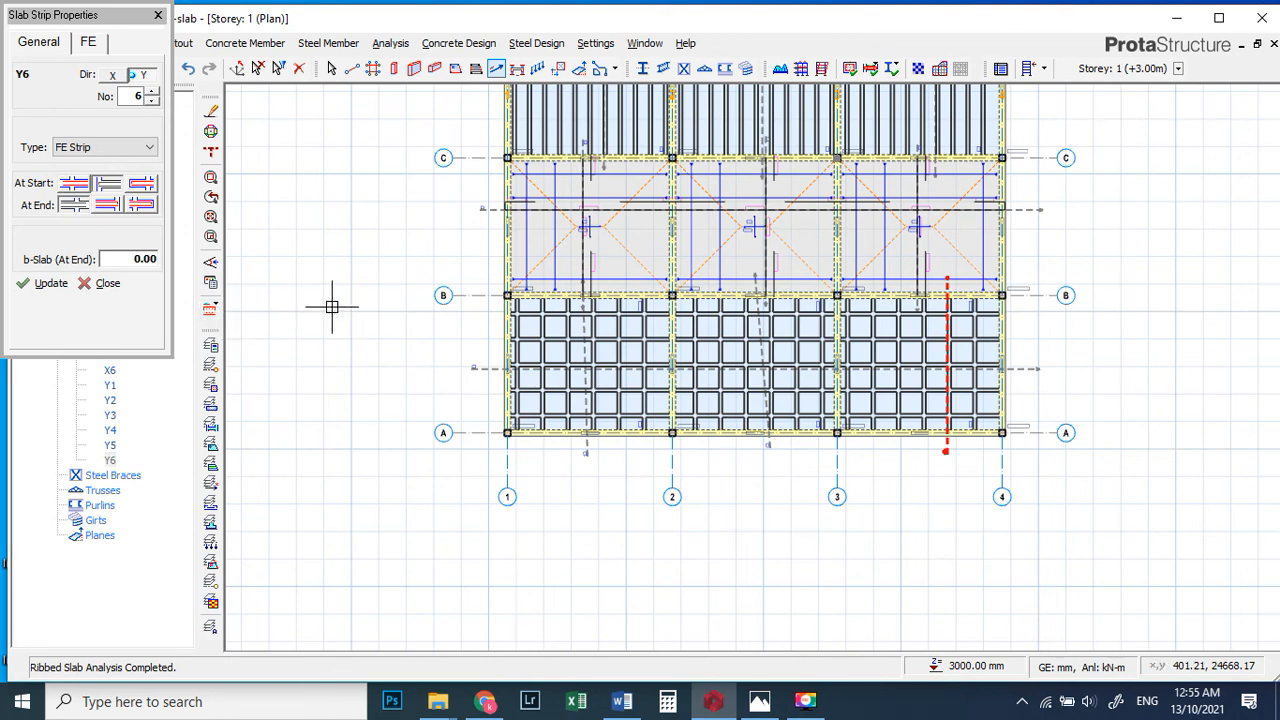
left_click(472, 366)
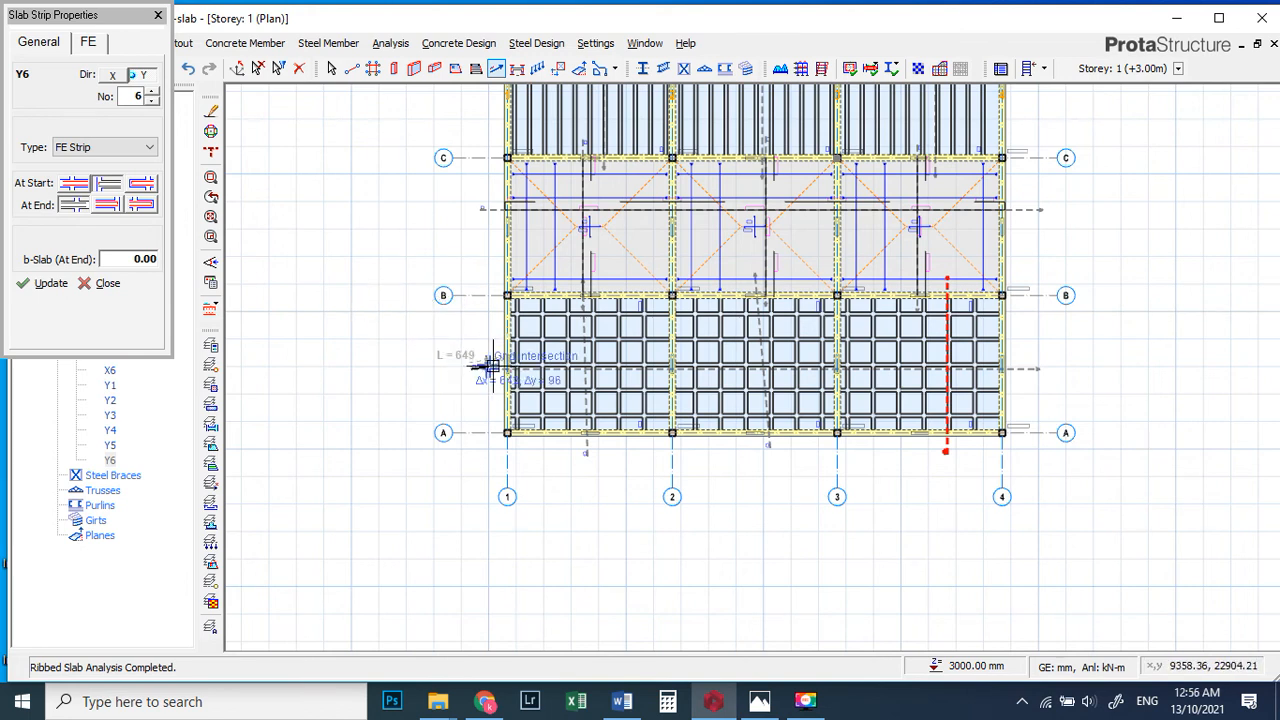
left_click(1030, 368)
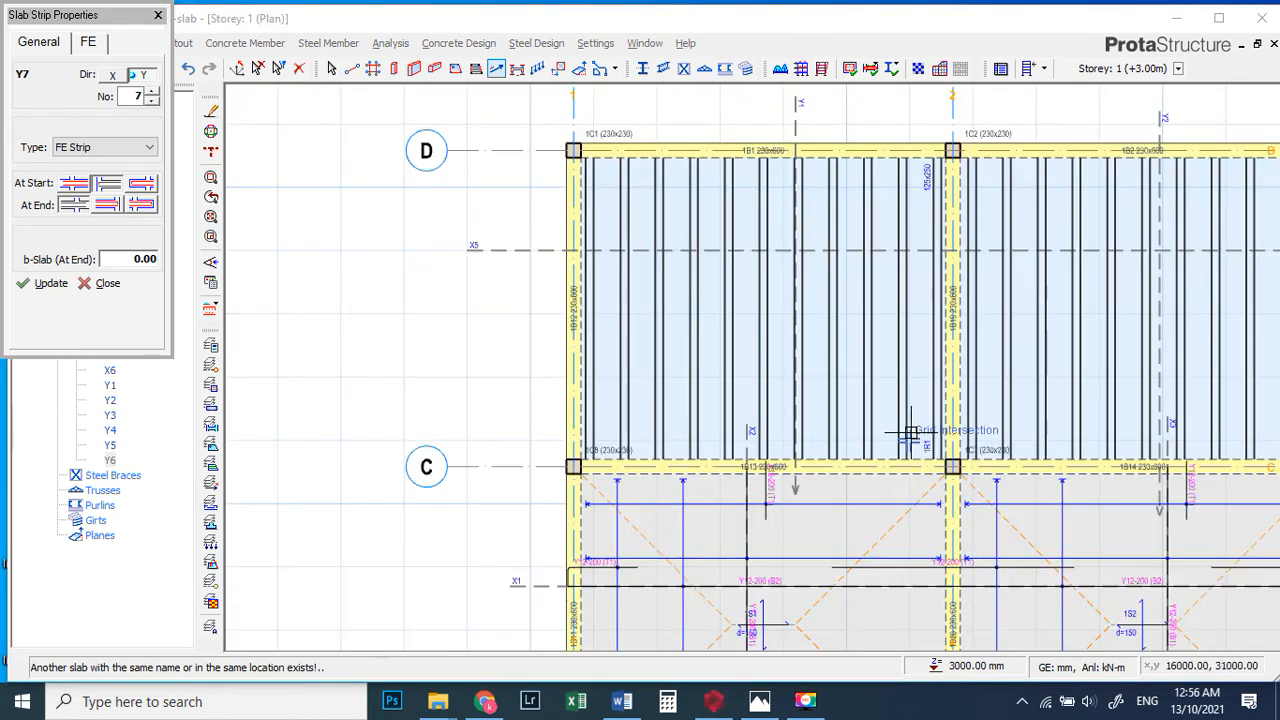
- Run batch reinforcement design for the ribs on all storeys with all bars re-selected, and close the batch design dialog
left_click(446, 43)
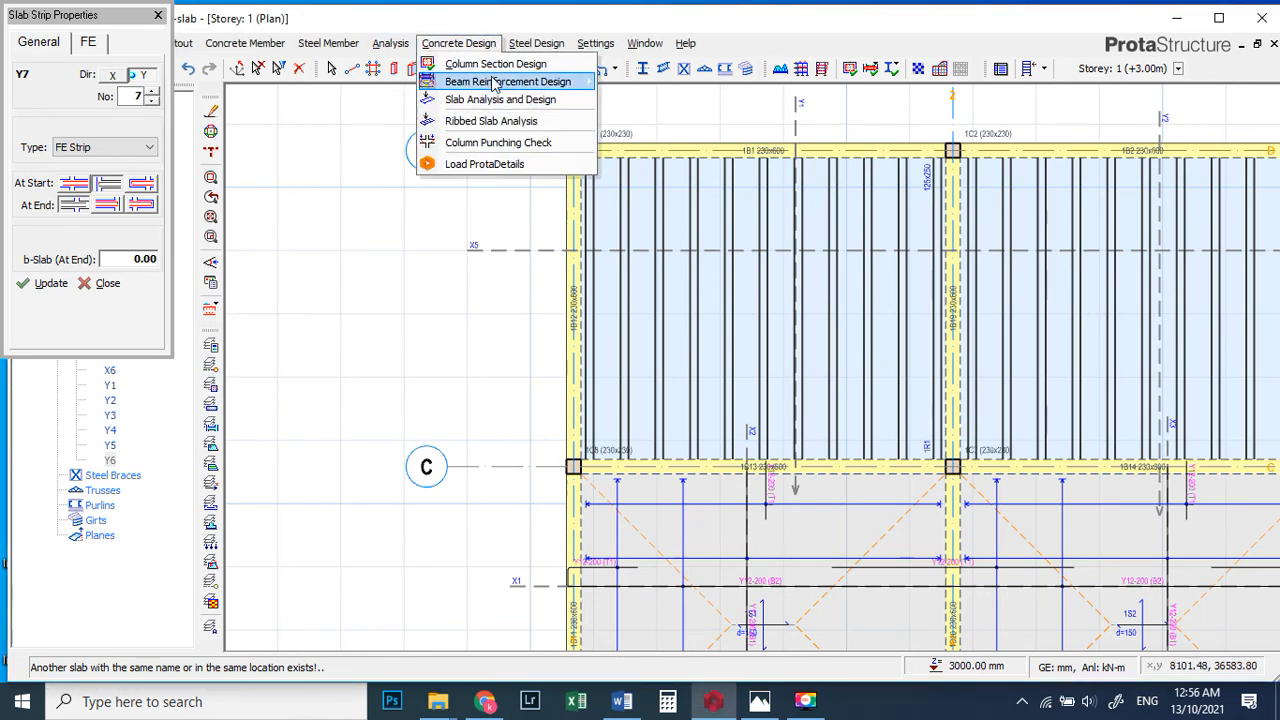
mouse_move(492, 80)
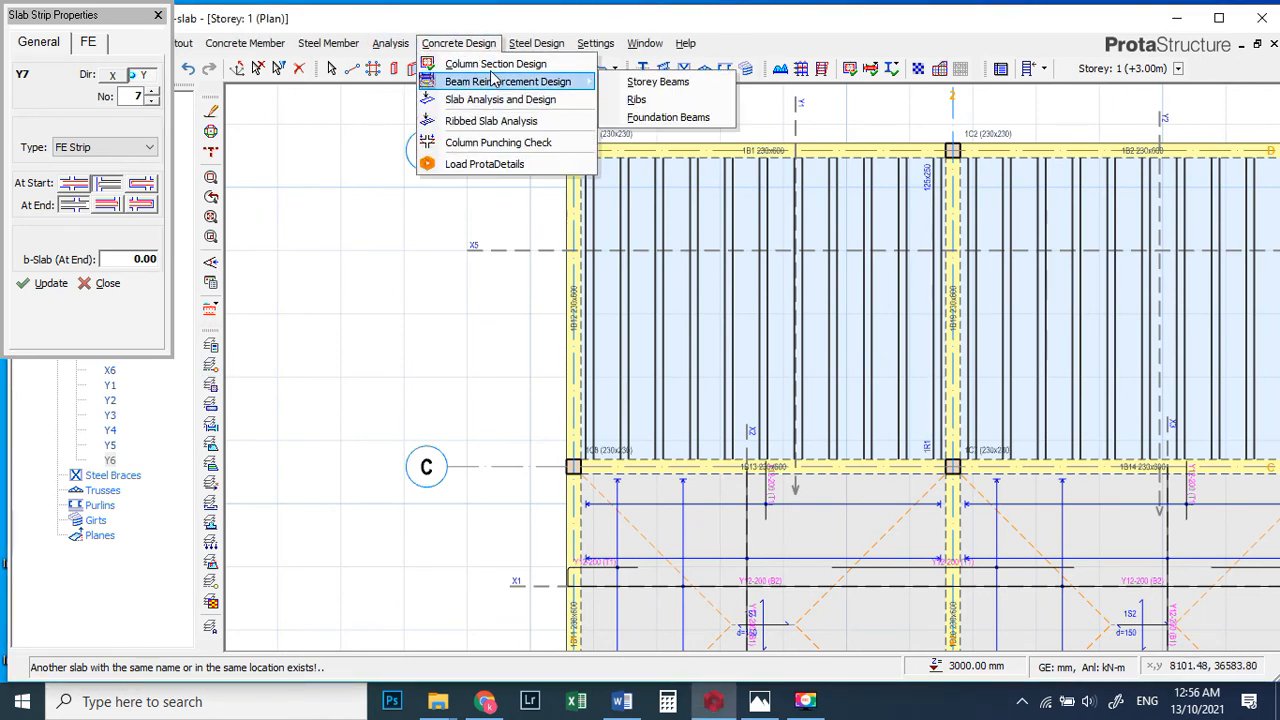
left_click(652, 101)
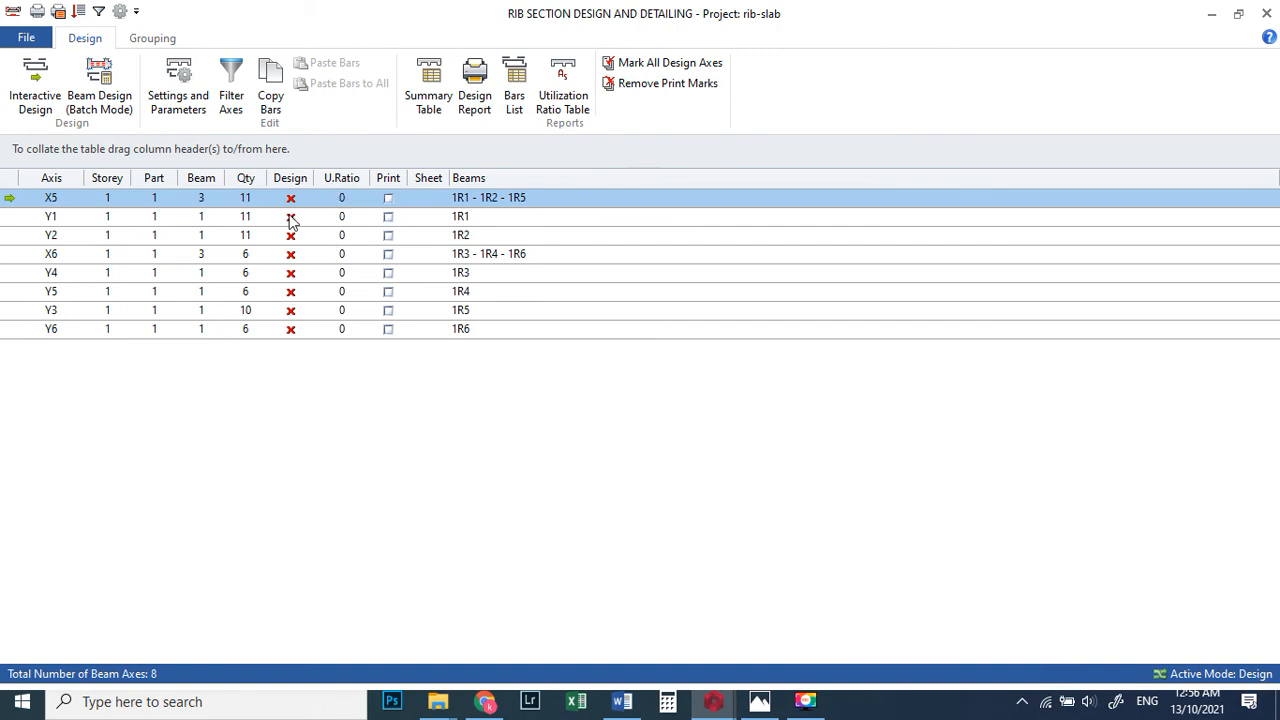
left_click(99, 85)
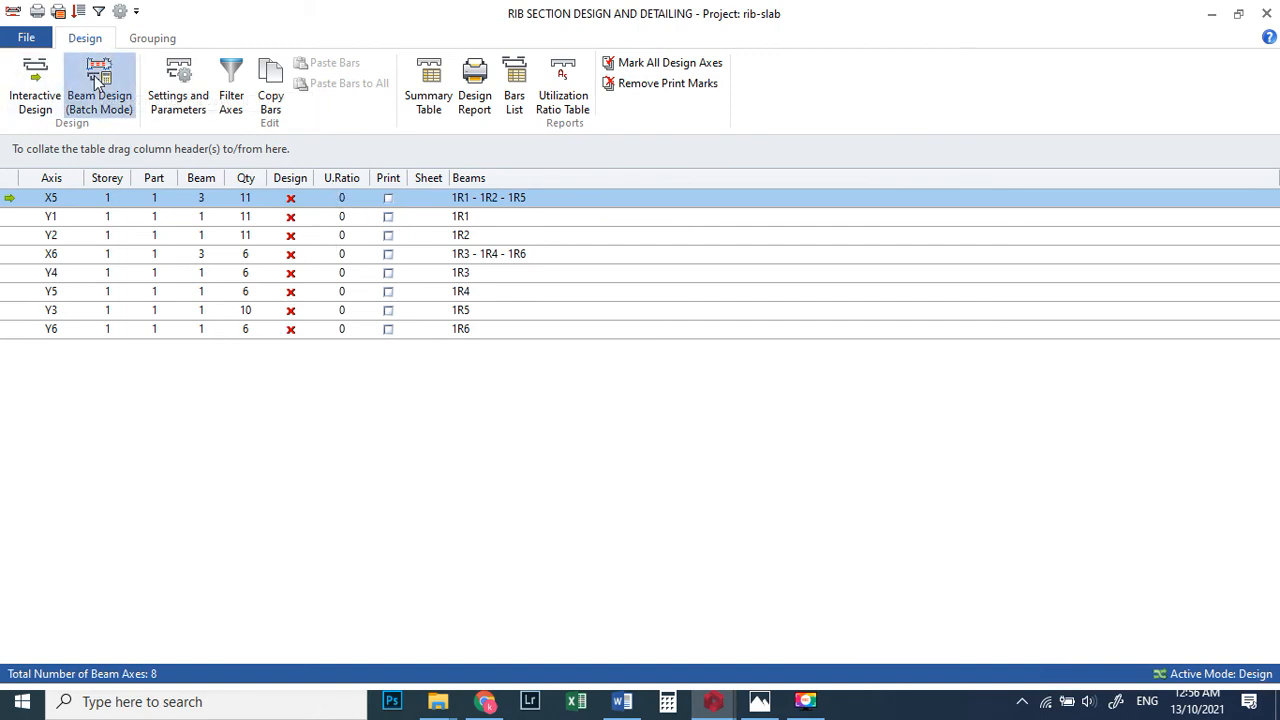
left_click(522, 428)
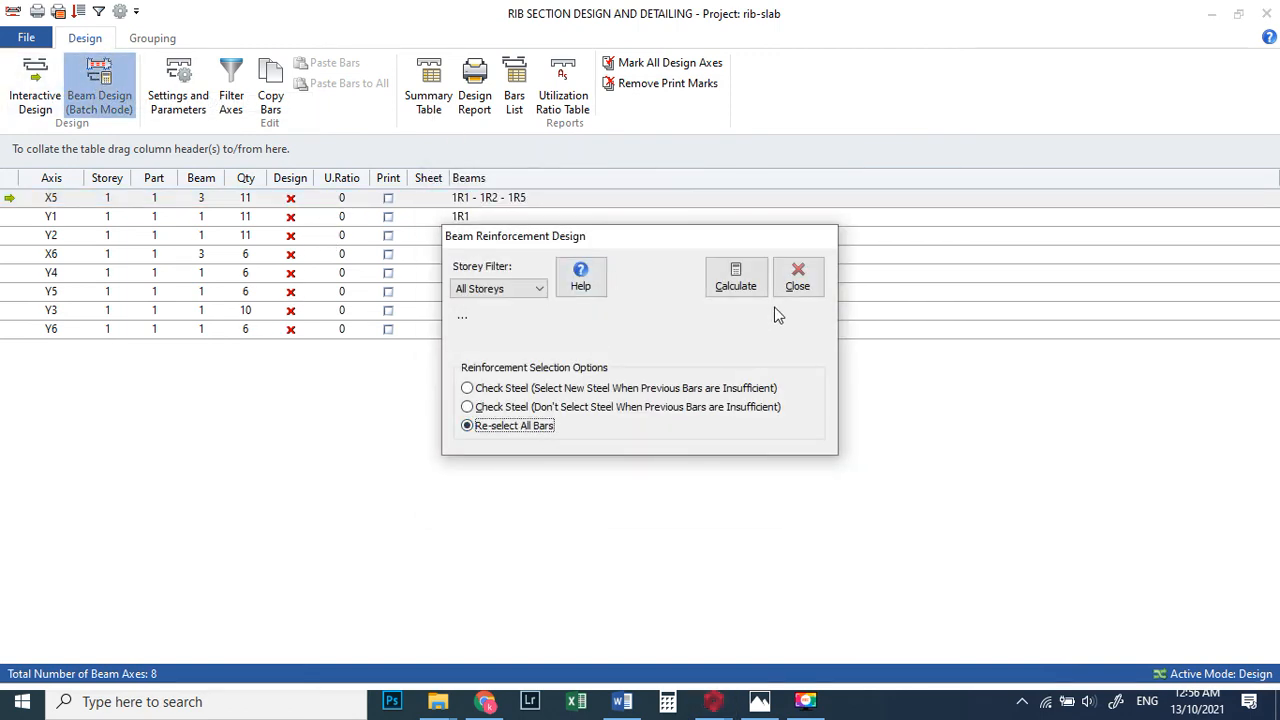
left_click(736, 276)
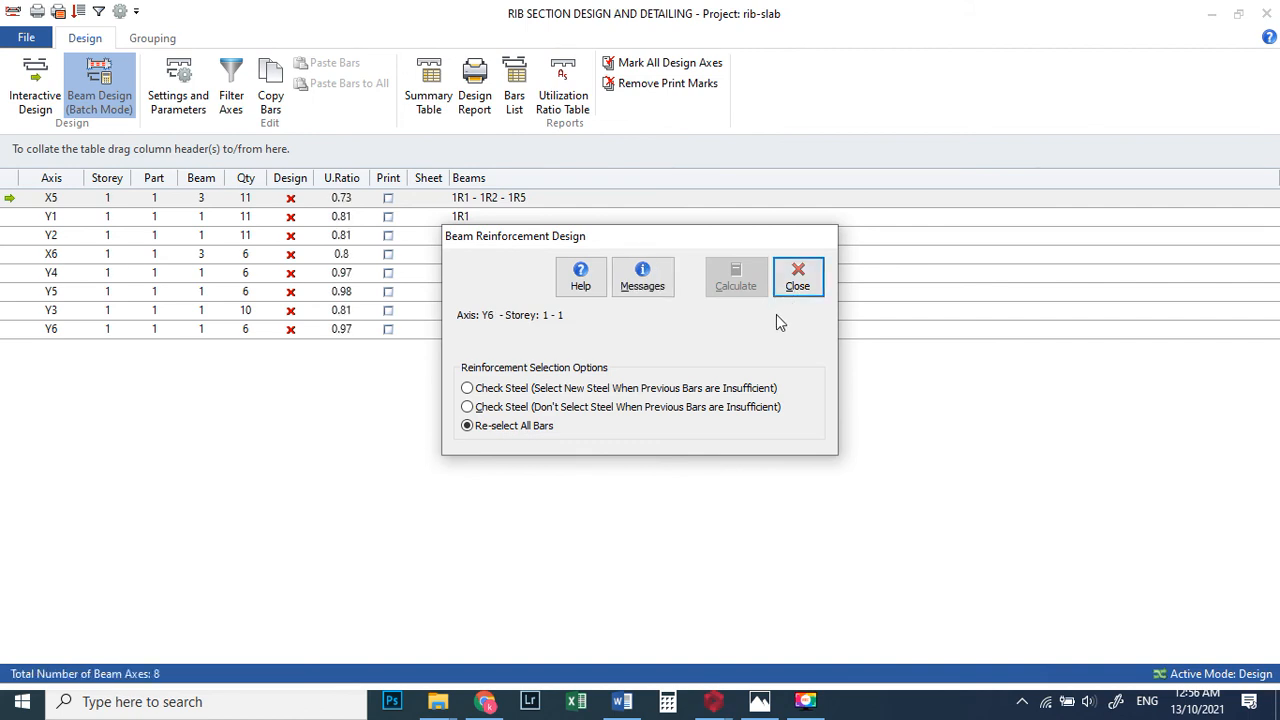
left_click(806, 286)
- Review and accept the reinforcement of rib axes X5, Y1, Y2, X6, Y4, Y5, Y3 and Y6, and close the rib design
left_click(324, 198)
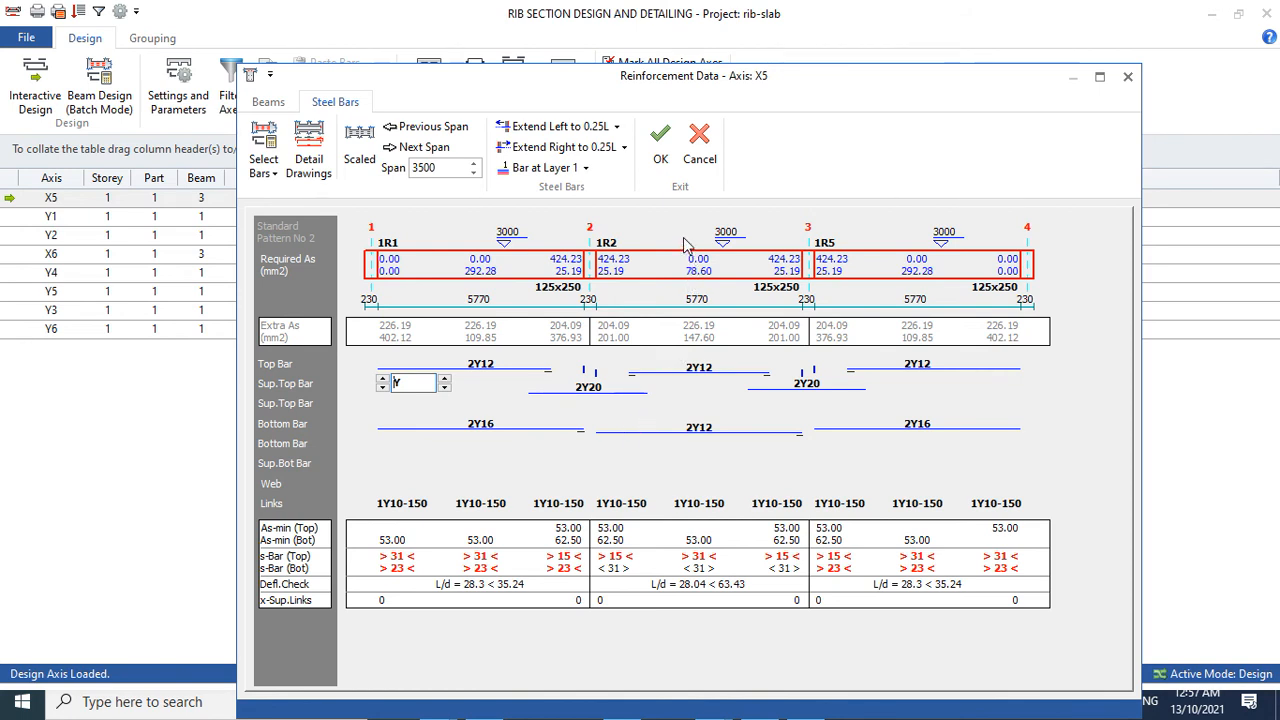
left_click(657, 160)
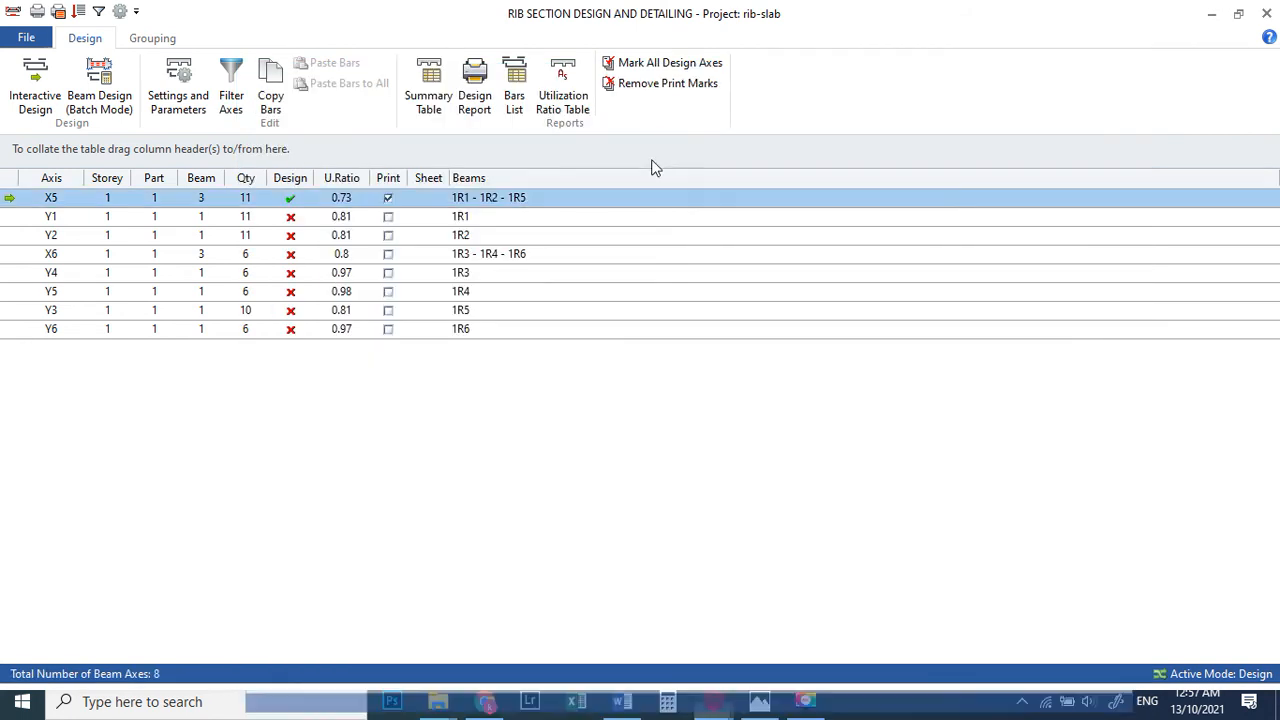
double_click(291, 218)
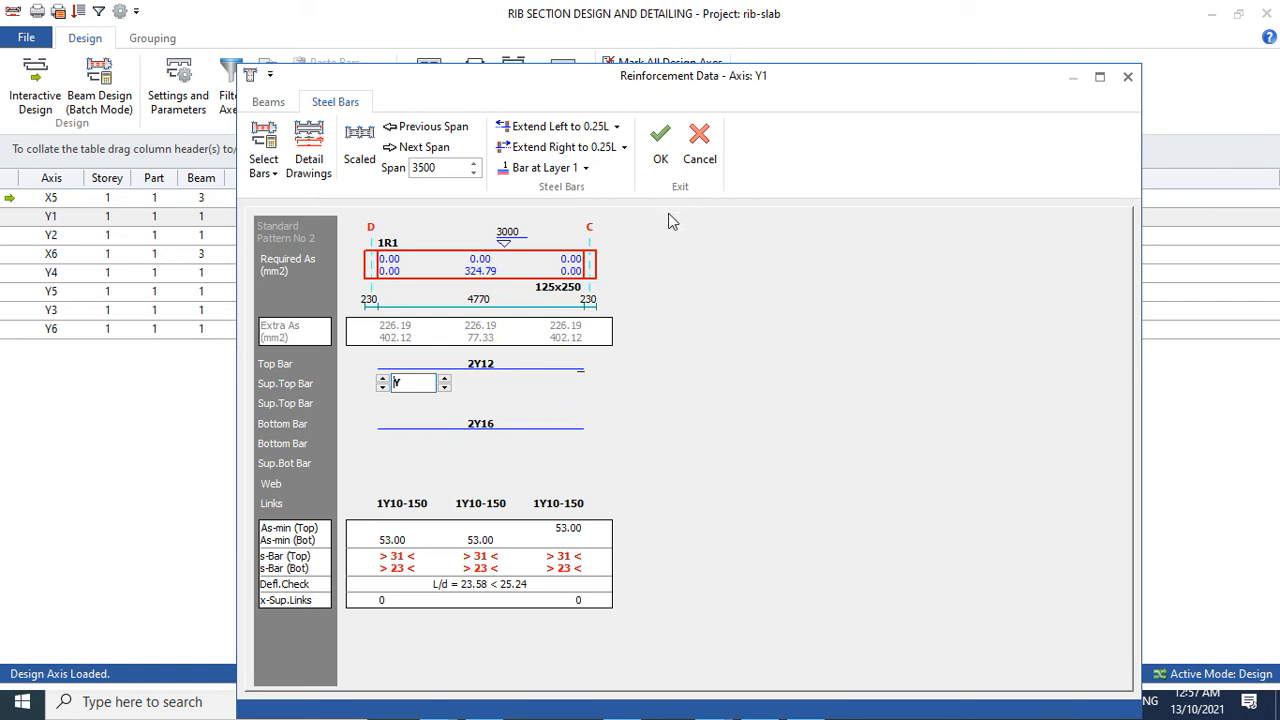
left_click(660, 140)
double_click(295, 236)
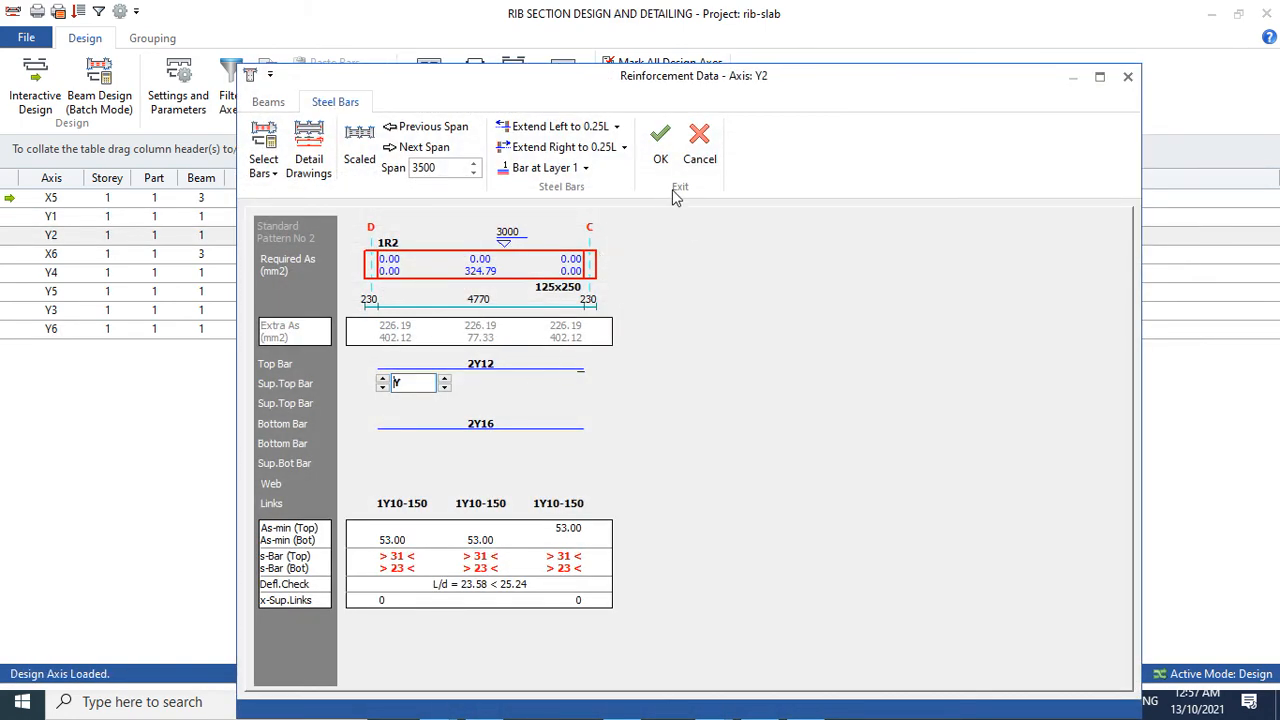
left_click(660, 145)
double_click(298, 256)
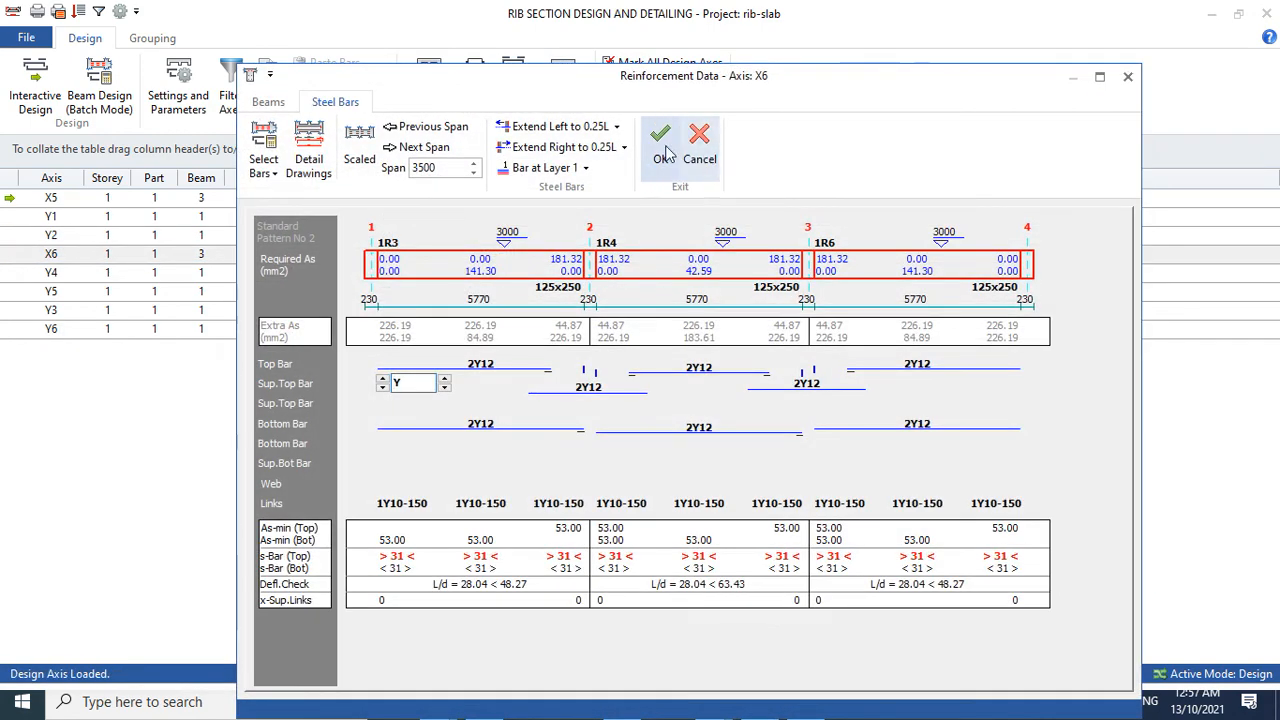
left_click(664, 150)
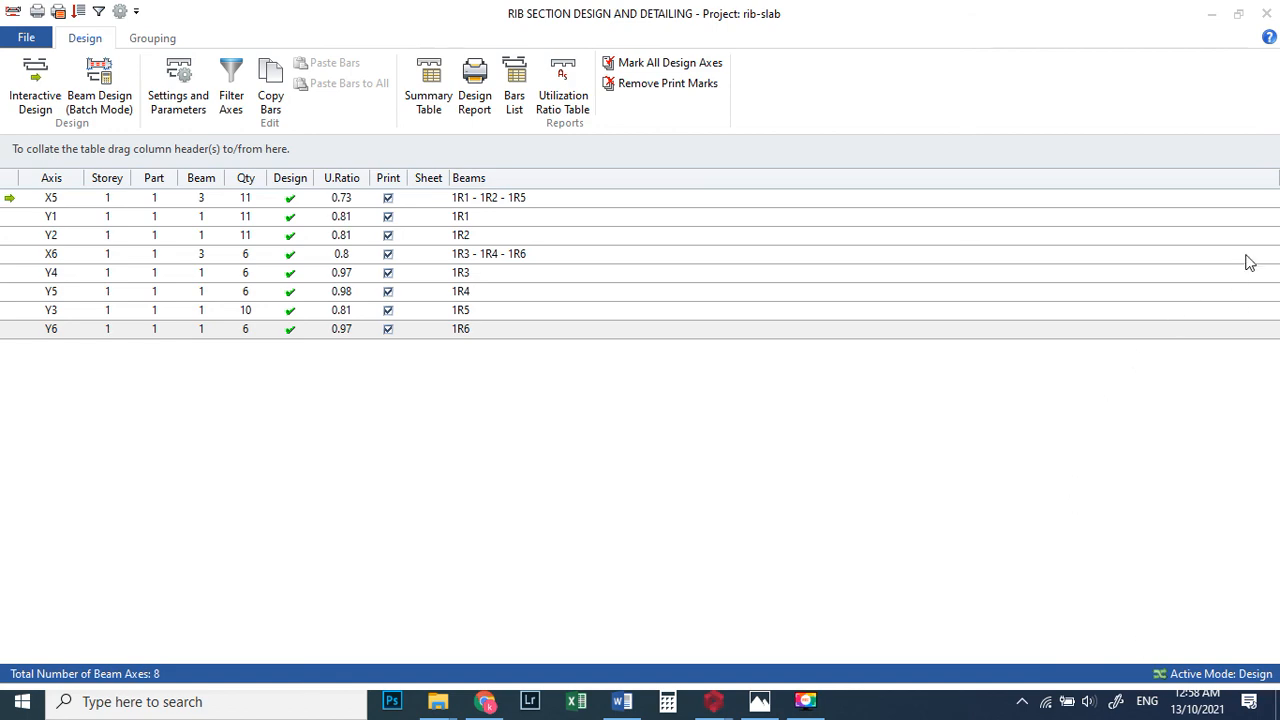
left_click(1265, 14)
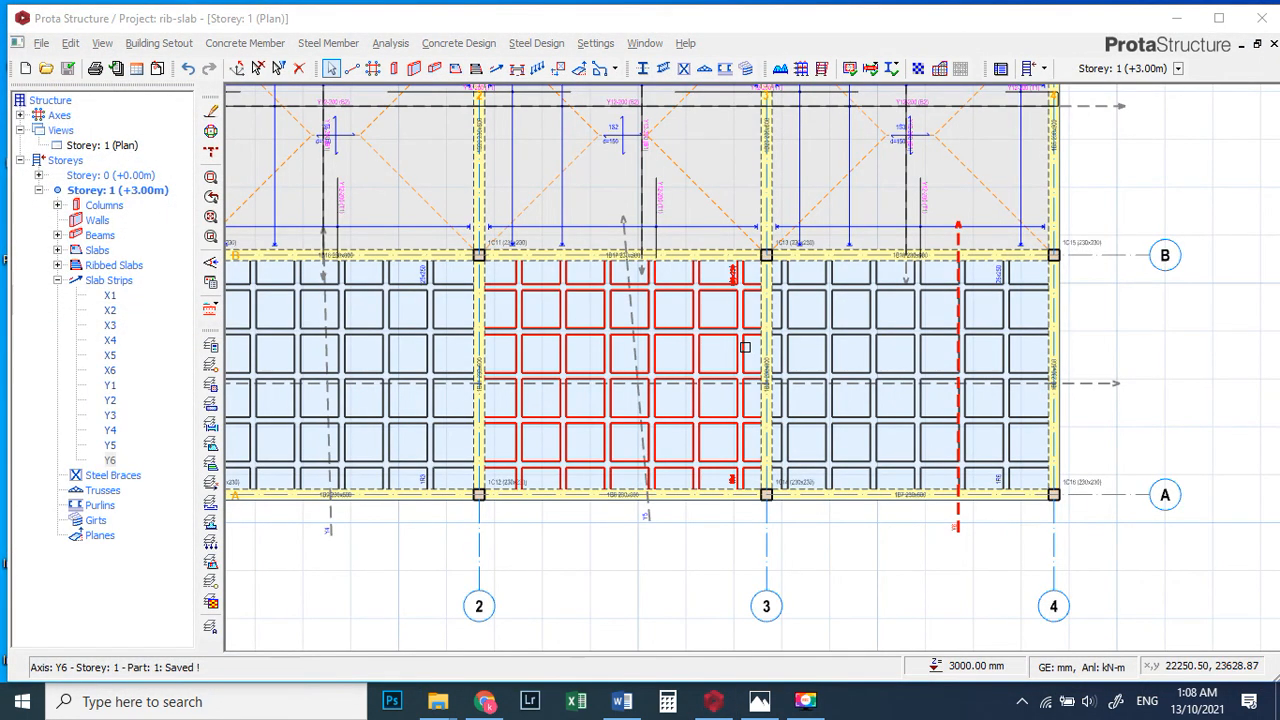
- Load ProtaDetails for the rib-slab project and create a new drawing
scroll(792, 416, "down", 5)
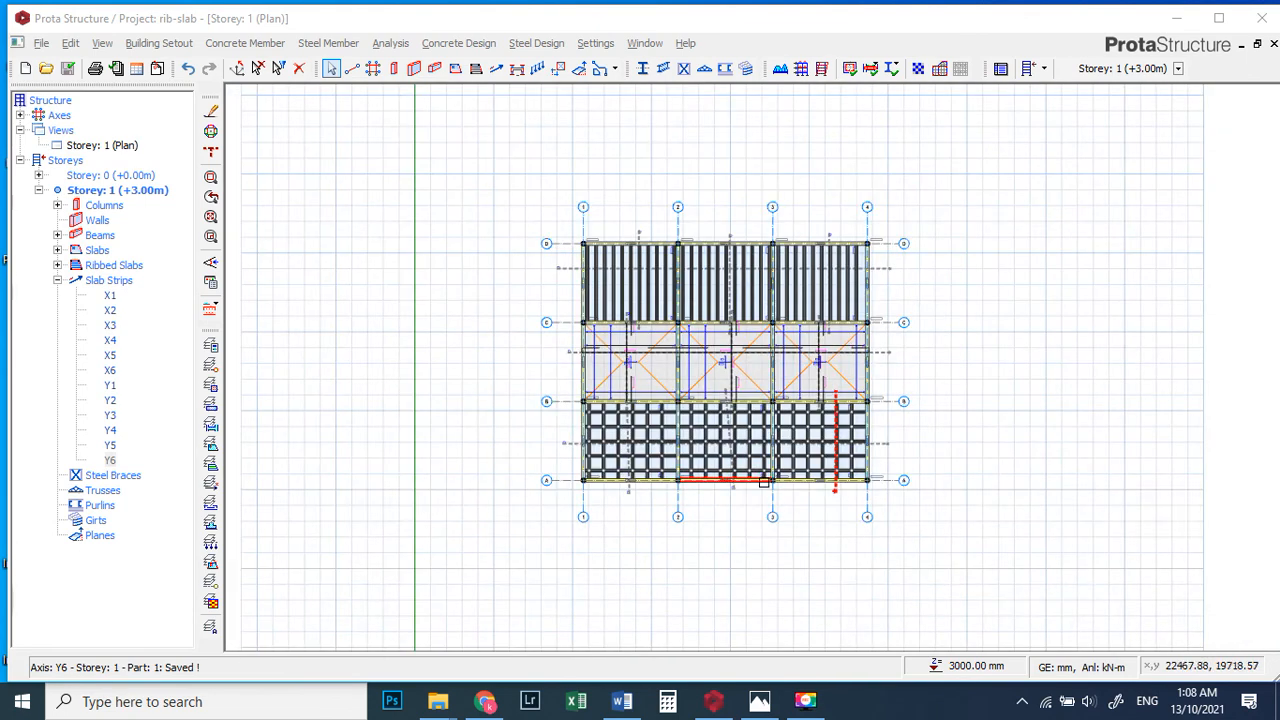
scroll(708, 413, "up", 3)
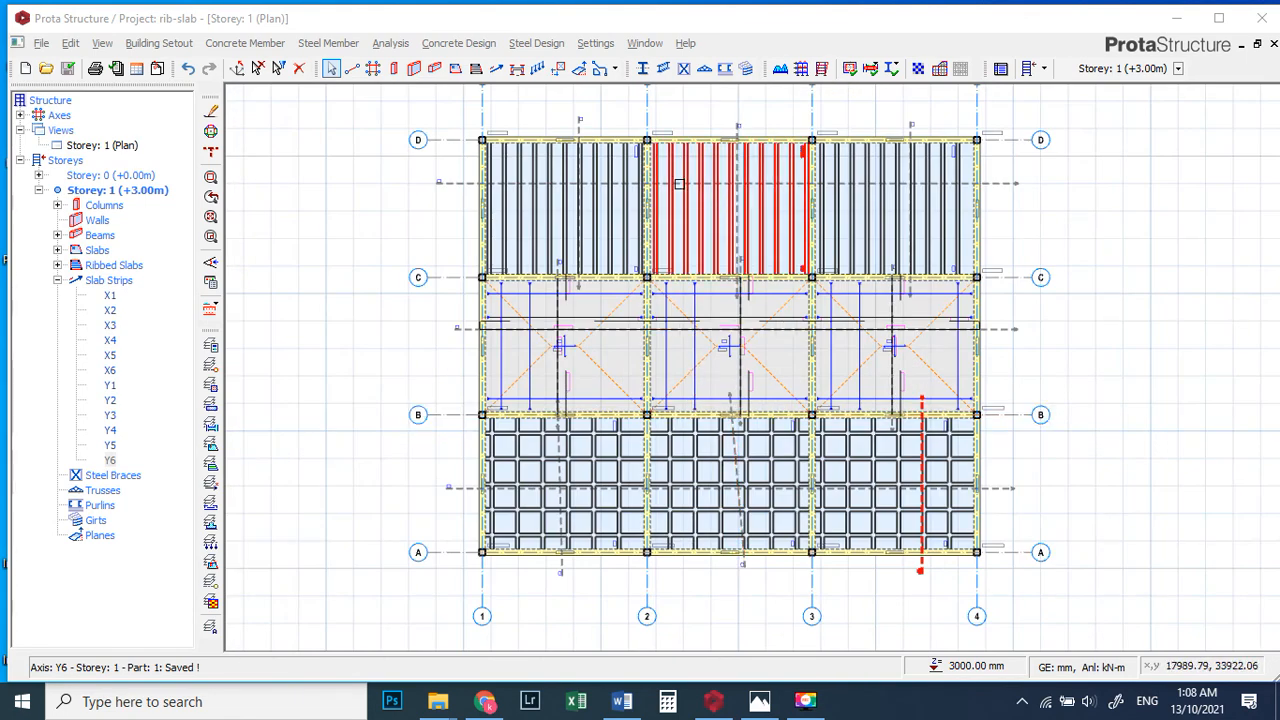
left_click(465, 45)
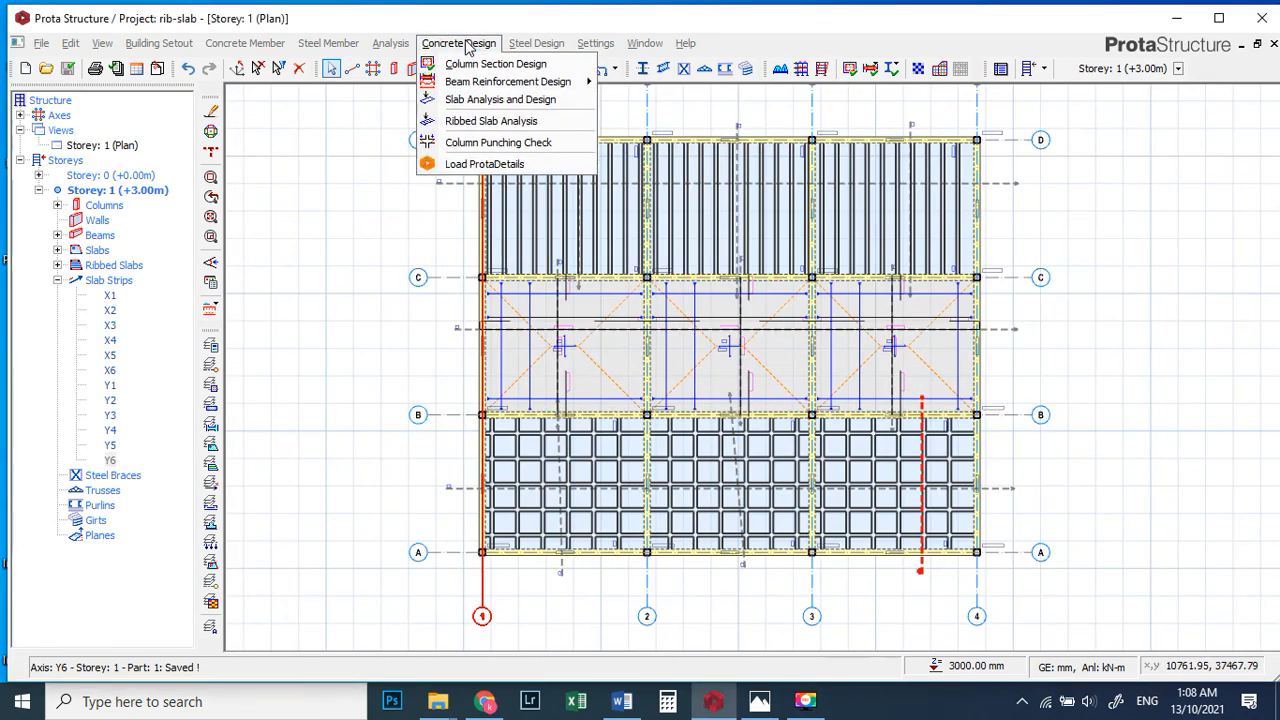
left_click(468, 166)
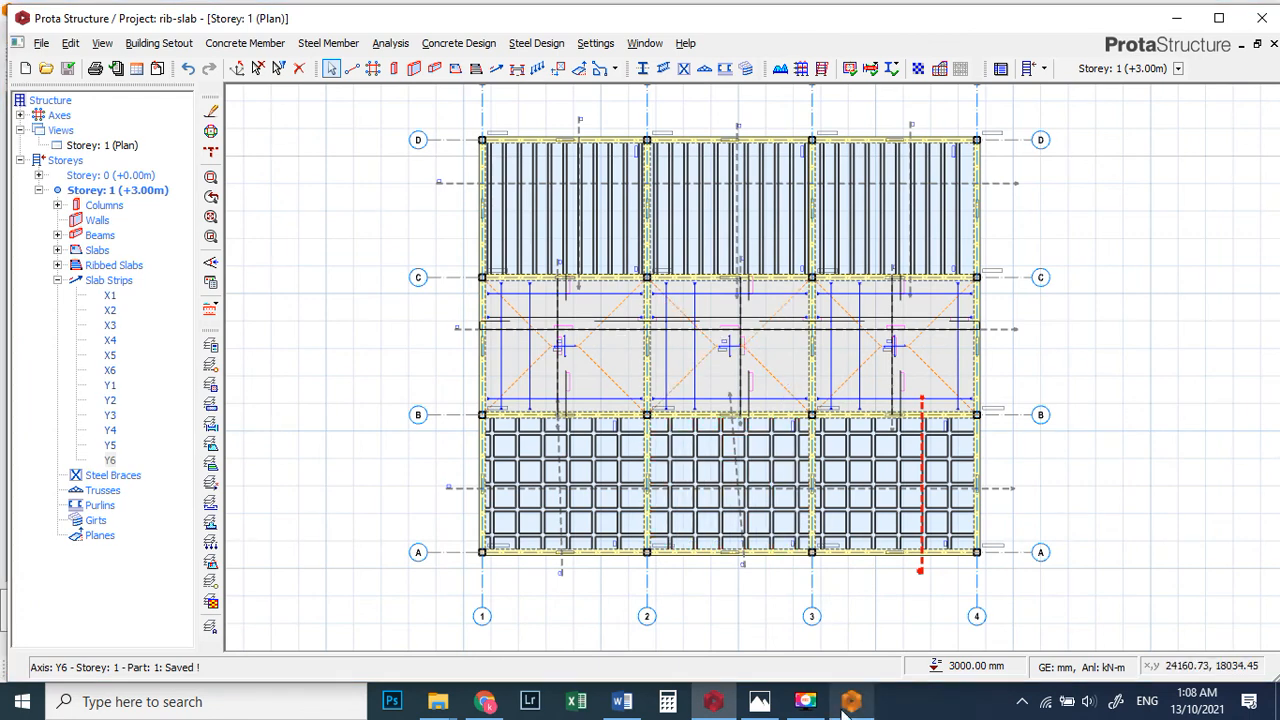
mouse_move(850, 706)
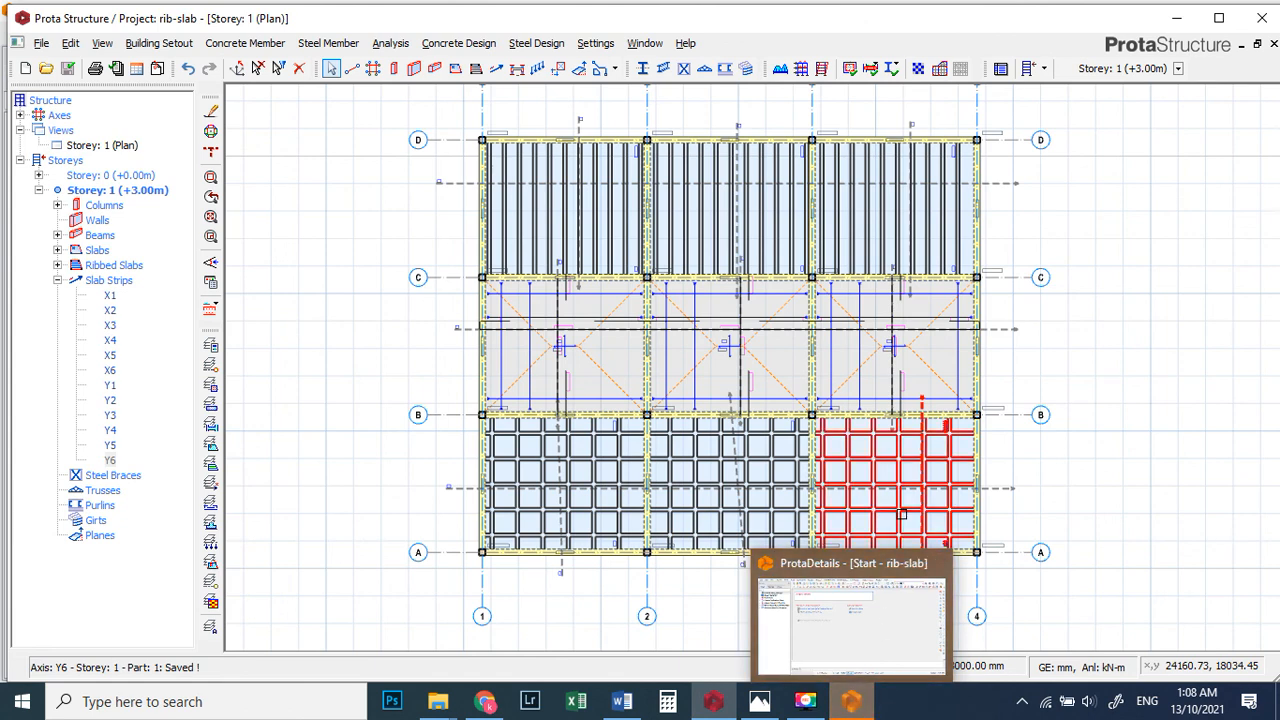
left_click(872, 662)
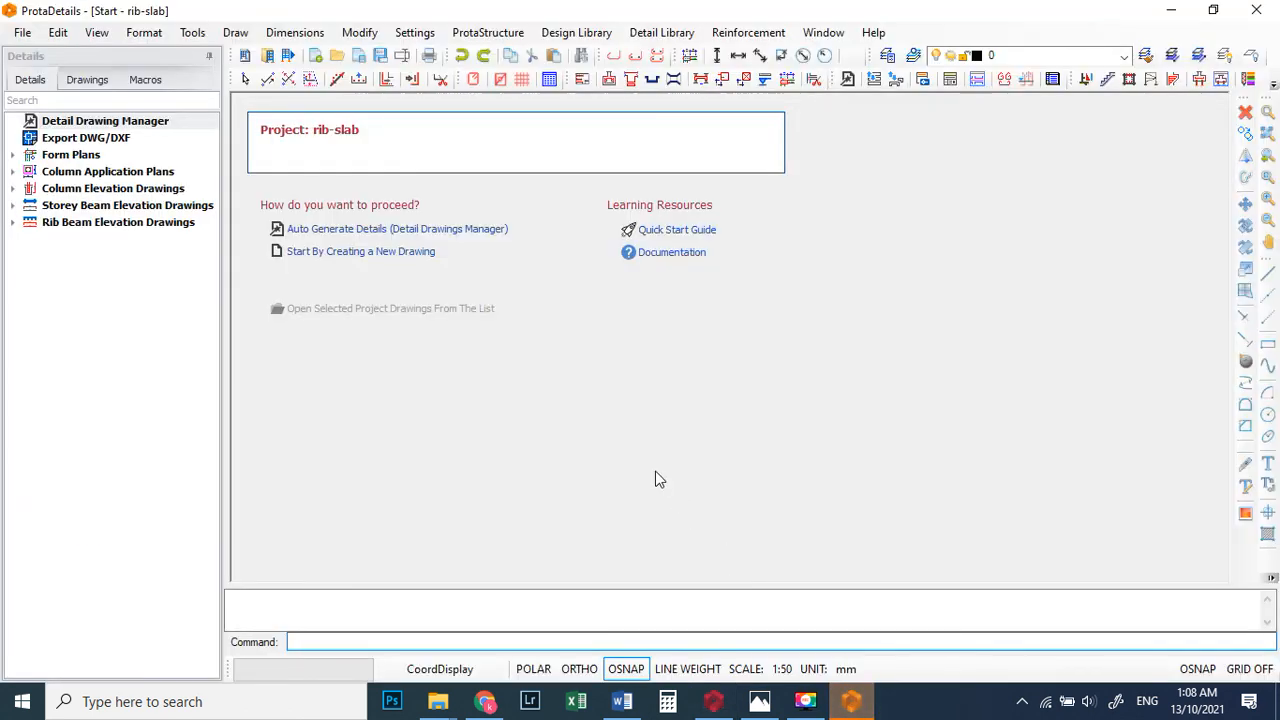
left_click(408, 258)
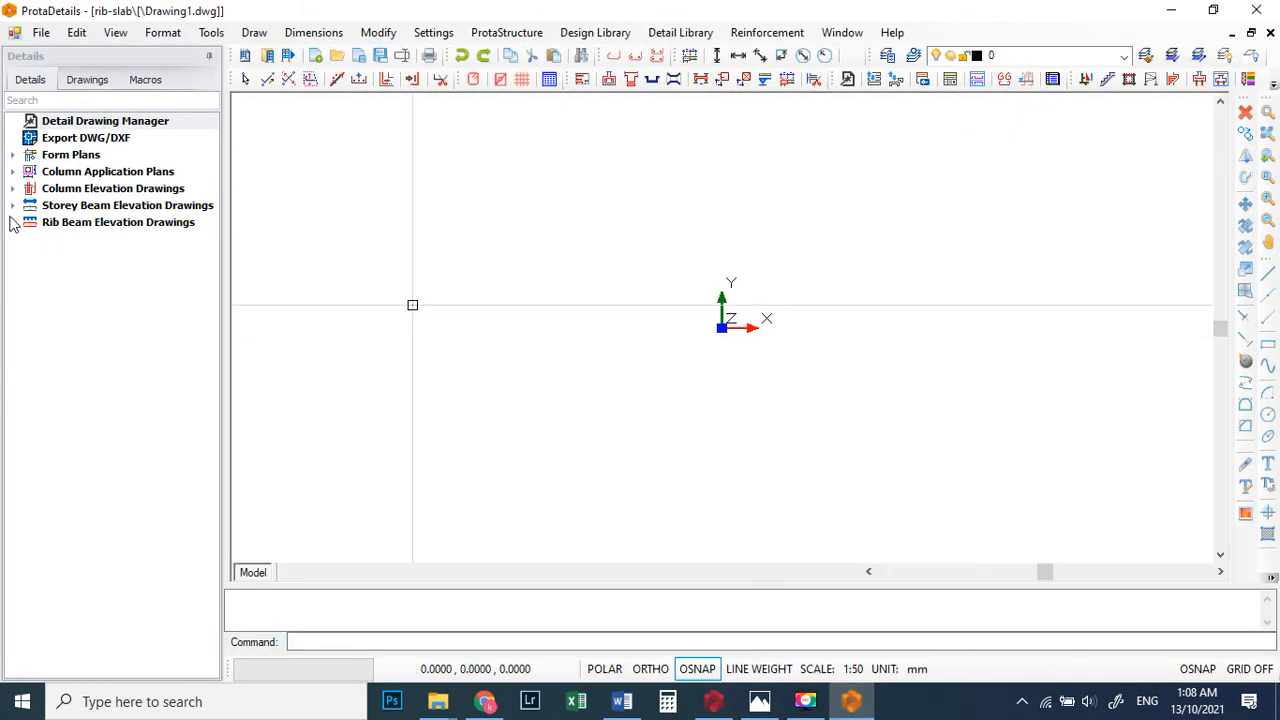
- Draw the Storey 1 ribbed beam details for all axes at scale 1/25, including the quantity table and model info, and place them in the drawing
left_click(13, 222)
left_click(62, 242)
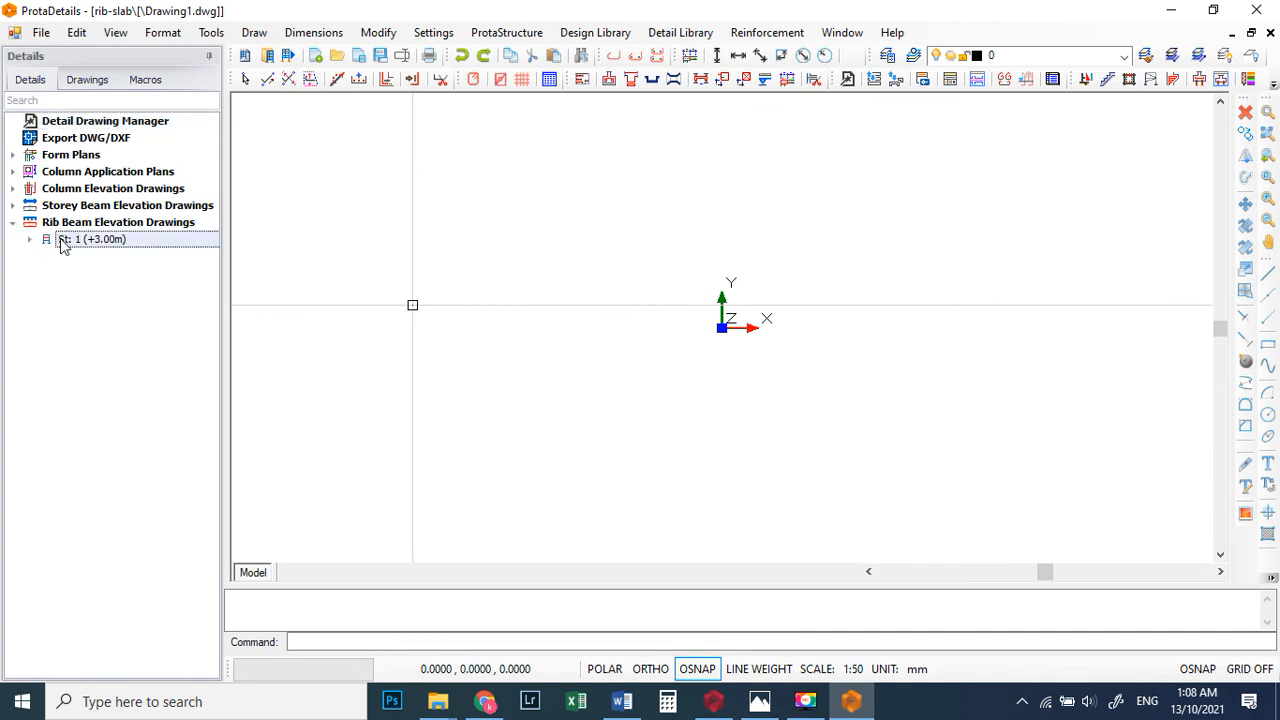
right_click(62, 246)
left_click(111, 254)
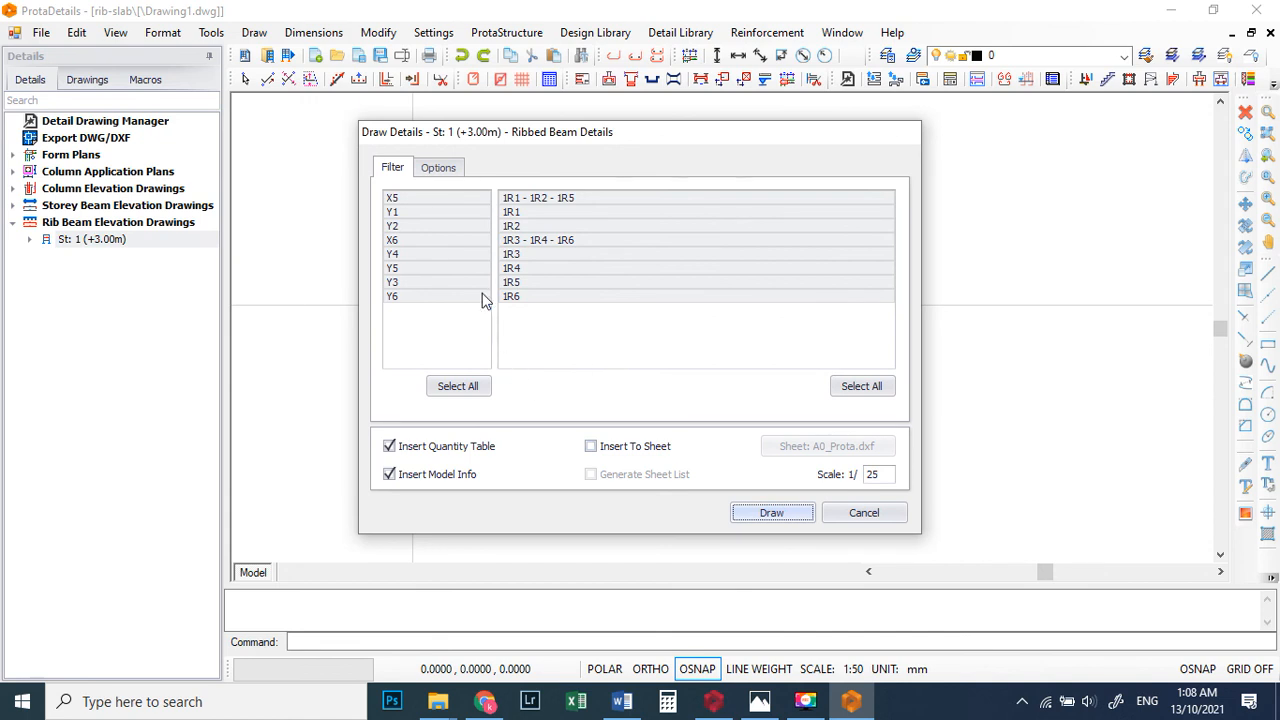
left_click(440, 168)
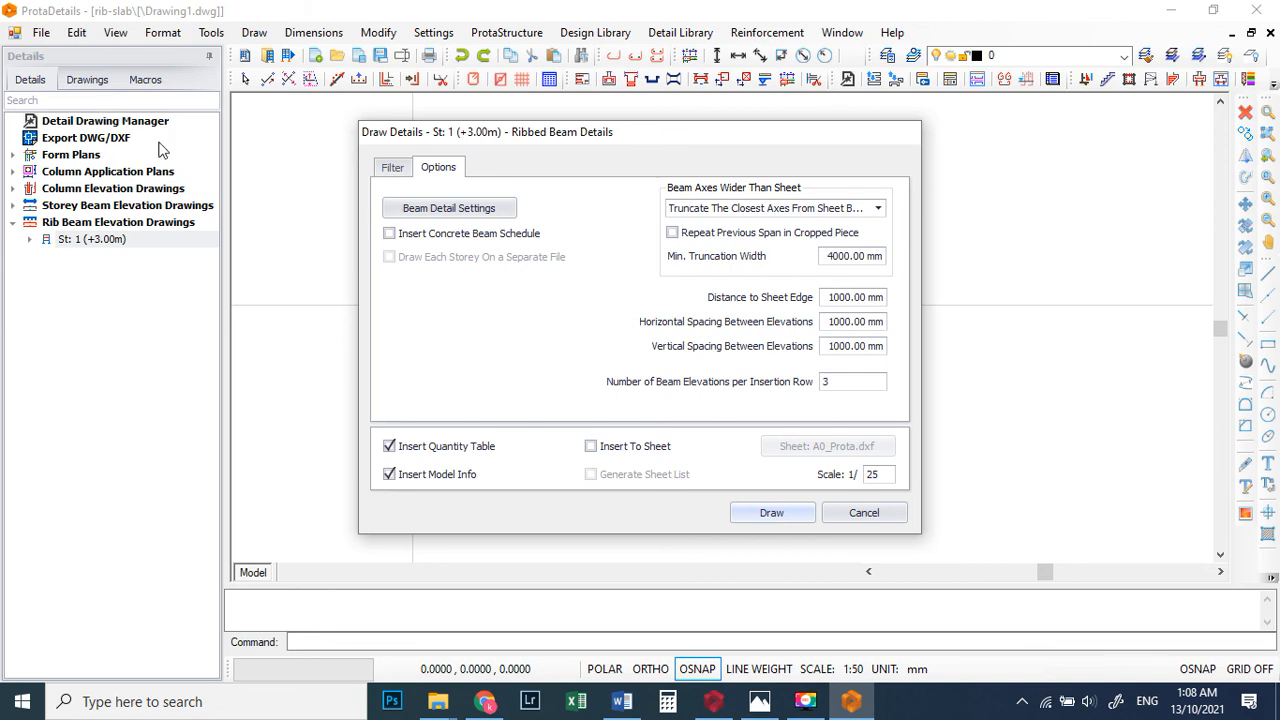
left_click(389, 172)
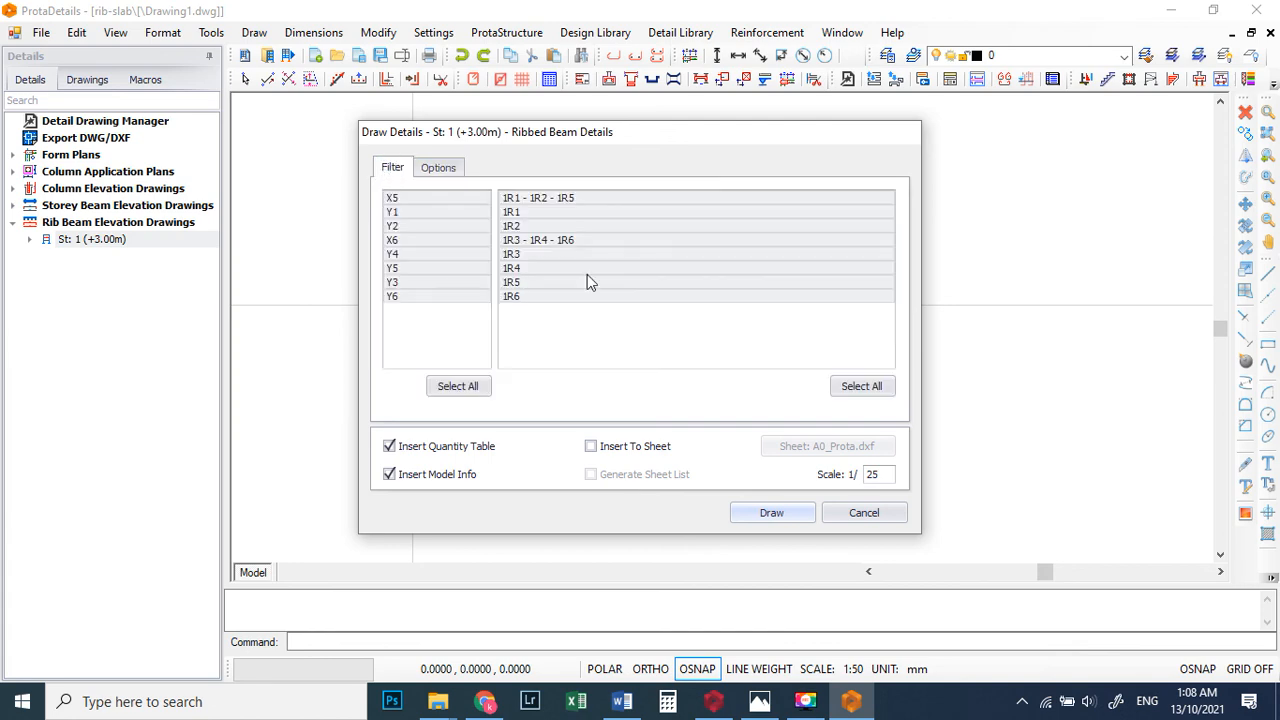
left_click(772, 514)
left_click(519, 273)
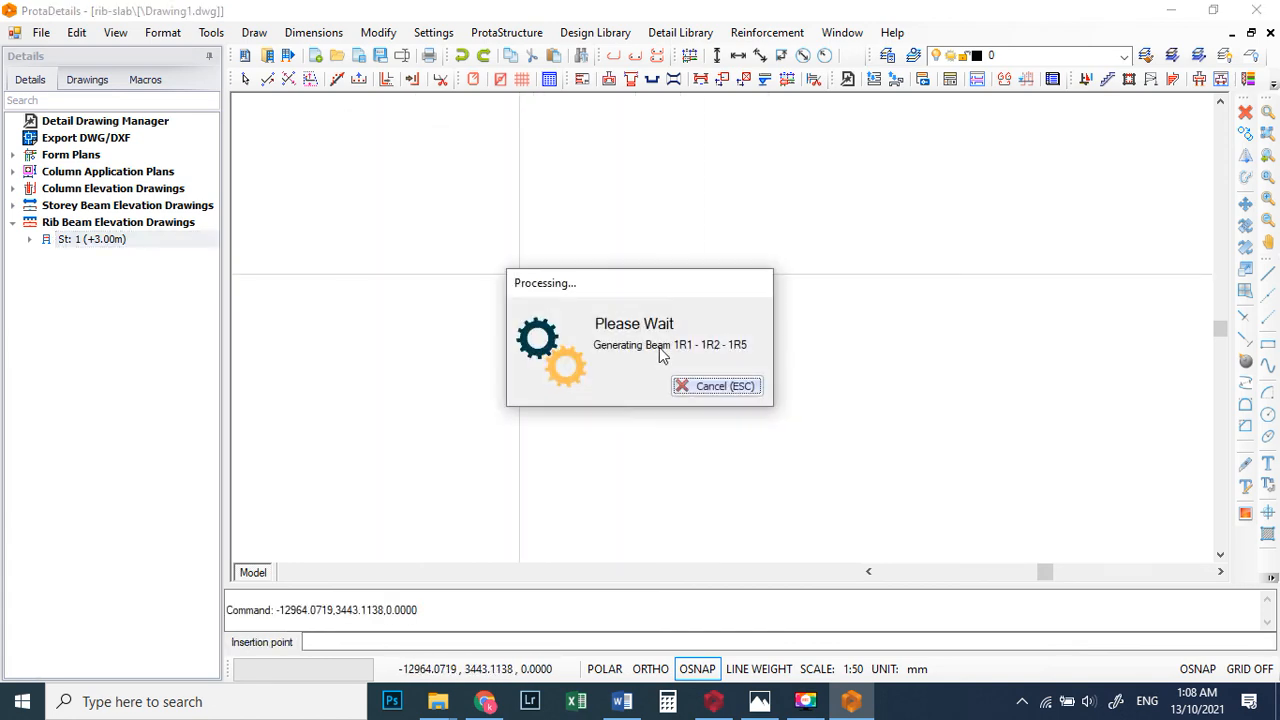
- Examine the overall layout of the rib detail drawings and the reinforcement labels and cross-sections of ribs 1R2 and 1R4
scroll(685, 332, "up", 3)
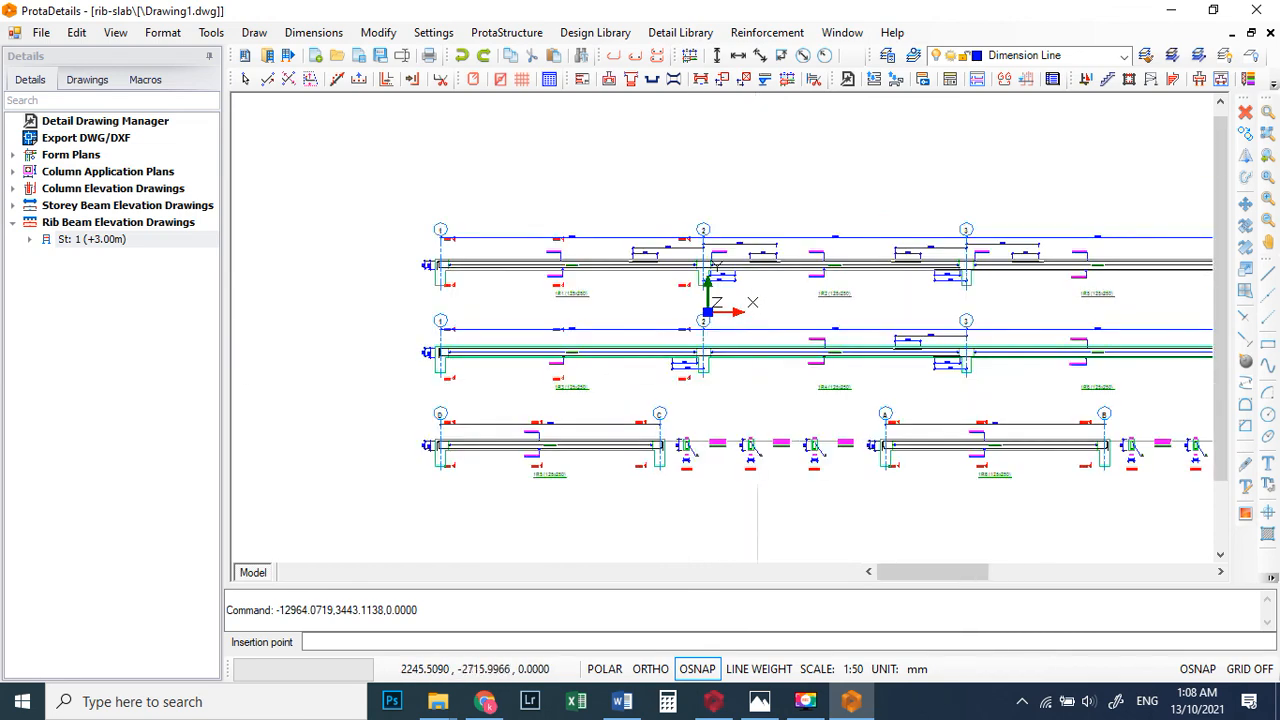
scroll(842, 310, "down", 6)
scroll(842, 310, "up", 4)
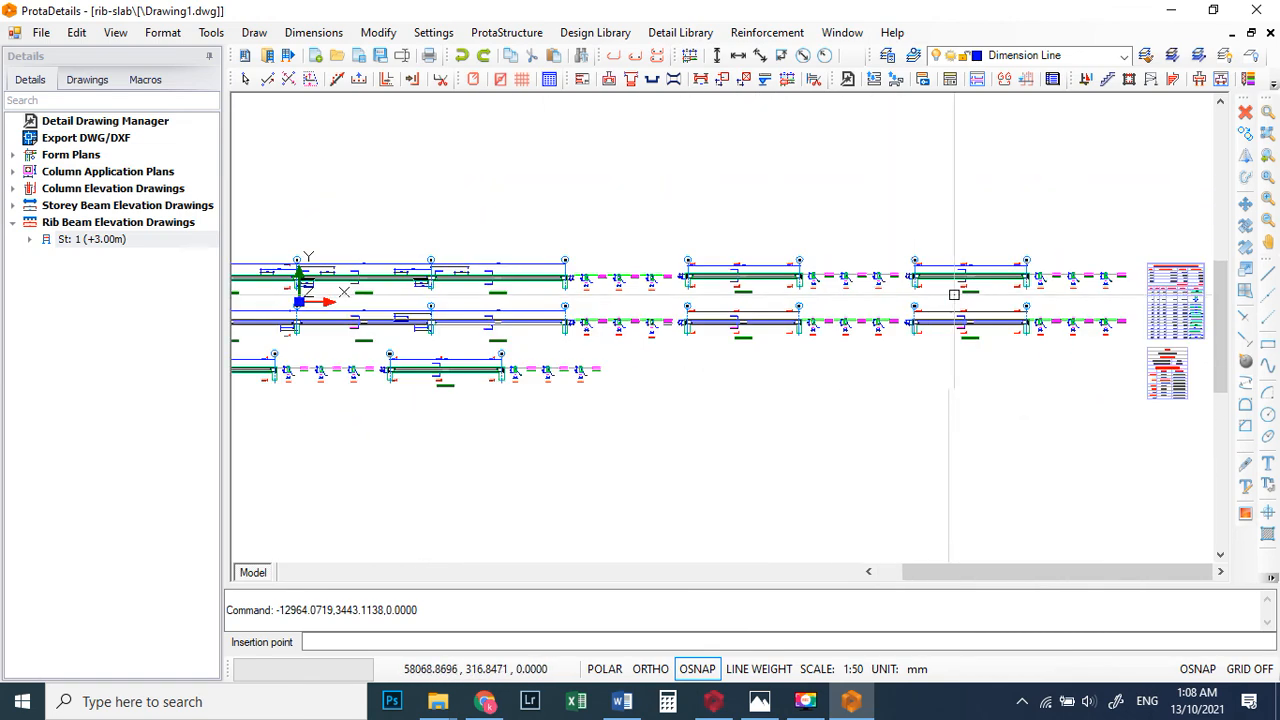
scroll(842, 310, "down", 2)
scroll(600, 285, "down", 2)
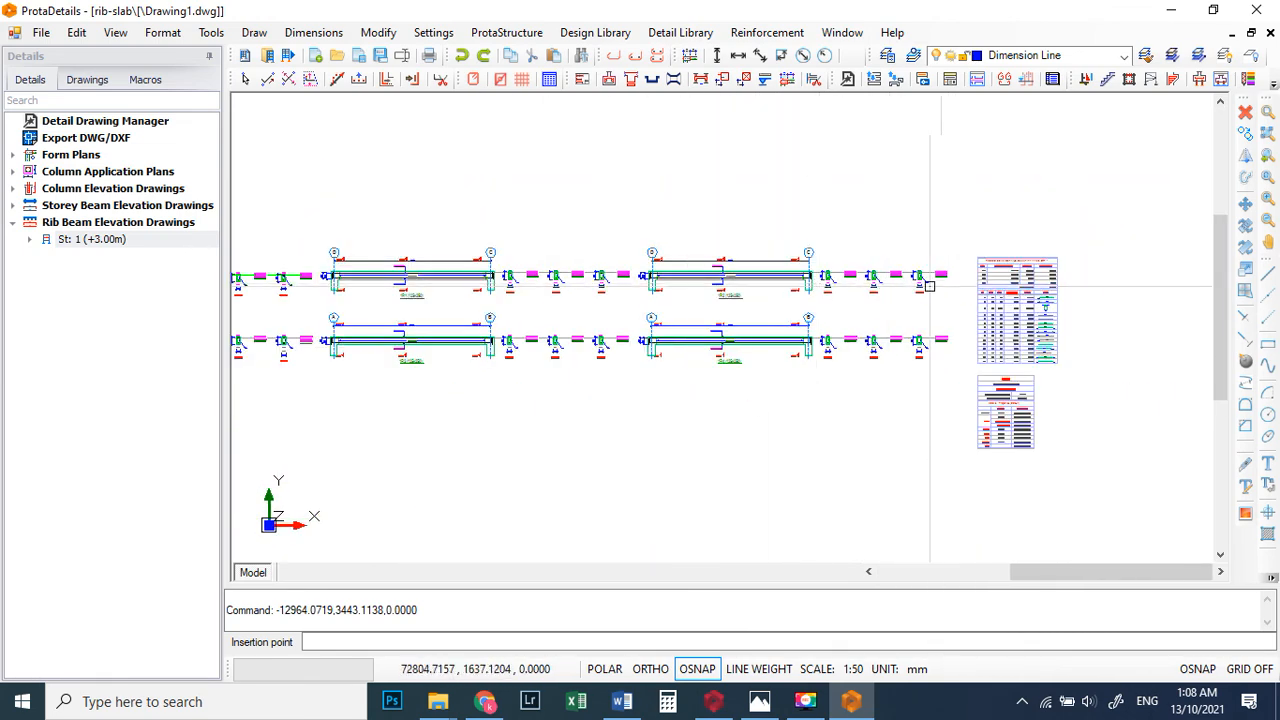
scroll(600, 285, "up", 3)
scroll(623, 300, "down", 3)
scroll(571, 267, "up", 2)
scroll(571, 267, "up", 4)
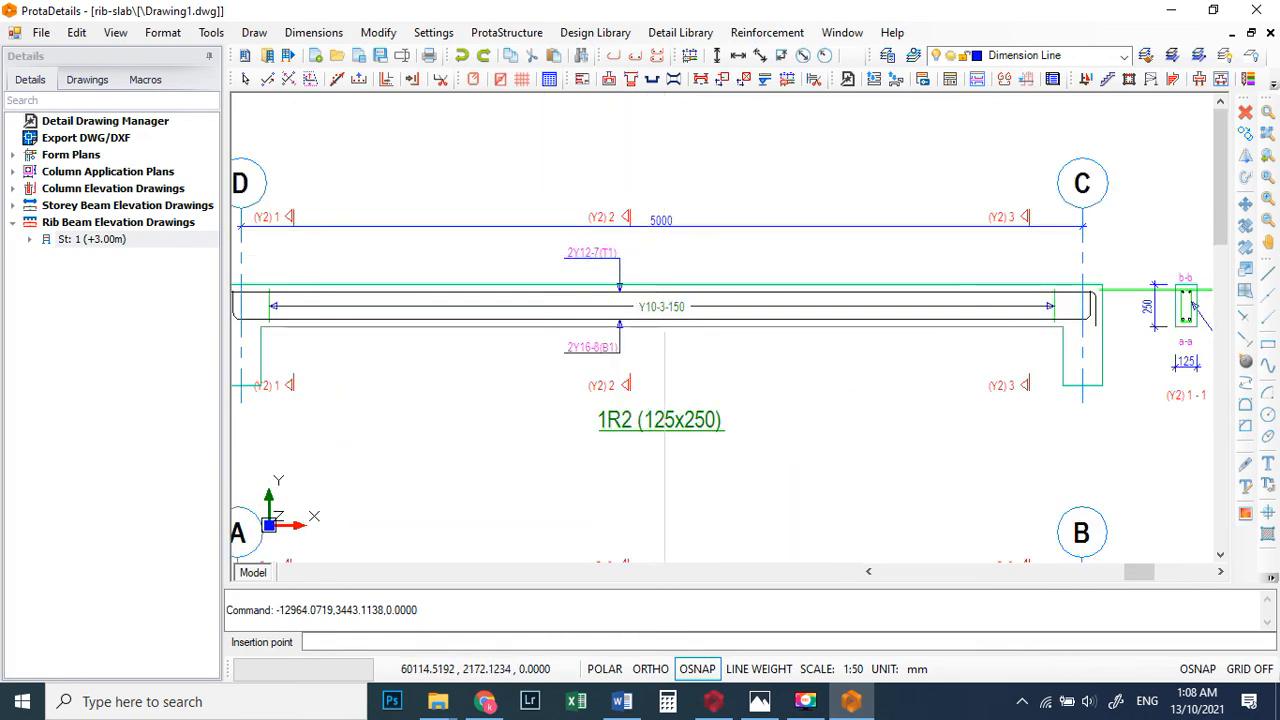
scroll(780, 190, "down", 2)
scroll(690, 208, "up", 2)
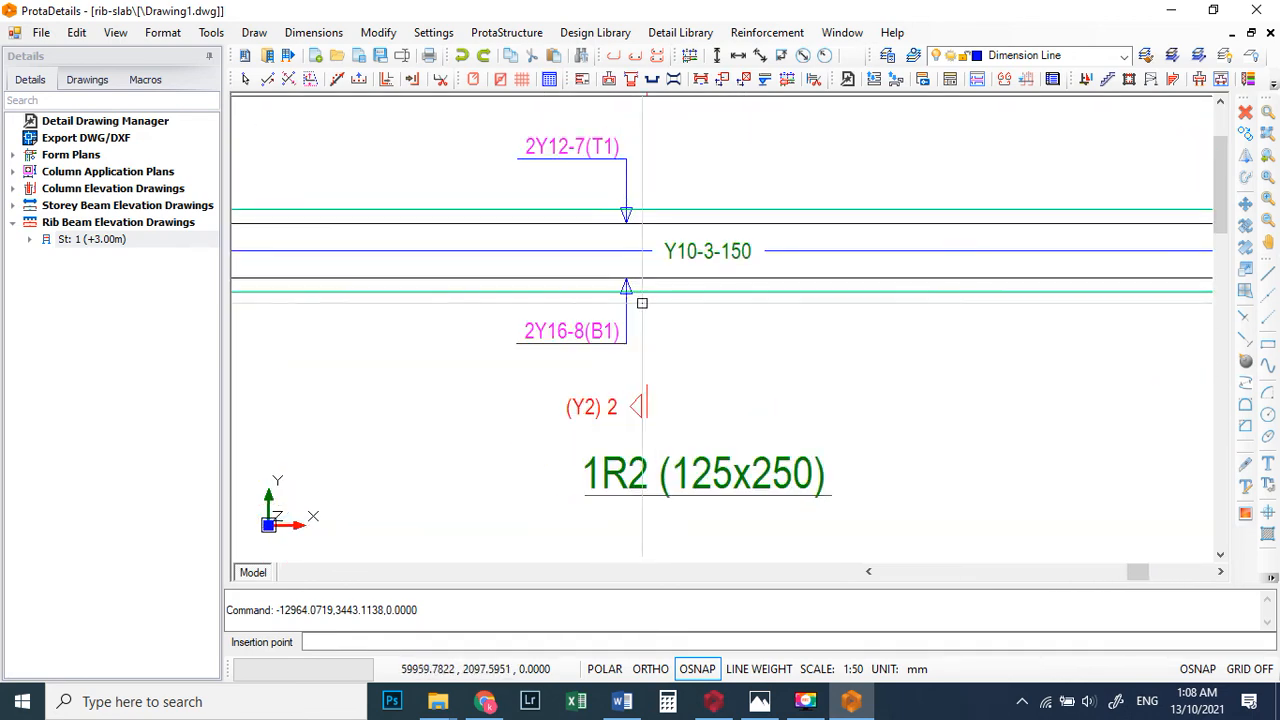
scroll(583, 209, "down", 2)
scroll(598, 256, "up", 3)
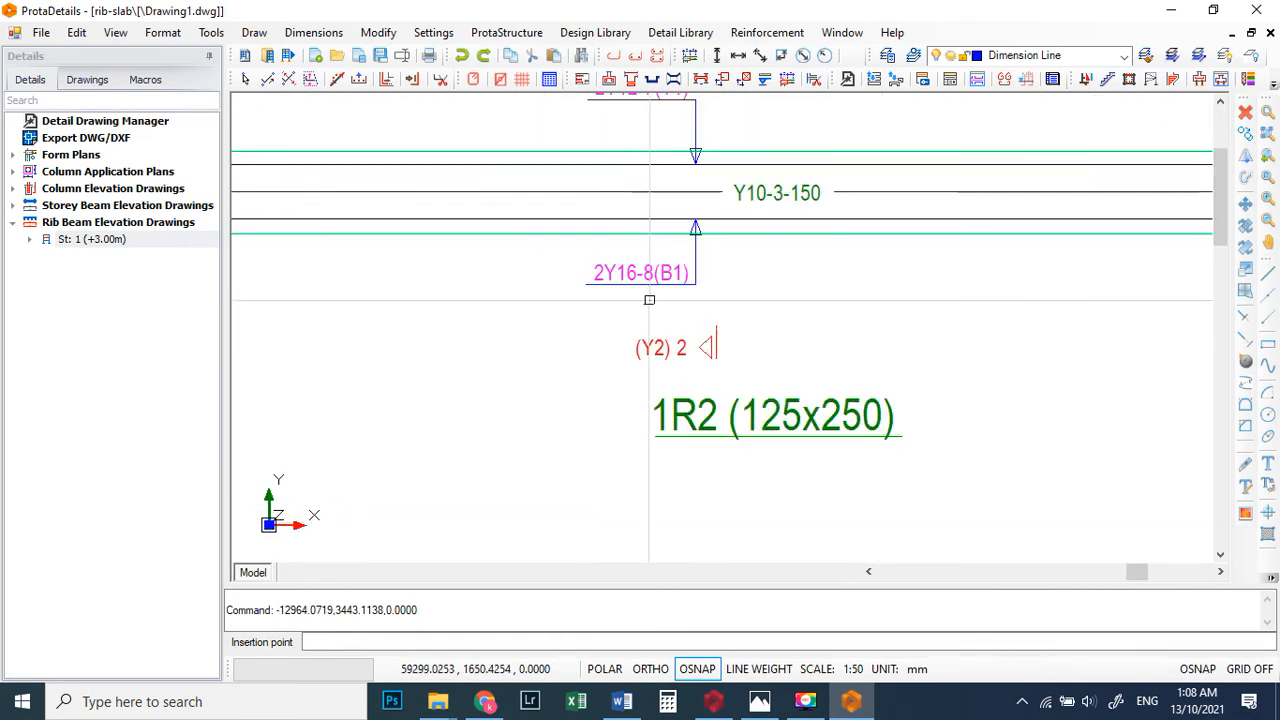
scroll(640, 265, "down", 5)
scroll(593, 271, "up", 4)
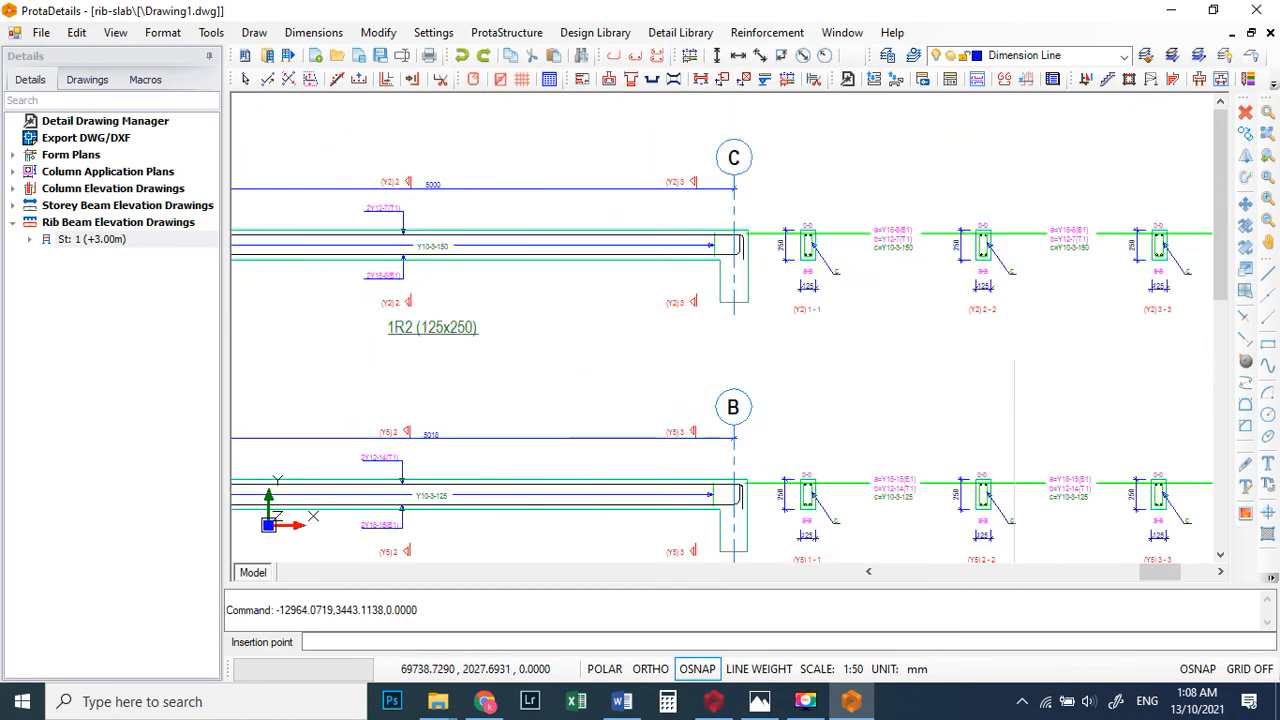
scroll(733, 186, "down", 1)
scroll(733, 186, "up", 1)
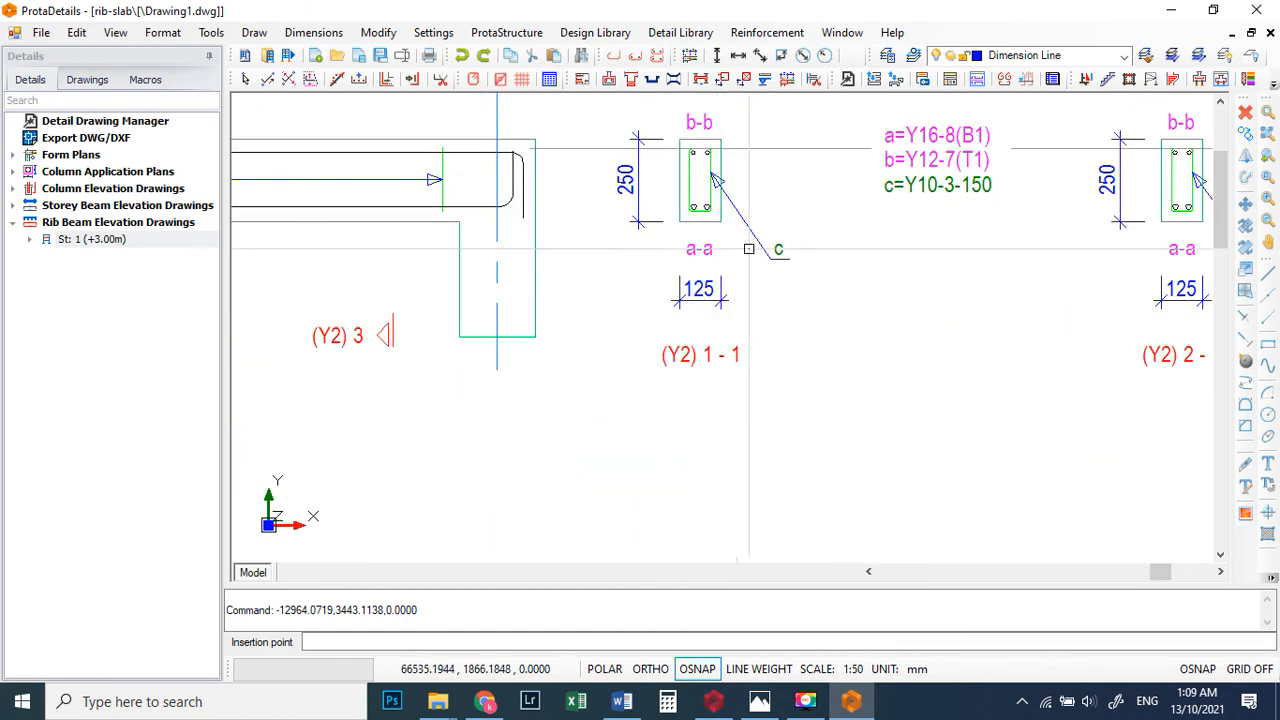
scroll(760, 270, "down", 6)
scroll(774, 307, "up", 5)
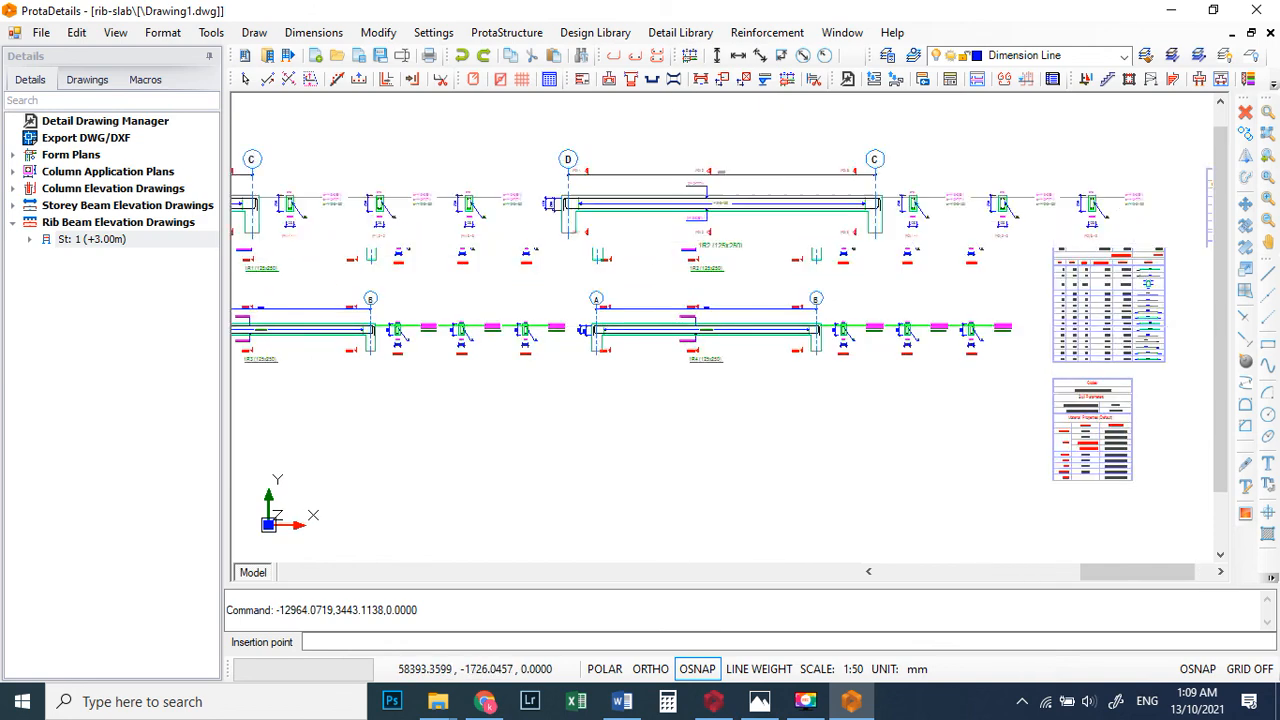
scroll(729, 304, "down", 1)
scroll(729, 304, "up", 4)
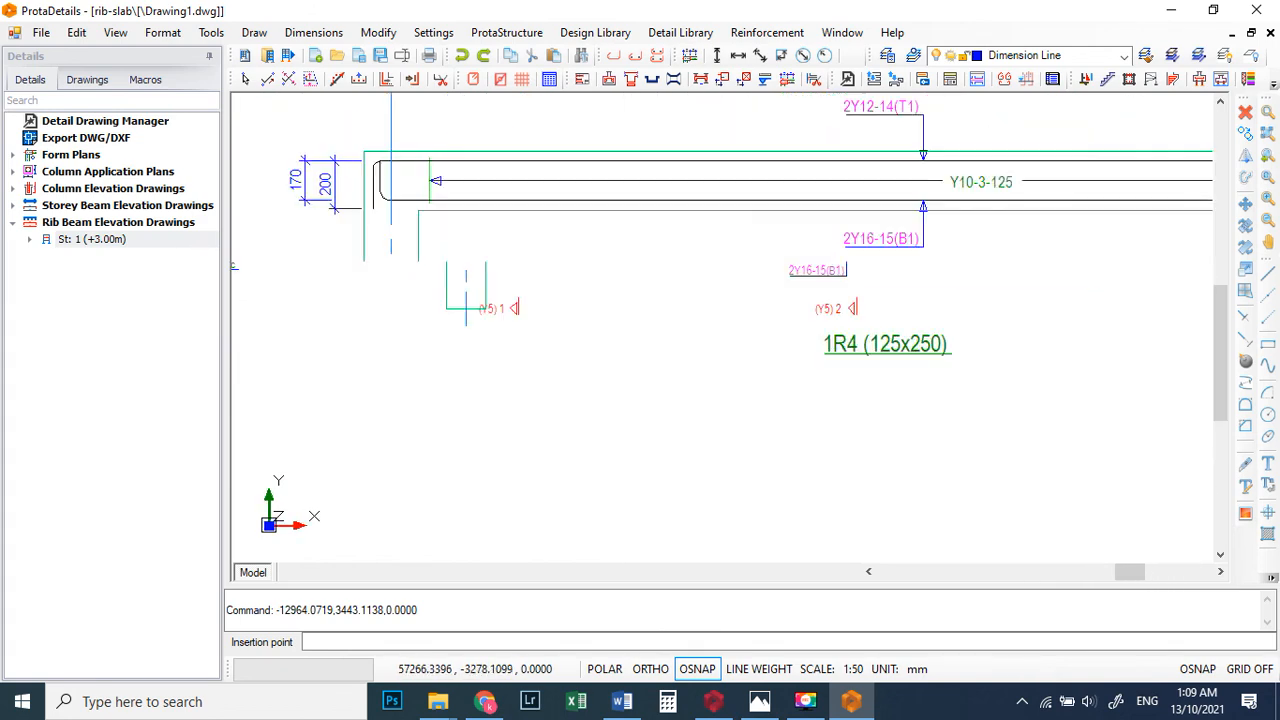
scroll(686, 330, "down", 4)
scroll(703, 354, "up", 5)
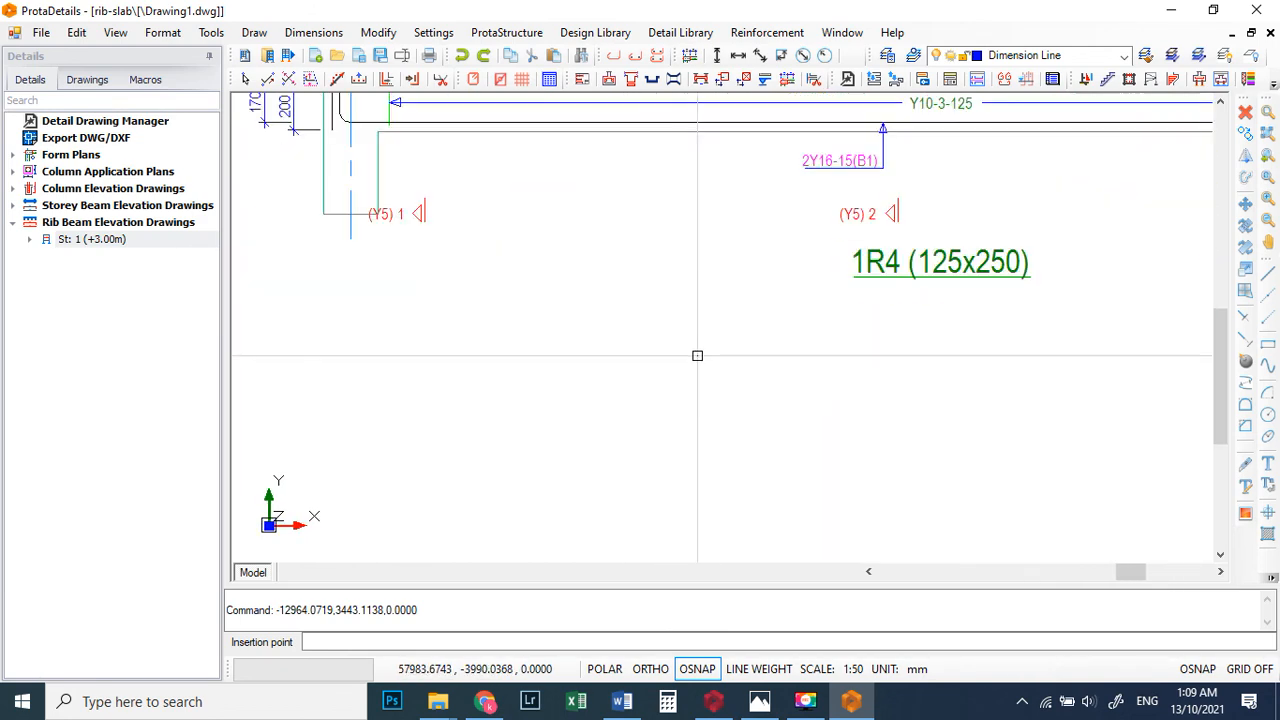